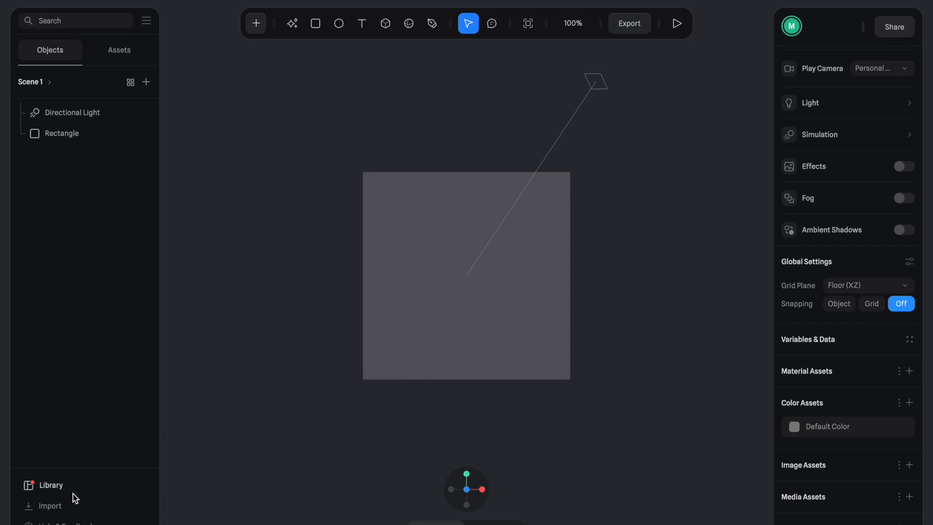
- Import the images fan__e9709q800z6u_large_2x.jpg and draw__etgriu0tlfgy_large_2x.jpg into the scene
click(48, 507)
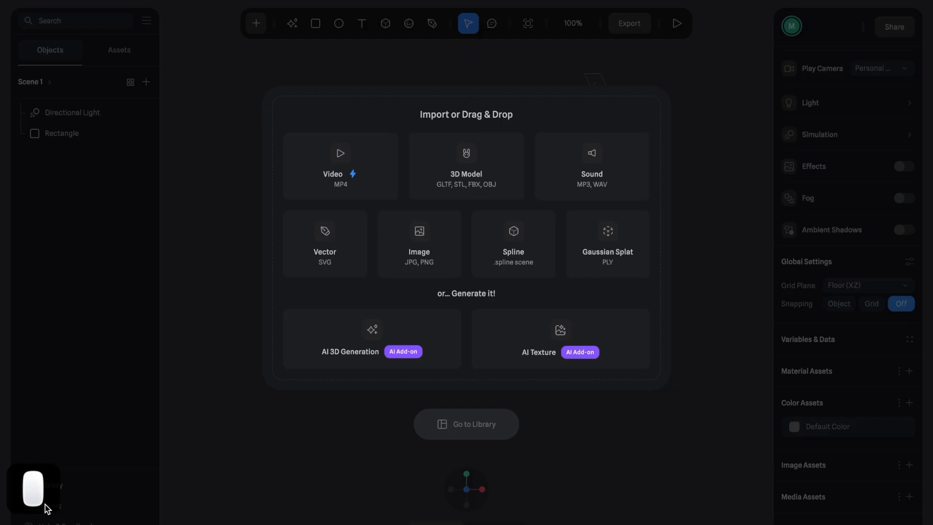
click(424, 244)
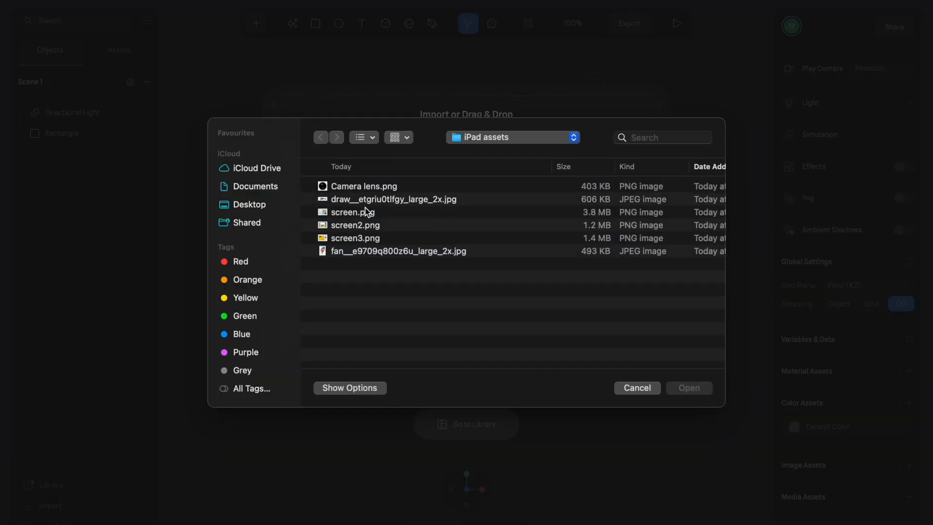
click(376, 252)
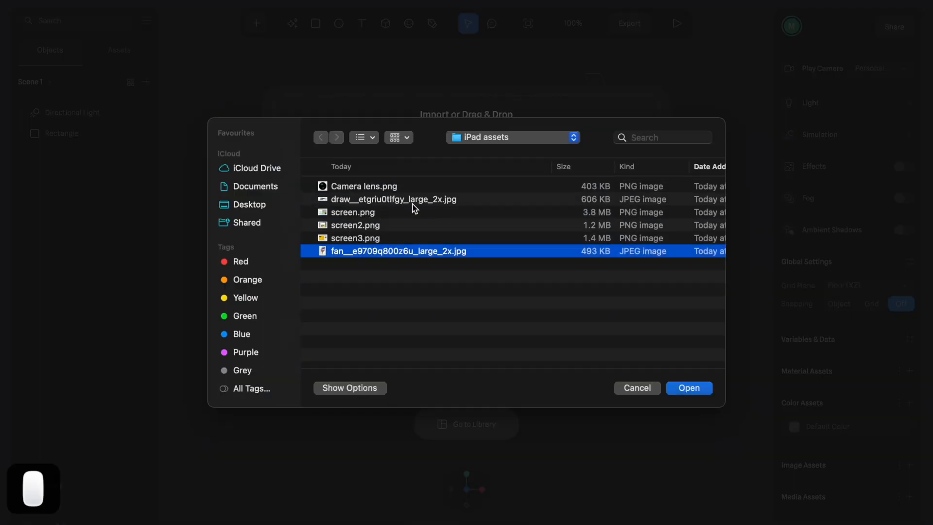
super+click(430, 201)
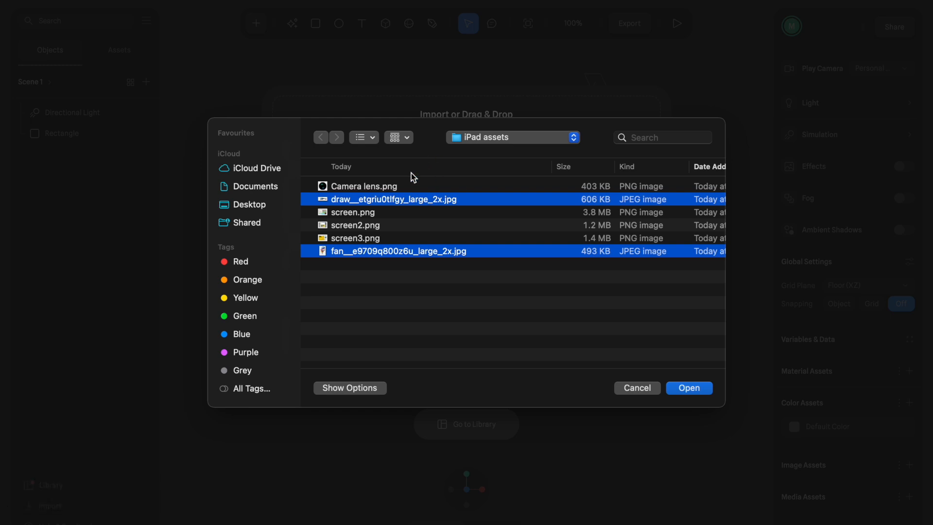
click(688, 388)
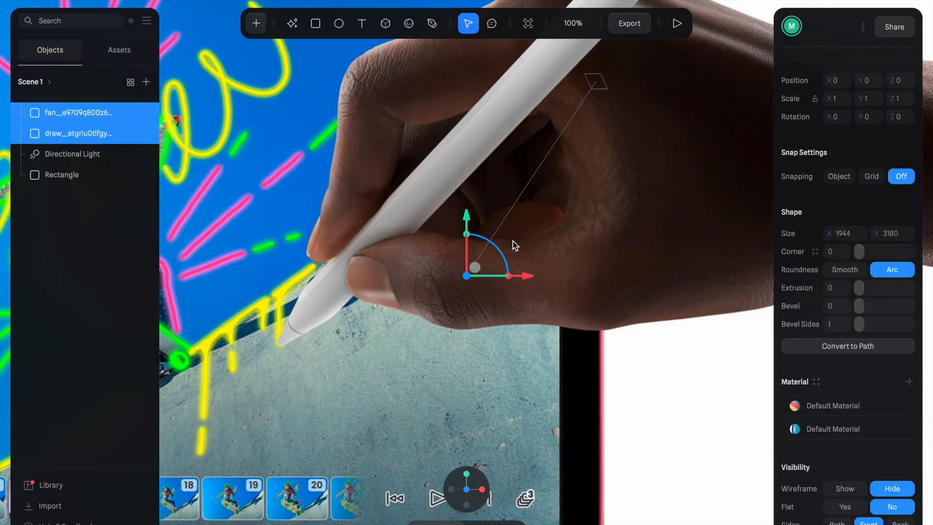
- Rotate the draw__etgriu0tlfgy reference image to -90° around Z so its tablet stands upright
scroll(462, 365, down, 10)
scroll(462, 365, down, 3)
scroll(462, 366, up, 10)
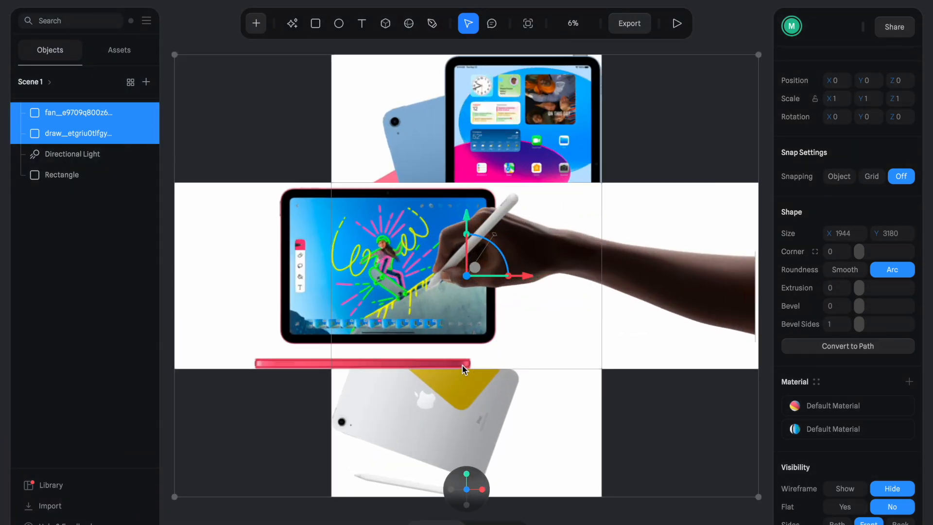
scroll(562, 320, down, 7)
scroll(563, 321, up, 5)
scroll(646, 305, right, 3)
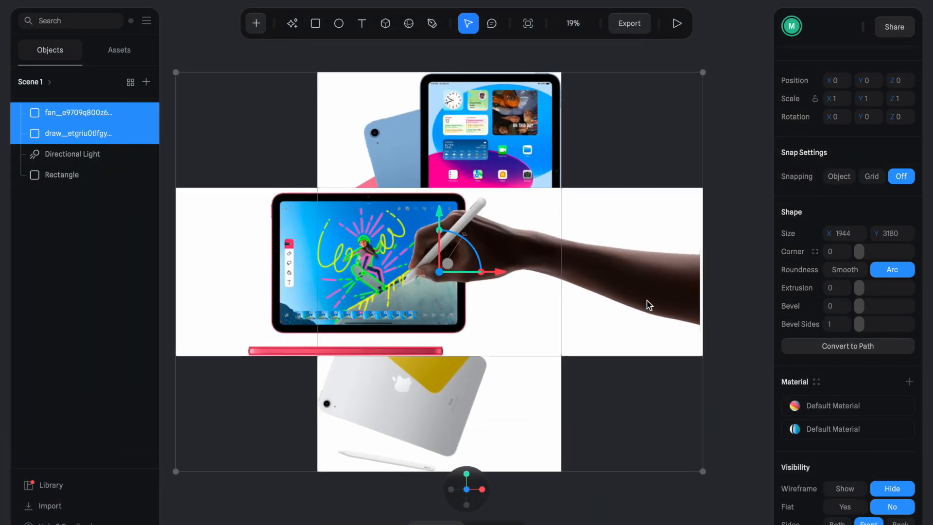
click(728, 269)
click(489, 262)
click(585, 267)
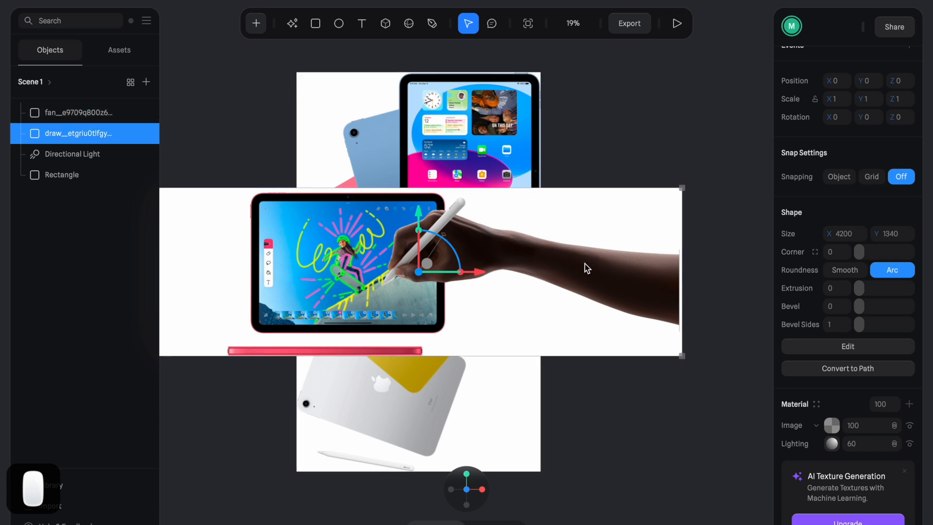
scroll(584, 263, down, 4)
mouse_move(462, 239)
shift+mouse_down()
mouse_move(485, 262)
mouse_move(470, 301)
mouse_move(480, 291)
mouse_move(589, 271)
shift+mouse_up()
- Move the rotated draw image beside the fan image, to about X 1683 and Y 66, aligning the side-view tablet's height with the front view
scroll(512, 205, up, 8)
scroll(512, 206, up, 5)
scroll(511, 205, right, 3)
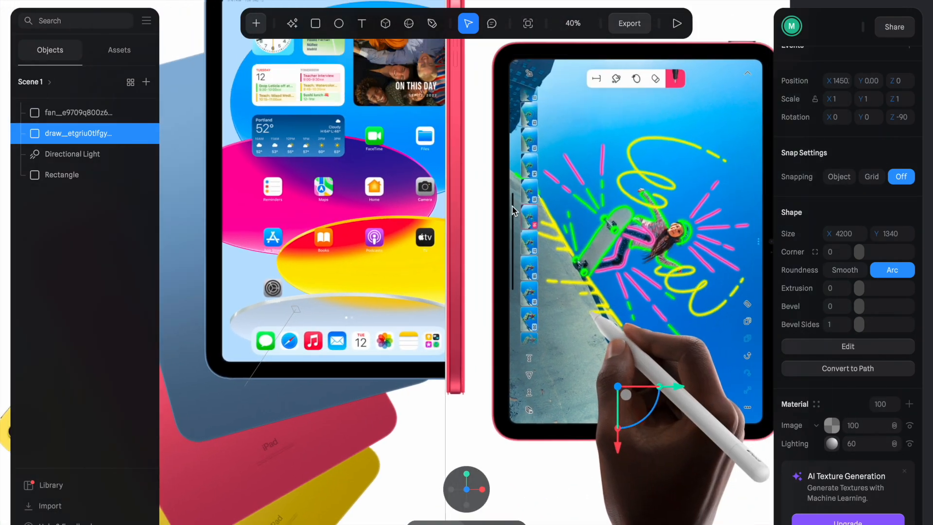
mouse_move(517, 154)
mouse_down()
mouse_move(576, 148)
mouse_move(578, 135)
mouse_up()
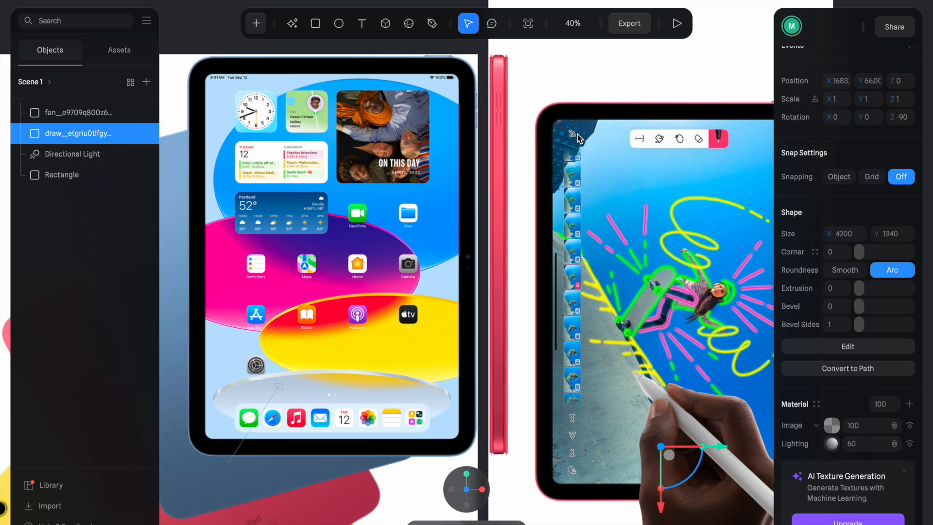
- Turn the draw image perpendicular to the fan image, giving it rotation X -90, Y 90, Z 0
ctrl+scroll(577, 138, down, 5)
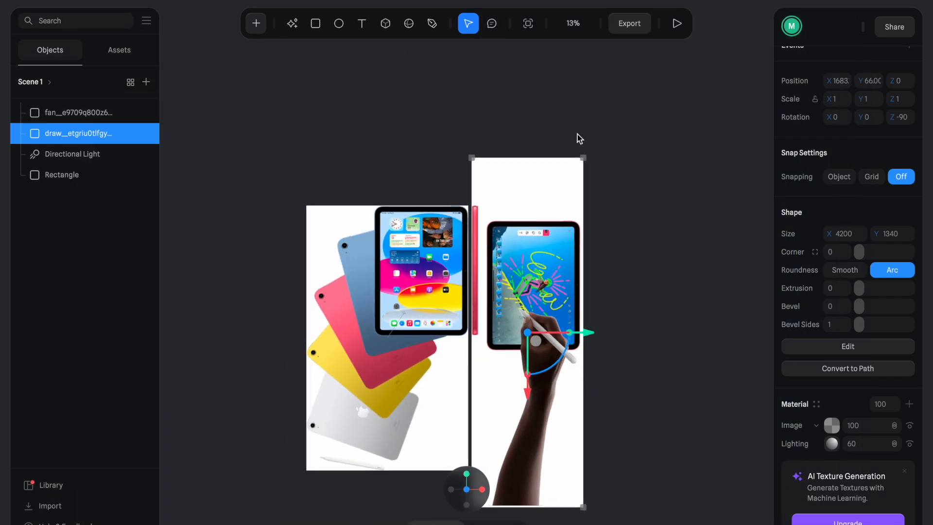
alt+drag(647, 291, 585, 307)
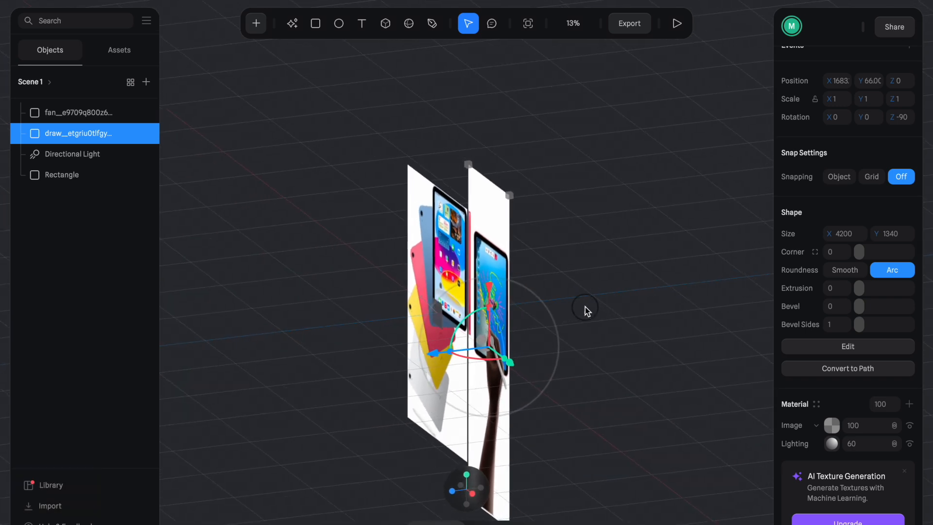
shift+drag(476, 362, 505, 365)
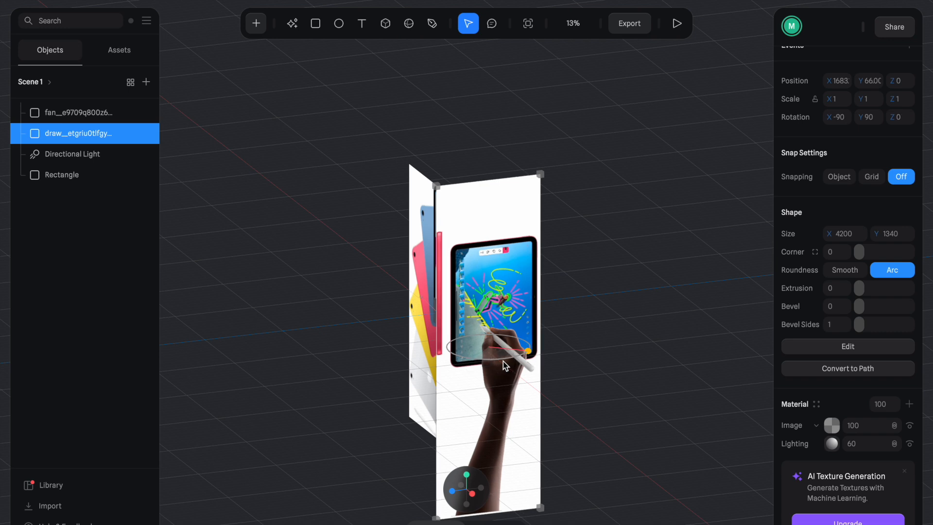
- Move the draw image to about X 630 and Z -614 so it crosses the fan image at the front-view tablet
scroll(493, 214, up, 3)
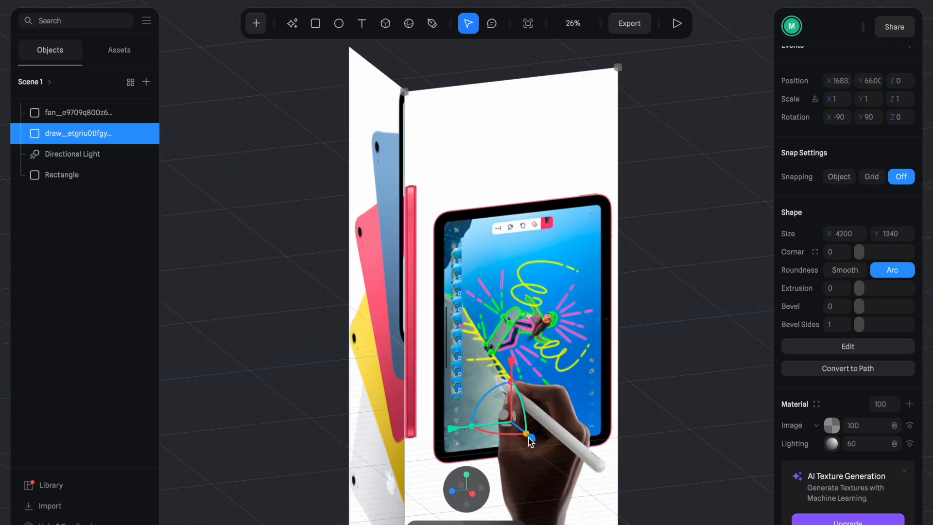
drag(532, 441, 479, 365)
drag(390, 382, 487, 362)
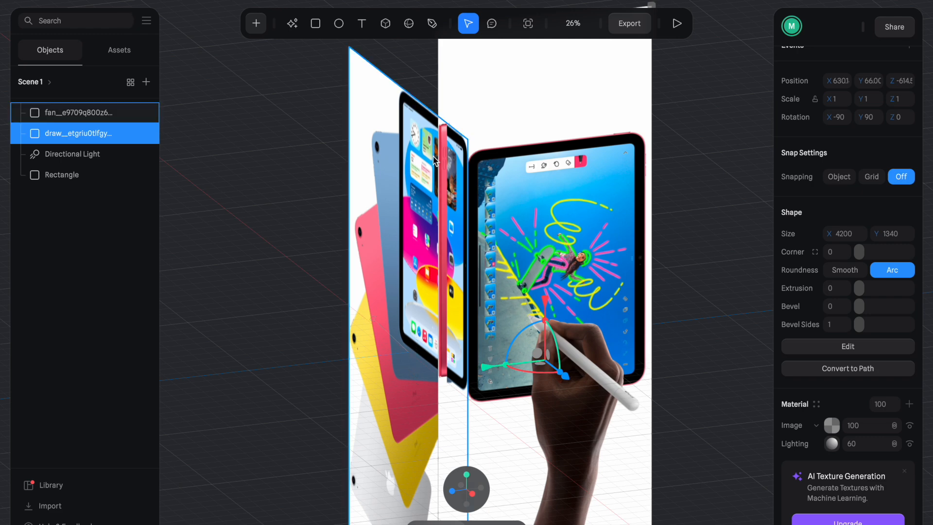
- Lower the draw image to about Y 60.69 to match the side-view tablet to the front view's height
scroll(433, 157, up, 10)
scroll(433, 157, up, 6)
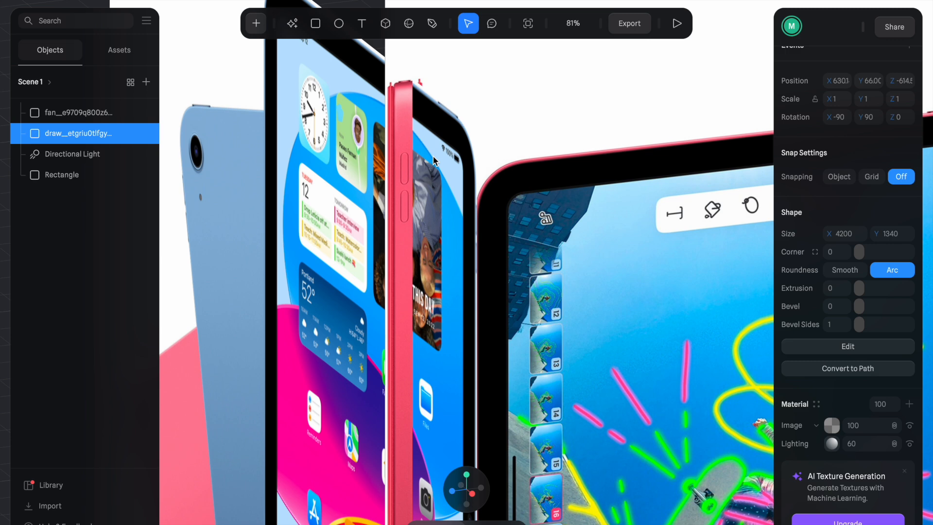
scroll(454, 430, down, 10)
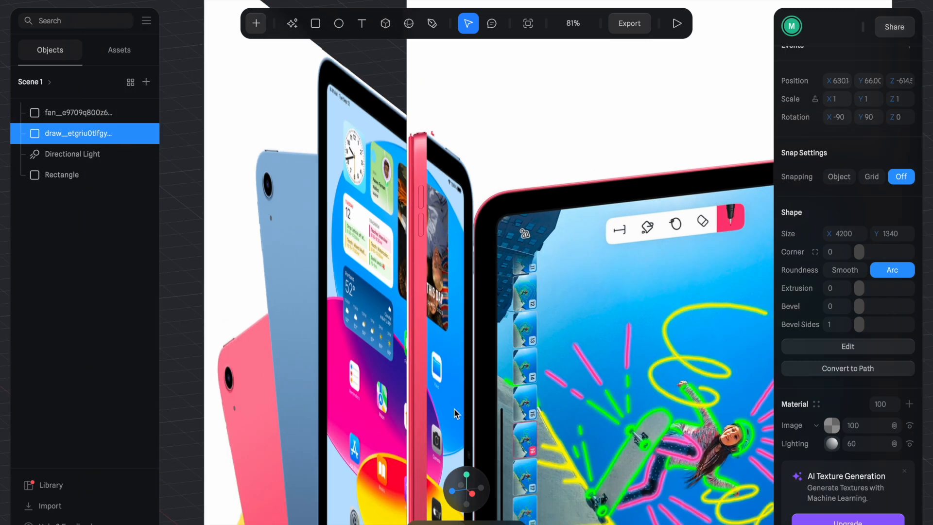
drag(551, 403, 548, 402)
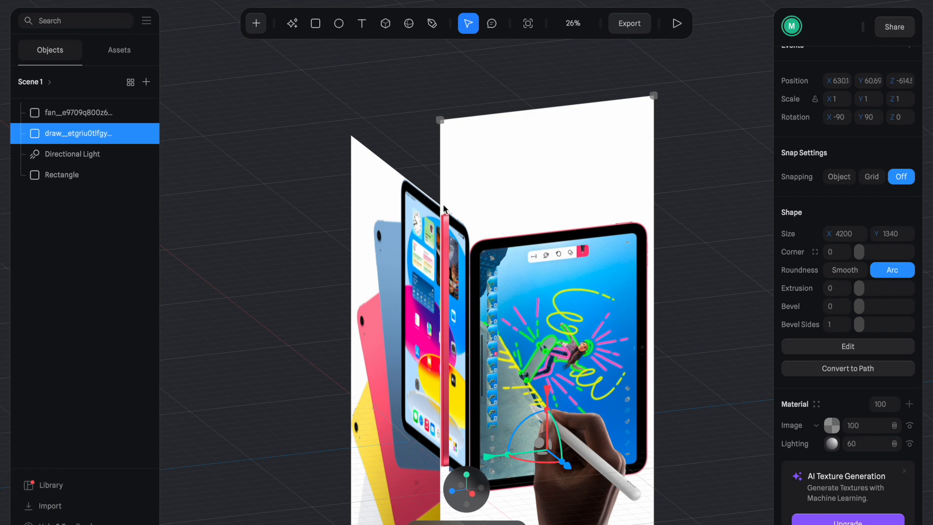
- Shift the draw image along X to about 788.7, toward the edge of the front-view tablet
scroll(443, 206, up, 8)
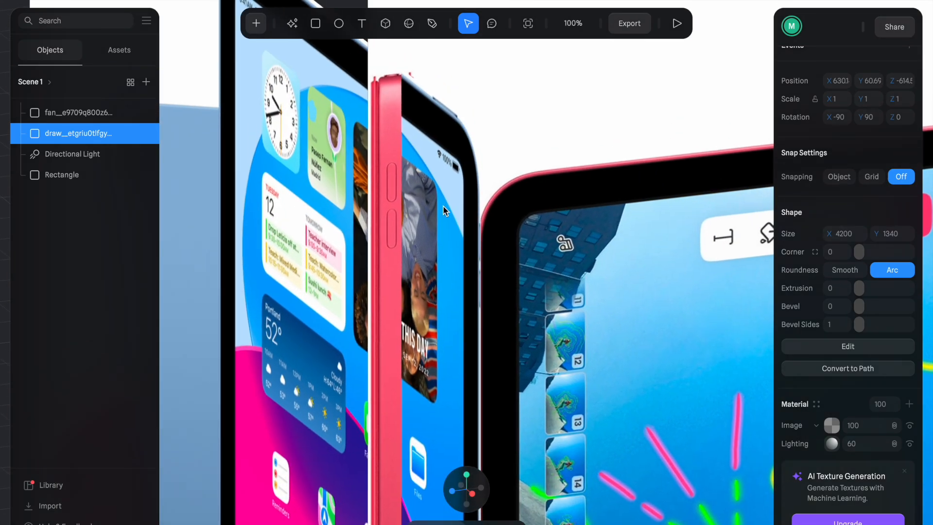
scroll(443, 206, down, 1)
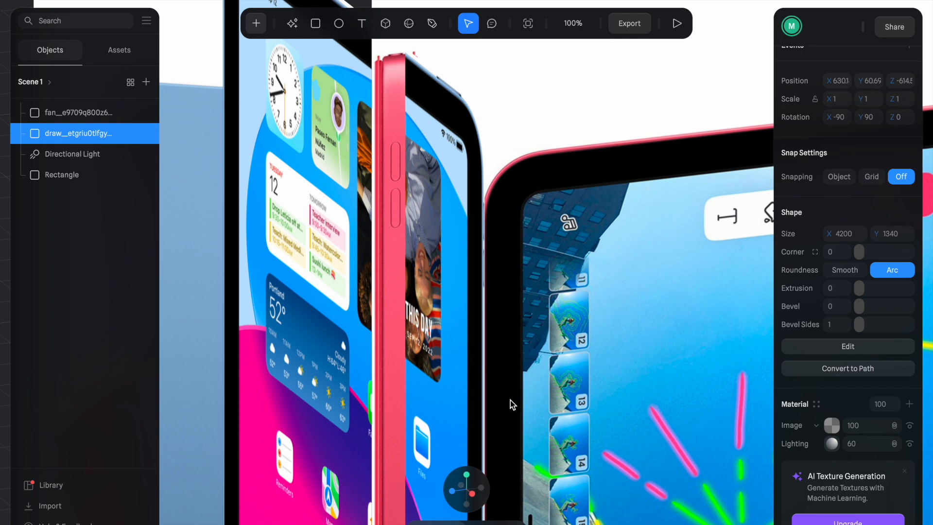
scroll(510, 400, down, 6)
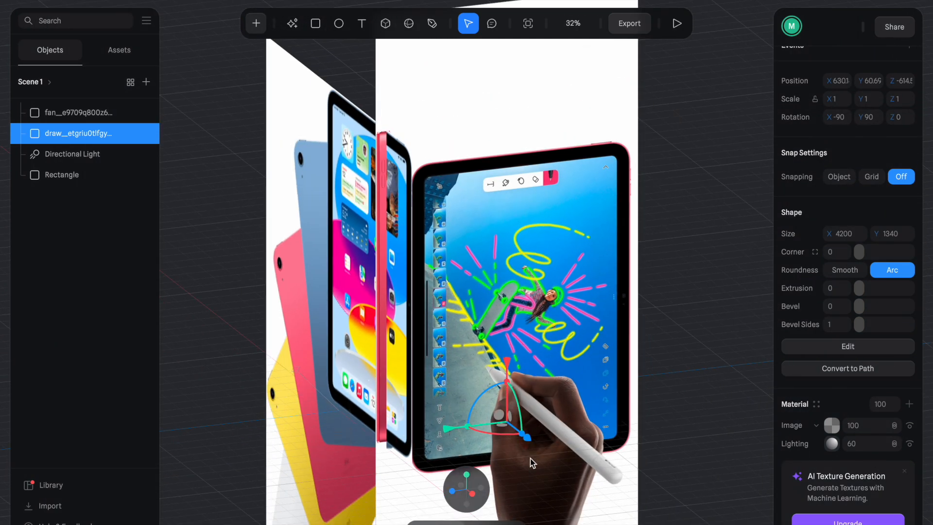
drag(528, 437, 542, 447)
- Adjust the draw image's depth slightly to about Z -625 so the side-view tablet lines up with the fan image plane
scroll(446, 185, up, 8)
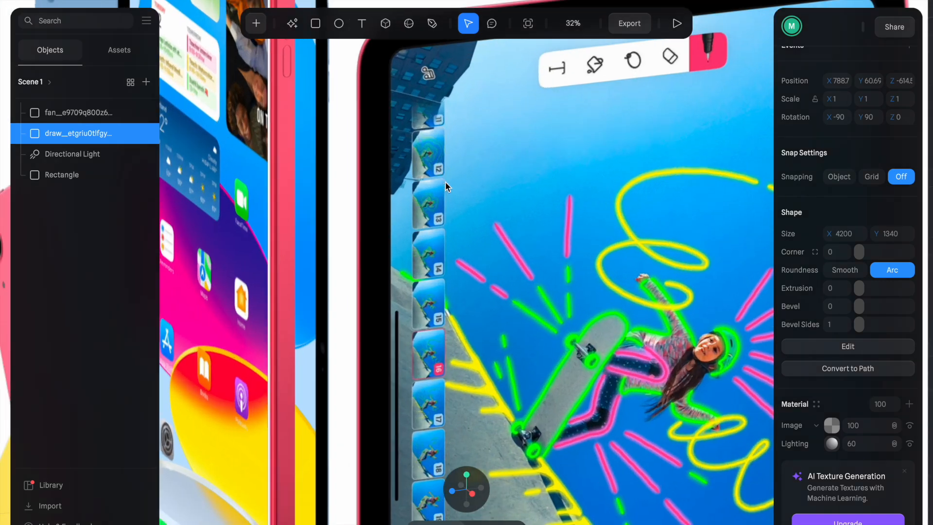
scroll(446, 186, up, 1)
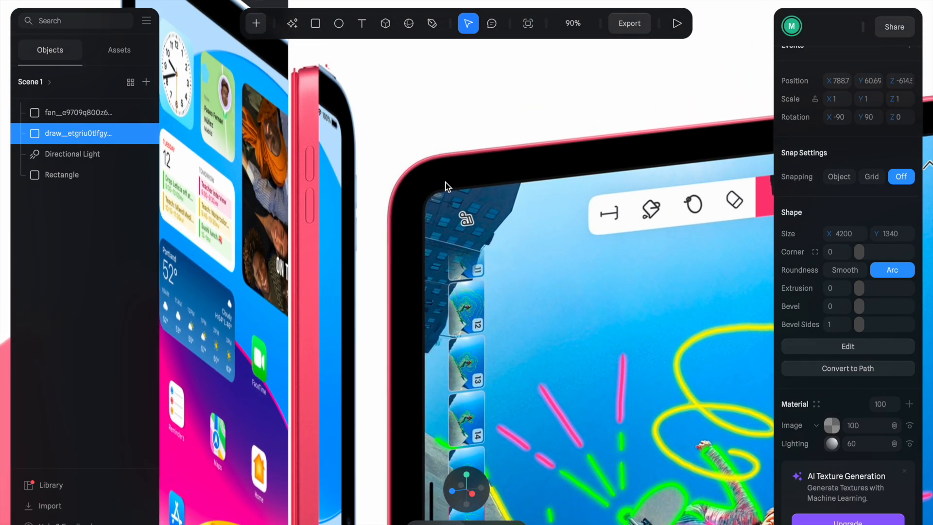
scroll(537, 415, down, 6)
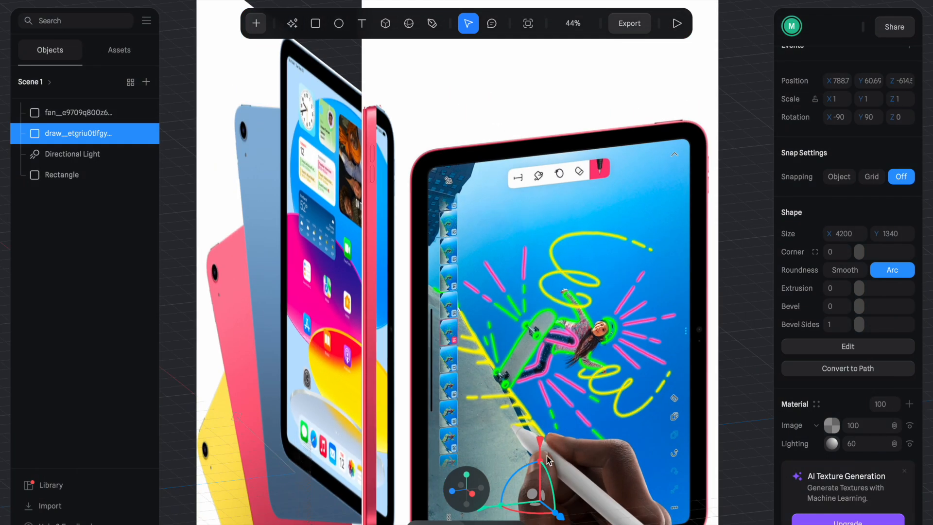
mouse_move(504, 506)
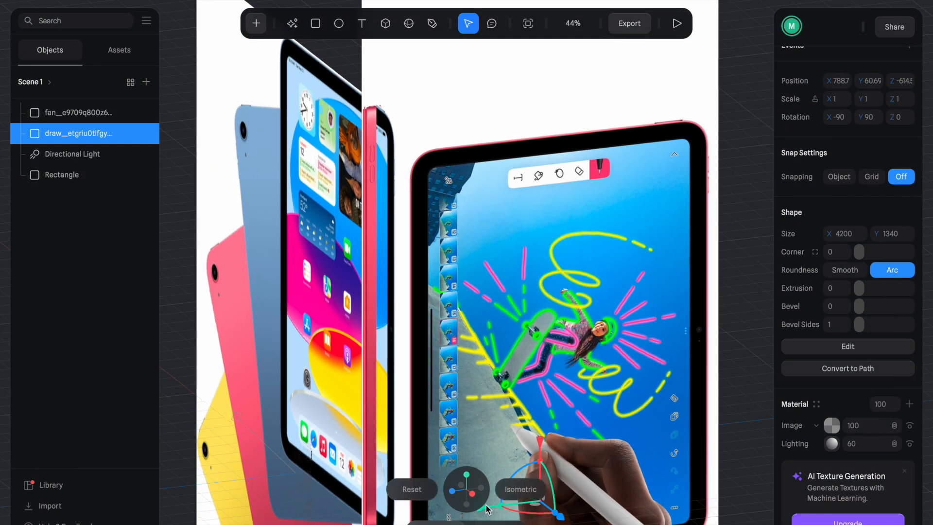
scroll(486, 503, down, 2)
drag(492, 465, 494, 467)
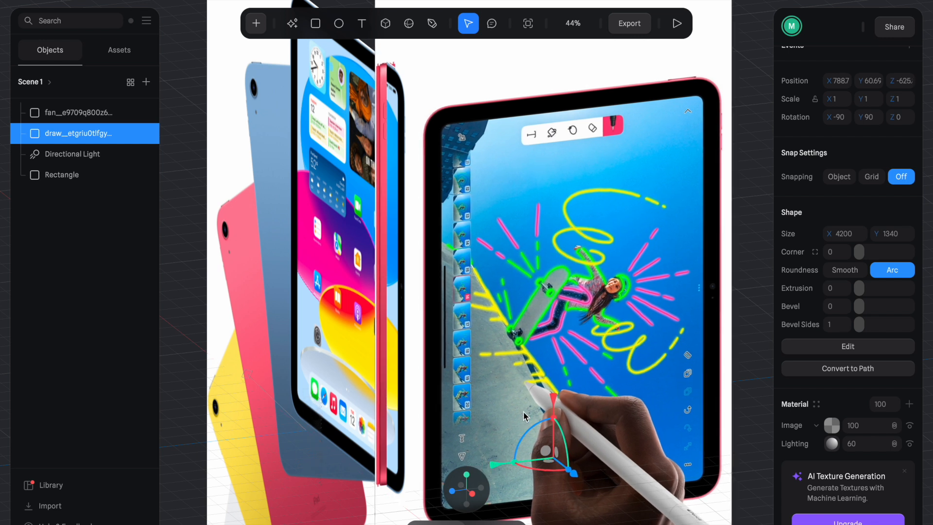
- Nudge the draw image up to Y 63.69 to align the top of the side-view tablet with the front view
drag(548, 405, 552, 403)
scroll(458, 200, up, 3)
ctrl+scroll(410, 179, up, 8)
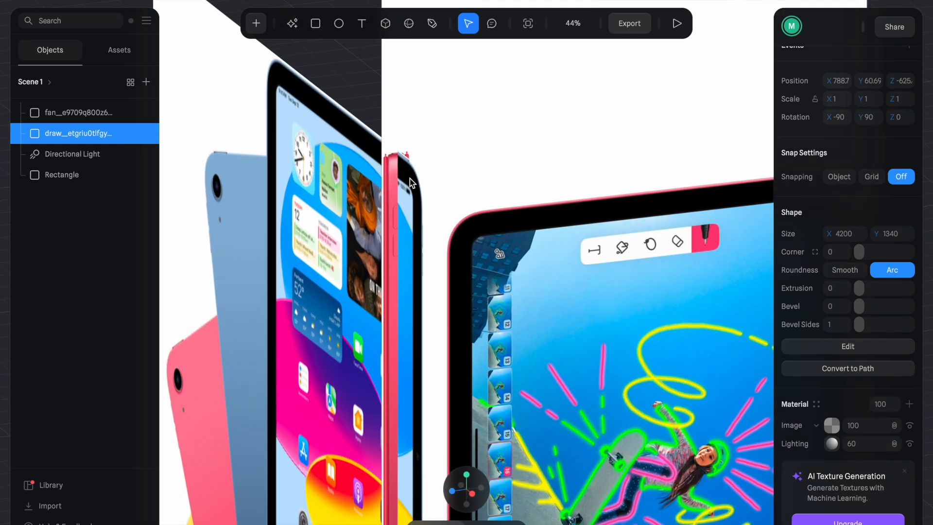
scroll(409, 179, up, 5)
scroll(410, 179, left, 2)
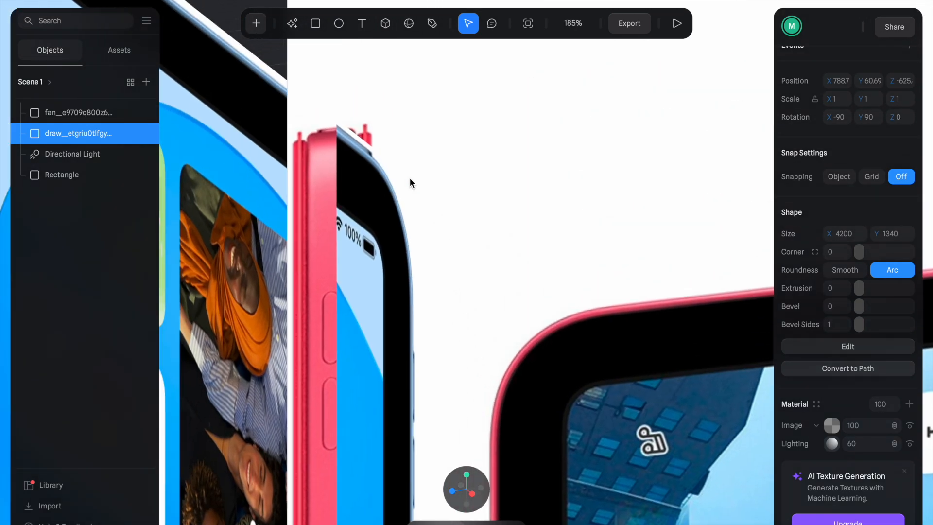
key(Up)
key(Up)
key(Up)
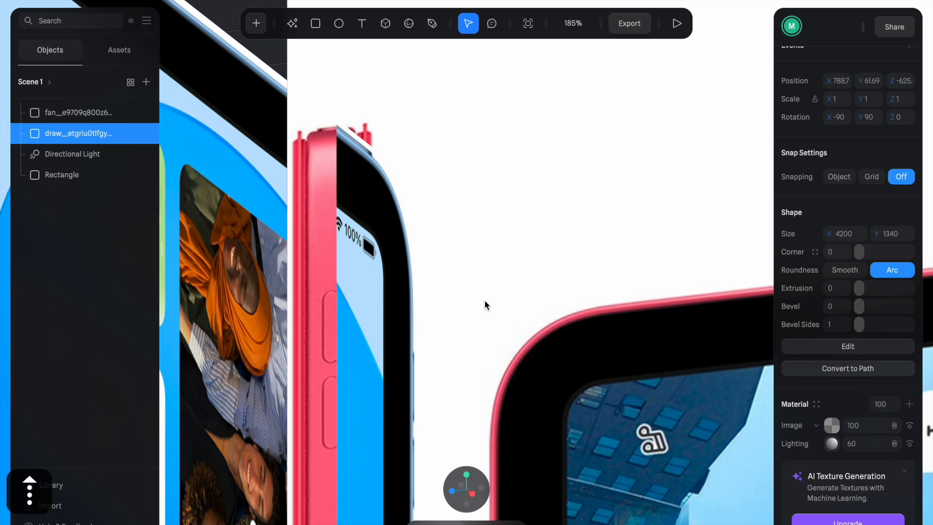
key(Up)
key(Down)
ctrl+scroll(485, 300, down, 10)
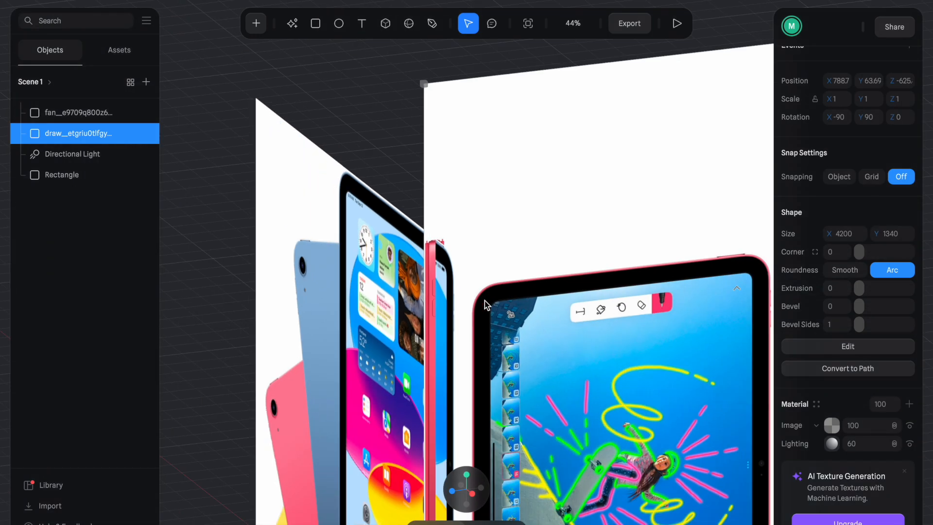
- Slide the draw image slightly farther outward along X, deselect it, and reset the view to the front
alt+drag(603, 337, 619, 354)
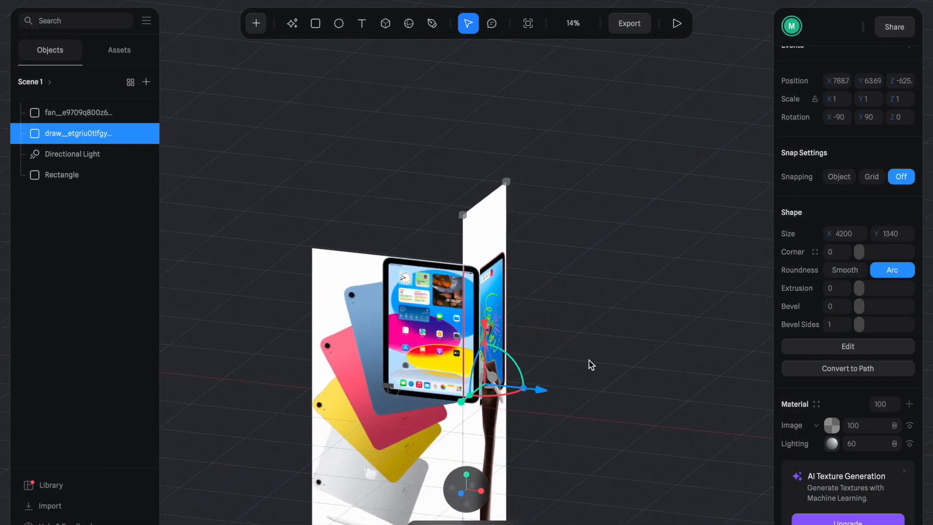
shift+drag(537, 388, 551, 388)
click(616, 333)
alt+drag(544, 459, 577, 459)
click(407, 491)
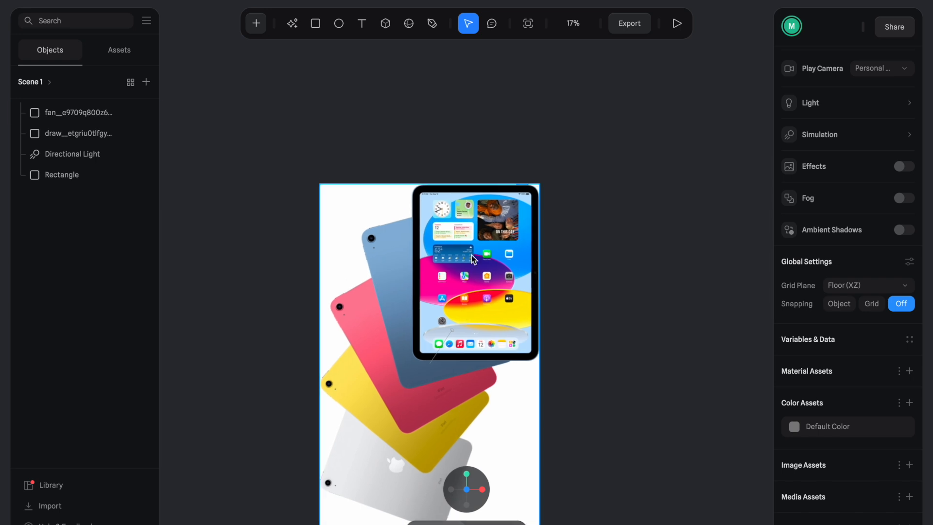
scroll(484, 202, up, 3)
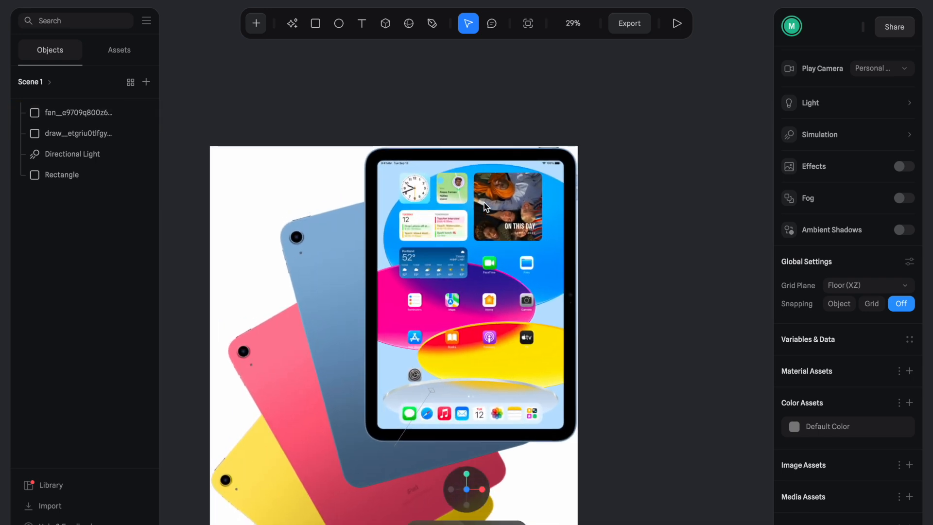
click(484, 203)
click(255, 27)
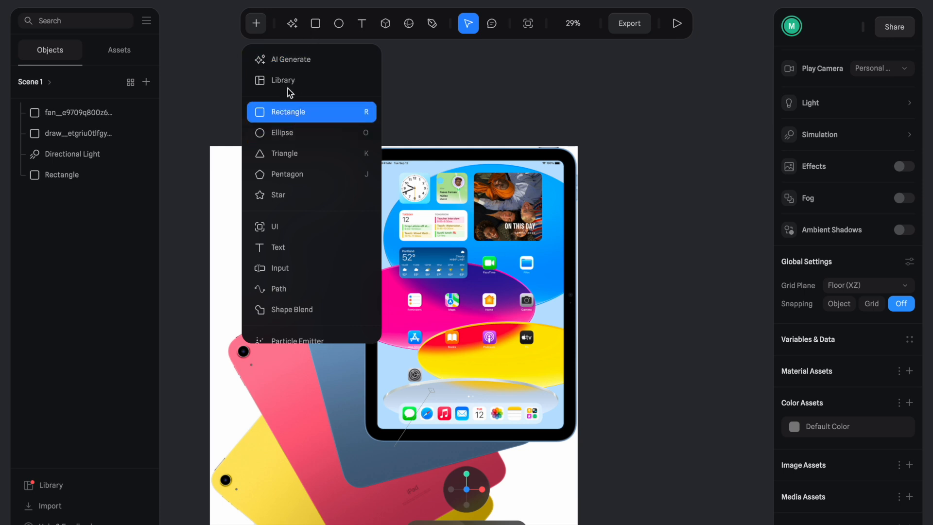
click(255, 23)
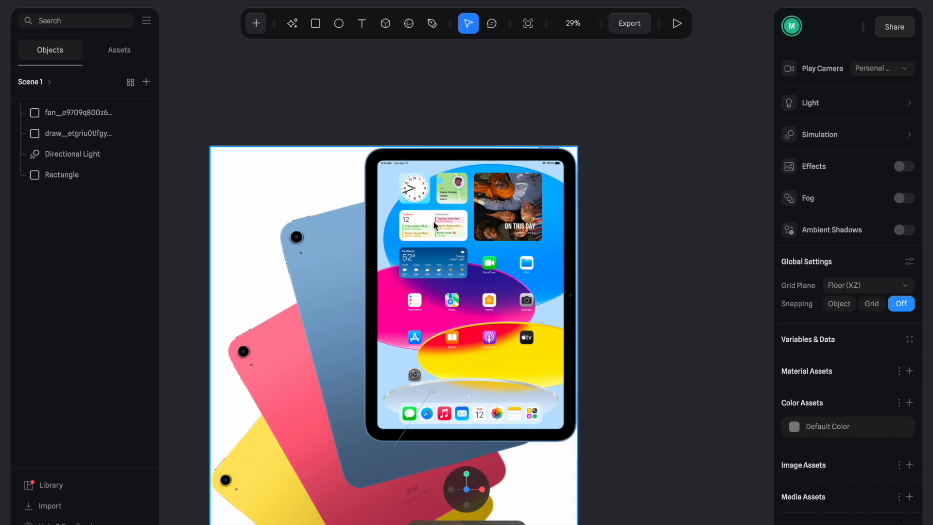
key(r)
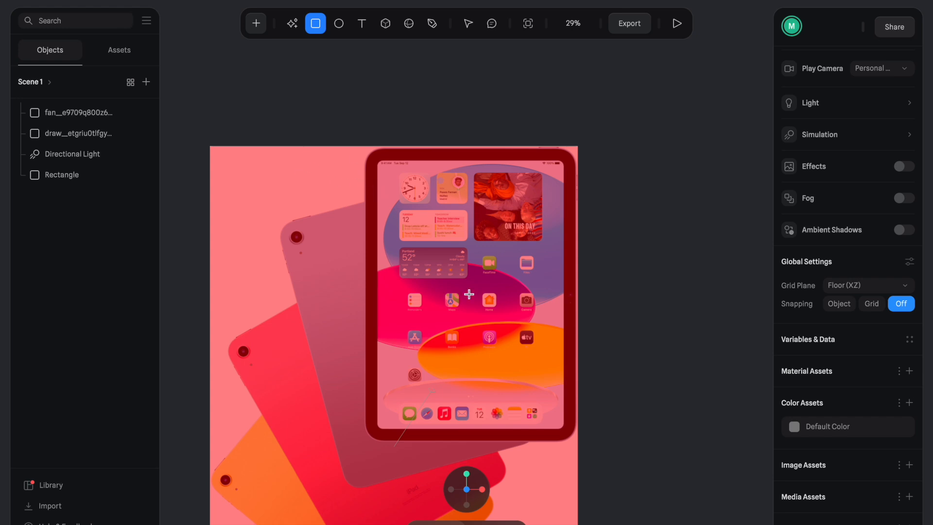
click(407, 196)
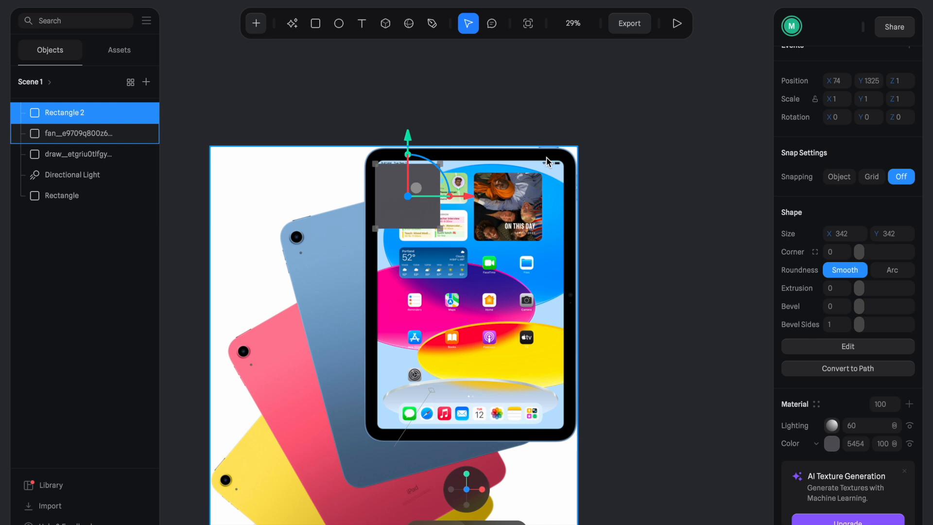
key(BackSpace)
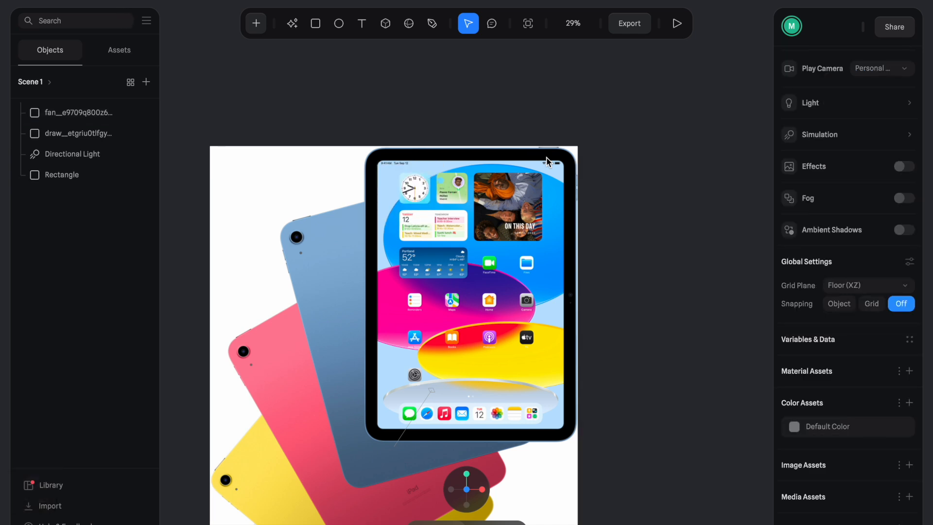
- Draw a rectangle across the upper front-view tablet and widen it to the tablet's left edge, about 1117 by 591
key(r)
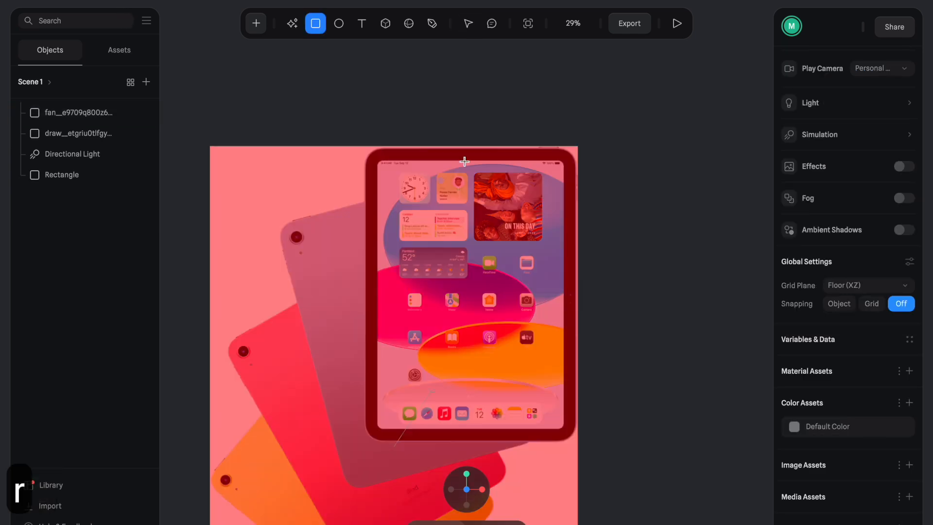
drag(367, 162, 576, 275)
scroll(444, 125, up, 10)
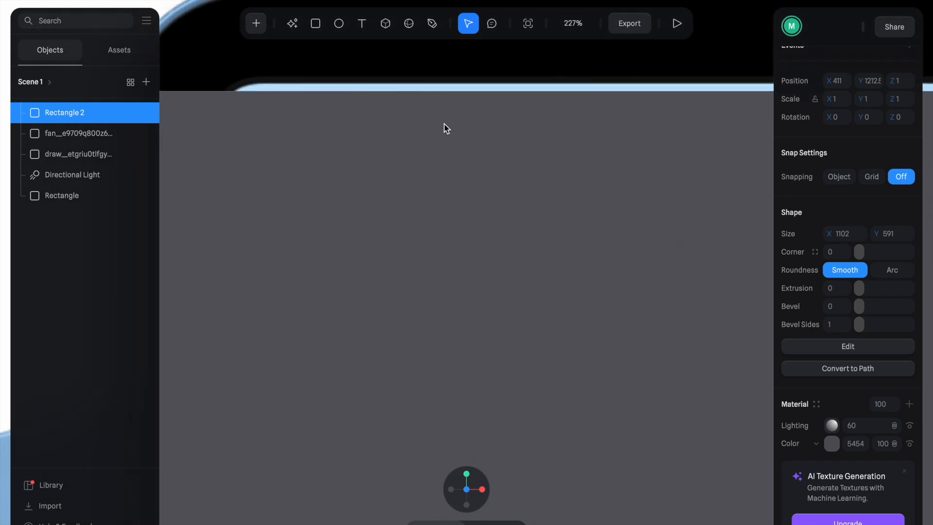
drag(288, 246, 267, 268)
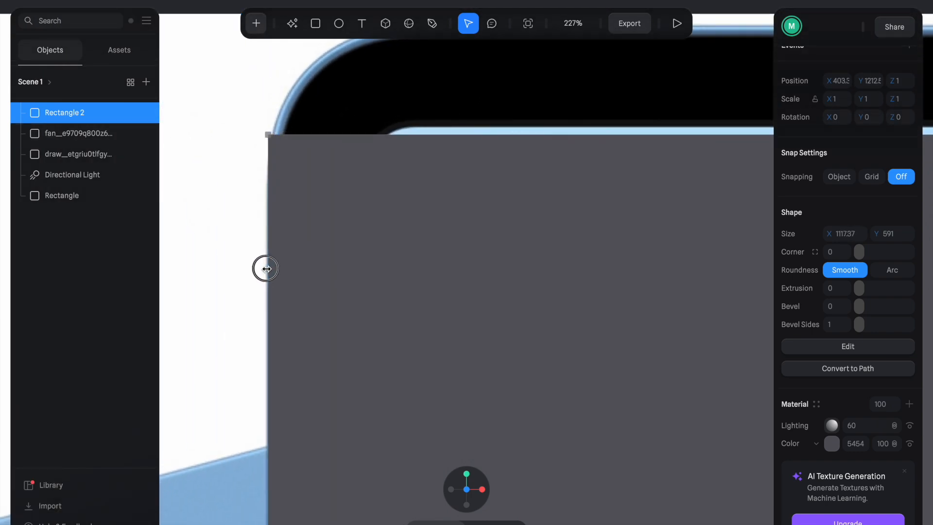
- Raise the rectangle's top edge to the tablet's upper rim, giving it a height of about 665
scroll(265, 270, right, 5)
scroll(265, 271, up, 5)
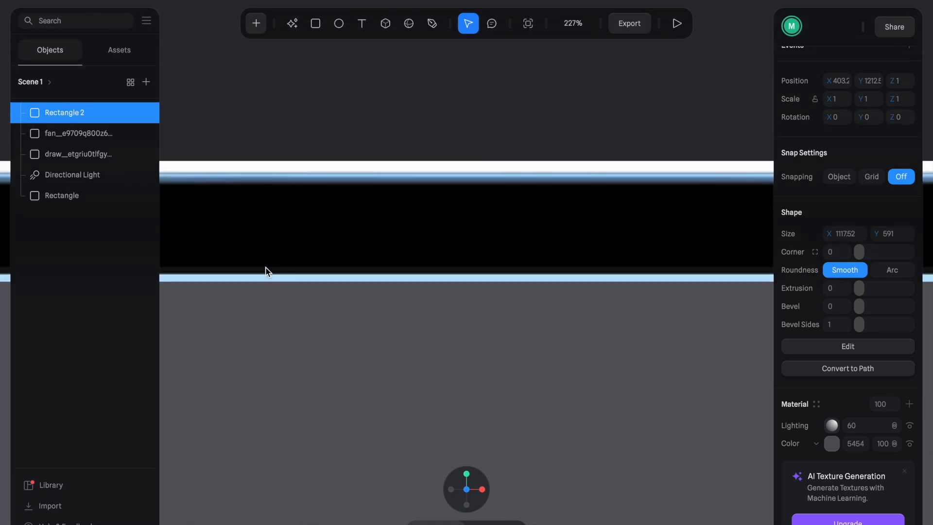
drag(389, 282, 395, 175)
ctrl+scroll(395, 176, down, 5)
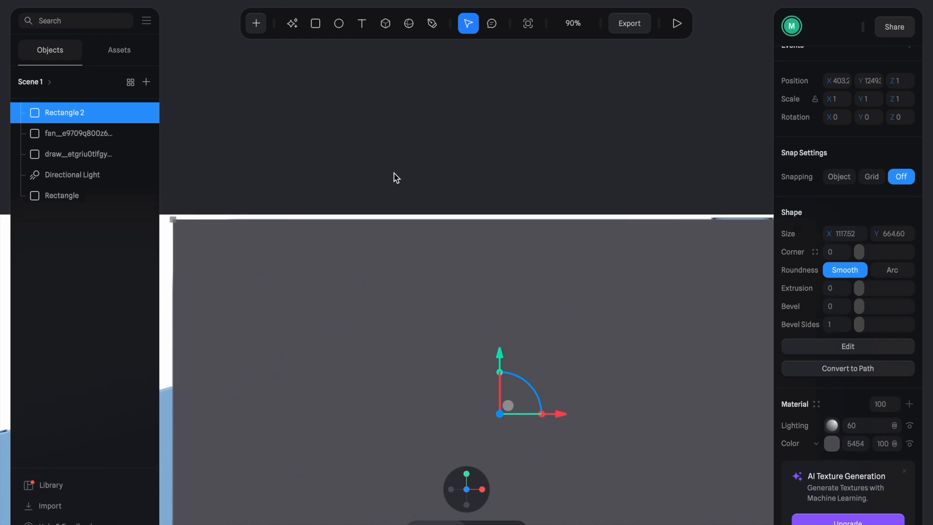
- Extend the rectangle's right edge to the tablet's outer rim, giving it a width of about 1122
scroll(497, 187, right, 3)
scroll(497, 188, down, 2)
ctrl+scroll(705, 216, up, 10)
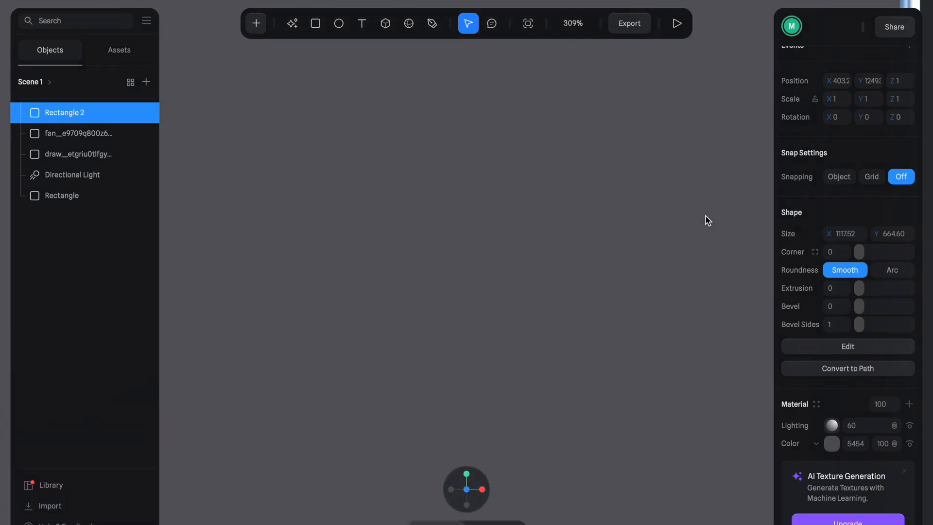
scroll(705, 217, right, 3)
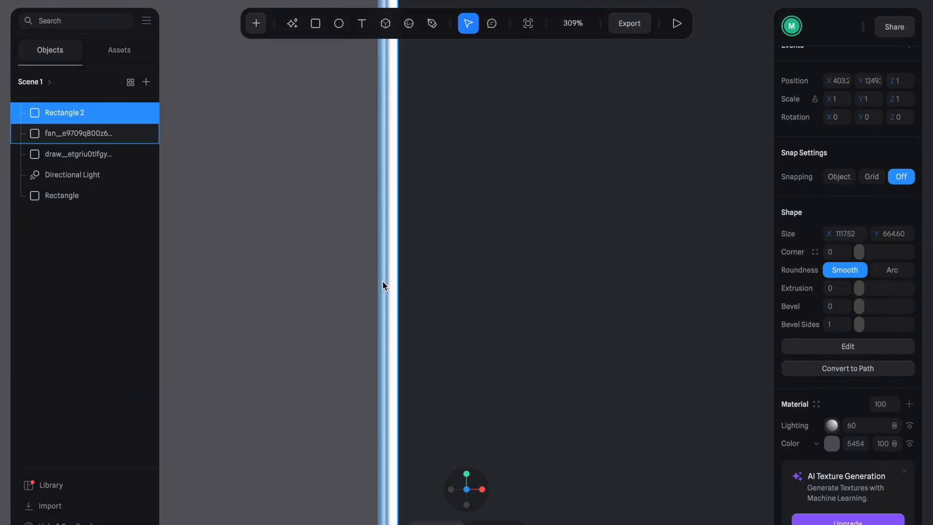
drag(378, 285, 386, 291)
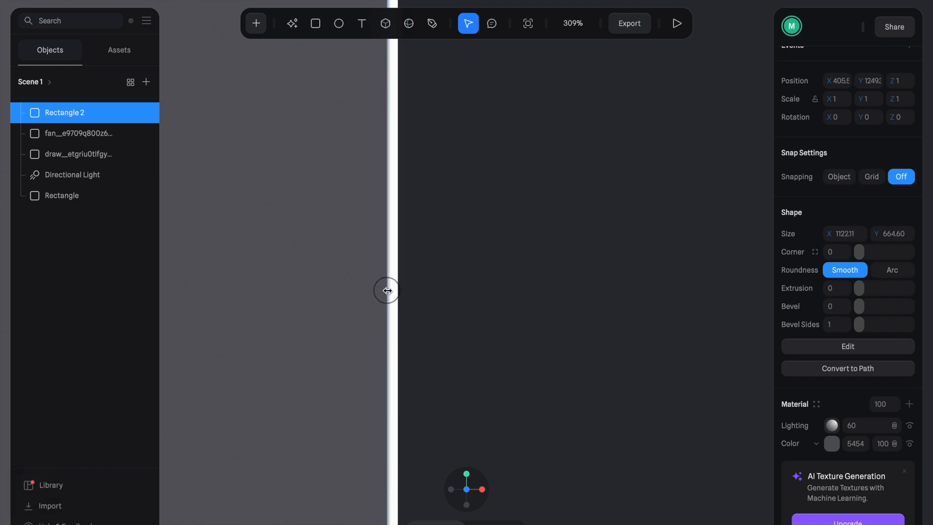
- Pull the rectangle's bottom edge down near the tablet's lower rim, giving it a height of about 1544
ctrl+scroll(387, 291, down, 10)
scroll(414, 212, down, 2)
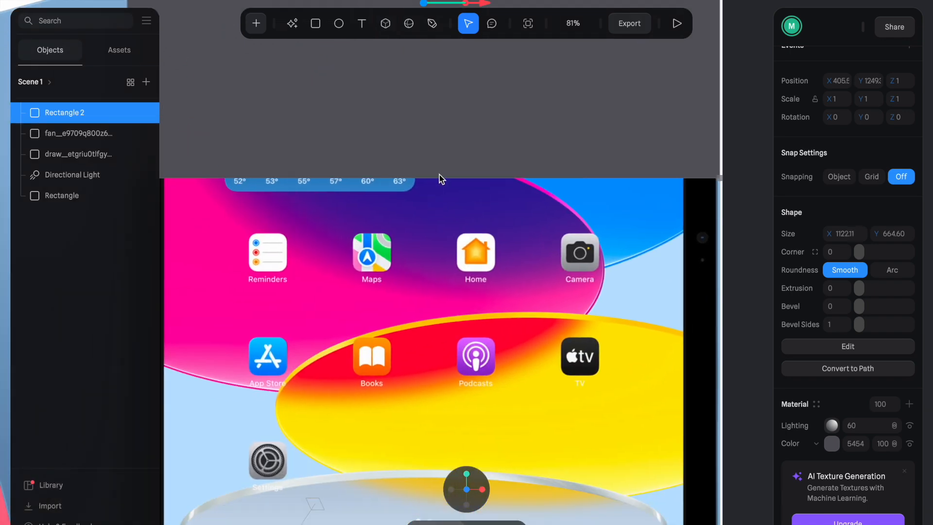
drag(439, 176, 436, 448)
scroll(436, 449, down, 5)
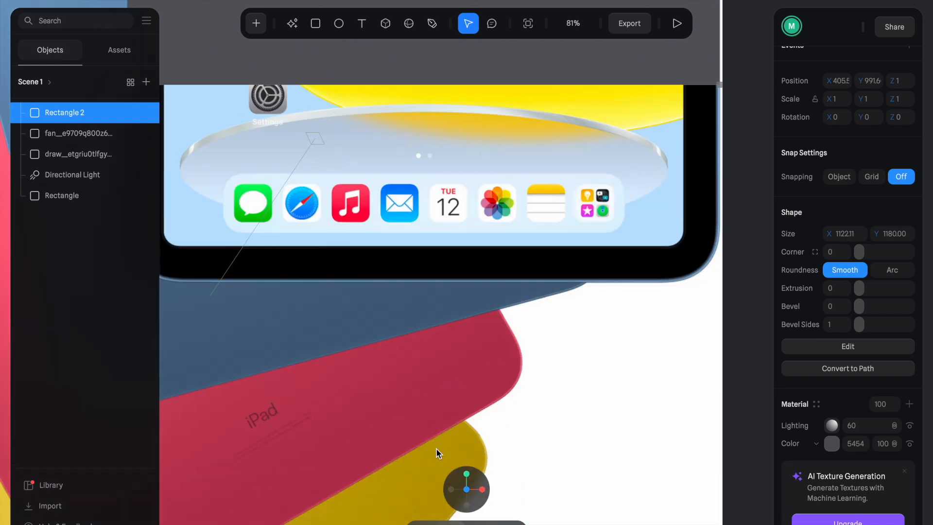
scroll(436, 448, up, 1)
drag(428, 96, 451, 287)
ctrl+scroll(450, 287, up, 5)
scroll(459, 372, down, 4)
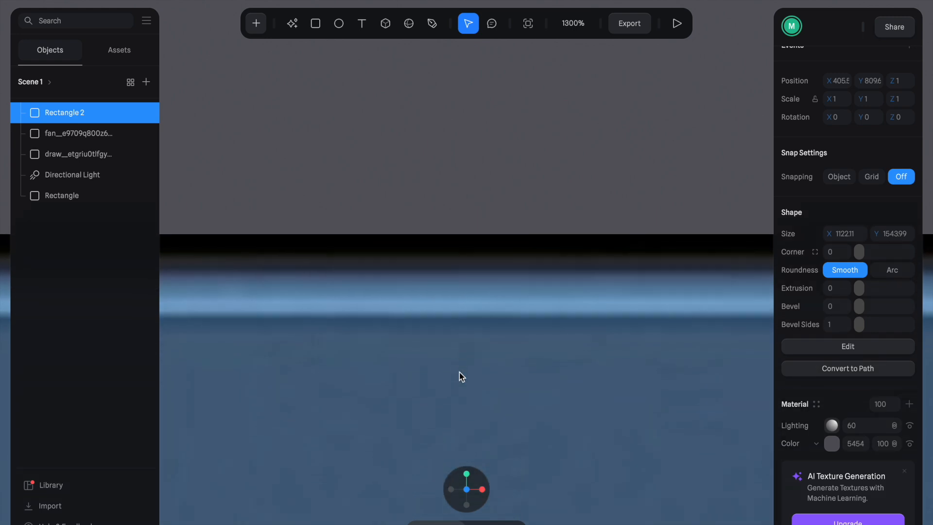
- Fine-tune the rectangle's bottom edge to the tablet's lower rim, bringing its height to about 1554
ctrl+scroll(459, 372, down, 5)
ctrl+scroll(460, 372, up, 2)
scroll(516, 217, up, 10)
drag(547, 149, 557, 218)
scroll(519, 244, down, 20)
scroll(520, 244, down, 5)
scroll(520, 244, up, 5)
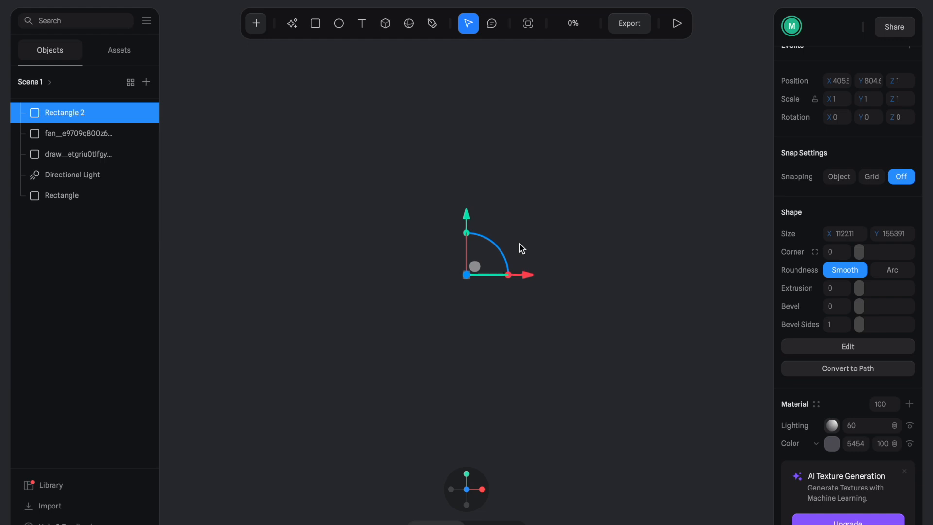
- Round the rectangle's corners to 100 and set the roundness type to Arc
scroll(519, 244, up, 10)
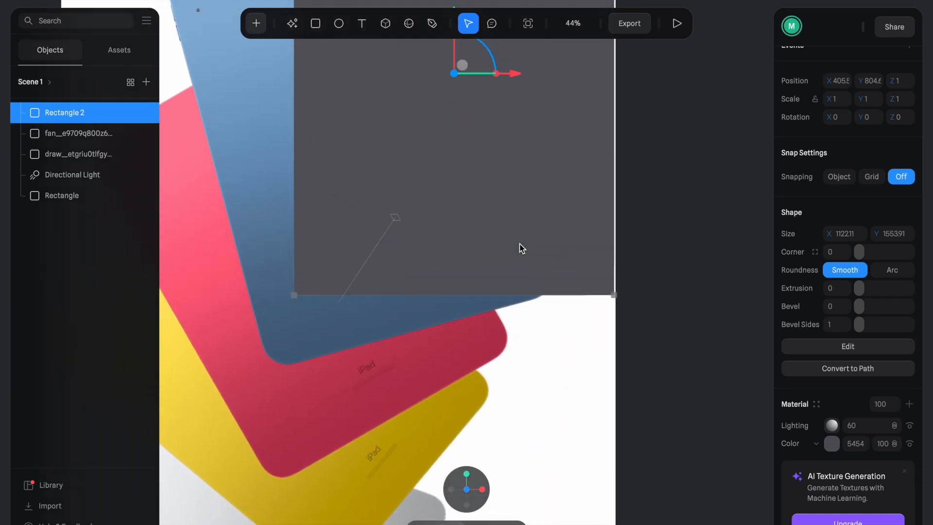
scroll(476, 100, up, 5)
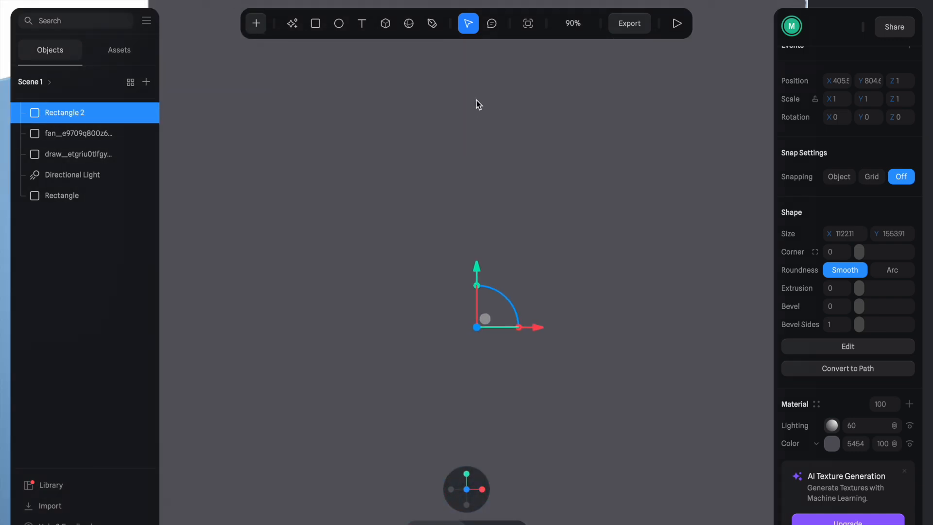
scroll(476, 100, down, 1)
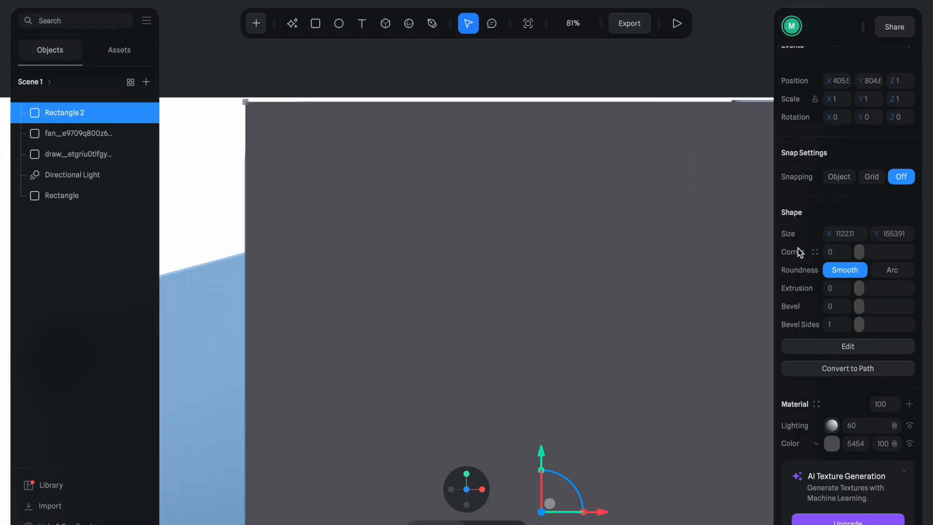
drag(859, 251, 918, 256)
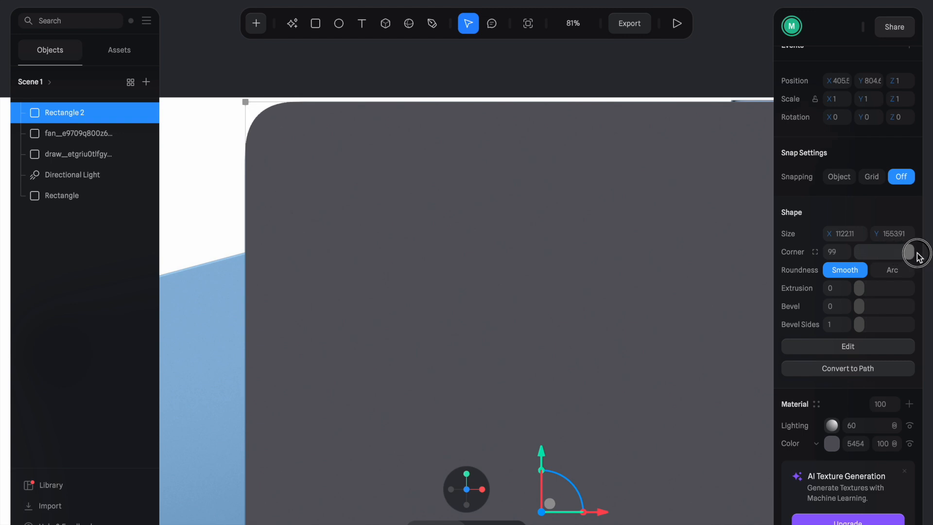
click(893, 269)
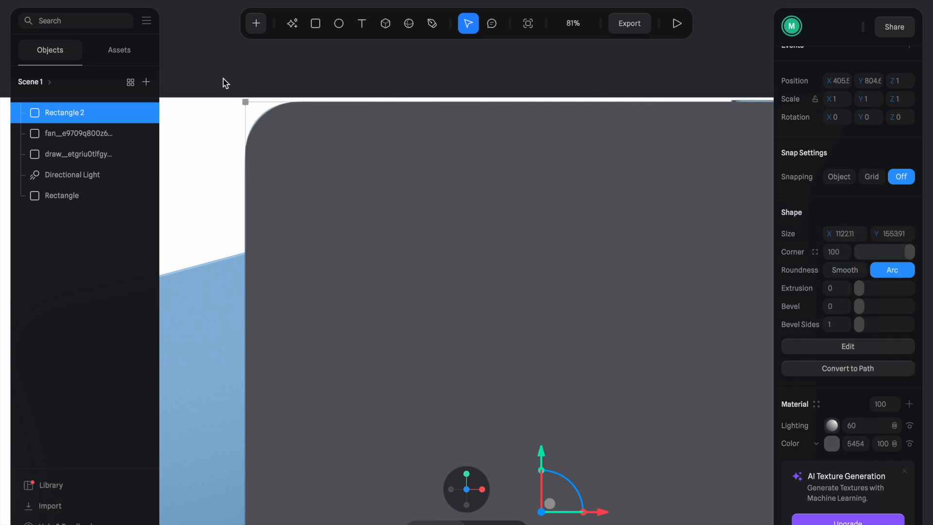
- Reduce the rectangle's corner radius to 96 to follow the curve of the tablet's corner
ctrl+scroll(223, 79, up, 5)
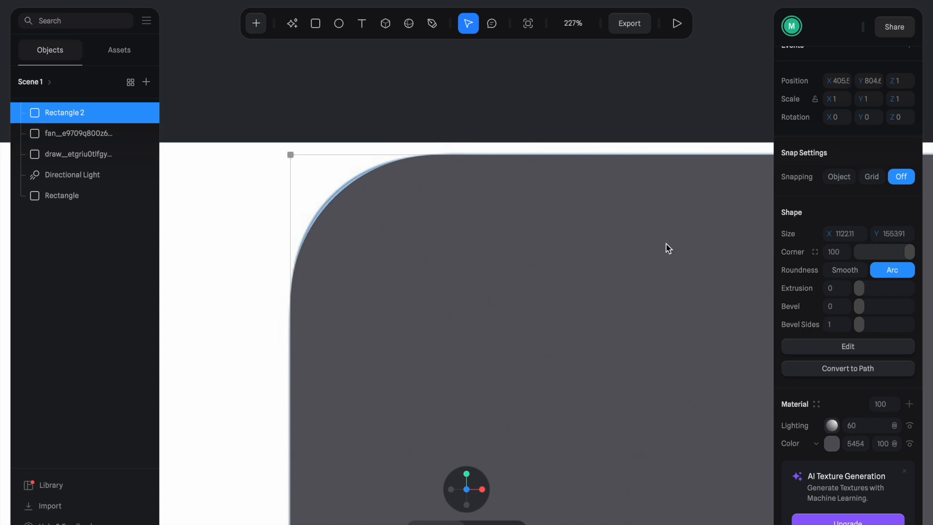
drag(903, 253, 905, 255)
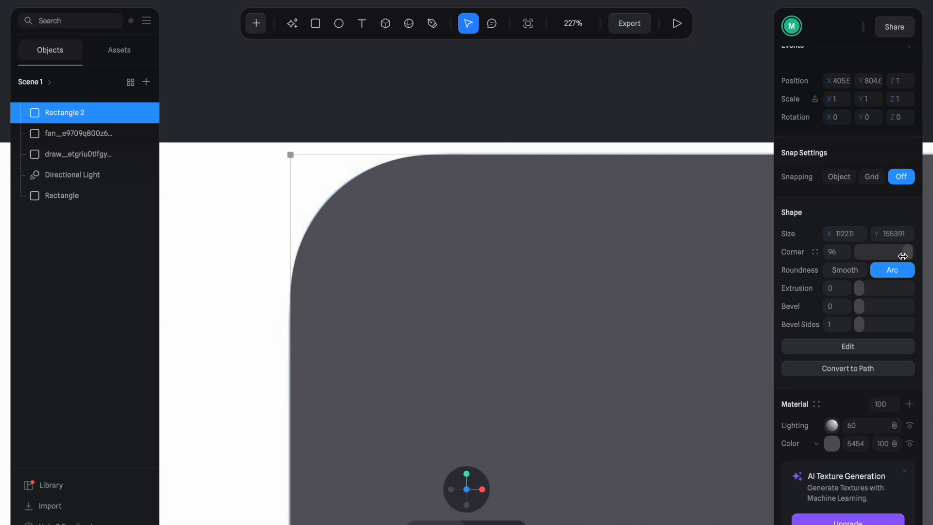
ctrl+scroll(553, 212, down, 6)
scroll(553, 212, right, 5)
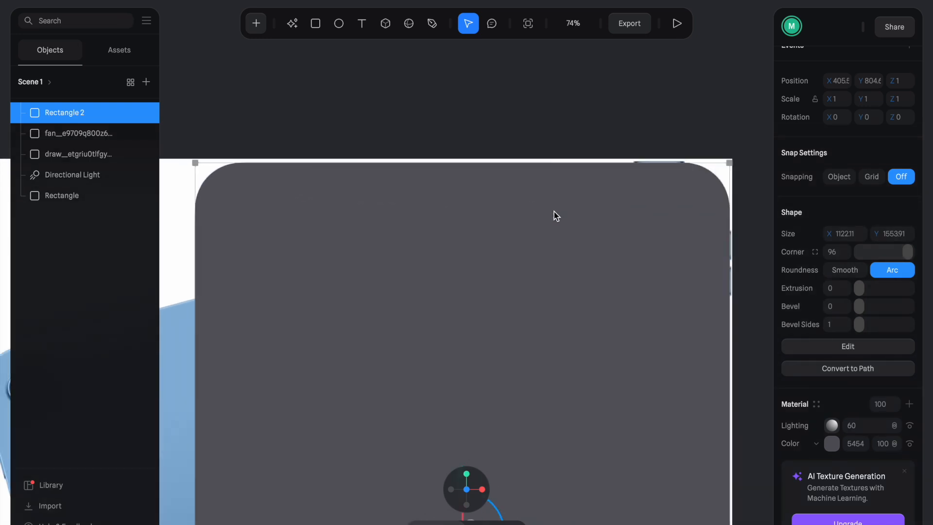
- Extrude the rounded rectangle to 45, comparing its depth with the side-view tablet's thickness
scroll(553, 211, left, 3)
scroll(553, 211, down, 2)
ctrl+scroll(553, 211, down, 4)
ctrl+scroll(554, 211, up, 3)
ctrl+scroll(554, 211, down, 3)
alt+drag(643, 254, 538, 281)
ctrl+scroll(537, 281, up, 3)
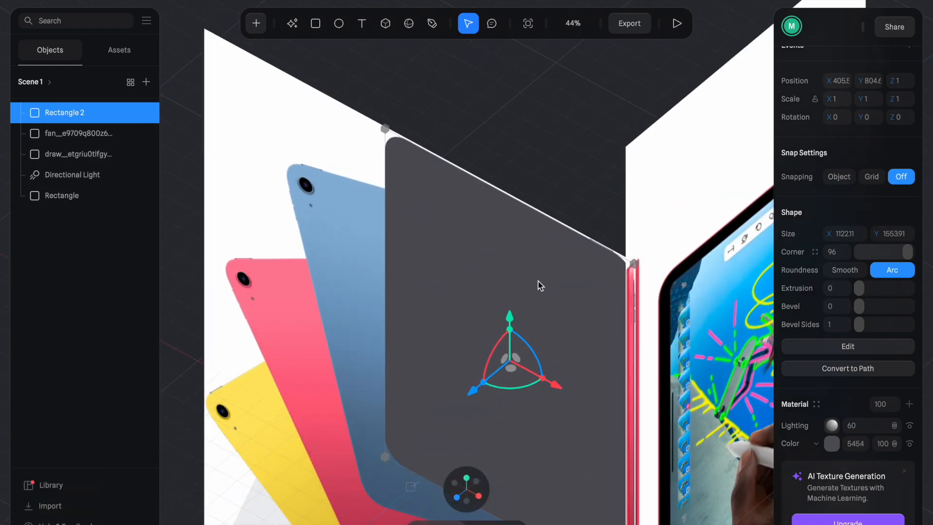
ctrl+scroll(537, 281, up, 5)
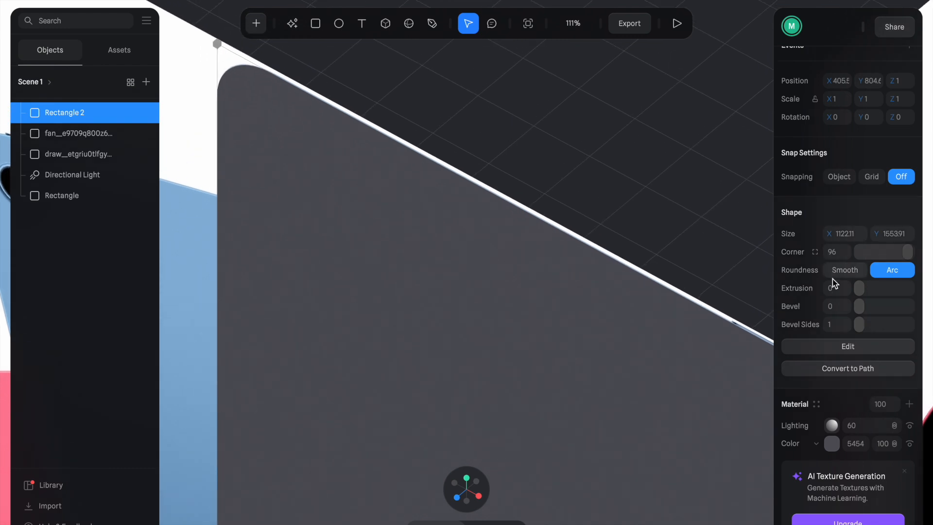
drag(856, 288, 864, 290)
alt+drag(606, 187, 574, 150)
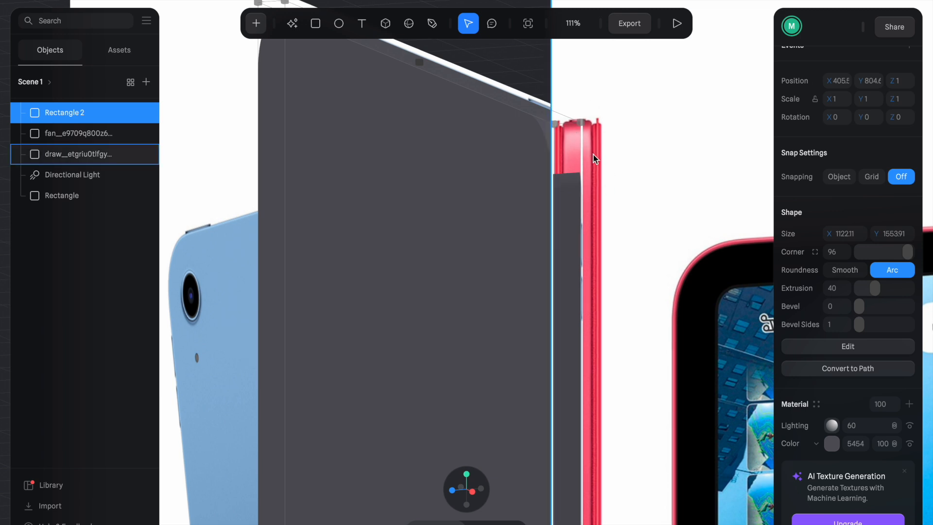
drag(877, 286, 879, 286)
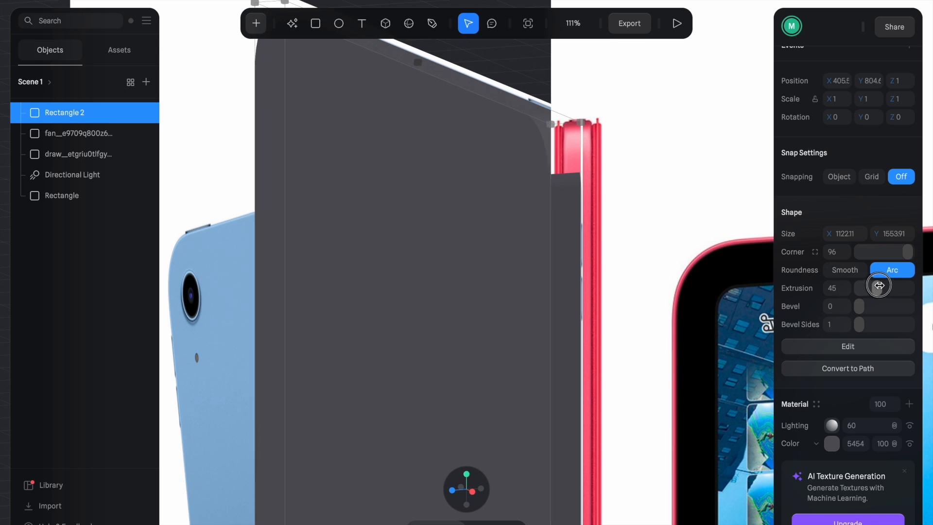
- Shift the draw image inward along X to about 862 and along depth to about Z -607 to compare it with the extruded body
scroll(695, 199, down, 5)
click(652, 190)
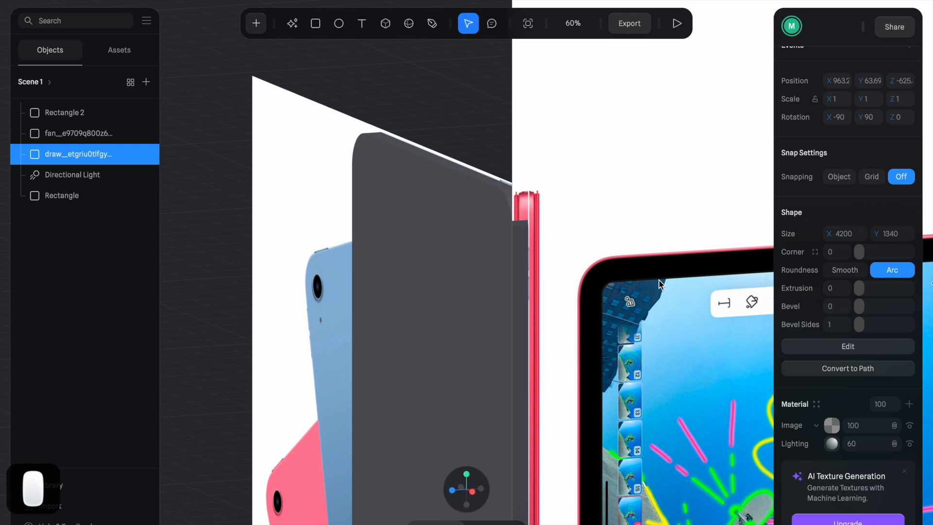
scroll(639, 355, down, 4)
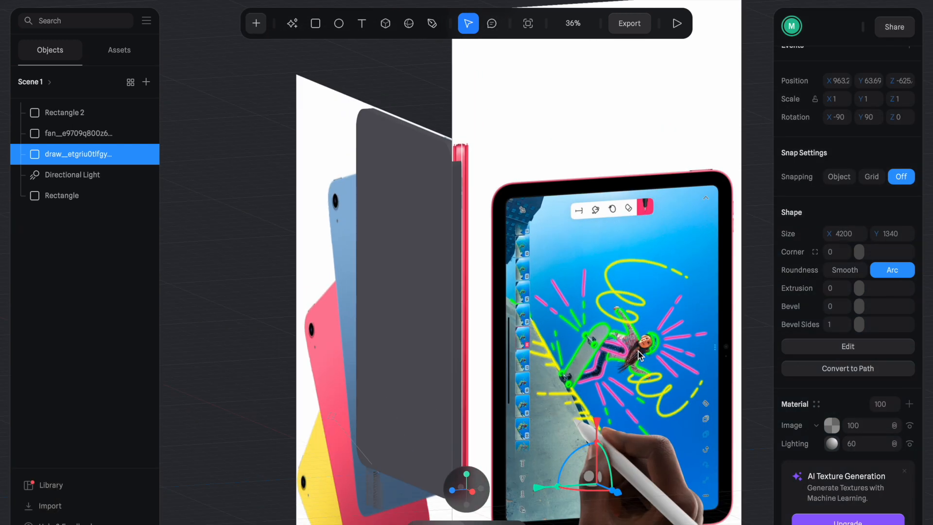
mouse_move(544, 490)
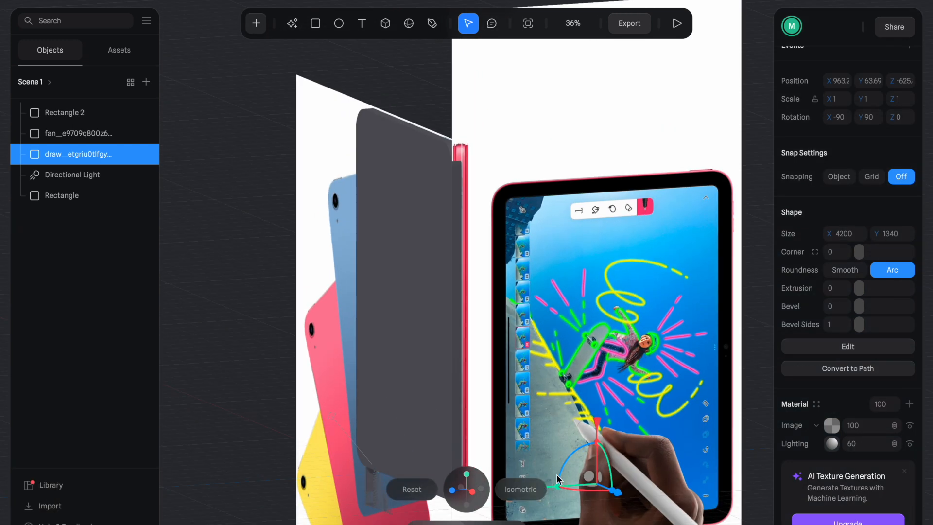
drag(618, 494, 613, 489)
mouse_move(516, 487)
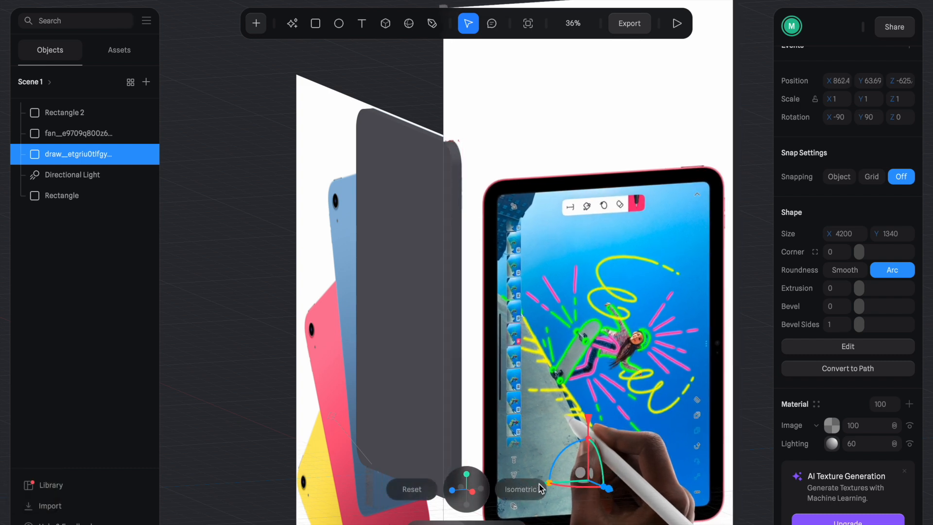
scroll(535, 453, down, 3)
drag(521, 454, 518, 451)
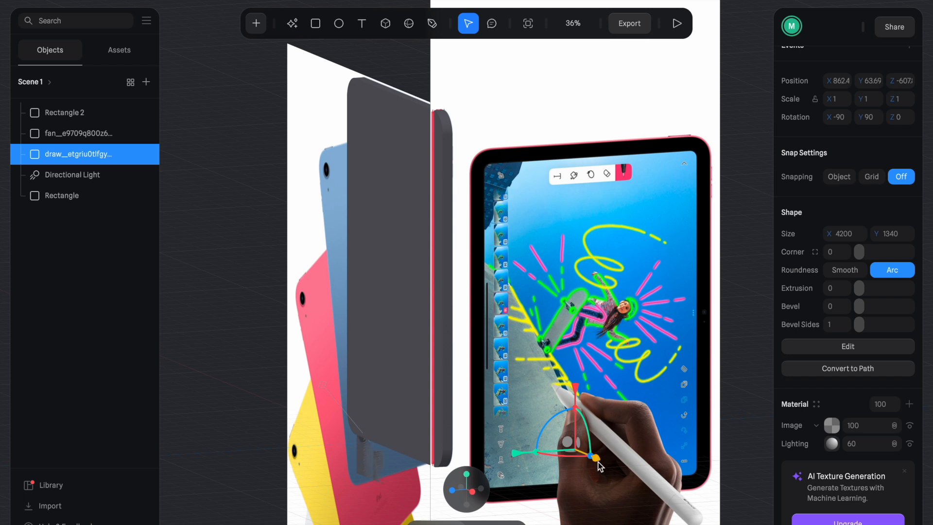
- Move the draw image outward along X to about 1018, clear of the extruded body, and deselect it
drag(600, 466, 610, 470)
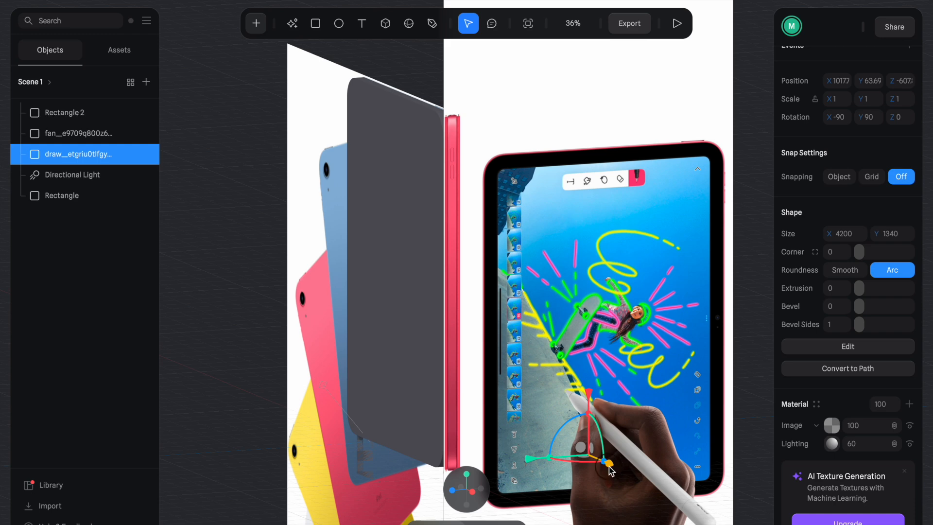
alt+drag(422, 332, 477, 333)
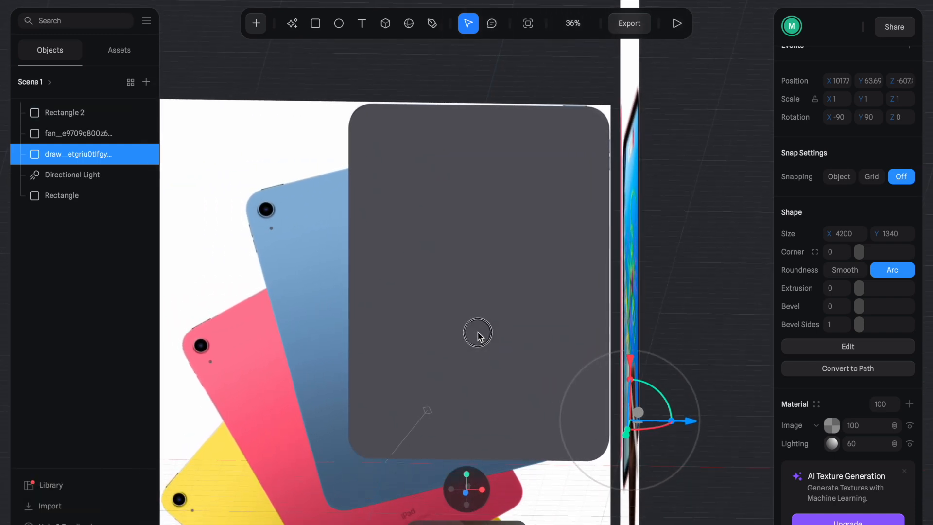
click(686, 168)
scroll(626, 143, up, 3)
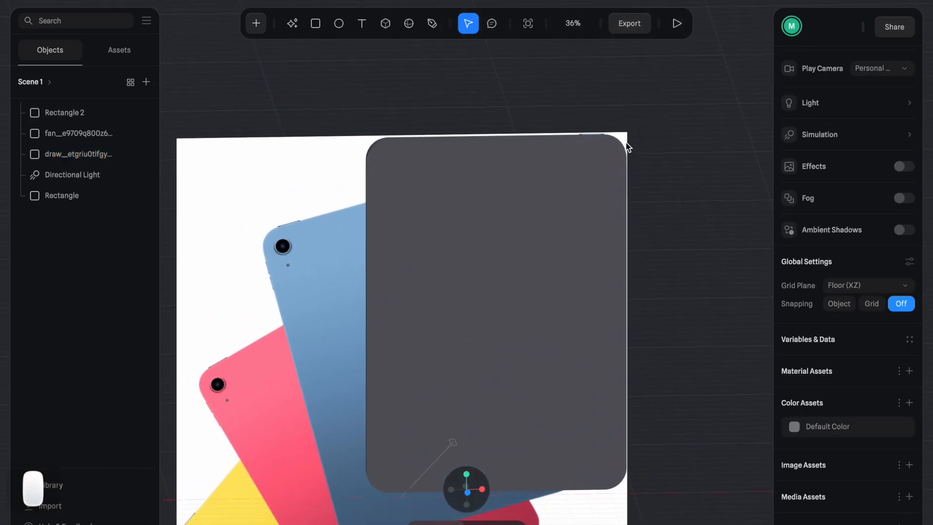
- Sample the blue of the back-view tablet in the reference image as the extruded body's color
scroll(595, 117, up, 5)
scroll(595, 117, down, 3)
click(594, 128)
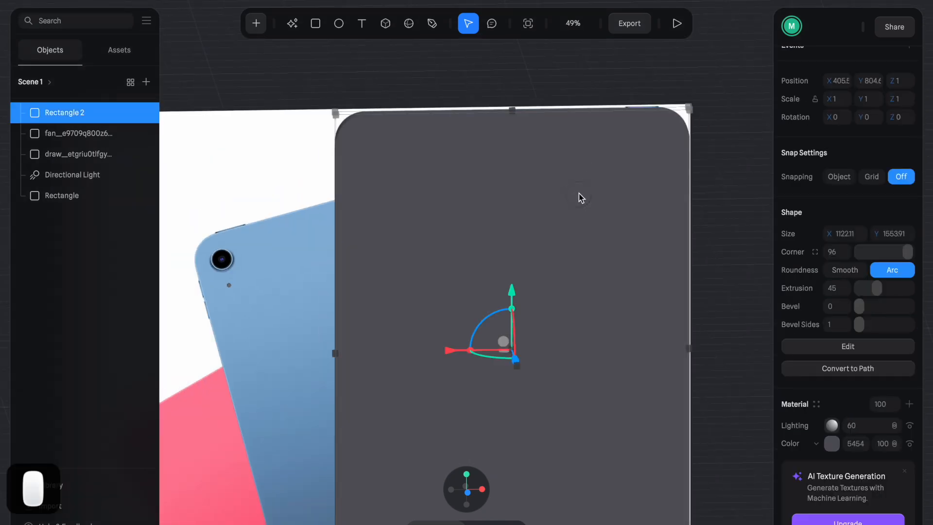
alt+drag(483, 86, 525, 87)
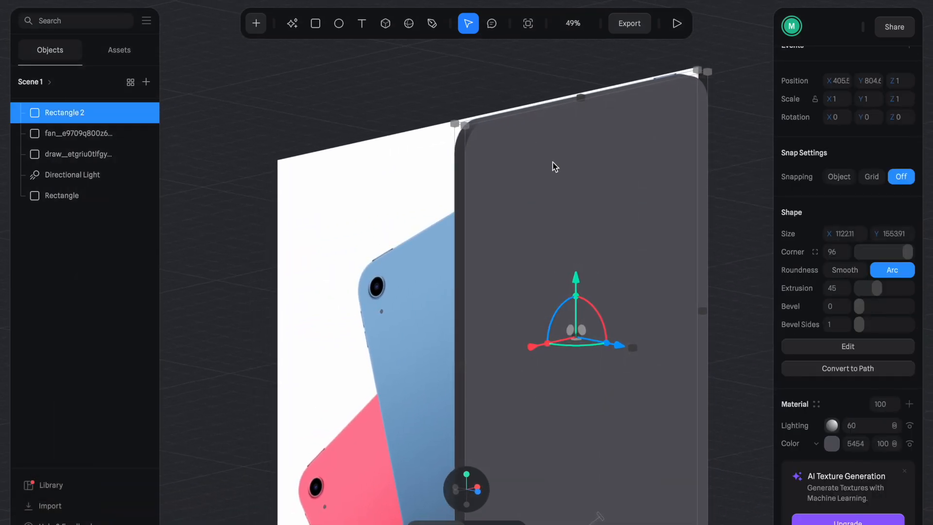
alt+drag(750, 191, 698, 188)
scroll(833, 379, down, 6)
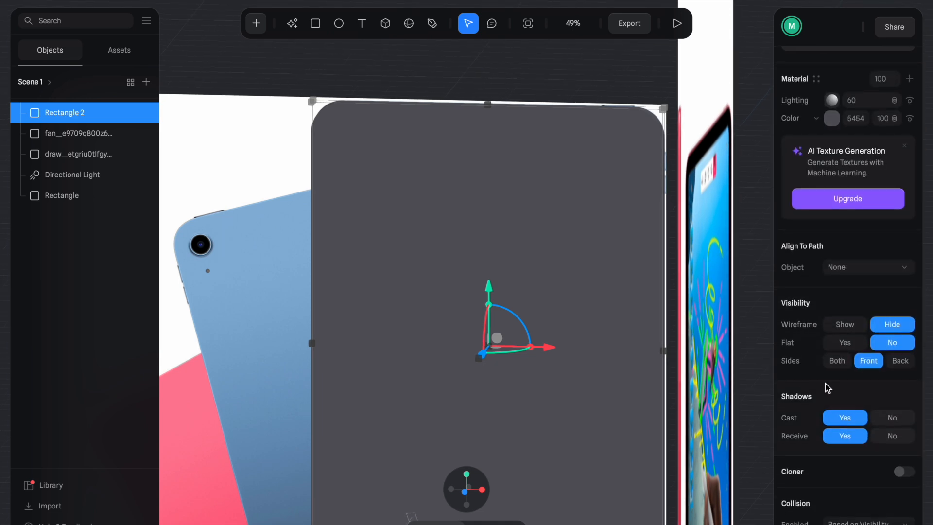
scroll(826, 386, up, 5)
click(831, 352)
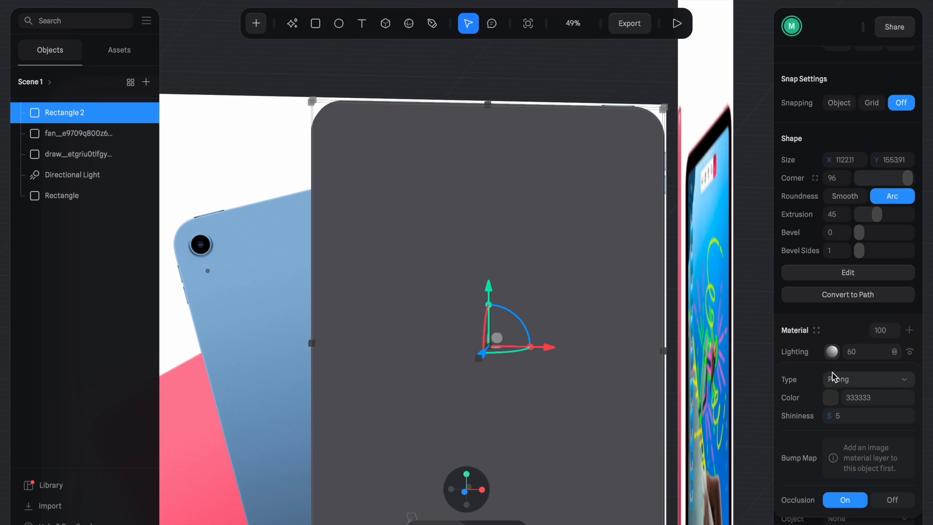
click(831, 351)
click(834, 370)
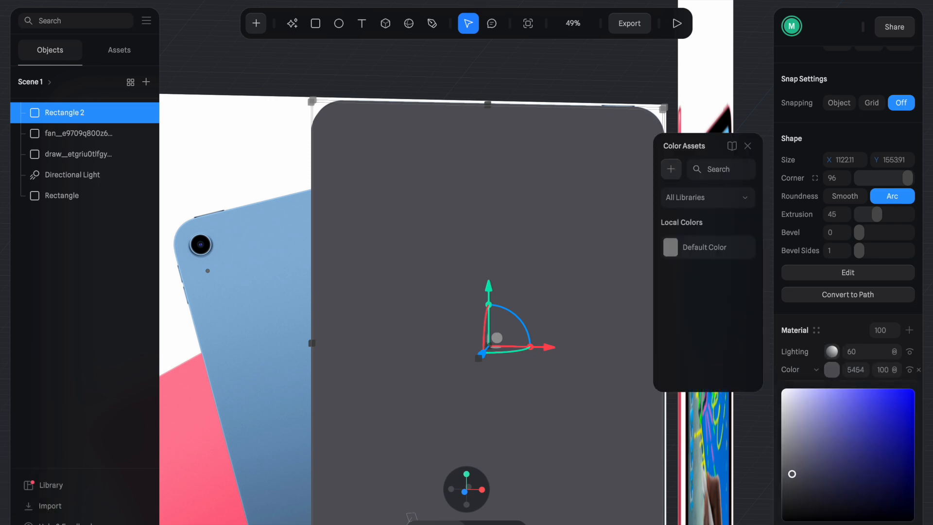
scroll(789, 502, down, 5)
click(798, 404)
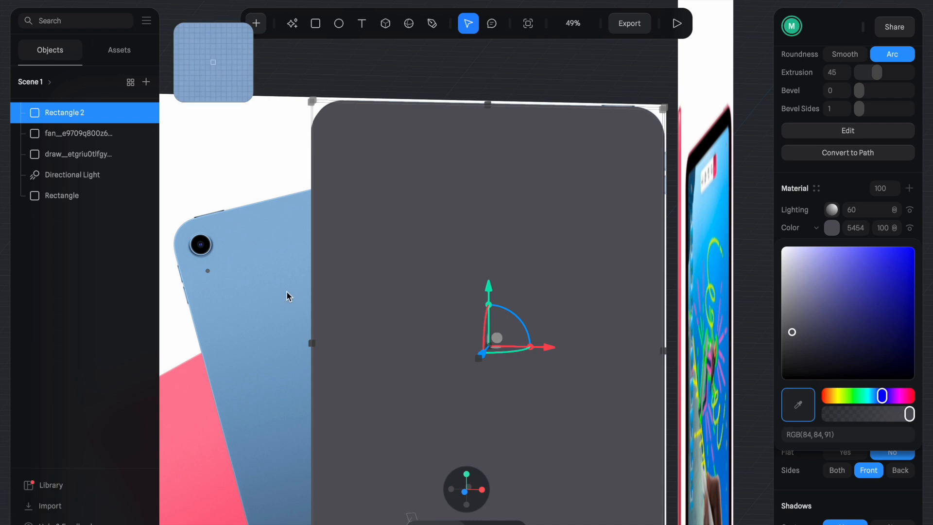
click(277, 273)
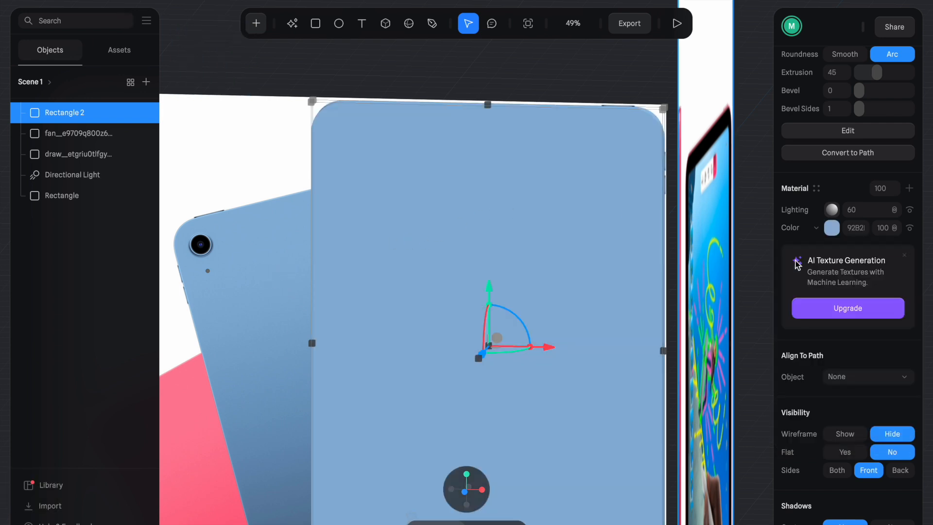
- Lighten the body's color to RGB(151,189,229), comparing it with the blue tablet in the reference image
scroll(847, 315, down, 1)
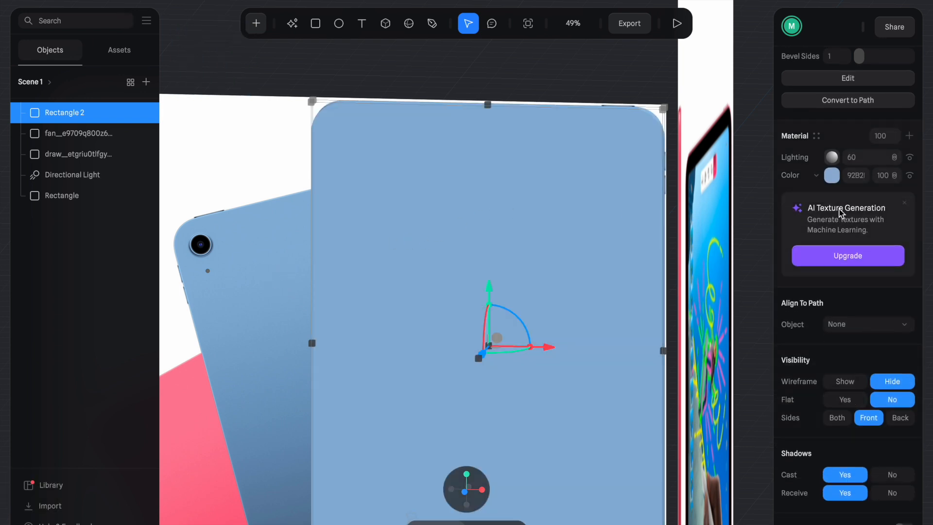
click(832, 175)
drag(823, 218, 828, 215)
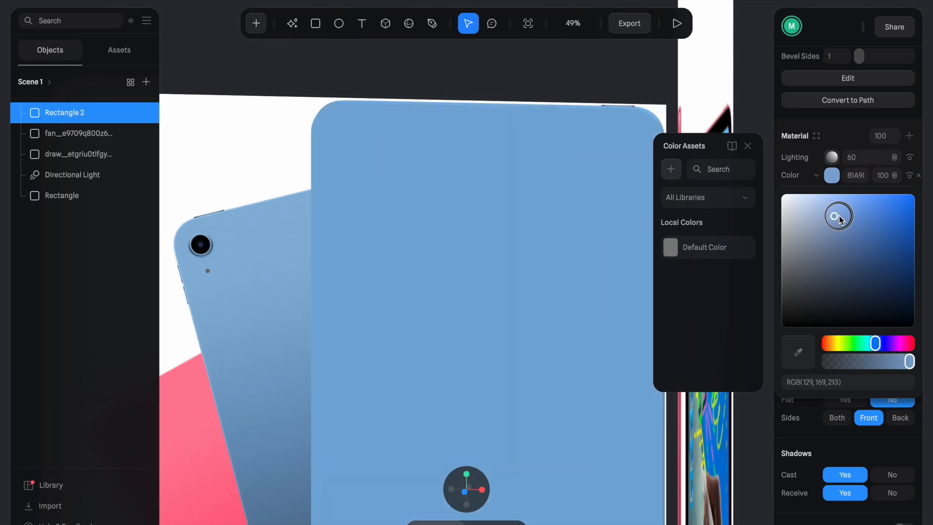
drag(838, 219, 837, 217)
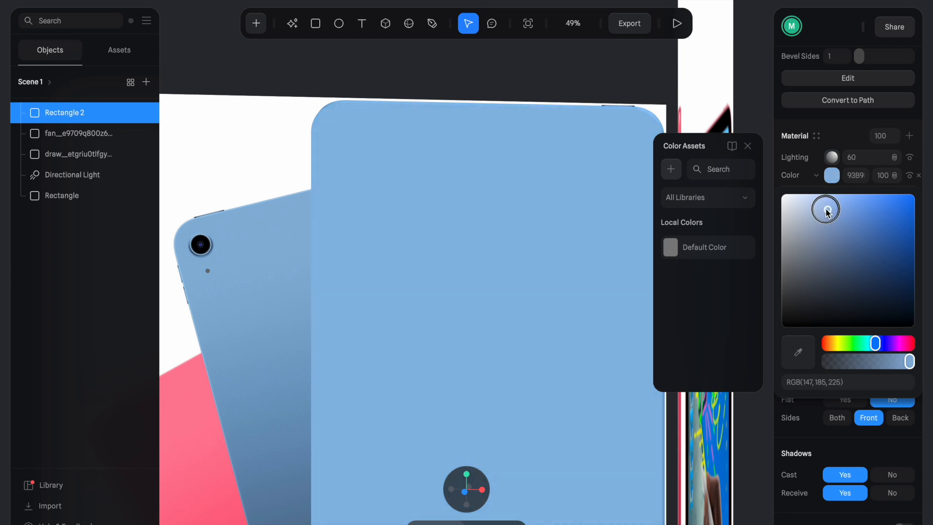
drag(827, 211, 827, 210)
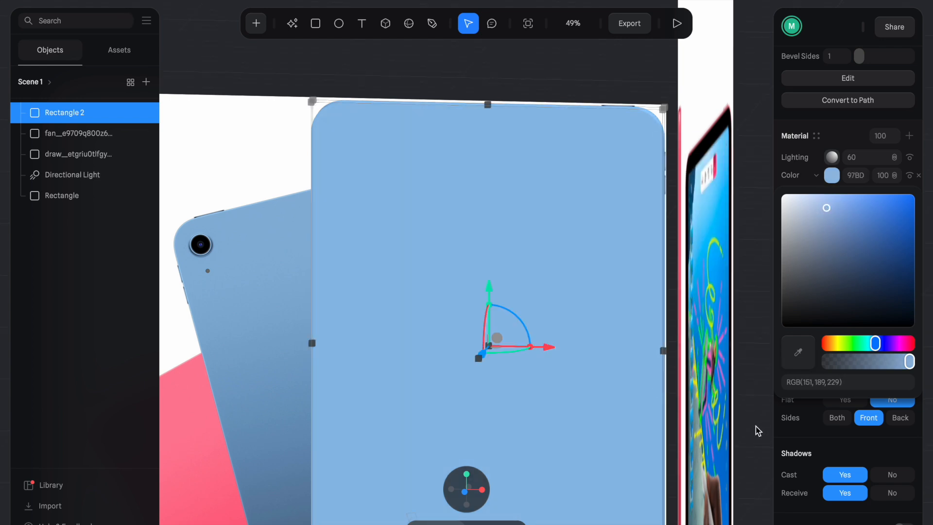
click(849, 133)
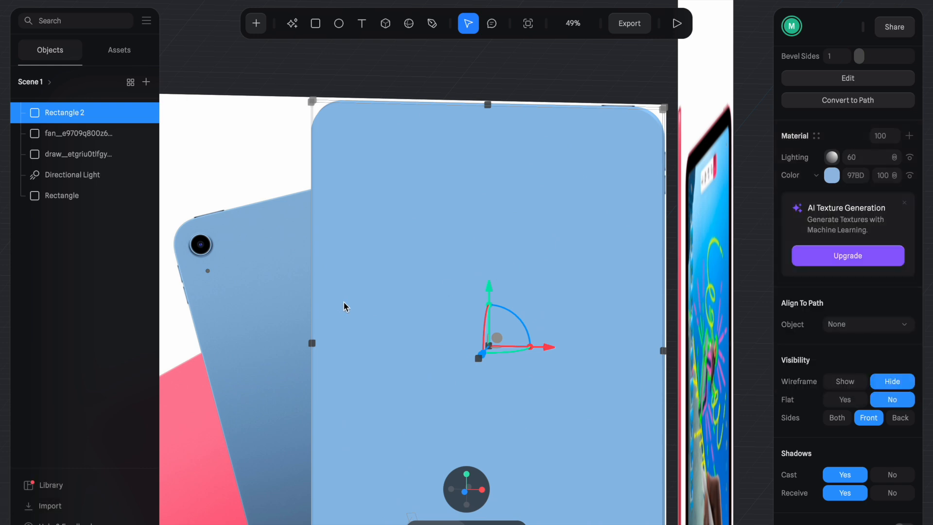
- Set the body material's lighting amount to 20 and check the shading from several angles
click(855, 158)
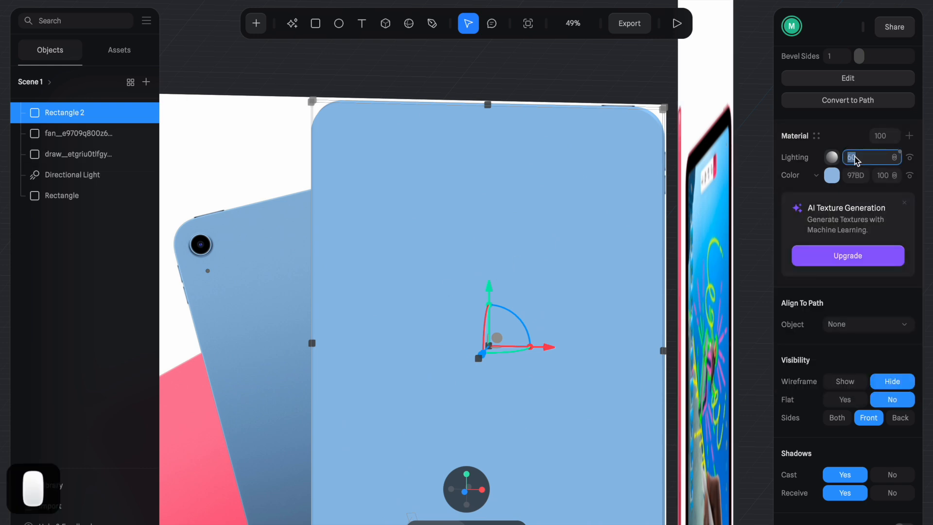
text(20)
key(Tab)
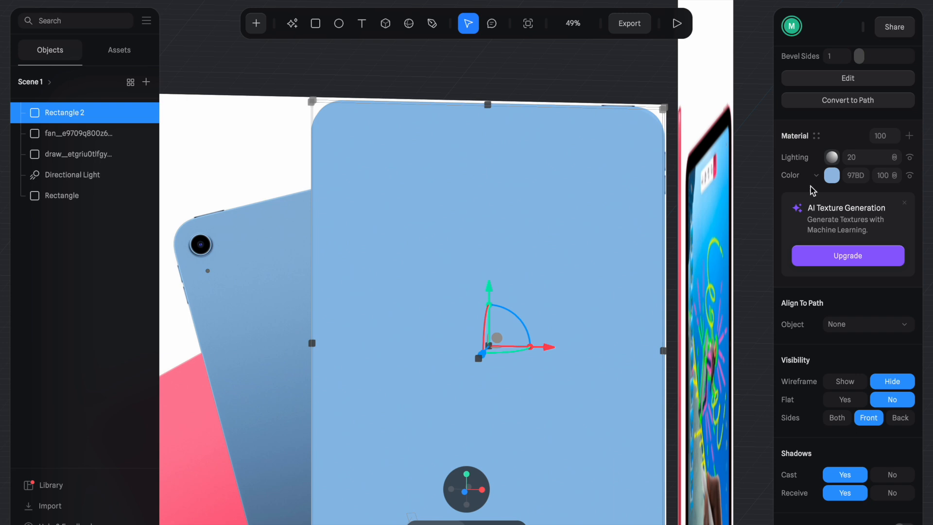
alt+drag(297, 294, 340, 302)
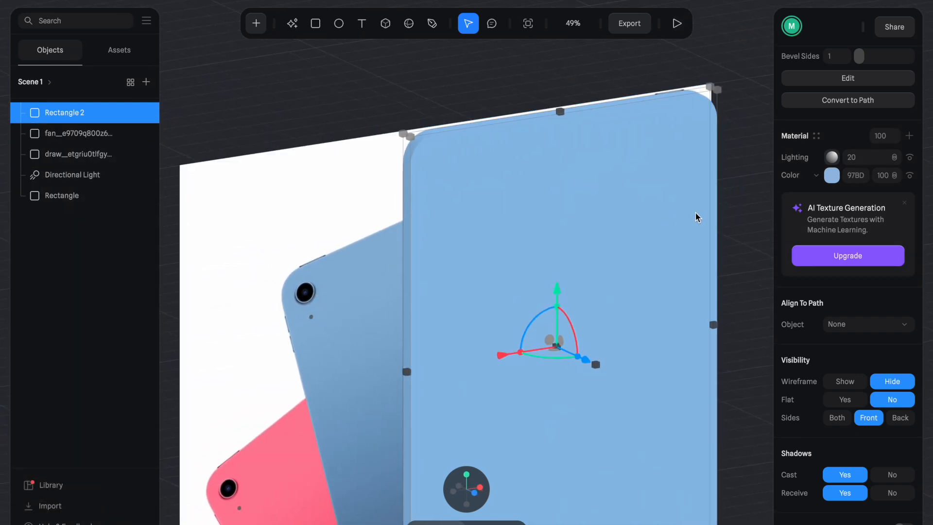
alt+drag(721, 216, 707, 216)
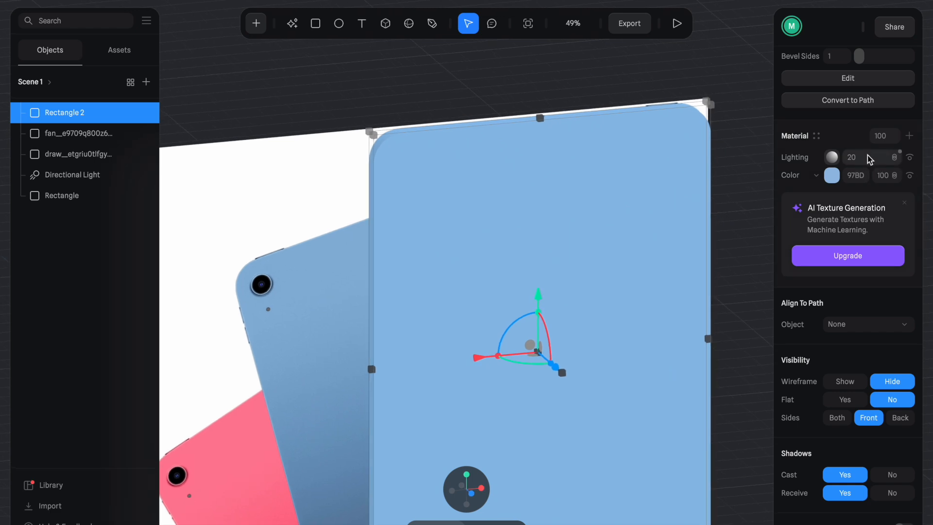
click(817, 177)
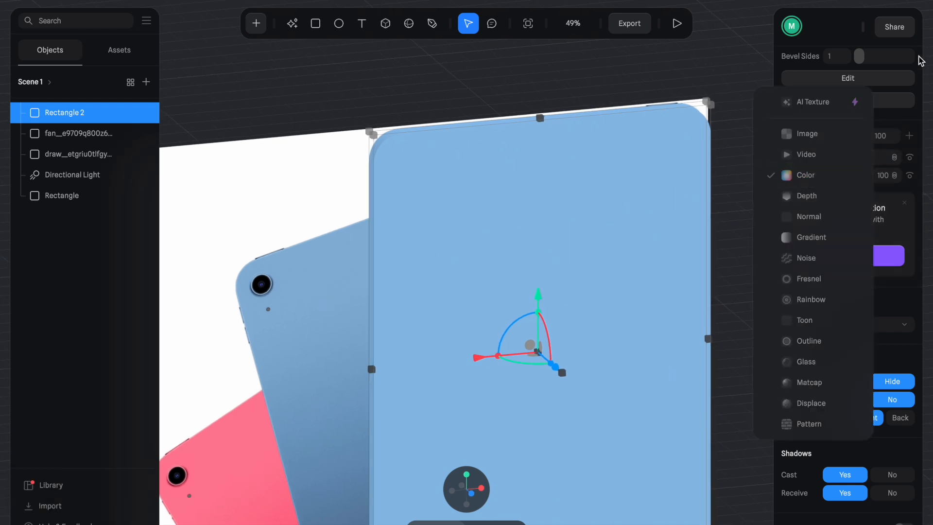
click(904, 121)
click(730, 151)
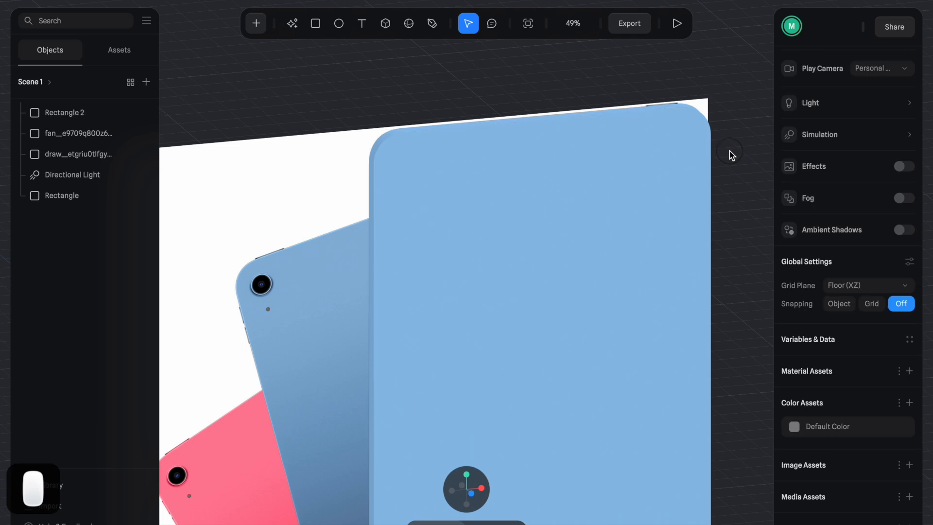
click(476, 263)
click(396, 98)
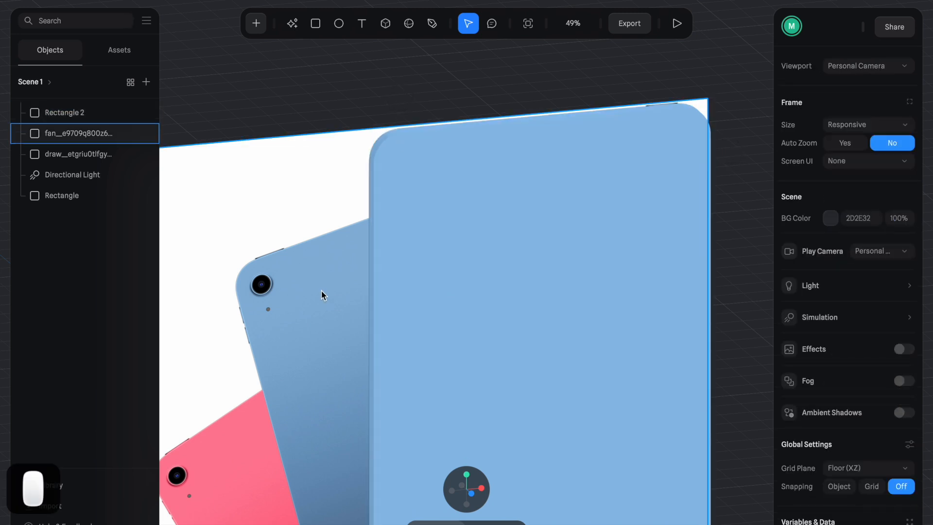
alt+drag(597, 237, 327, 271)
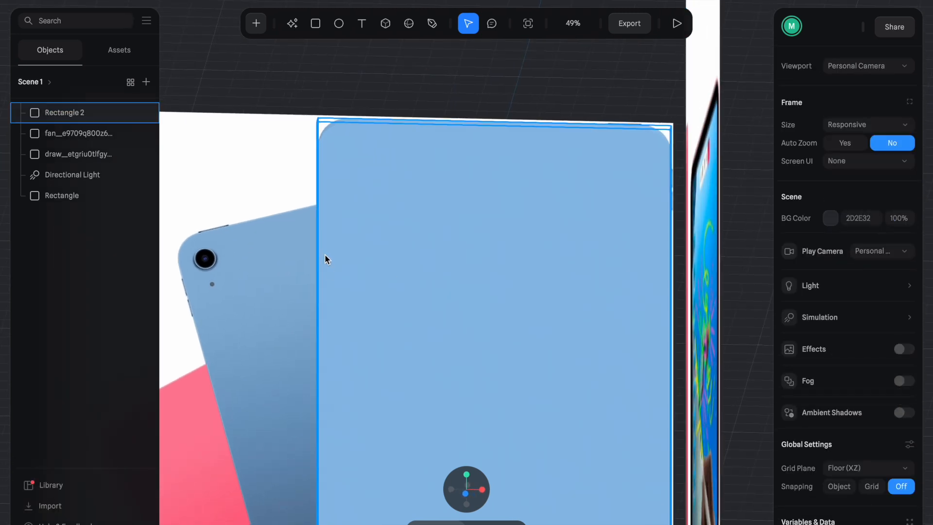
- Add a new layer above the lighting in the body's material and make it a Matcap layer
click(412, 314)
alt+drag(300, 335, 316, 338)
scroll(812, 344, down, 3)
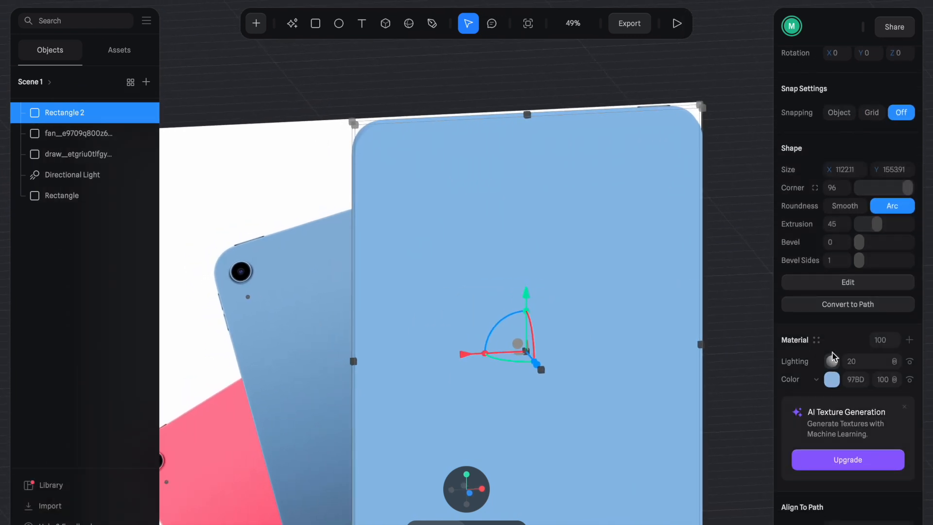
click(909, 339)
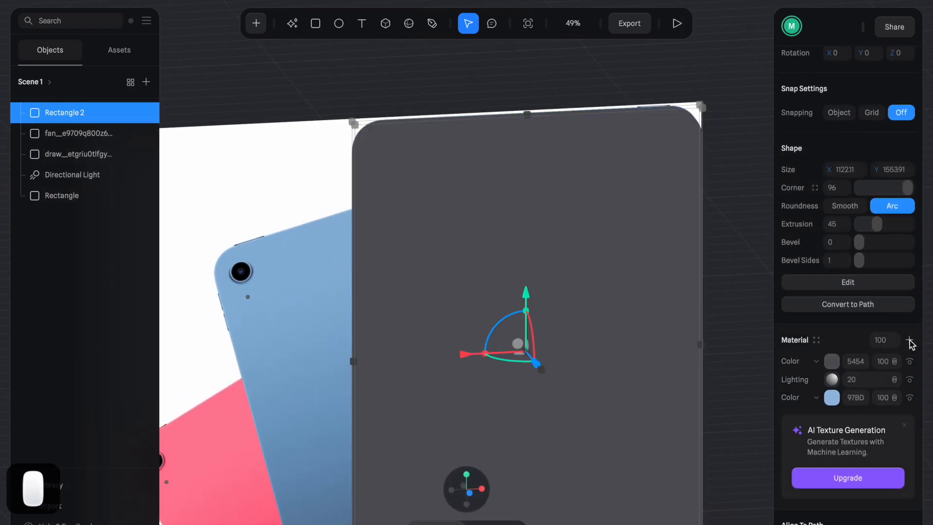
click(818, 362)
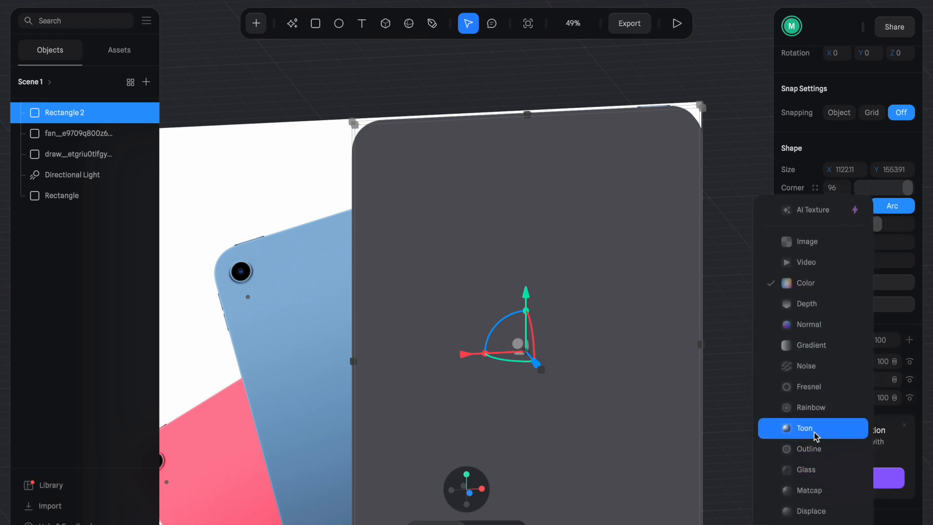
click(816, 491)
- Give the Matcap layer the glossy black sphere image with rim reflections from the Spline Library
click(831, 361)
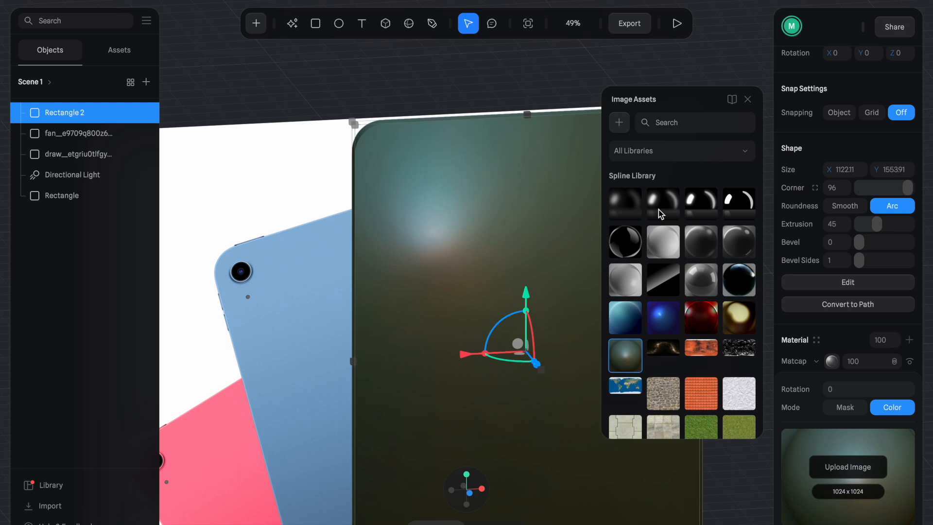
click(630, 249)
scroll(483, 199, down, 5)
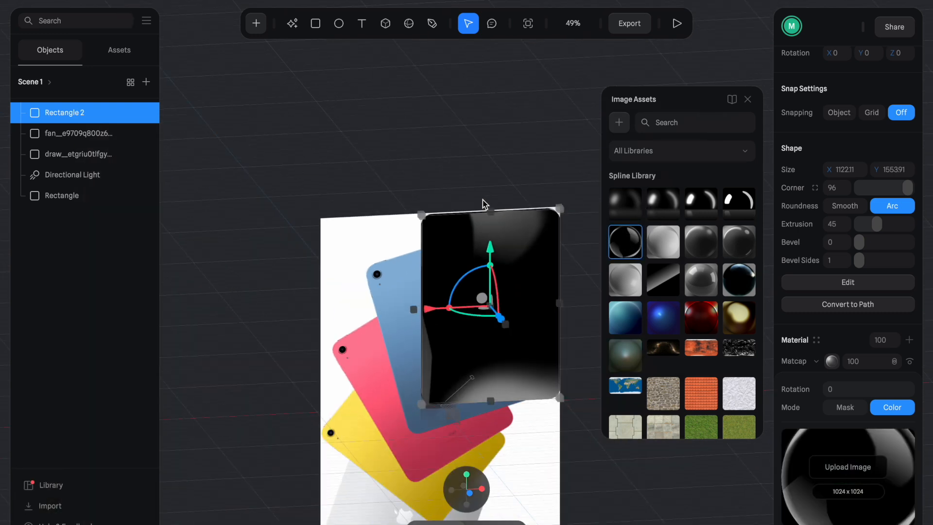
scroll(483, 200, up, 5)
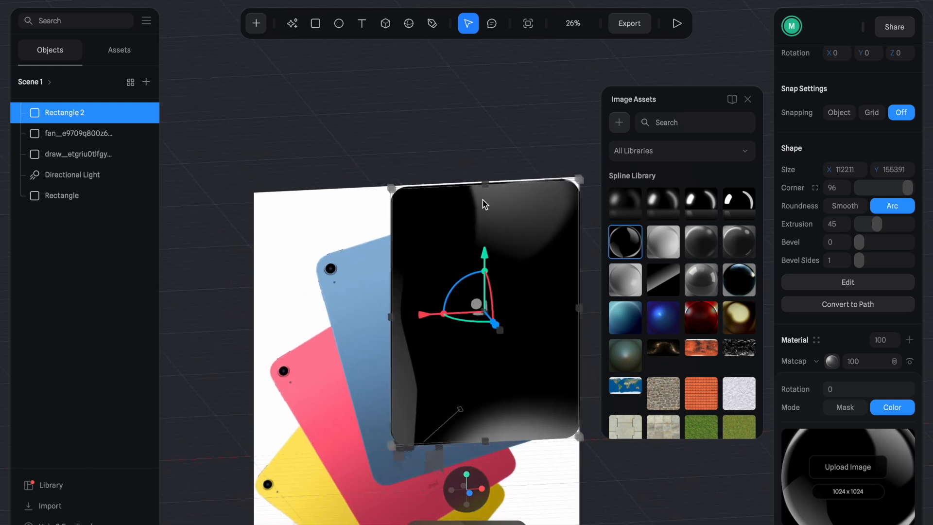
scroll(482, 200, right, 1)
- Set the Matcap layer's opacity to 20 and its blend mode to Overlay
click(858, 362)
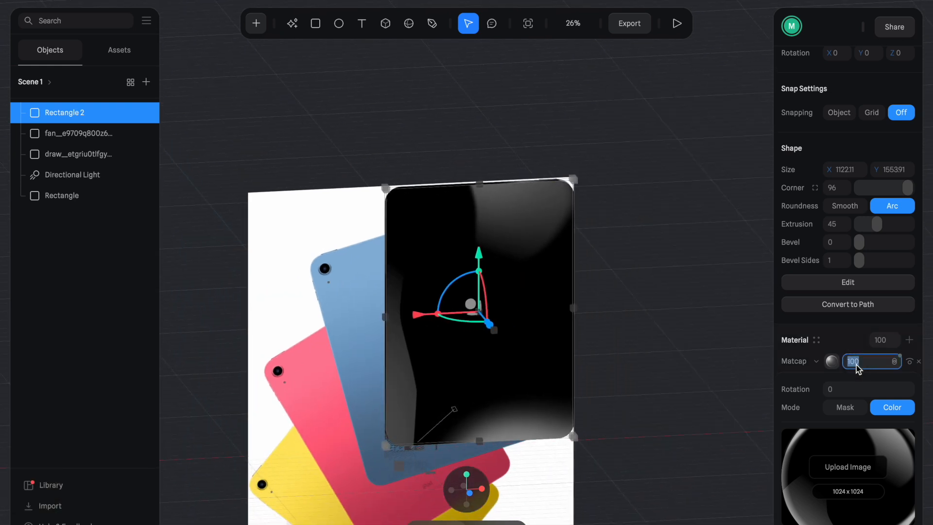
text(20)
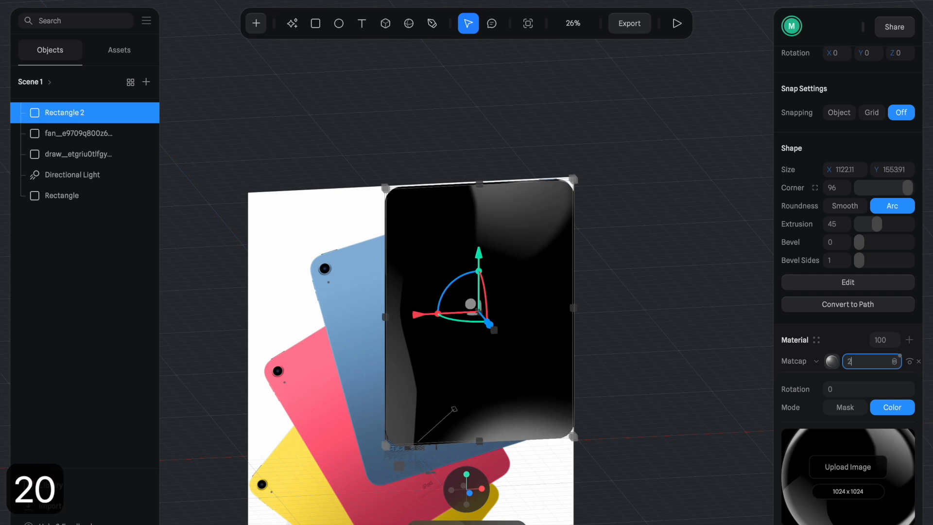
key(Tab)
mouse_move(701, 359)
alt+mouse_down()
mouse_move(657, 358)
mouse_move(698, 344)
mouse_move(720, 350)
alt+mouse_up()
click(894, 361)
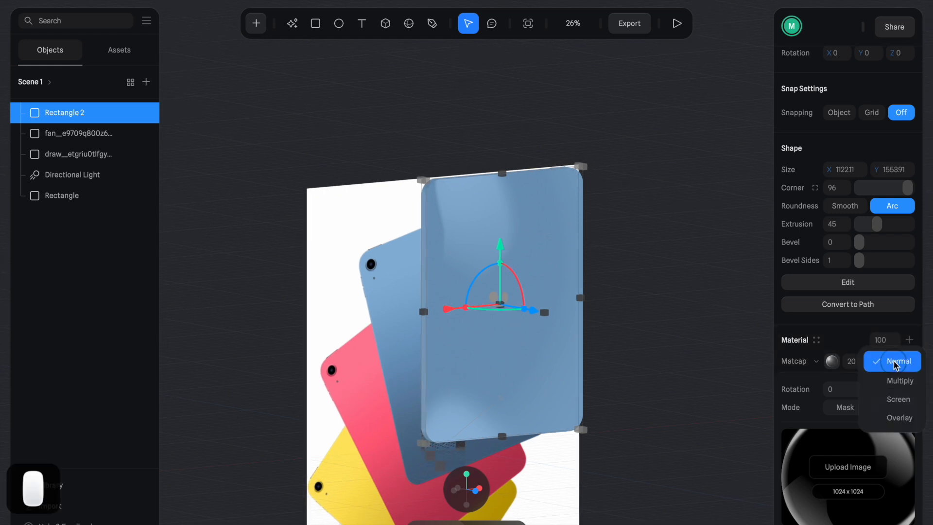
click(897, 416)
mouse_move(714, 384)
alt+mouse_down()
mouse_move(646, 374)
mouse_move(725, 371)
mouse_move(739, 389)
mouse_move(722, 391)
alt+mouse_up()
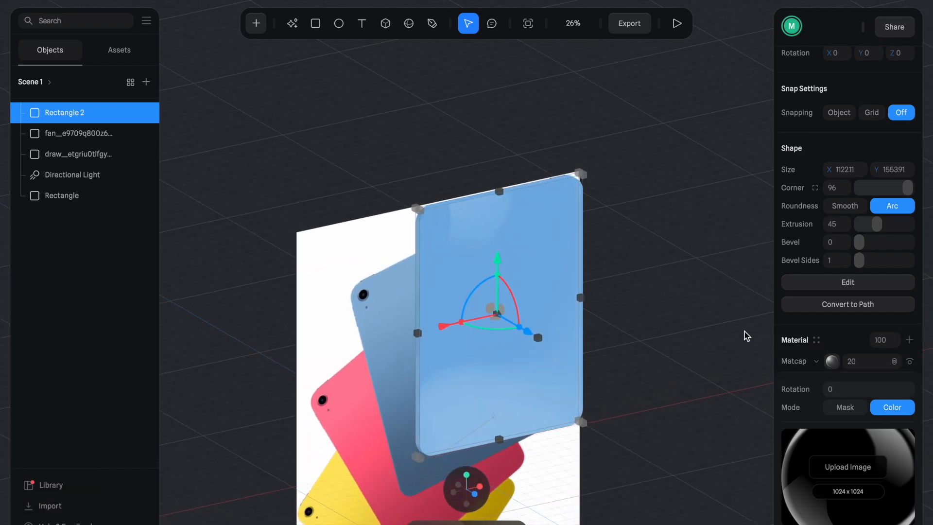
click(707, 329)
- Save the body's material as a reusable material asset named "Blue glass"
click(515, 331)
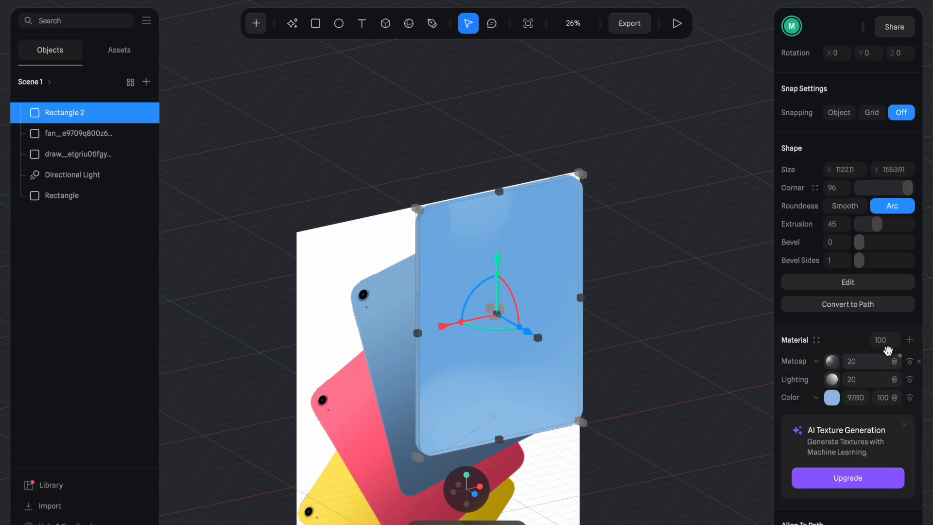
click(816, 340)
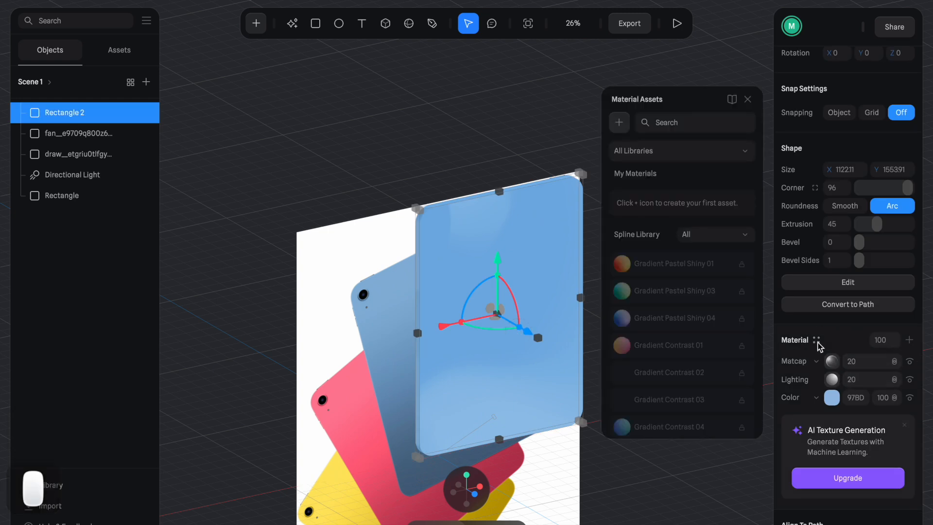
click(616, 123)
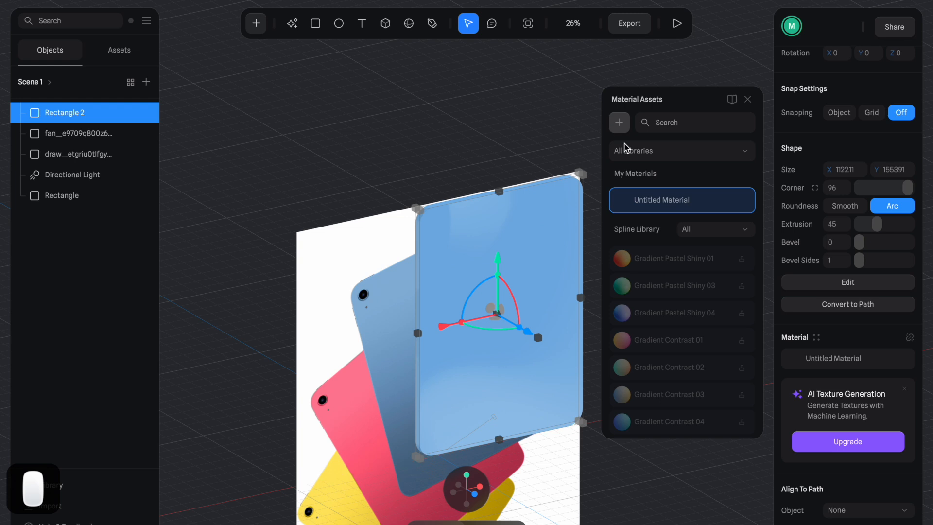
click(667, 203)
double_click(667, 201)
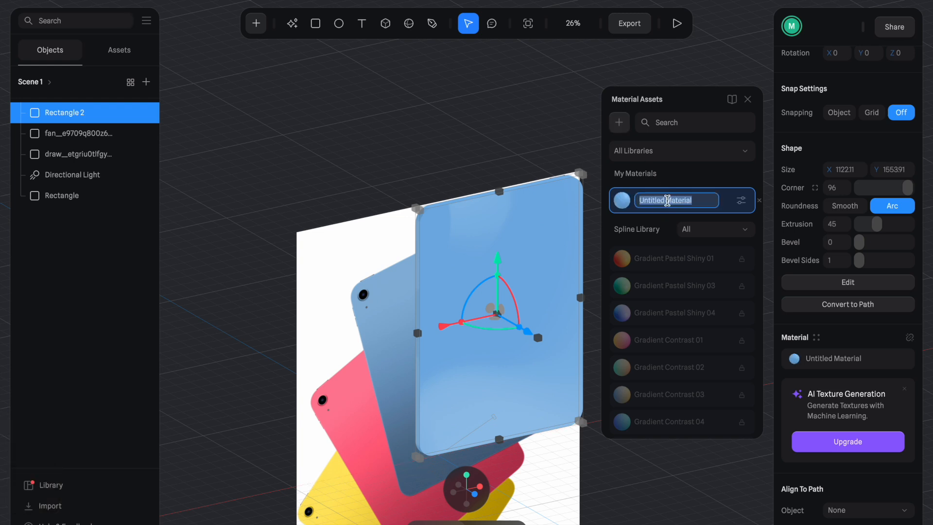
text(Blue)
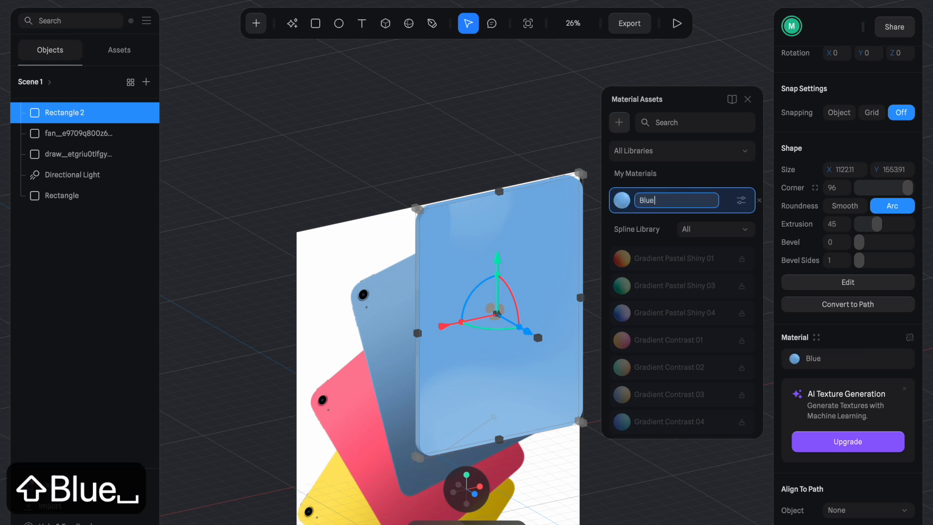
text( glass)
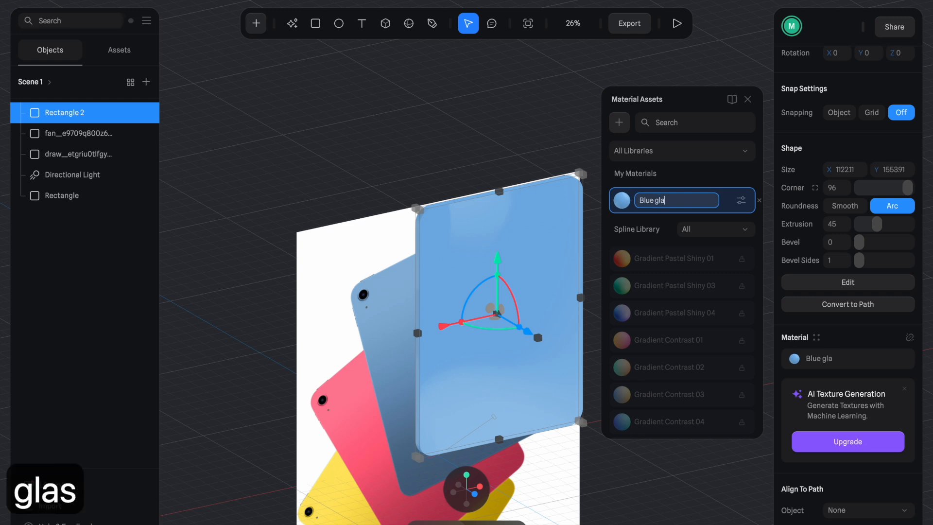
key(Return)
click(540, 126)
- Rename the extruded iPad body "Outside" in the object list
mouse_move(651, 276)
alt+mouse_down()
mouse_move(658, 284)
mouse_move(643, 292)
alt+mouse_up()
click(468, 494)
click(451, 220)
scroll(451, 219, up, 5)
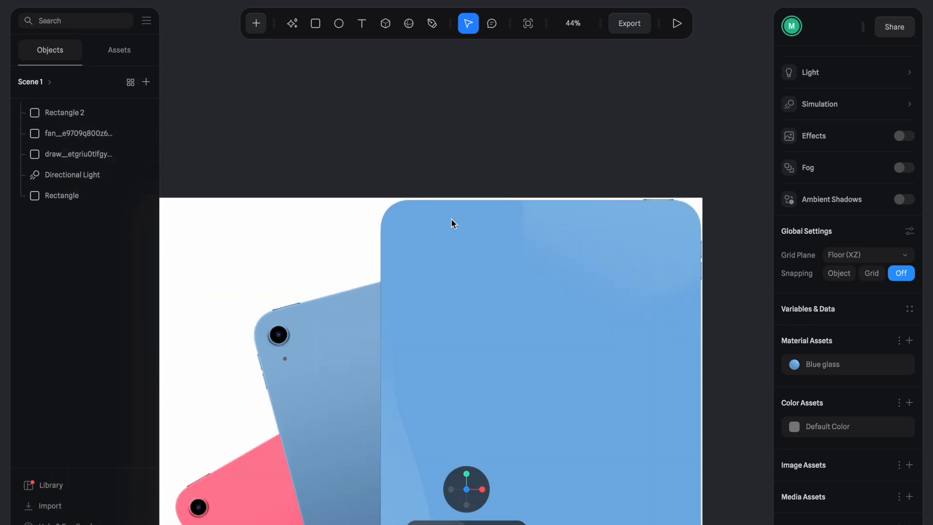
click(497, 243)
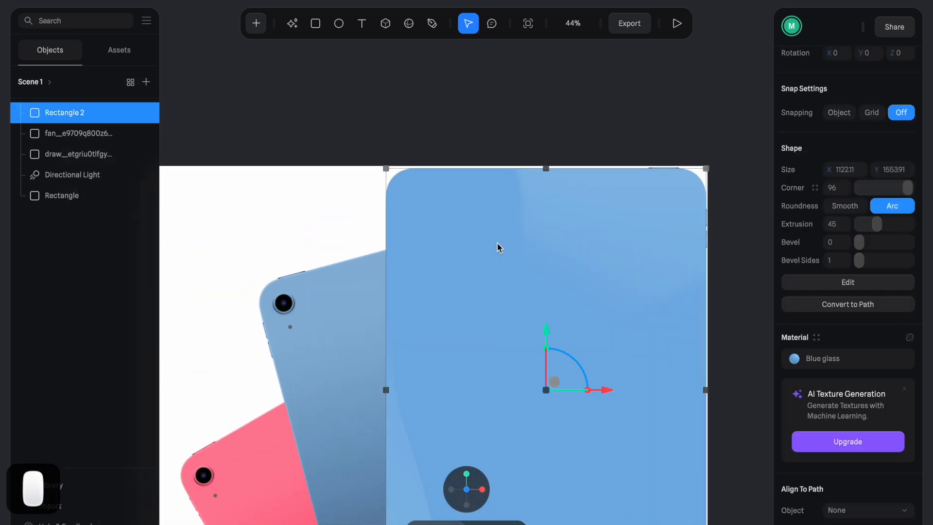
double_click(72, 112)
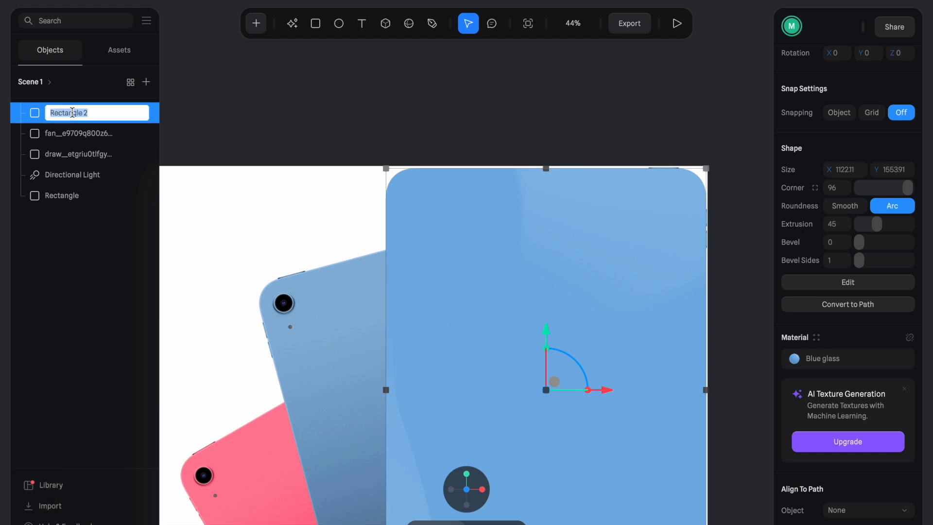
text(Outside)
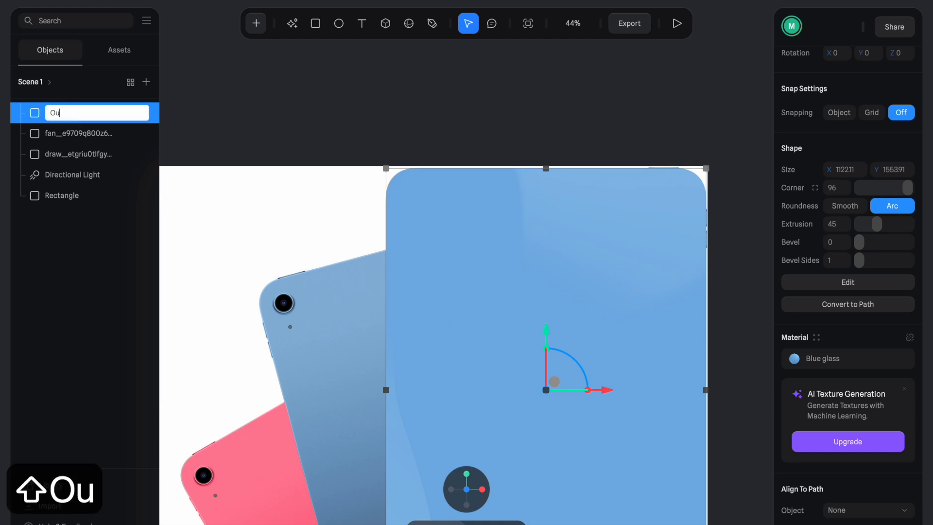
key(Return)
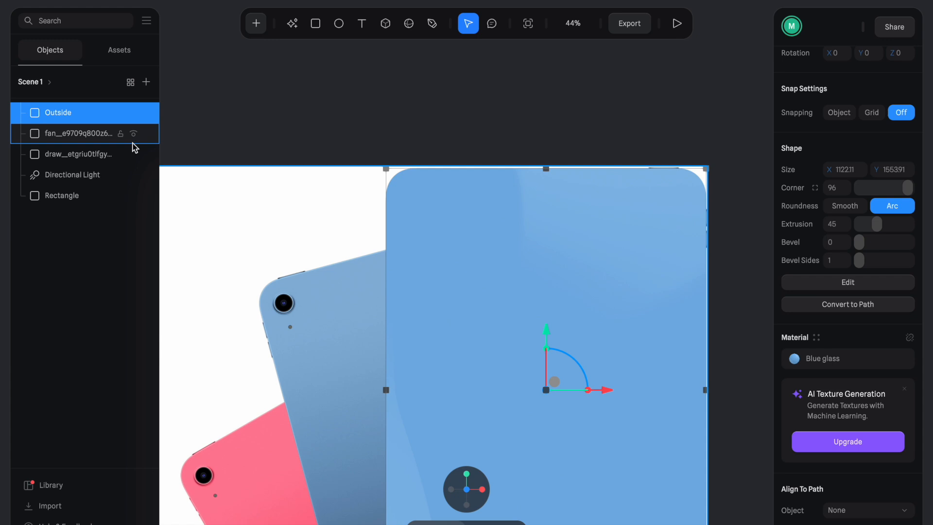
- Duplicate the Outside body and name the copy "Inside"
key(super+d)
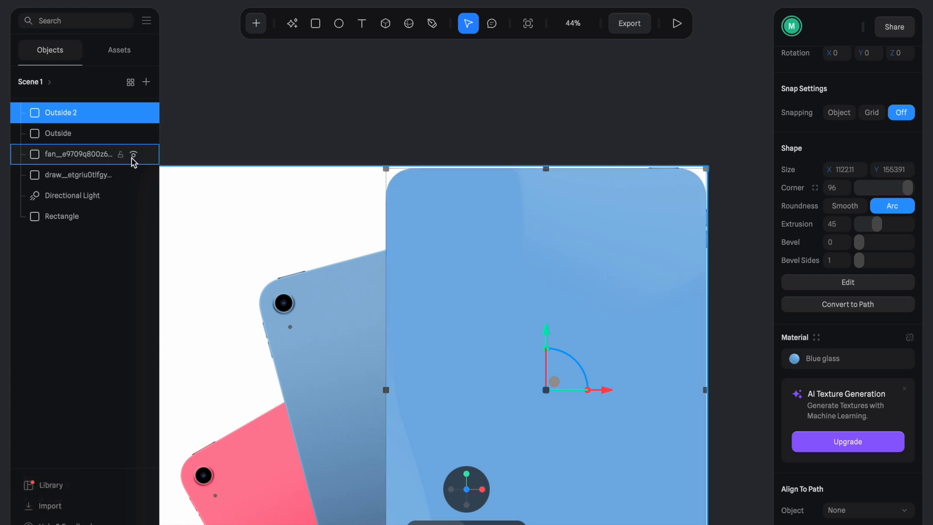
double_click(73, 113)
text(Inside)
key(Return)
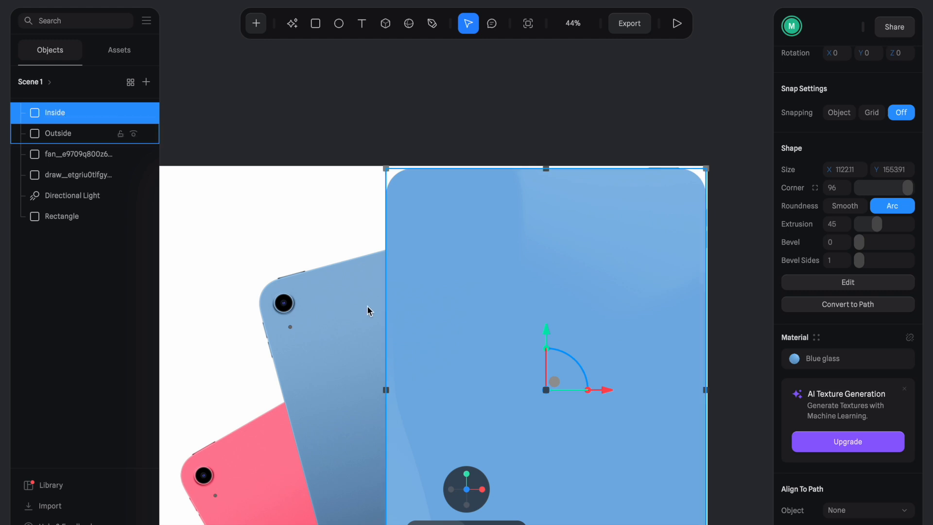
- Hide Outside and scale Inside down proportionally about its centre to about 1099 × 1521
scroll(346, 302, down, 2)
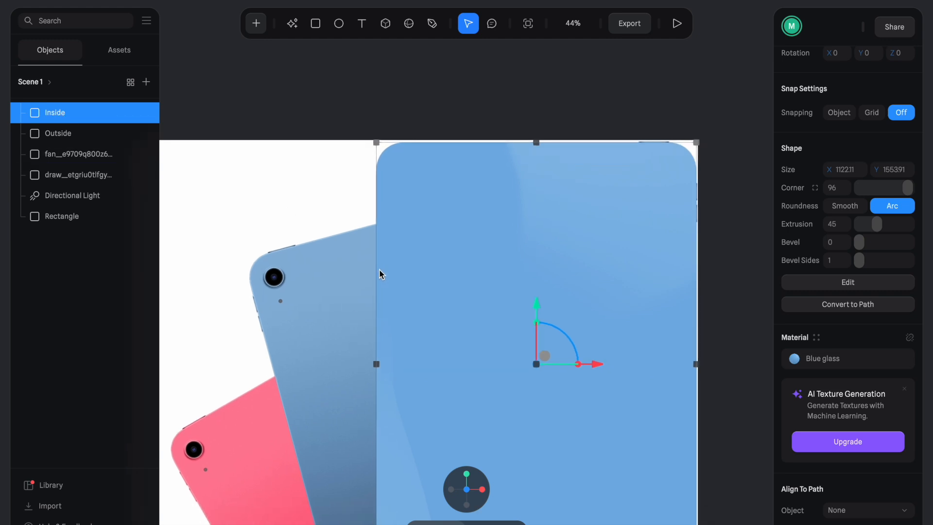
click(133, 133)
scroll(613, 334, down, 2)
alt+shift+drag(682, 111, 678, 115)
- Compare Inside with the reference bezel and scale it up proportionally about its centre to about 1109 × 1536
scroll(430, 129, up, 5)
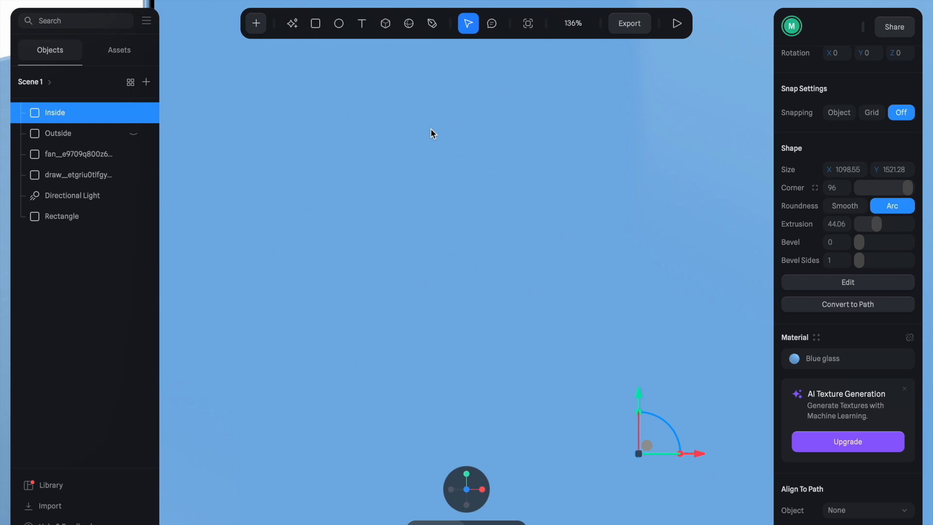
scroll(431, 129, down, 3)
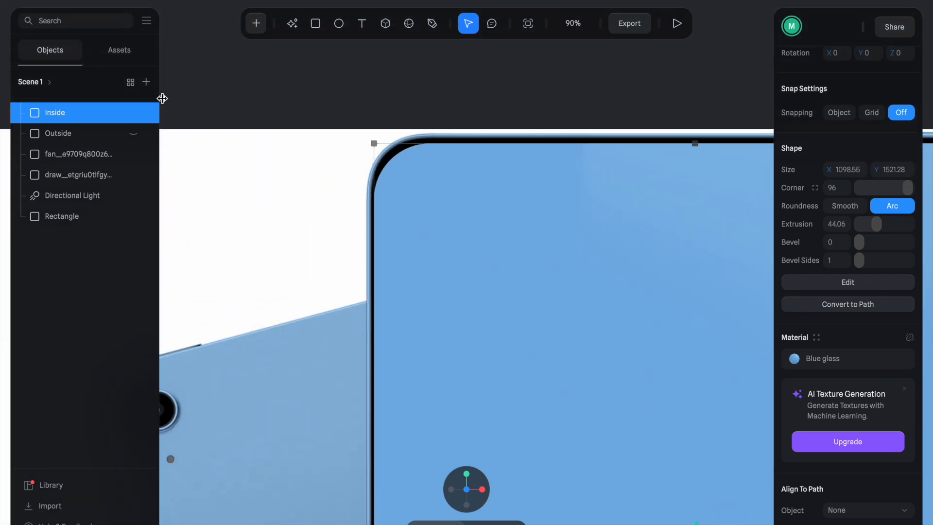
click(133, 112)
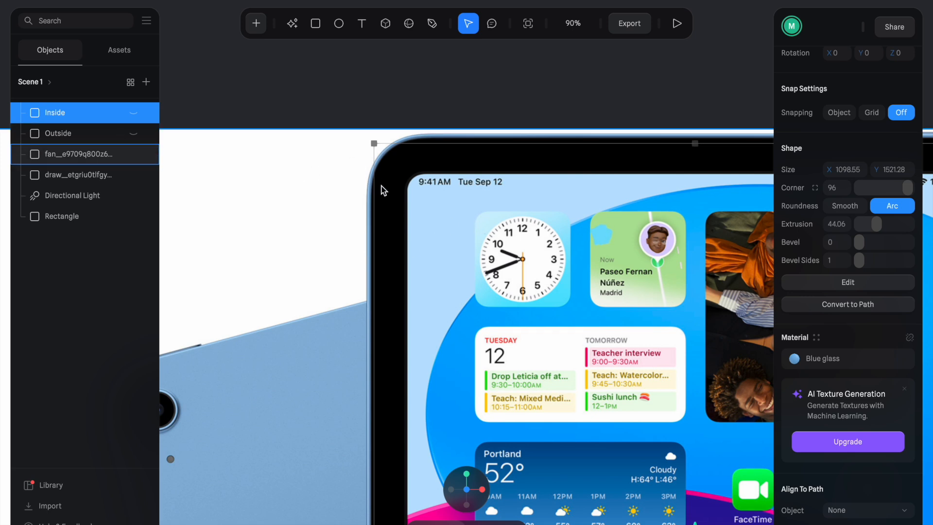
click(133, 113)
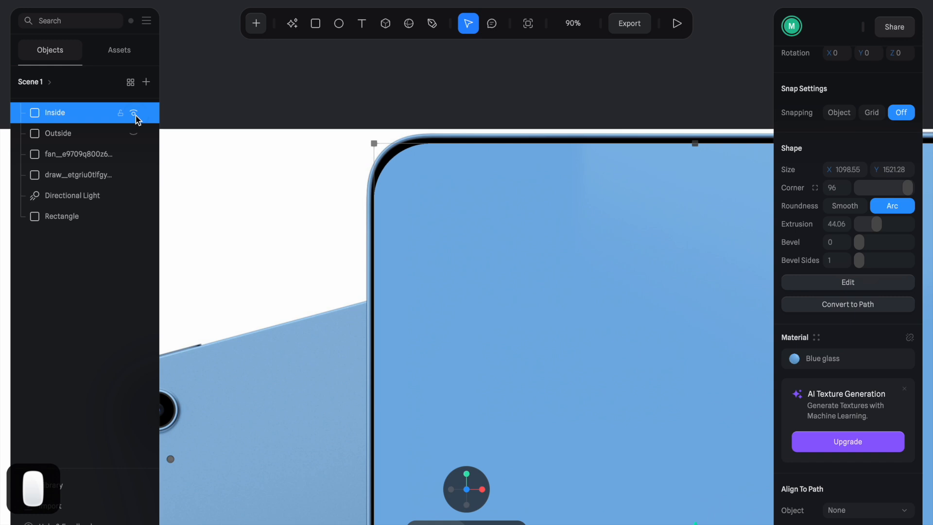
scroll(395, 165, up, 3)
scroll(394, 162, up, 5)
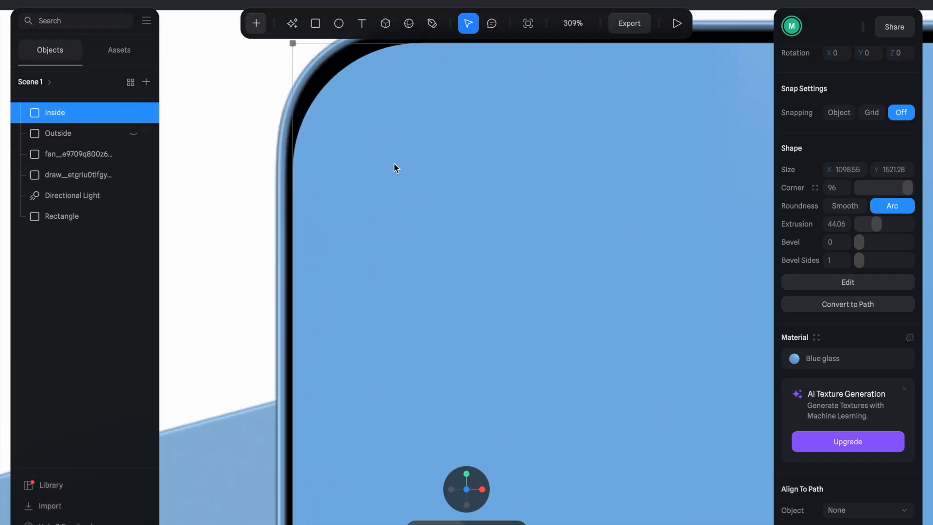
alt+shift+drag(314, 139, 315, 137)
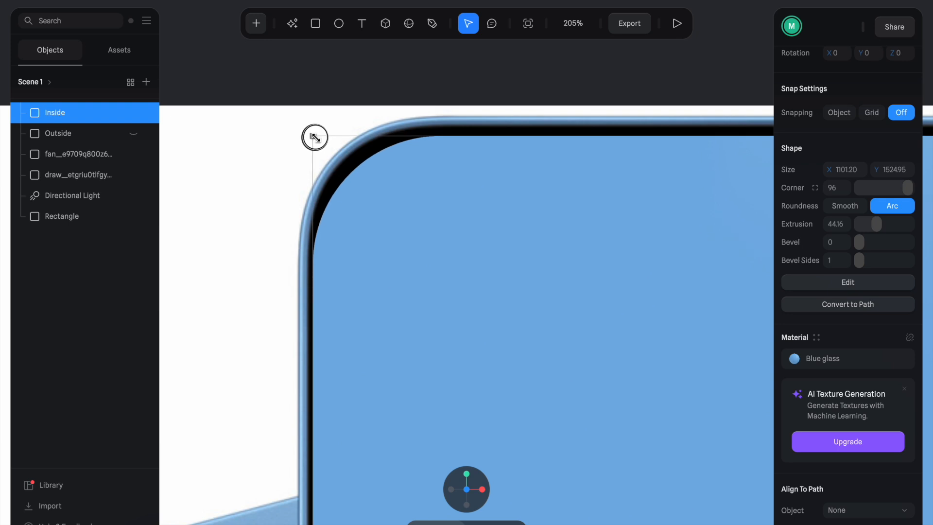
alt+shift+drag(312, 137, 307, 131)
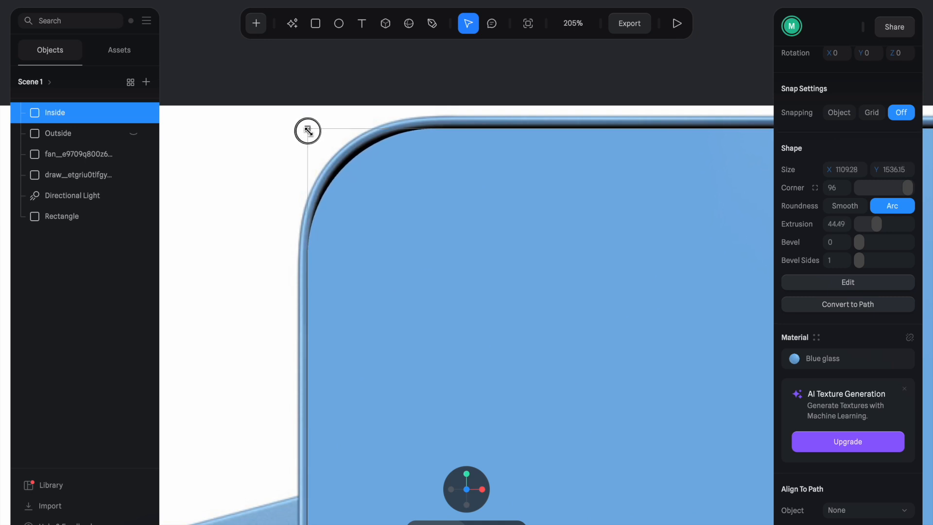
- Extend Inside's upper edge to the outer limit of the reference's black bezel, making its height about 1539
ctrl+scroll(308, 131, down, 10)
scroll(454, 197, down, 3)
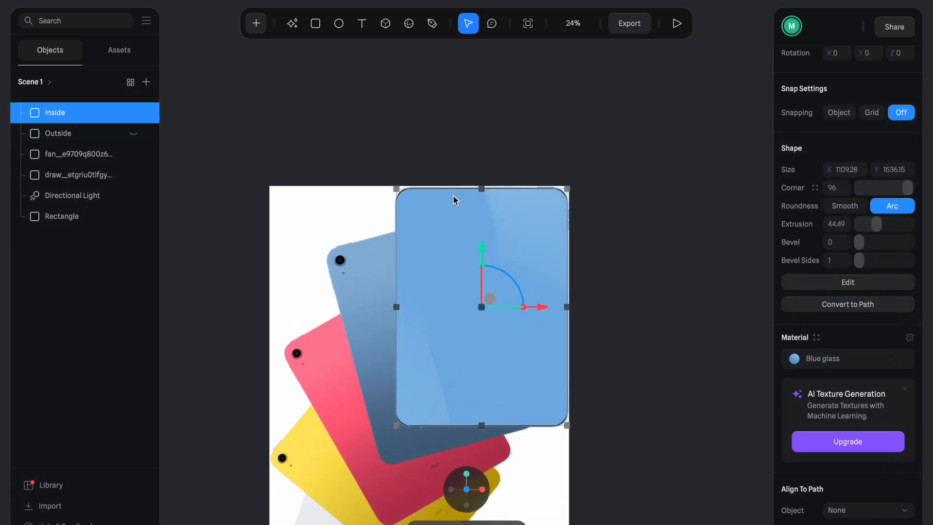
ctrl+scroll(477, 195, up, 4)
ctrl+scroll(477, 194, up, 5)
scroll(477, 194, up, 5)
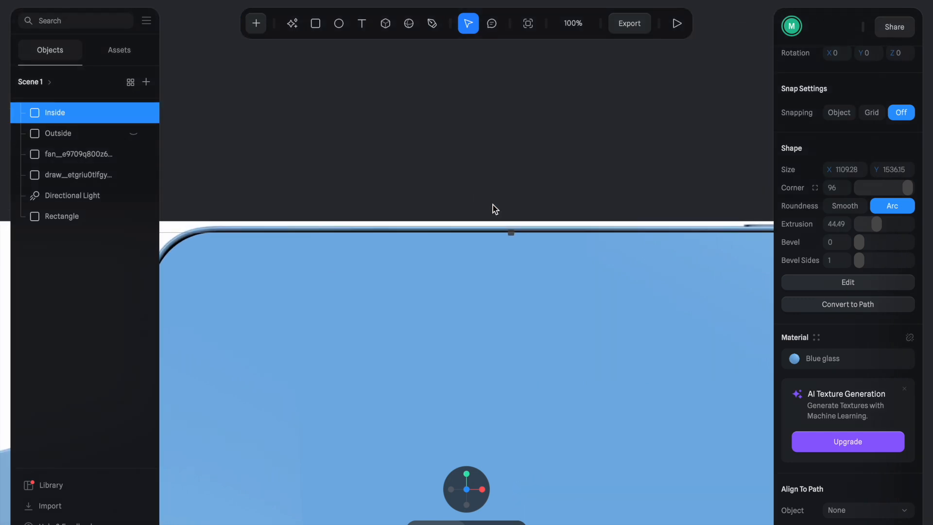
ctrl+scroll(514, 225, up, 5)
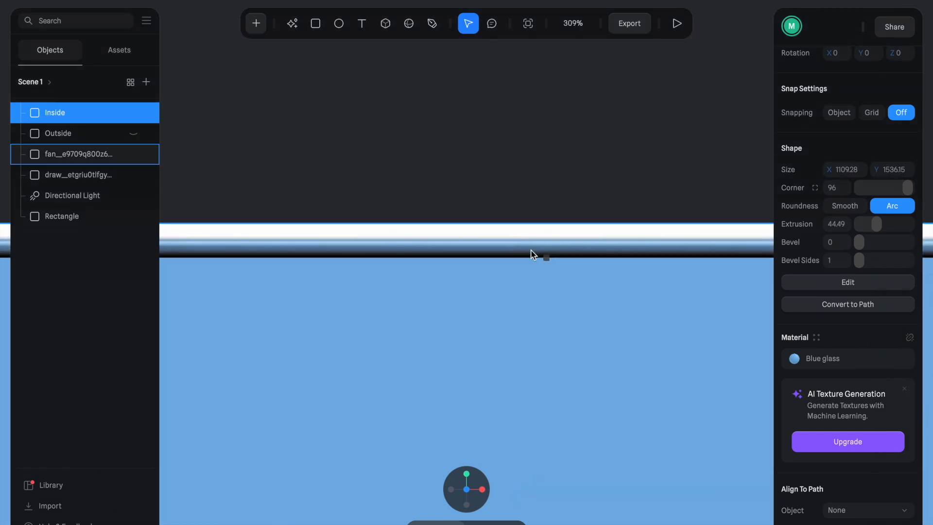
drag(544, 254, 563, 251)
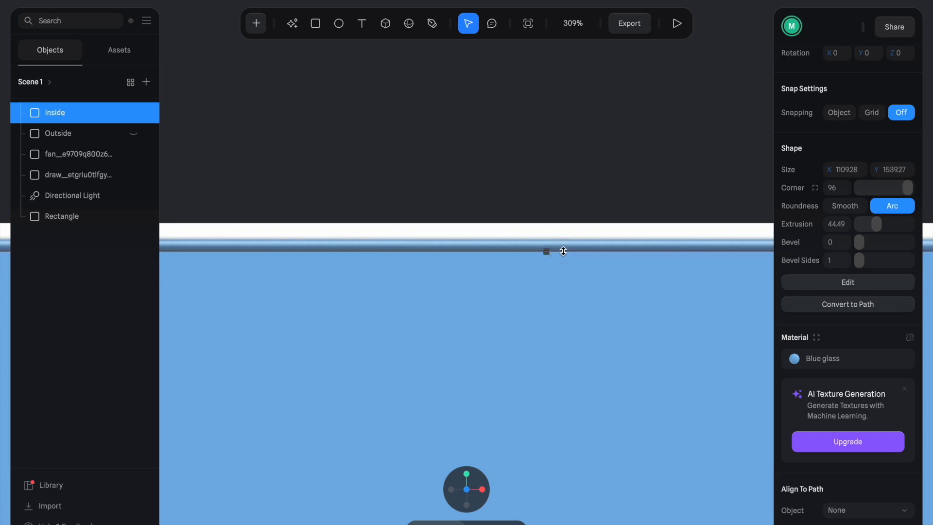
- Extend Inside's lower edge to the reference's metal rim, making its height about 1543
ctrl+scroll(563, 252, down, 5)
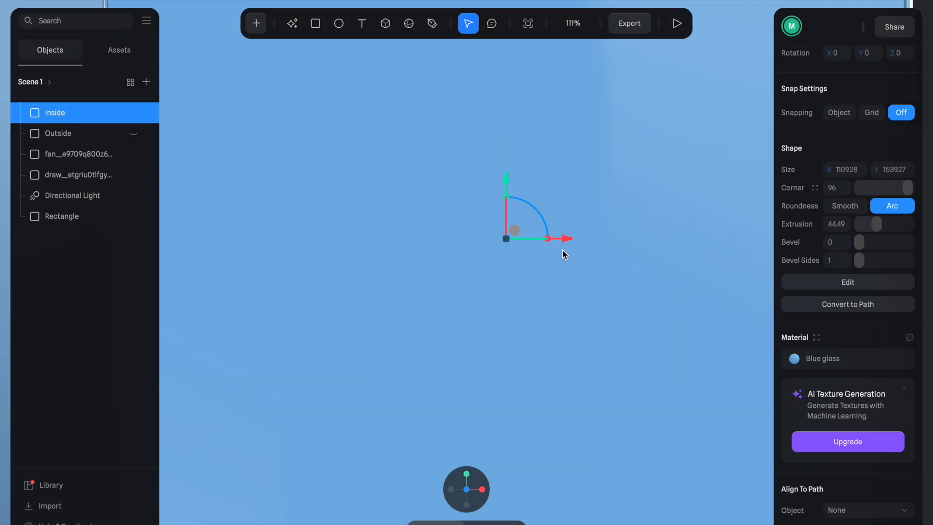
ctrl+scroll(563, 254, up, 8)
scroll(652, 211, right, 3)
drag(589, 230, 595, 244)
- Set the extrusion of Inside to 45
ctrl+scroll(594, 244, down, 10)
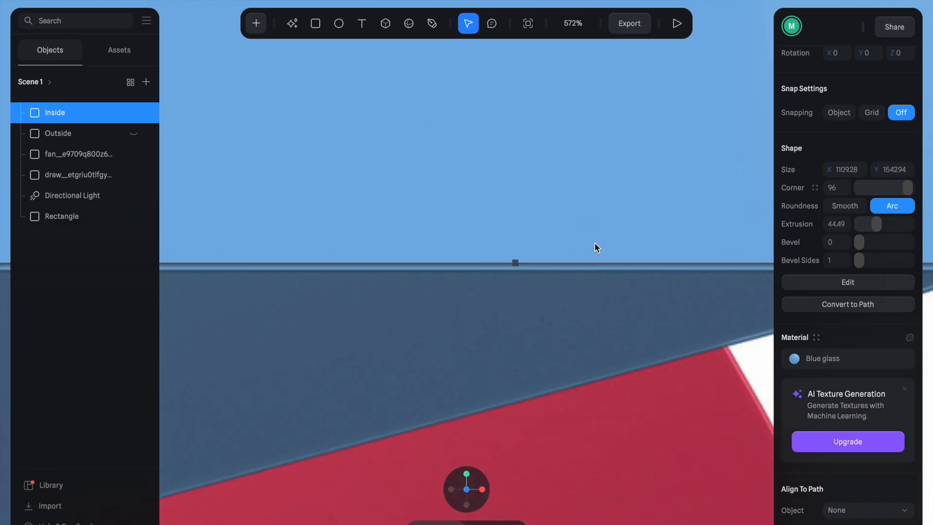
scroll(594, 242, up, 4)
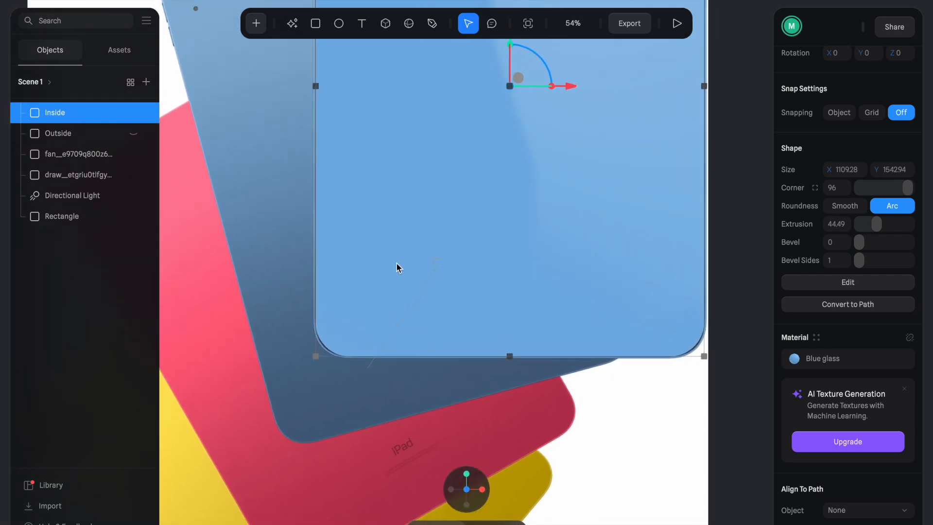
ctrl+scroll(339, 306, up, 8)
scroll(338, 306, down, 4)
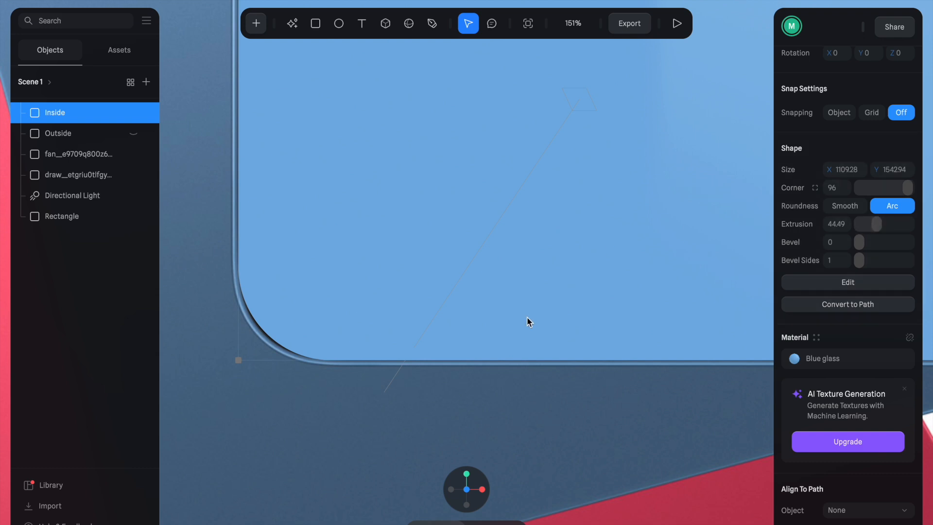
click(835, 224)
text(45)
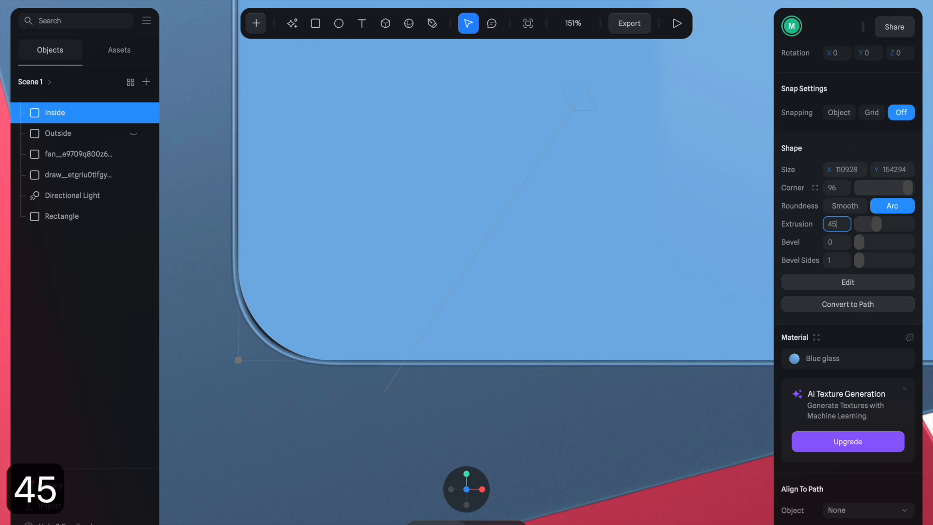
key(Return)
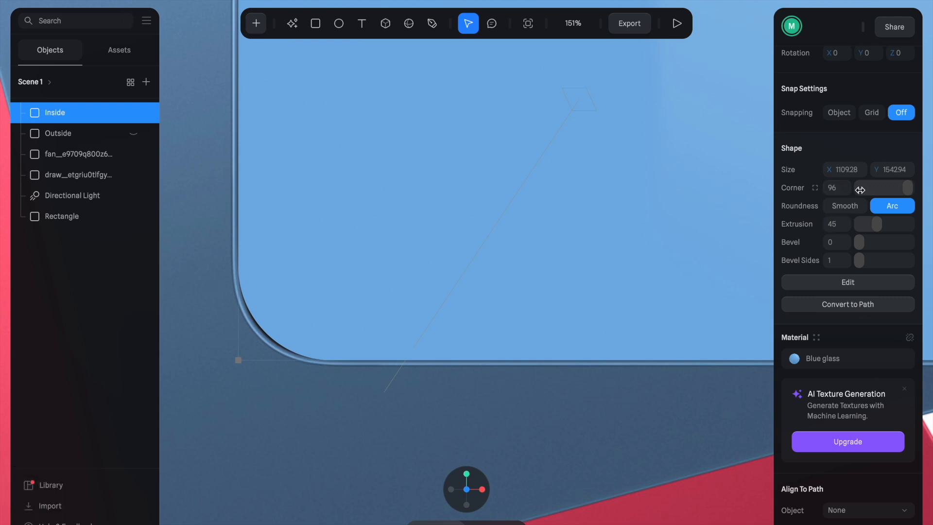
- Adjust the corner radius of Inside to follow the reference's rounded rim, setting it to 88
click(907, 188)
drag(904, 189, 908, 189)
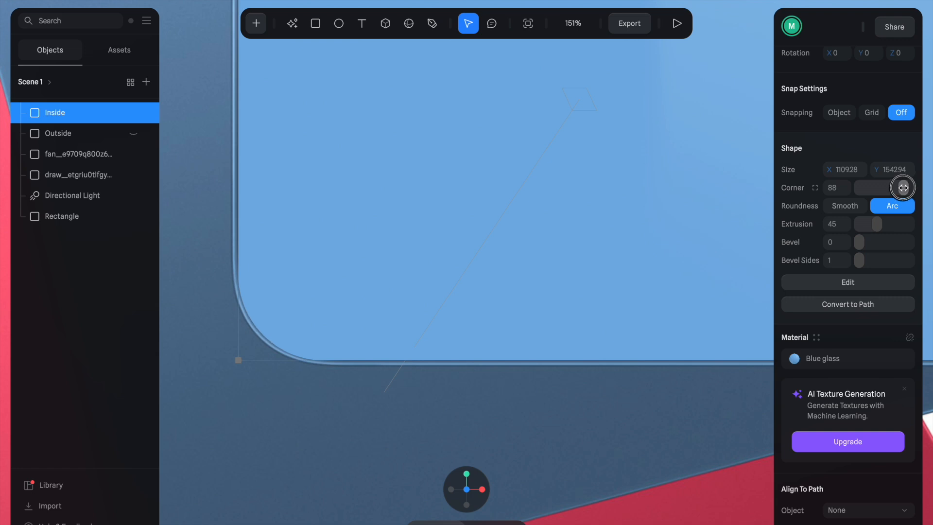
click(837, 189)
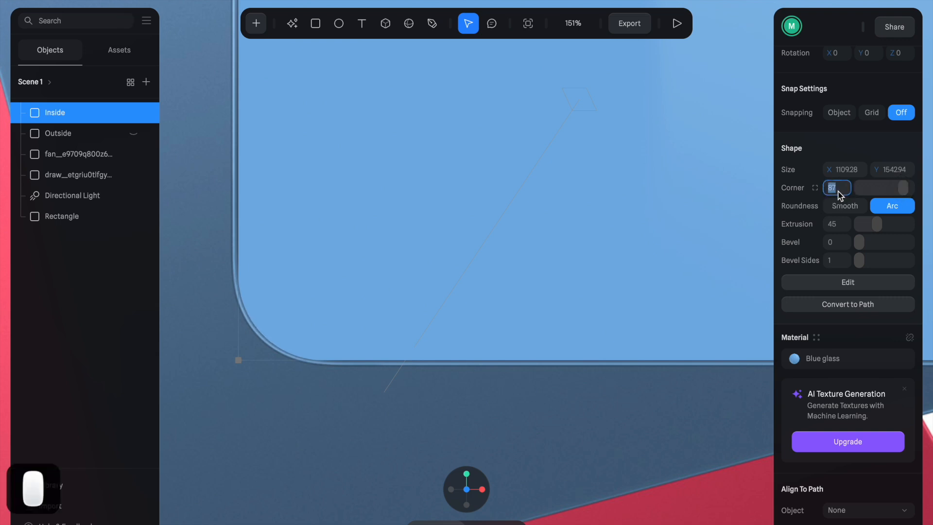
text(88)
key(Return)
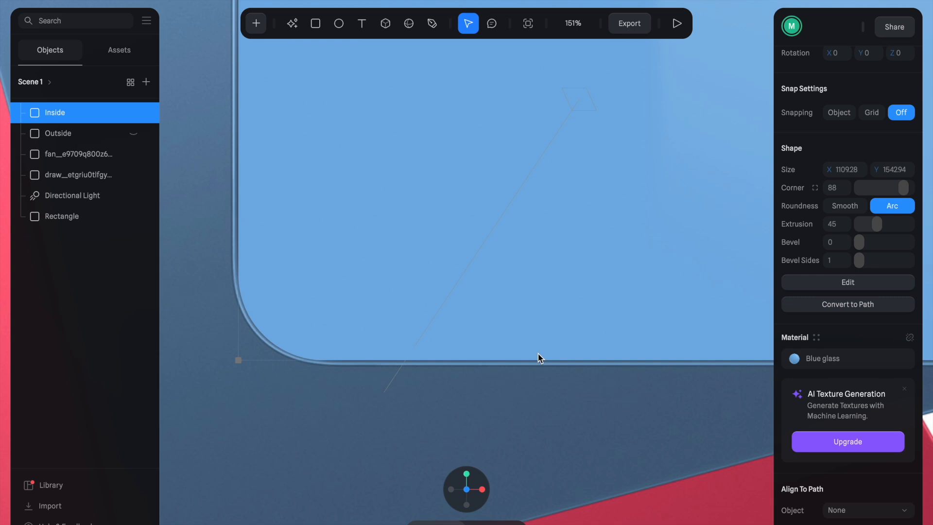
click(803, 365)
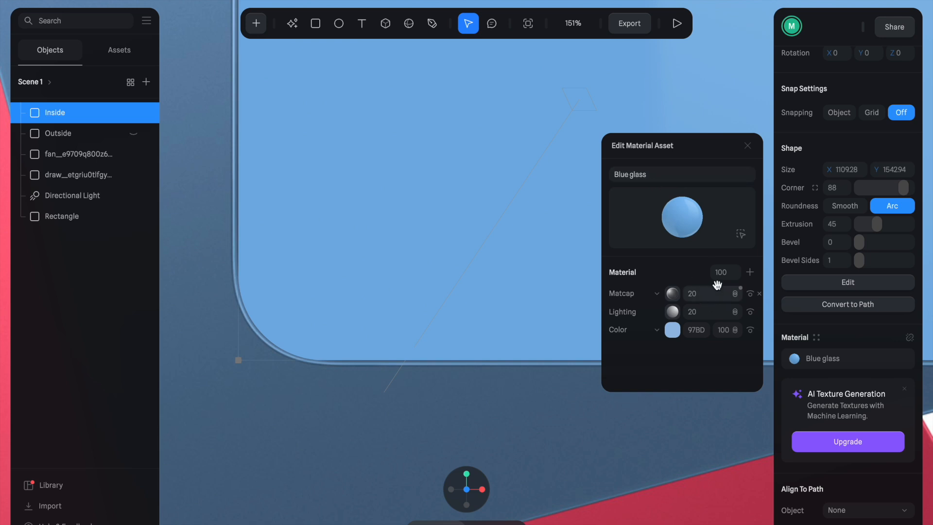
click(817, 337)
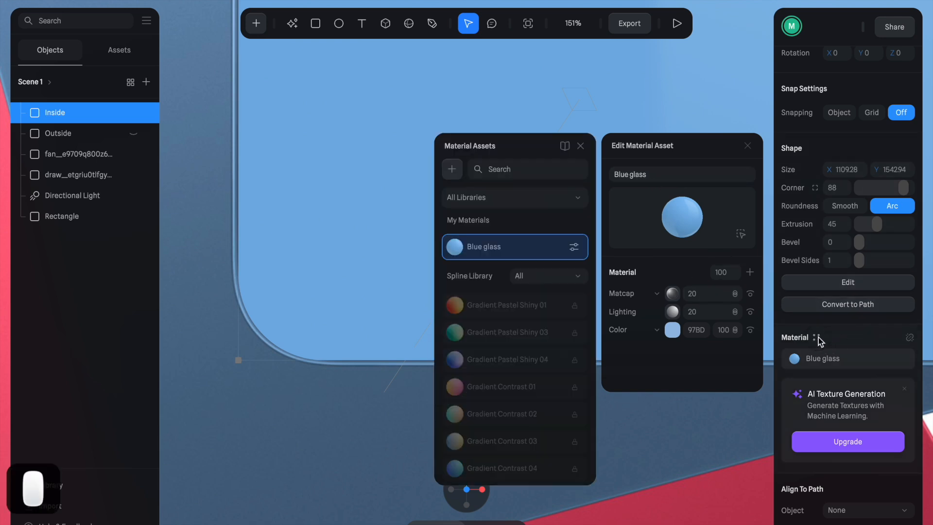
click(747, 146)
click(580, 146)
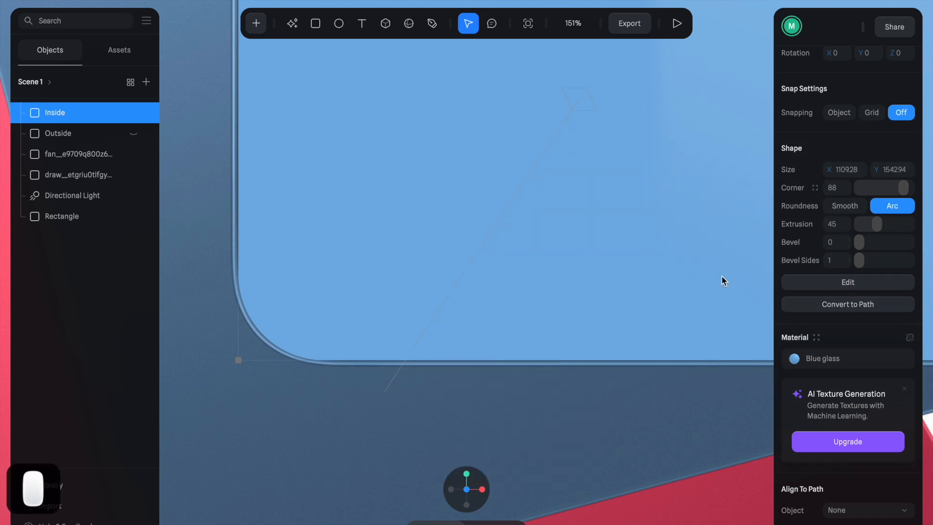
click(820, 361)
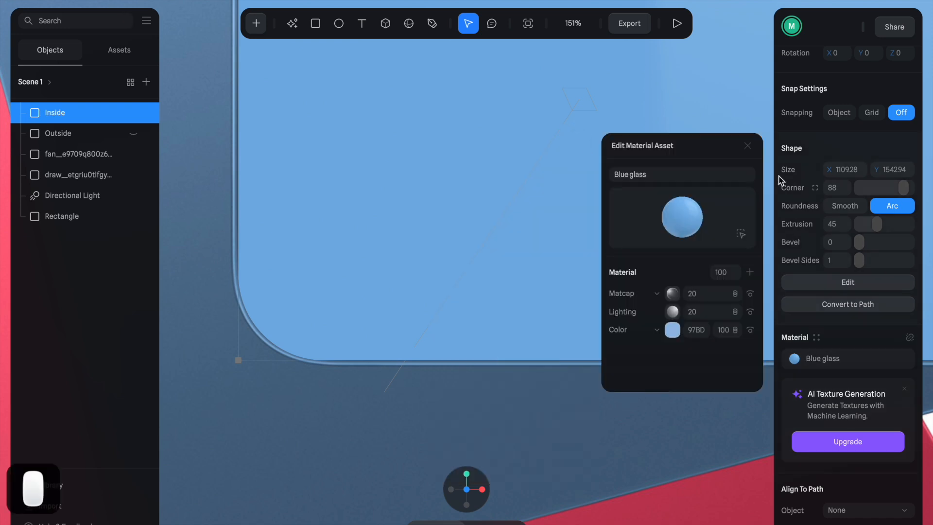
click(747, 146)
- Duplicate the Blue glass material on Inside and rename the copy "Black glass"
click(816, 337)
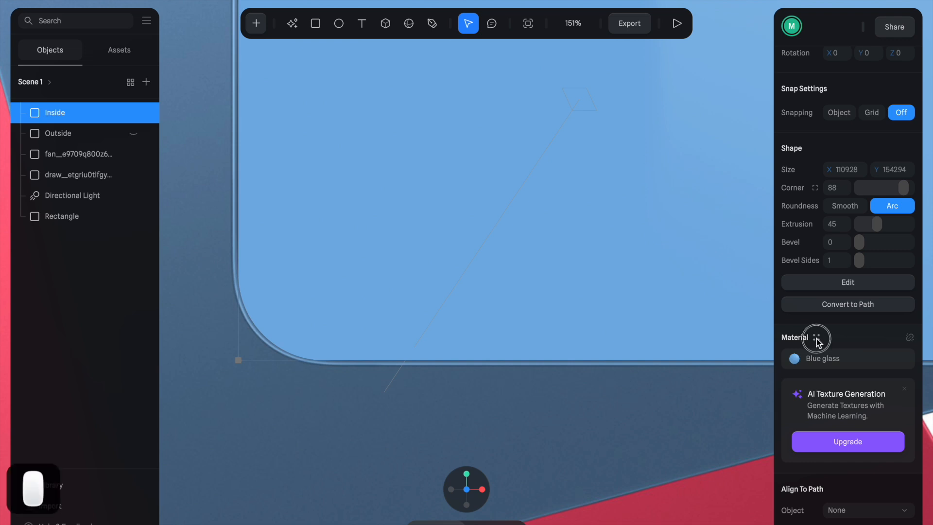
right_click(653, 200)
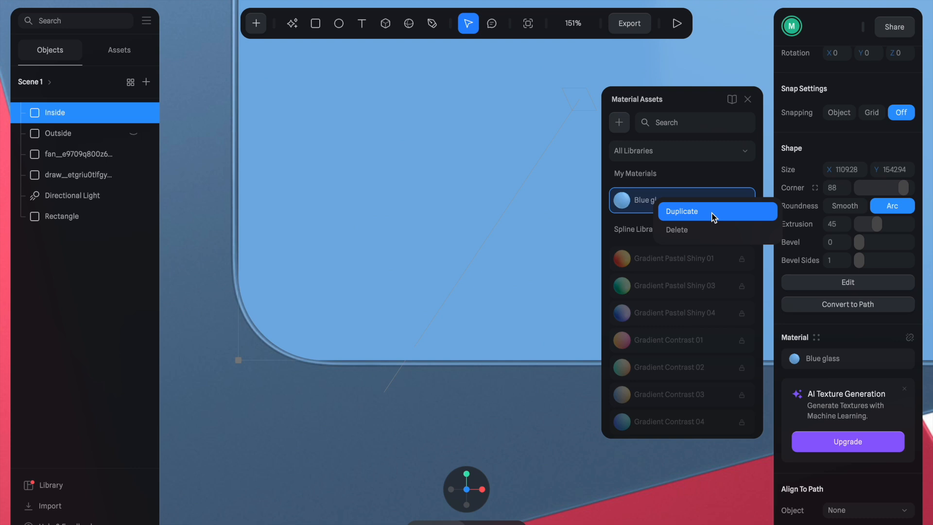
click(691, 215)
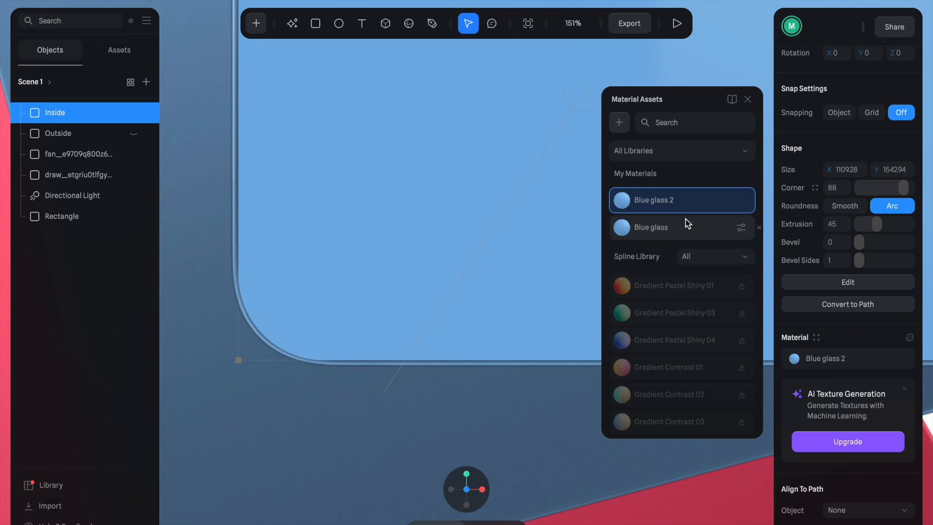
double_click(653, 201)
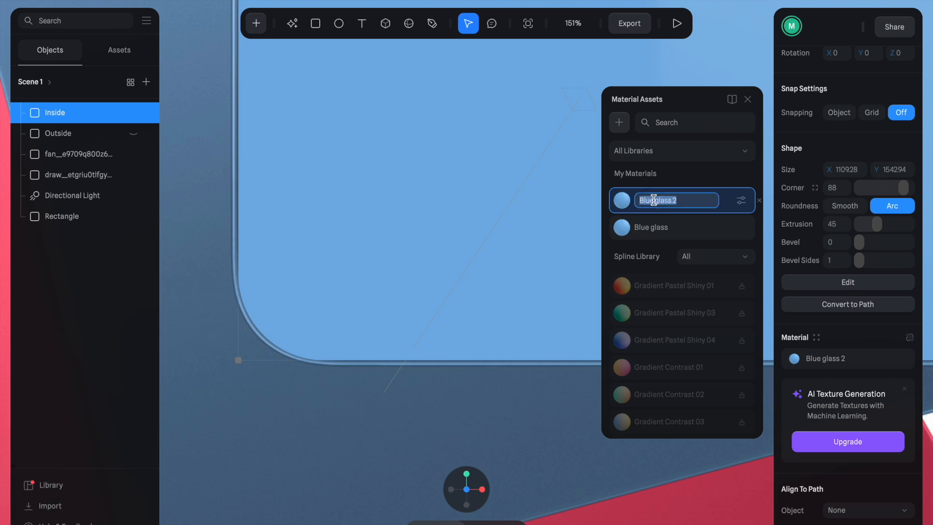
text(Black gla)
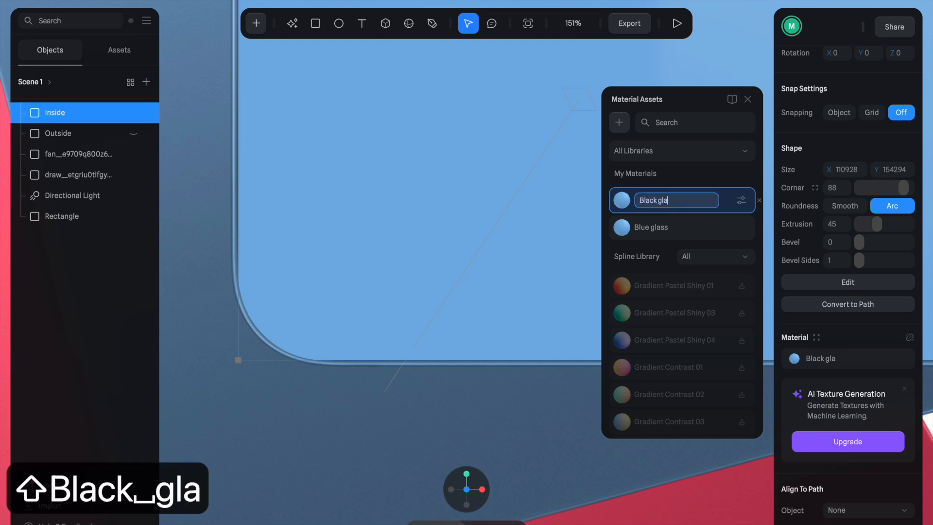
text(sss)
key(Return)
double_click(666, 201)
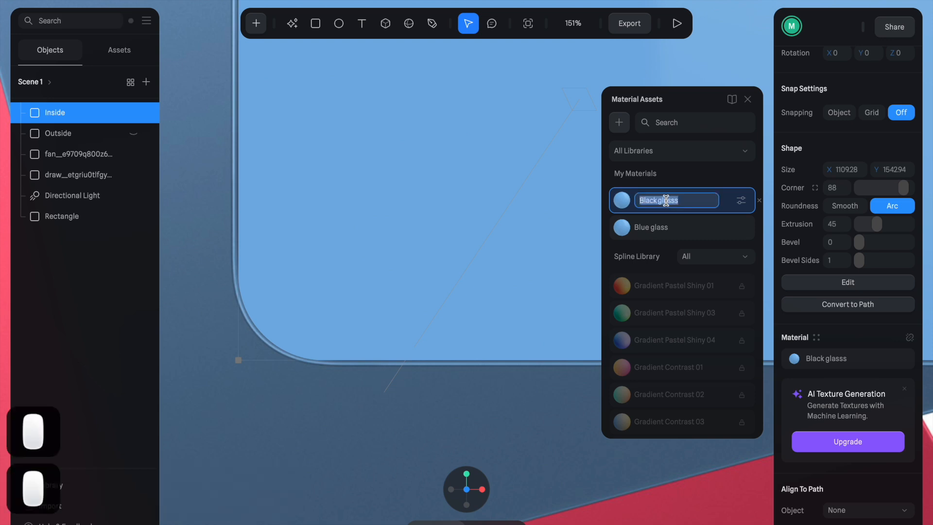
key(BackSpace)
key(Return)
- Change the color of the Black glass material to a near-black RGB(13, 13, 13)
click(741, 200)
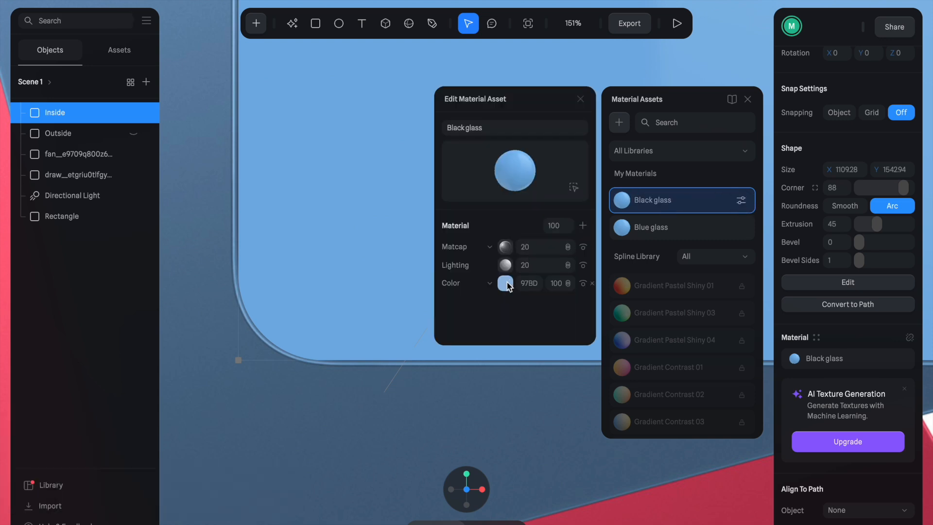
click(507, 283)
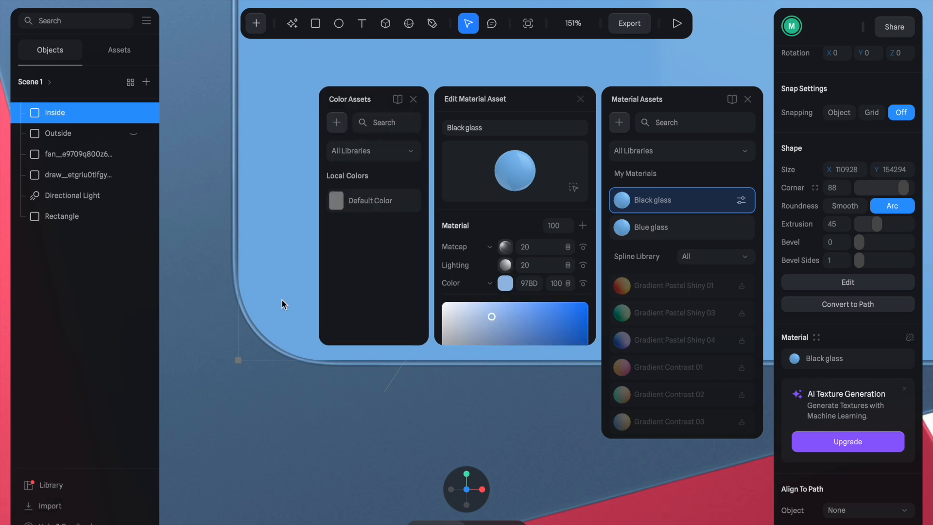
ctrl+scroll(282, 300, down, 5)
ctrl+scroll(282, 299, down, 5)
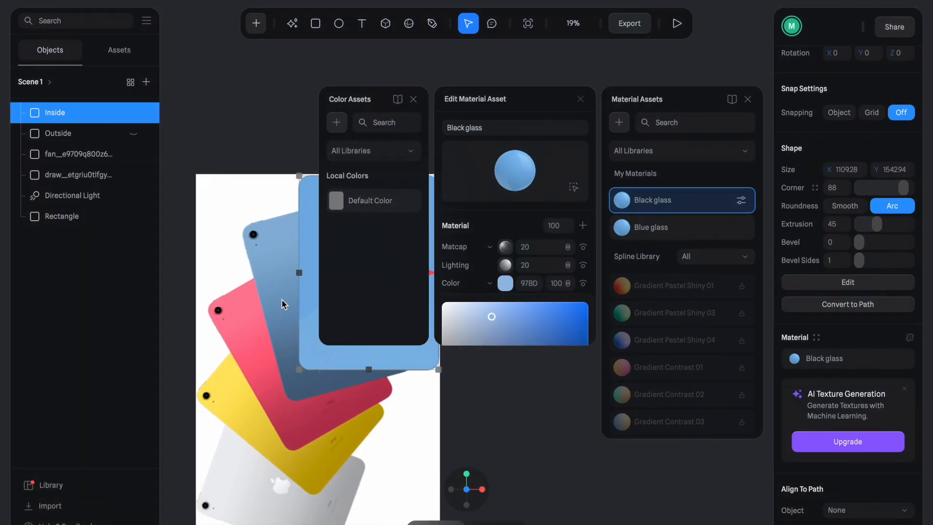
ctrl+scroll(295, 191, up, 5)
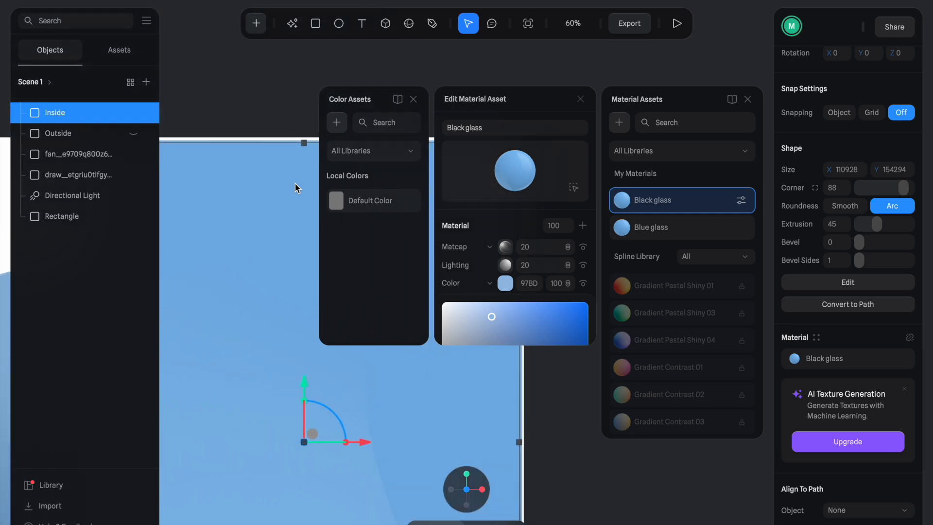
scroll(479, 253, down, 4)
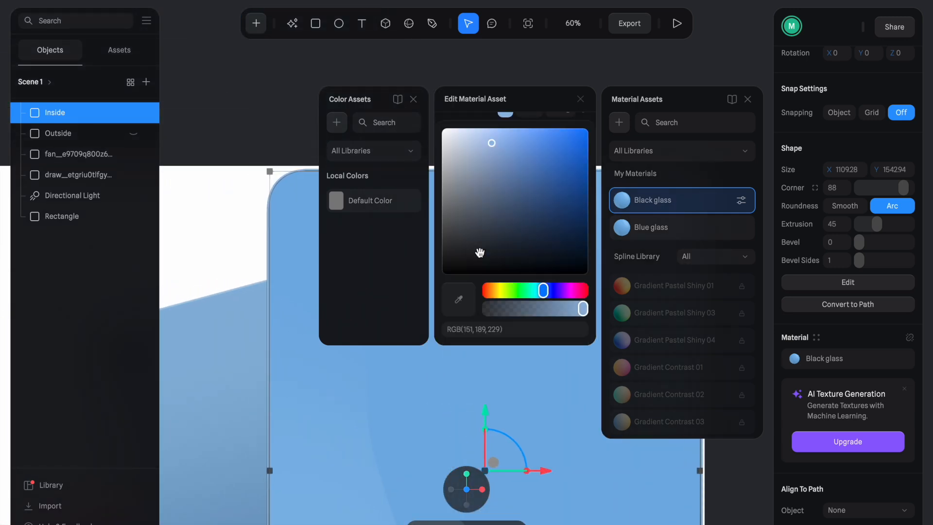
drag(479, 220, 430, 268)
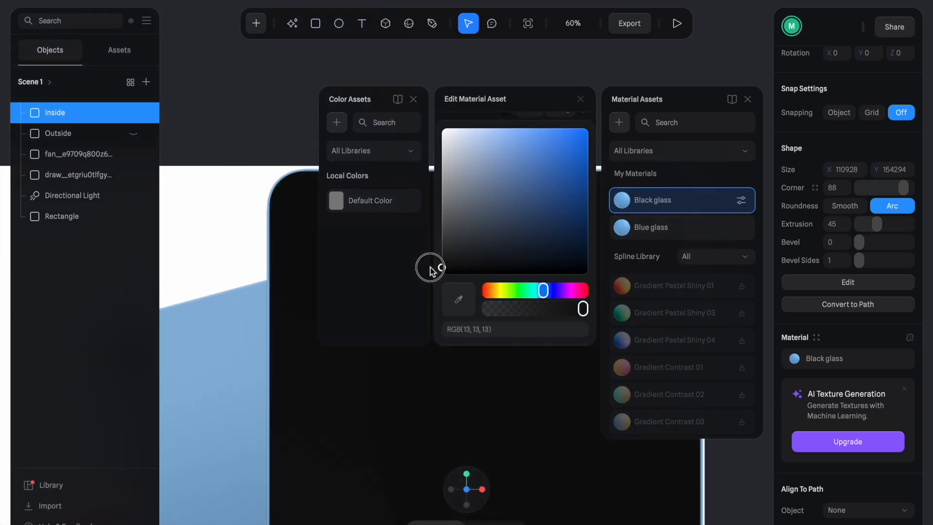
click(290, 118)
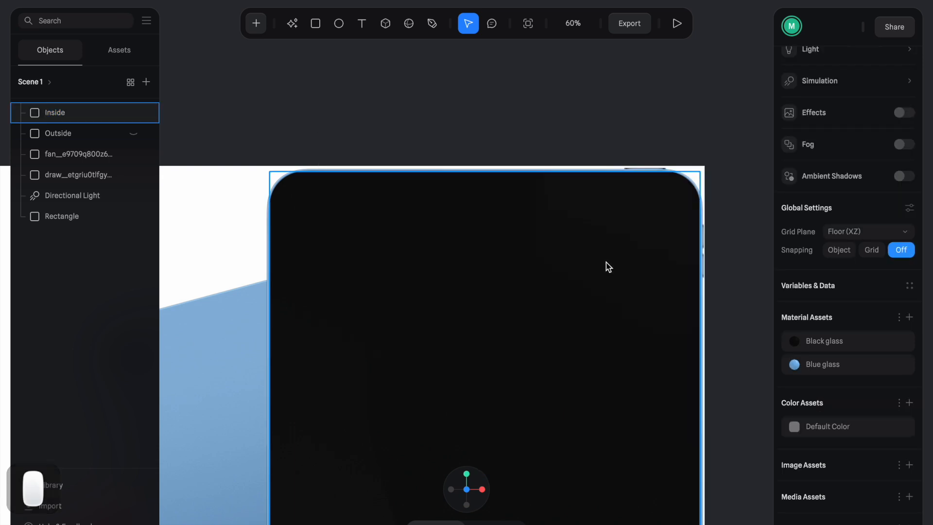
- Make the hidden Outside shape visible again around the black Inside shape
ctrl+scroll(606, 262, down, 4)
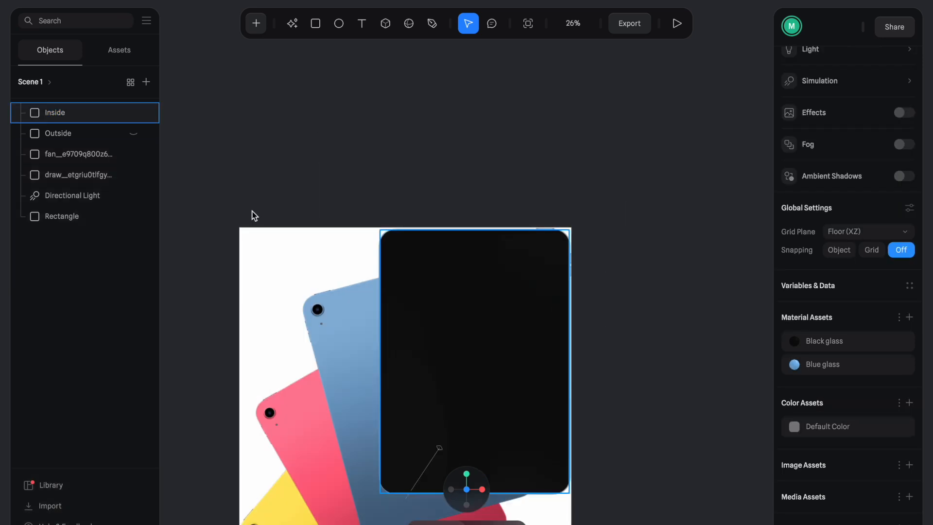
click(380, 255)
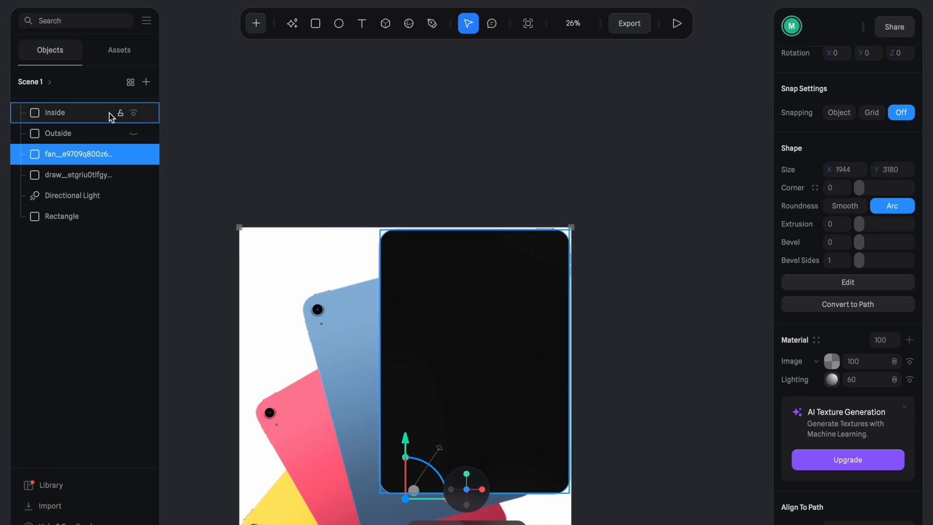
click(510, 240)
ctrl+scroll(546, 352, up, 4)
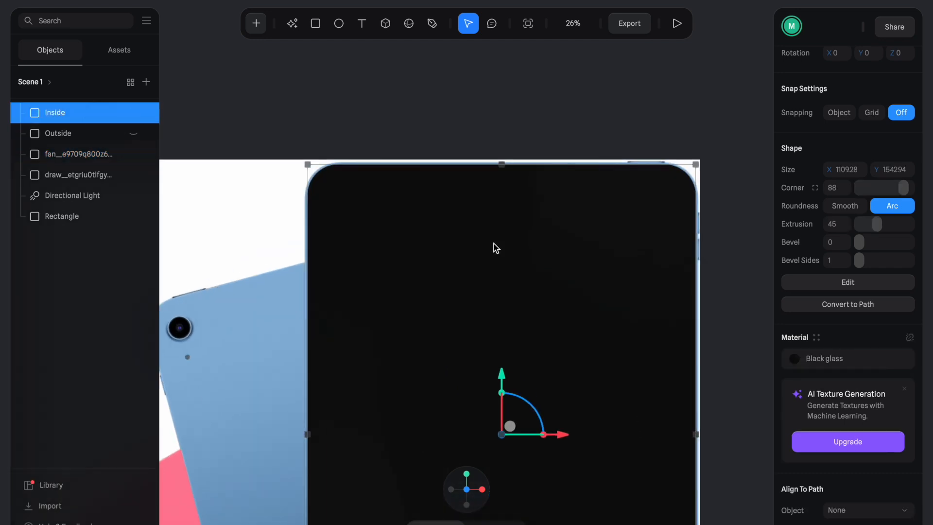
scroll(493, 244, down, 3)
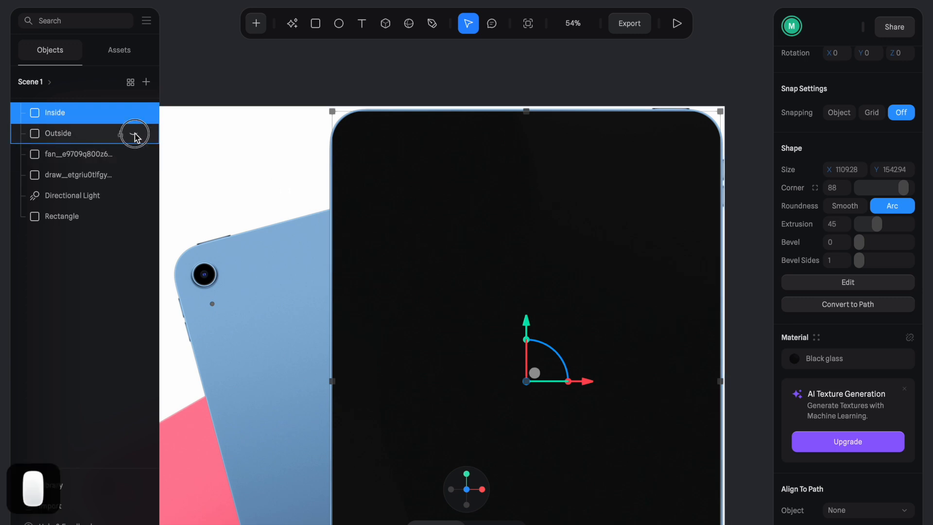
click(420, 82)
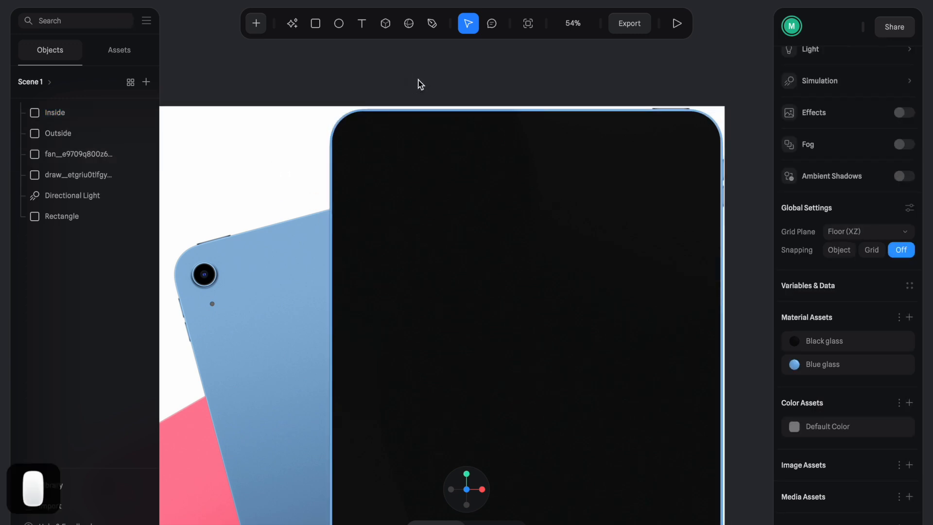
- Hide the fan reference image and inspect how the black Inside shape sits within the blue Outside body
click(268, 151)
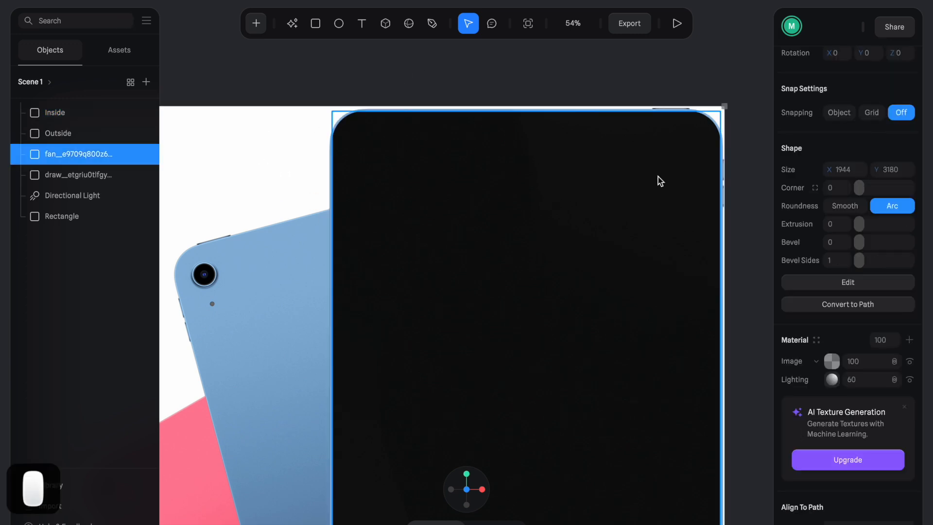
click(134, 154)
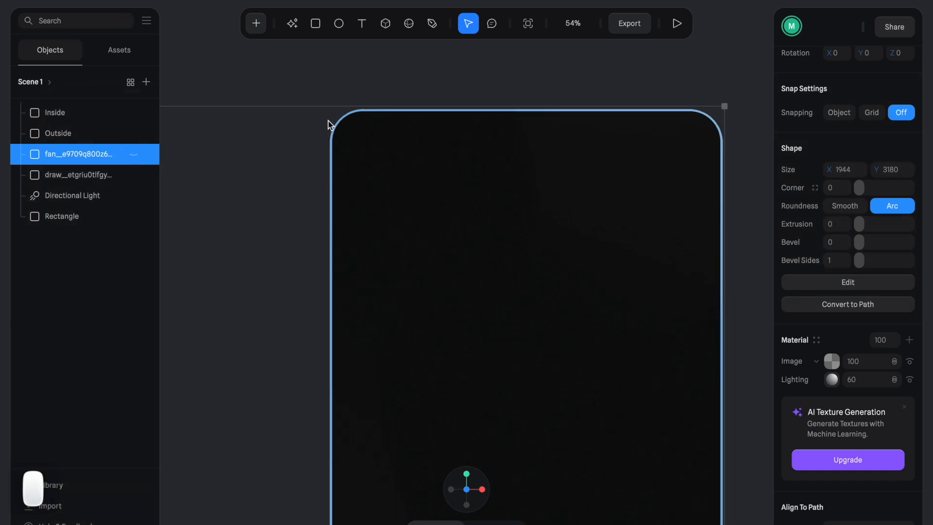
click(346, 79)
alt+drag(342, 106, 538, 157)
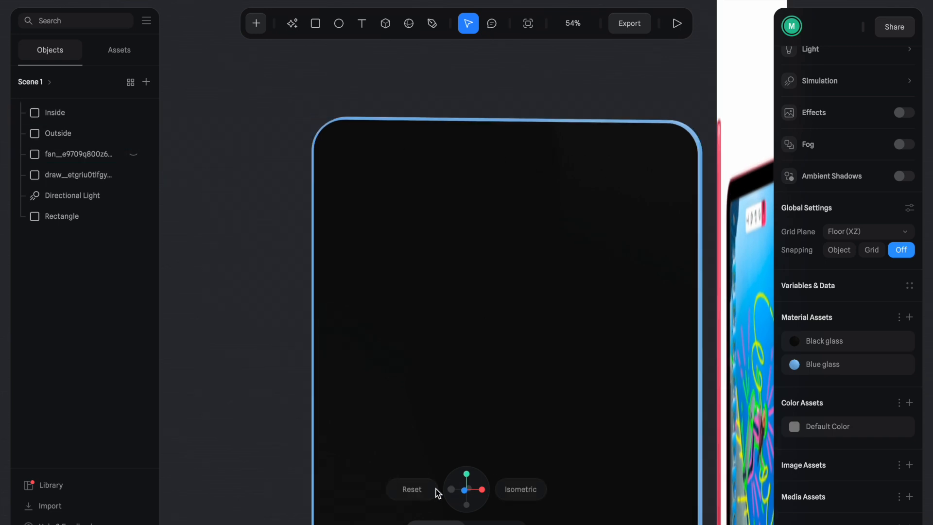
click(432, 489)
scroll(432, 404, down, 10)
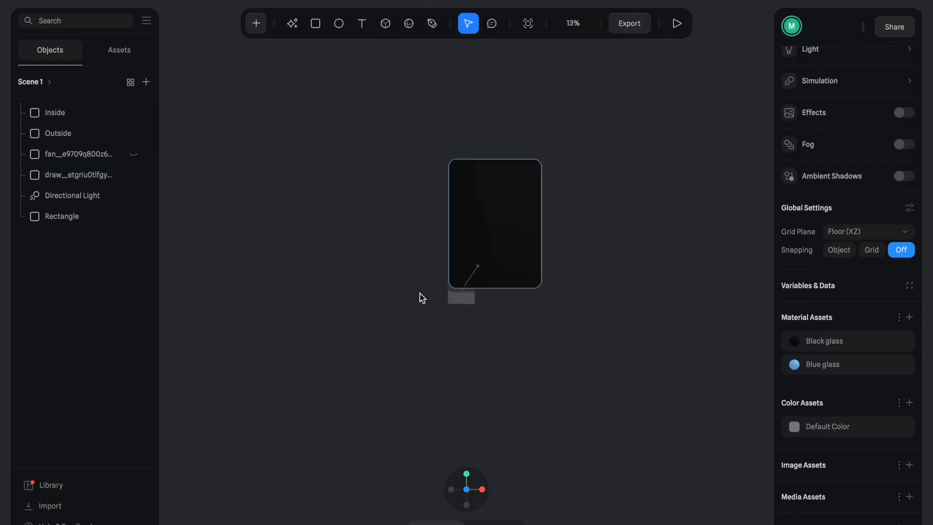
- Show the fan reference image again and delete the leftover Rectangle object from the scene
click(134, 154)
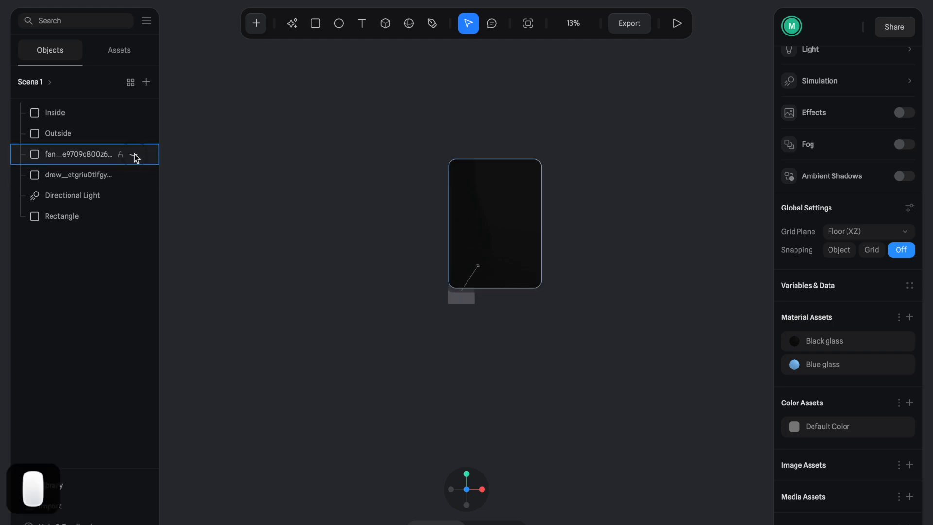
scroll(572, 255, up, 2)
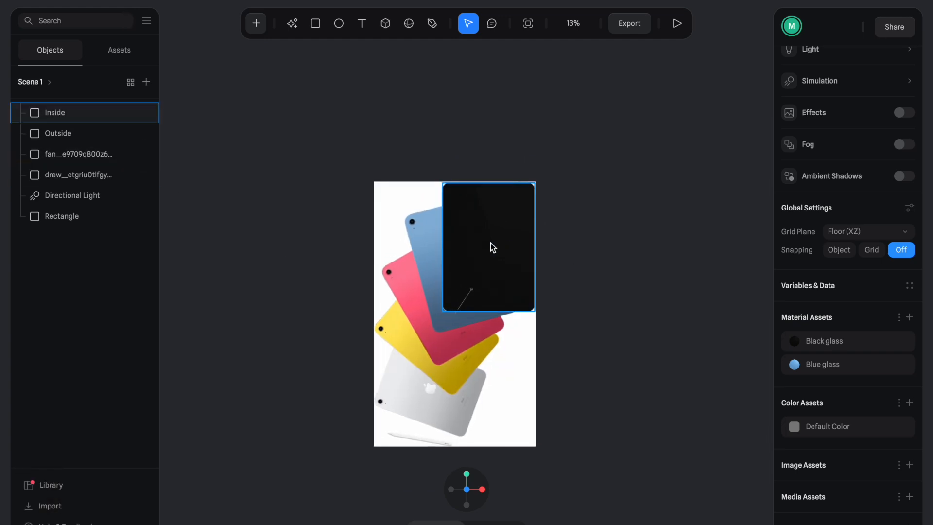
click(75, 216)
key(BackSpace)
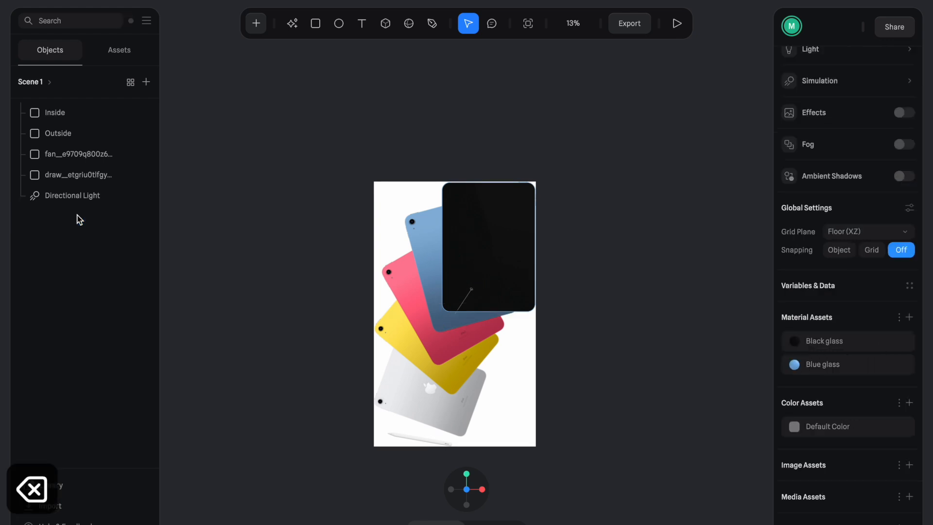
- Hide the Inside and Outside shapes to expose the iPad screen in the reference image
ctrl+scroll(530, 219, up, 5)
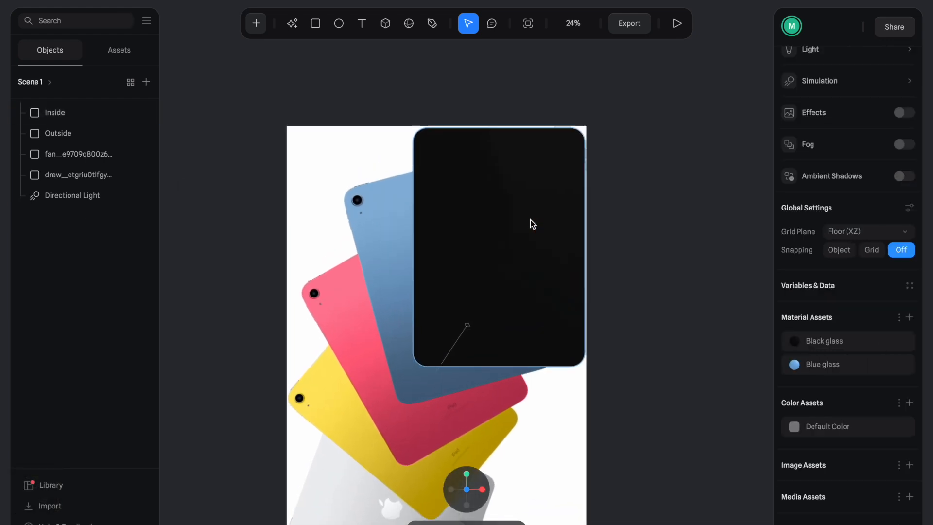
ctrl+scroll(493, 244, up, 5)
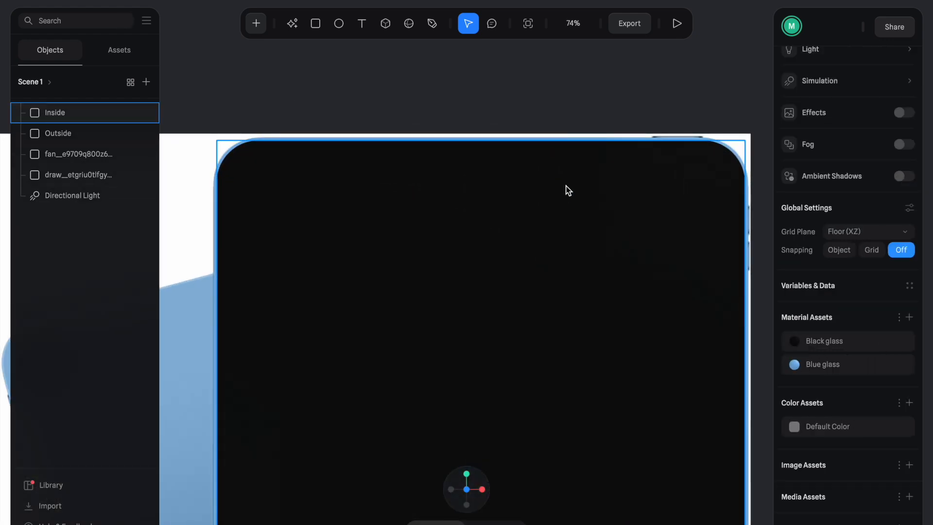
scroll(565, 185, right, 3)
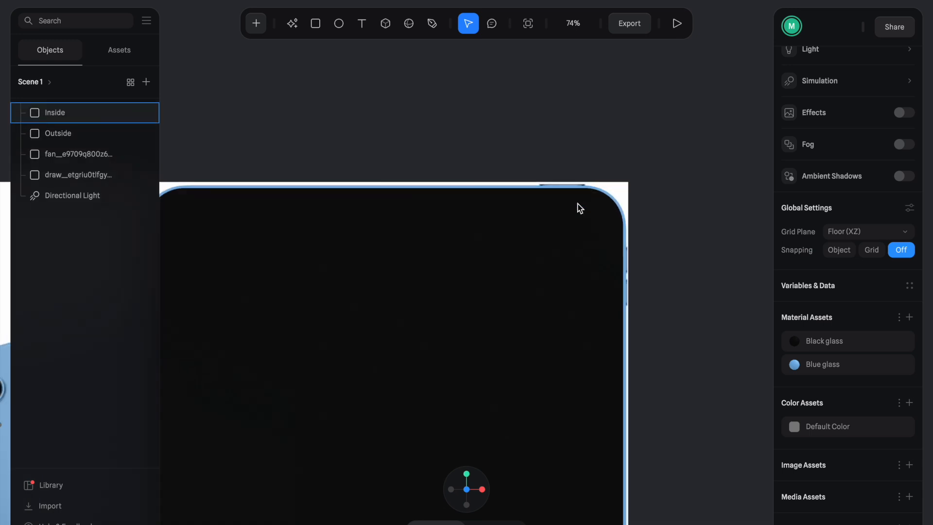
ctrl+scroll(579, 208, down, 3)
scroll(579, 208, left, 3)
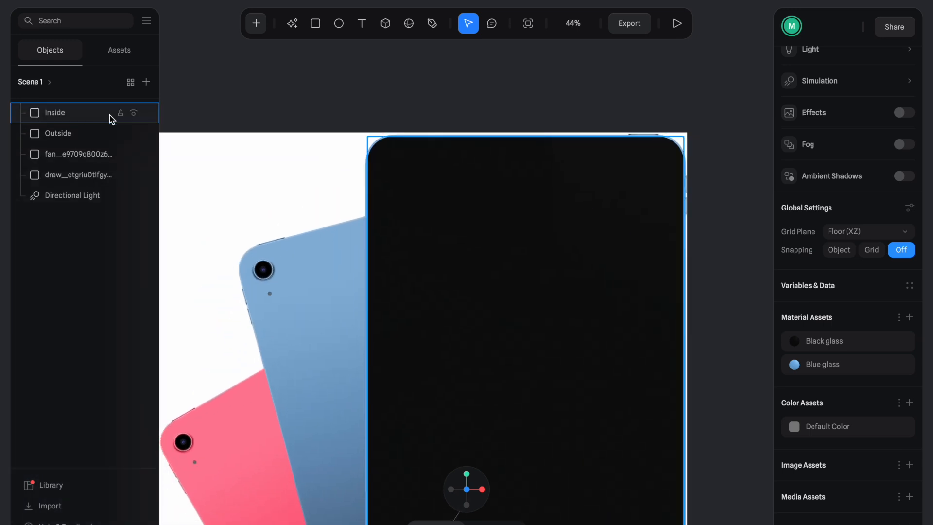
click(133, 114)
click(133, 133)
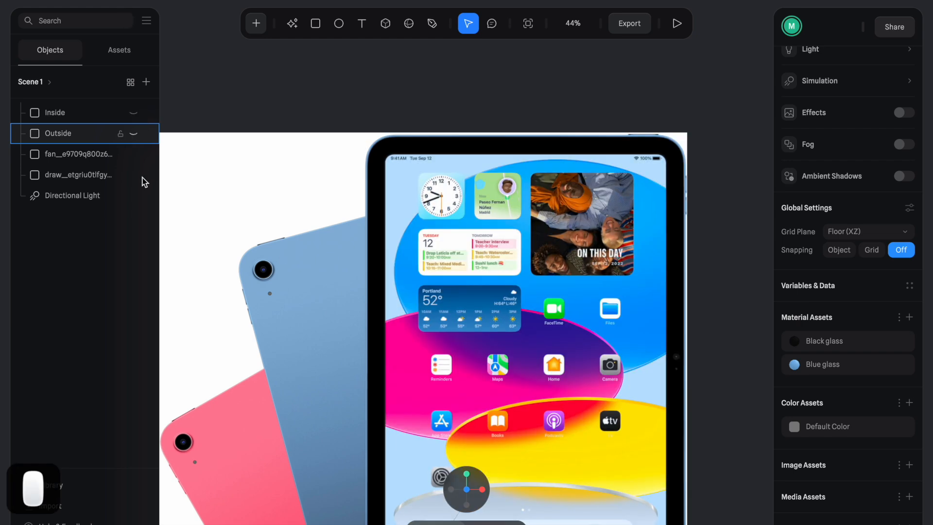
ctrl+scroll(428, 165, up, 3)
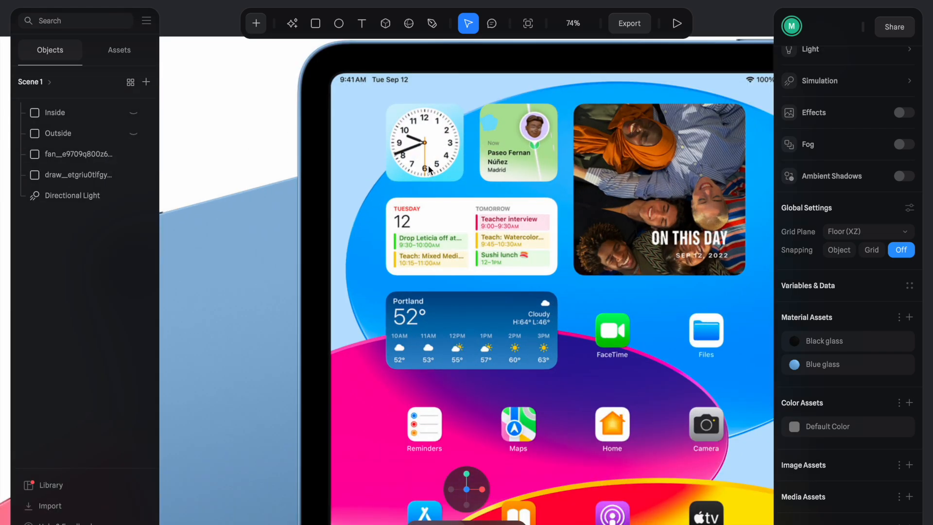
- Draw a rectangle over the iPad screen in the reference and stretch it to the screen's side and top edges, about 985 by 283
scroll(427, 165, right, 3)
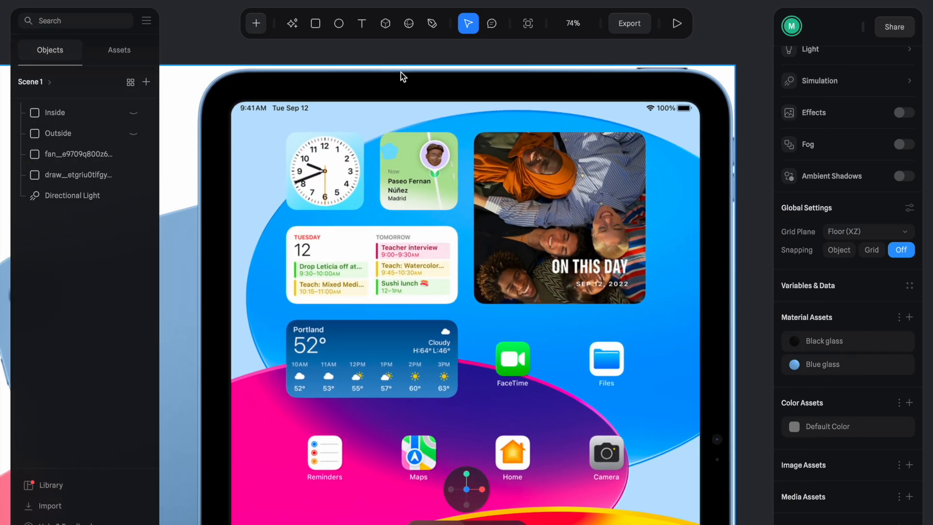
click(322, 29)
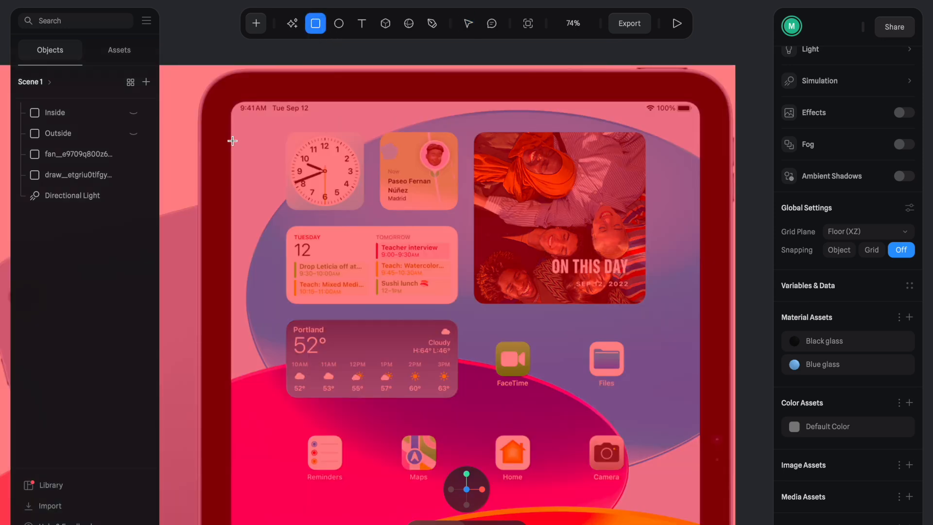
mouse_move(232, 141)
mouse_down()
mouse_move(311, 168)
mouse_move(718, 228)
mouse_move(699, 236)
mouse_up()
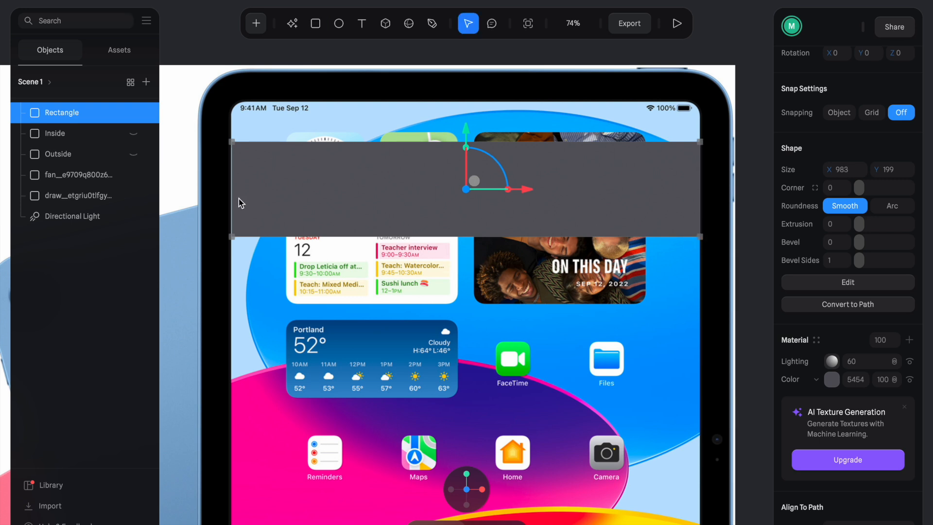
drag(232, 197, 229, 199)
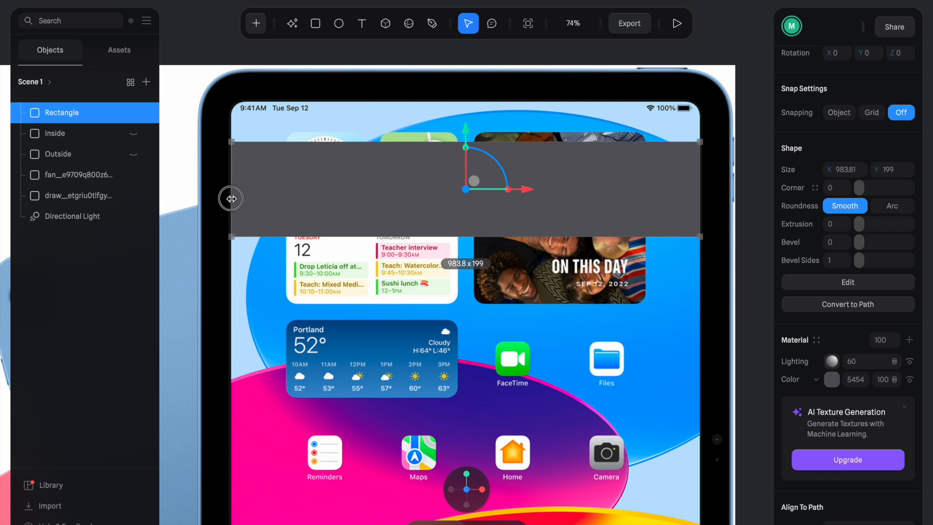
drag(454, 142, 455, 104)
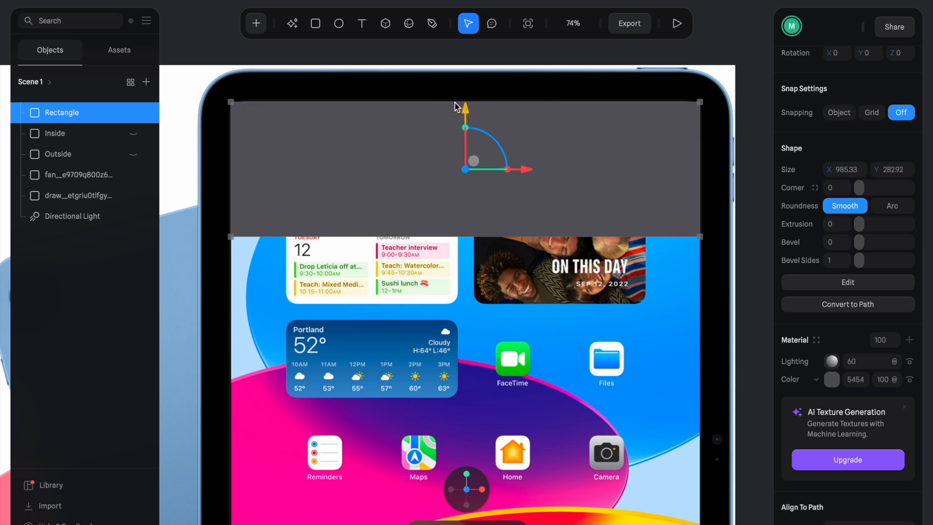
- Stretch the rectangle down to the lower edge of the reference screen, making it about 1418 high
scroll(455, 106, down, 5)
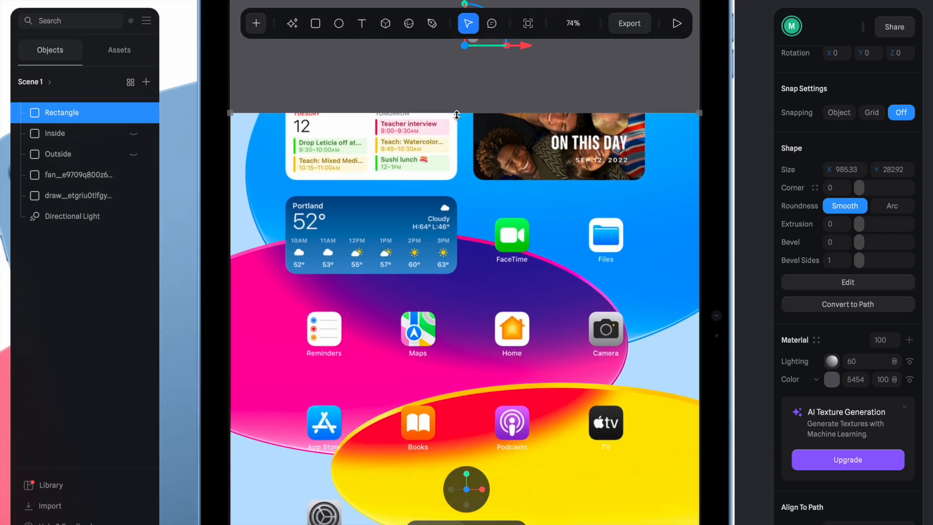
drag(456, 114, 463, 358)
scroll(463, 358, down, 8)
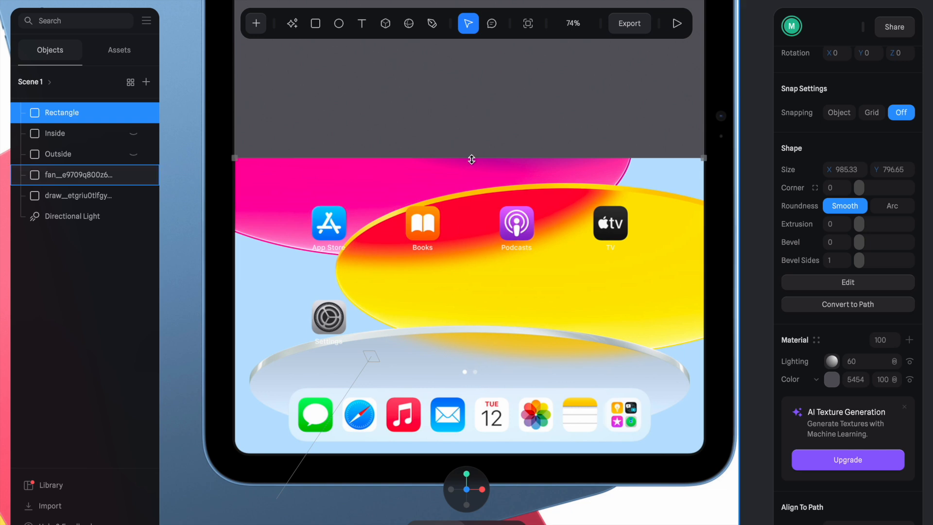
drag(473, 158, 534, 454)
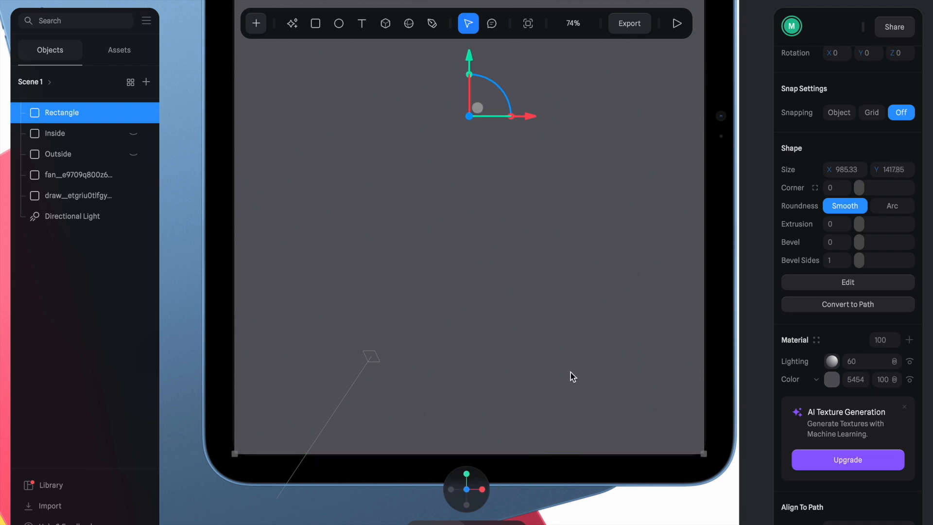
- Rename the new rectangle as "Main screen"
scroll(570, 372, up, 8)
scroll(570, 372, down, 1)
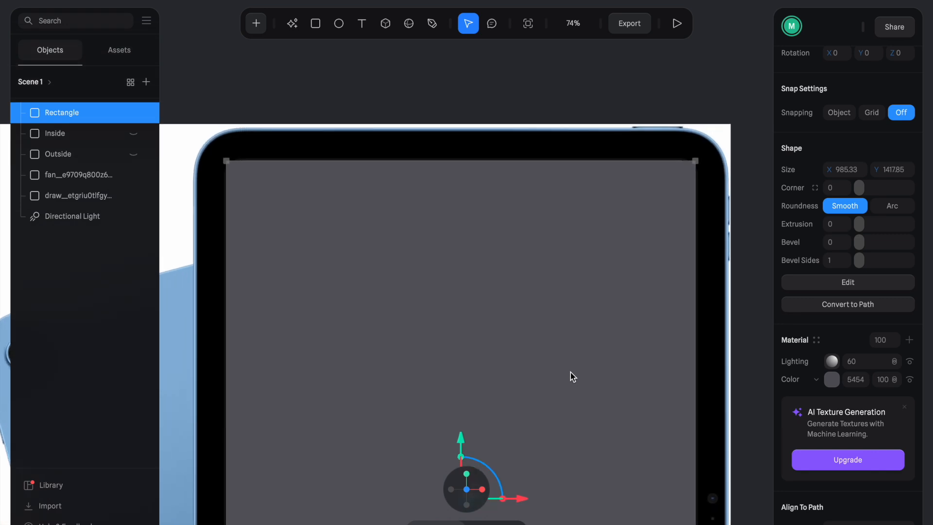
double_click(71, 113)
text(M)
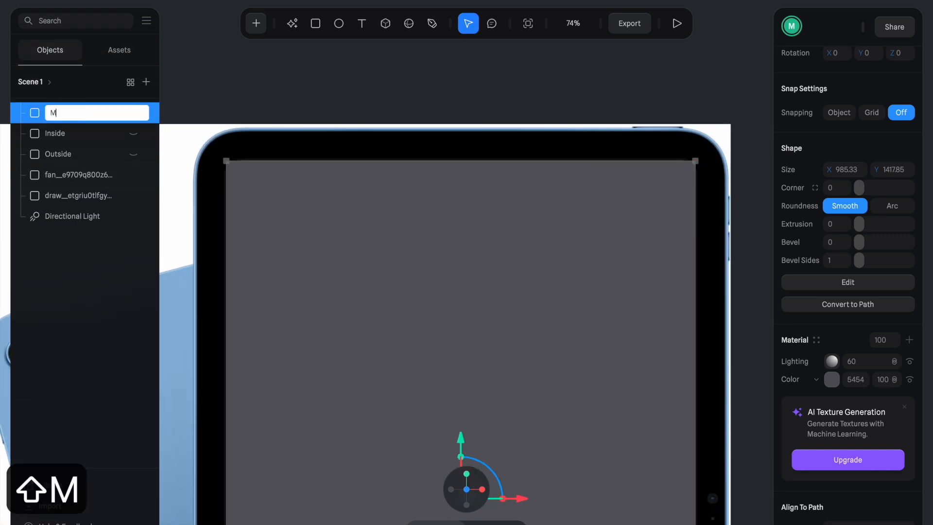
text(ain screen)
key(Return)
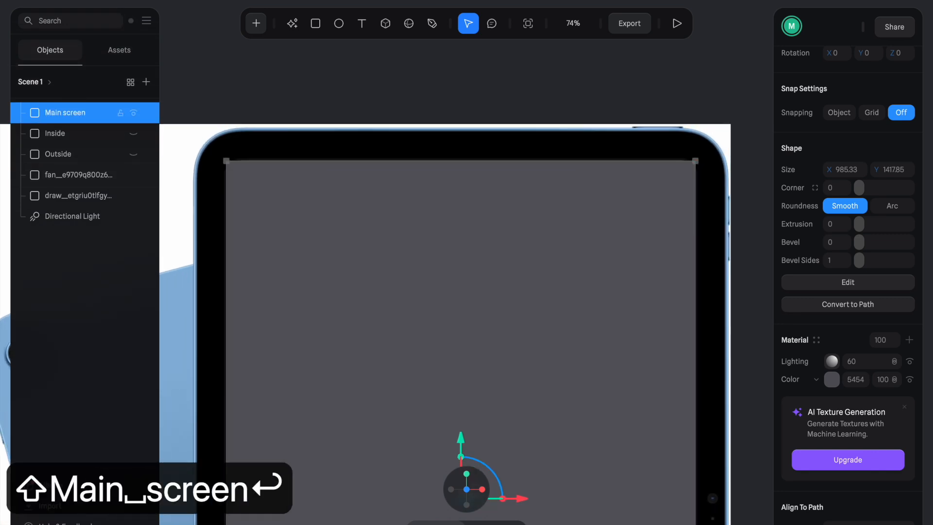
- Switch the Main screen's corner roundness to Arc and set its corner radius to 70
click(883, 208)
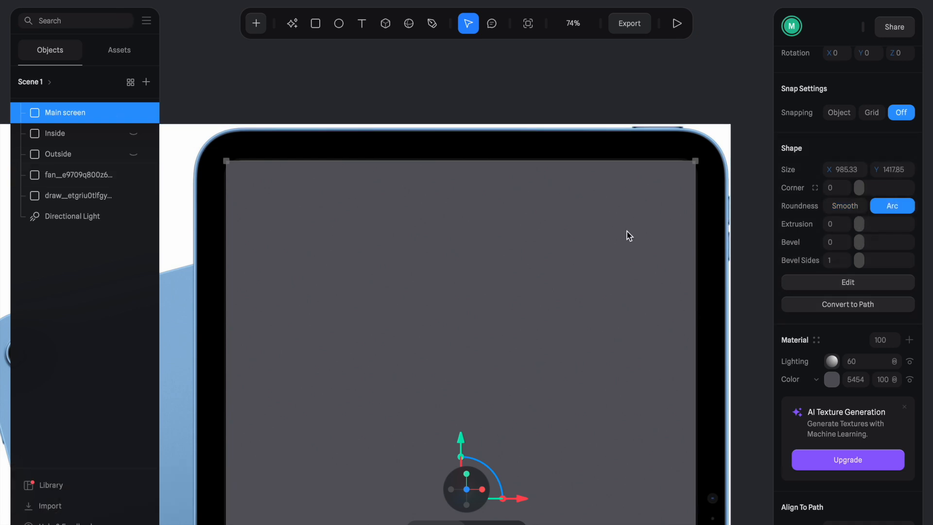
alt+drag(614, 87, 576, 88)
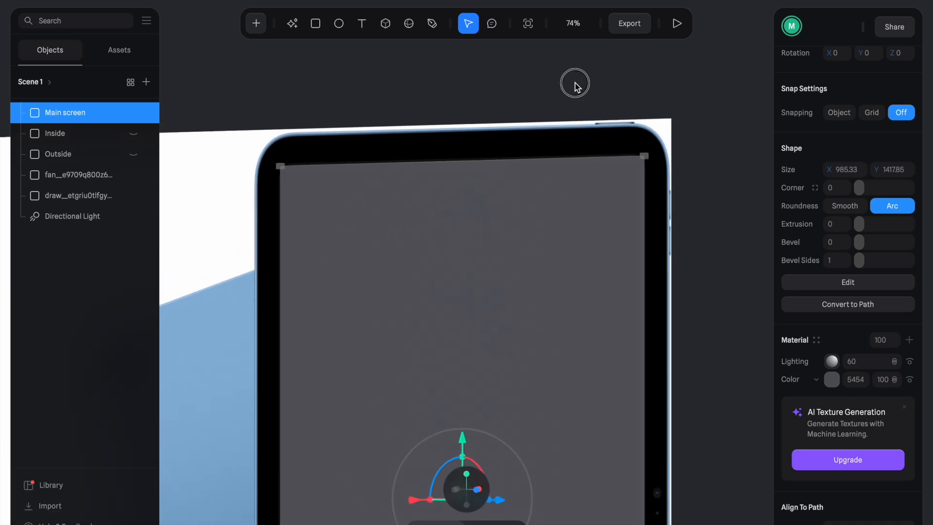
alt+drag(693, 131, 644, 141)
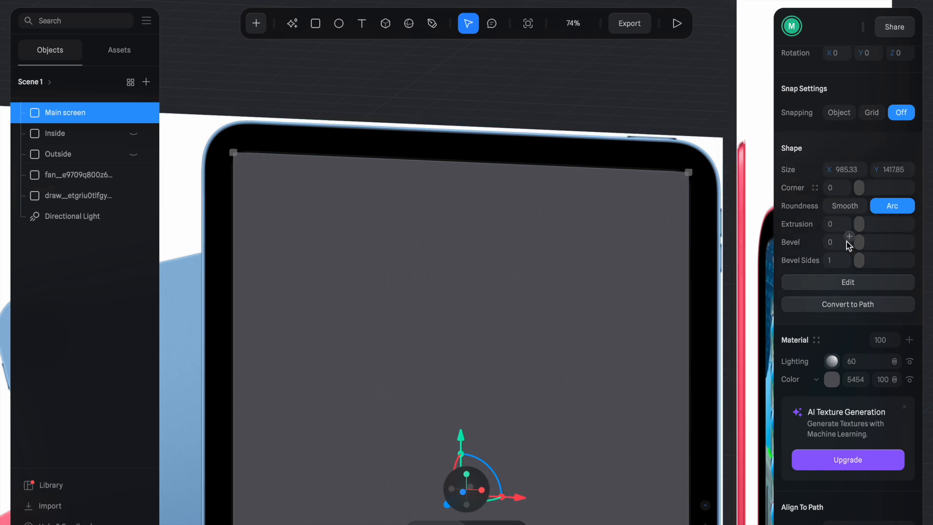
drag(861, 191, 898, 187)
- Align the Main screen's top edge with the reference, making the height 1418.39, and set the corner radius to 30 to match the screen corner
ctrl+scroll(738, 174, up, 5)
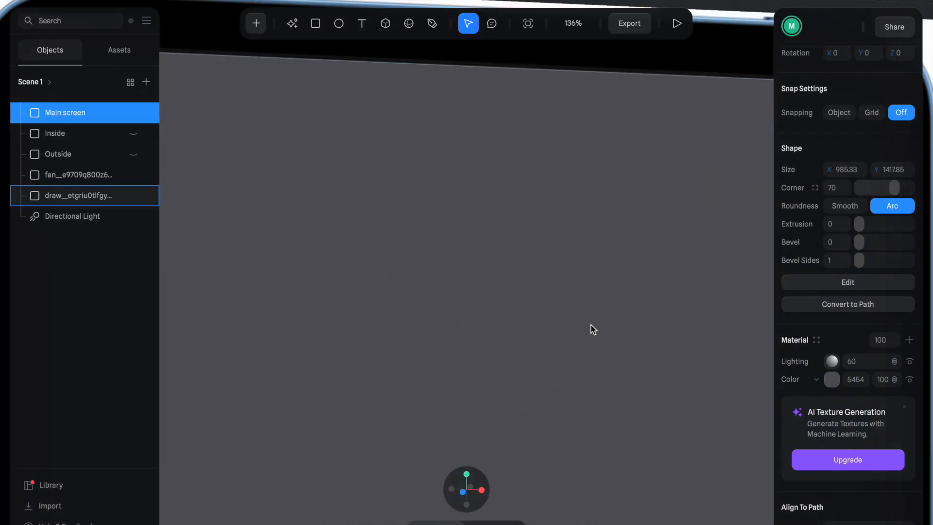
scroll(555, 361, up, 4)
scroll(556, 361, right, 4)
ctrl+scroll(556, 361, down, 1)
scroll(556, 361, right, 1)
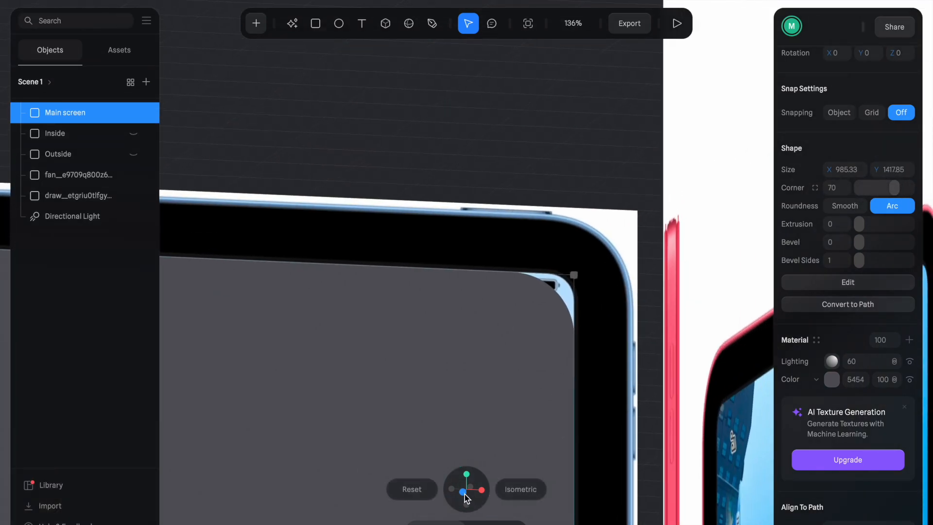
click(463, 492)
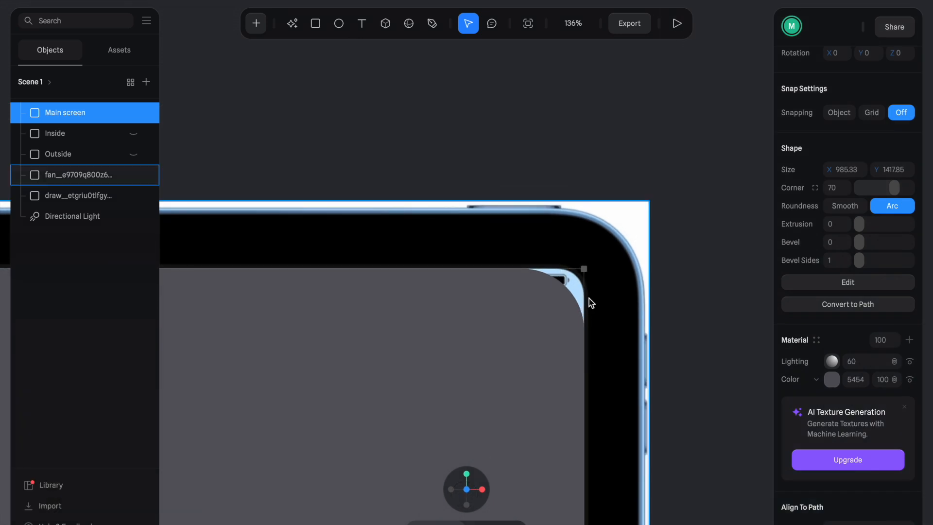
ctrl+scroll(589, 298, up, 5)
ctrl+scroll(589, 299, up, 5)
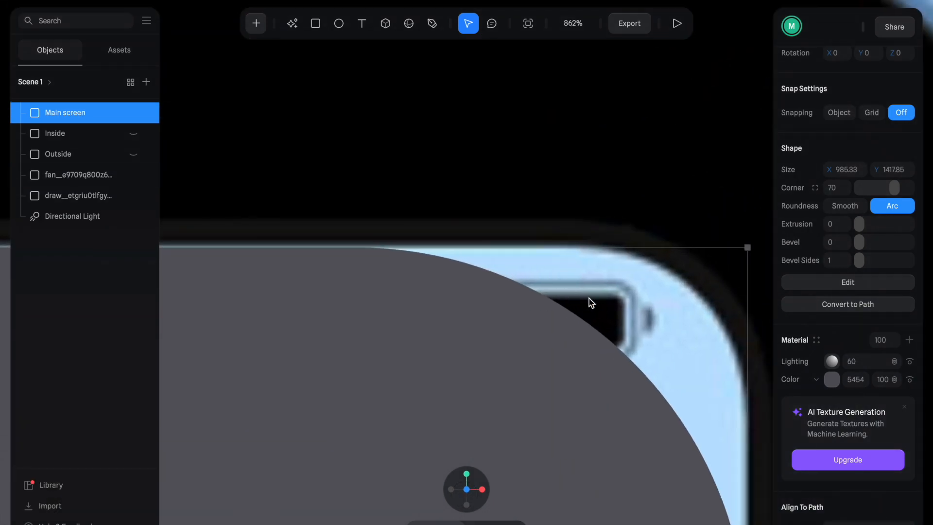
scroll(587, 298, left, 1)
drag(454, 242, 462, 240)
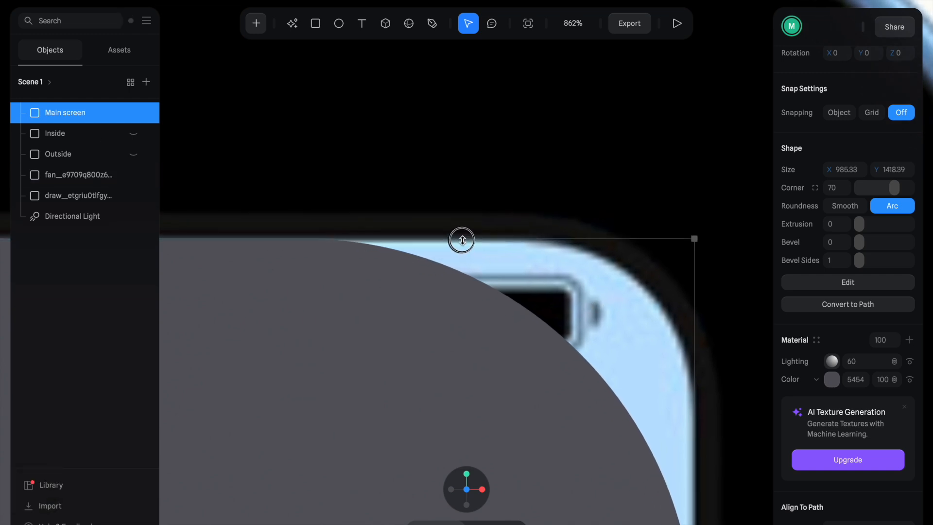
drag(894, 188, 872, 190)
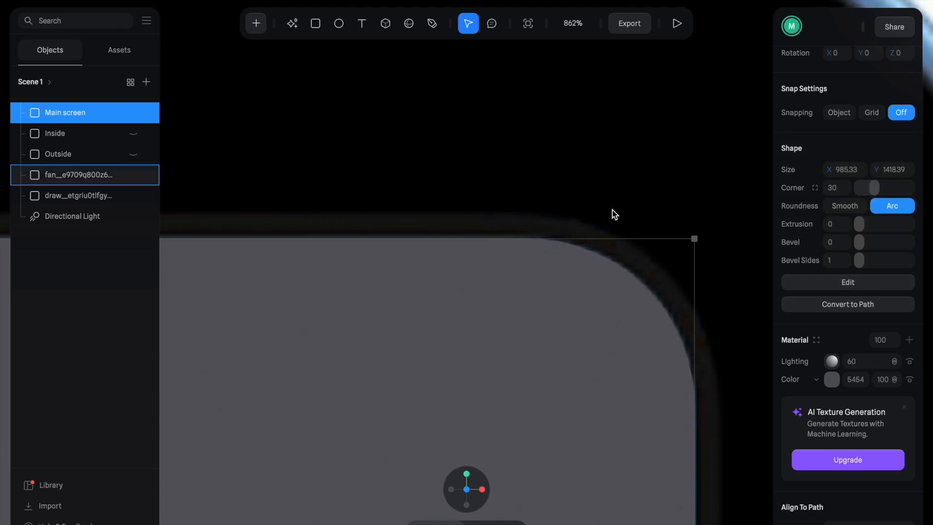
- Change the Main screen's material color to off-white
scroll(612, 210, down, 10)
scroll(612, 210, down, 2)
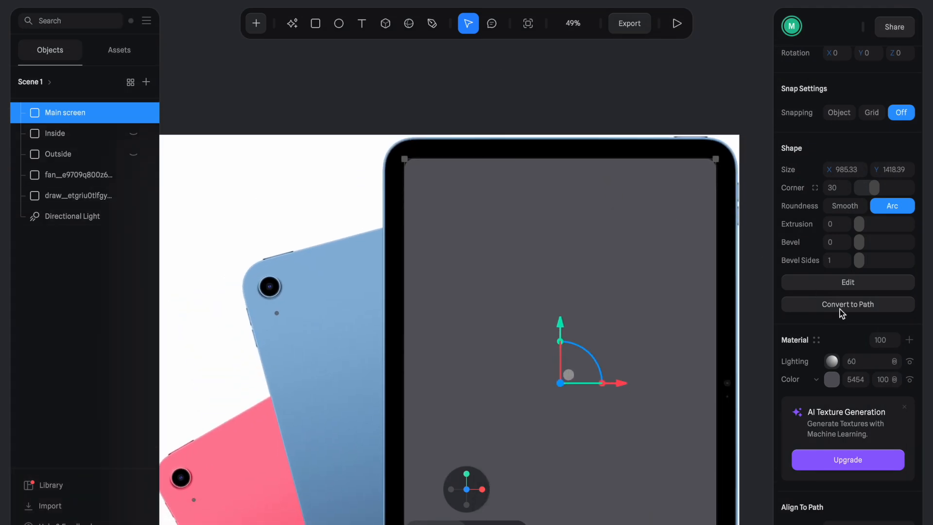
click(832, 380)
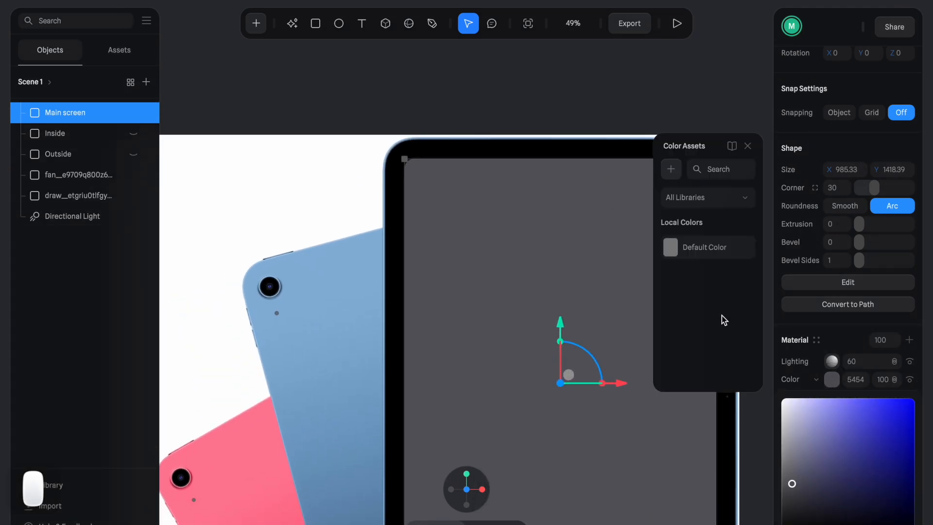
drag(806, 434, 736, 396)
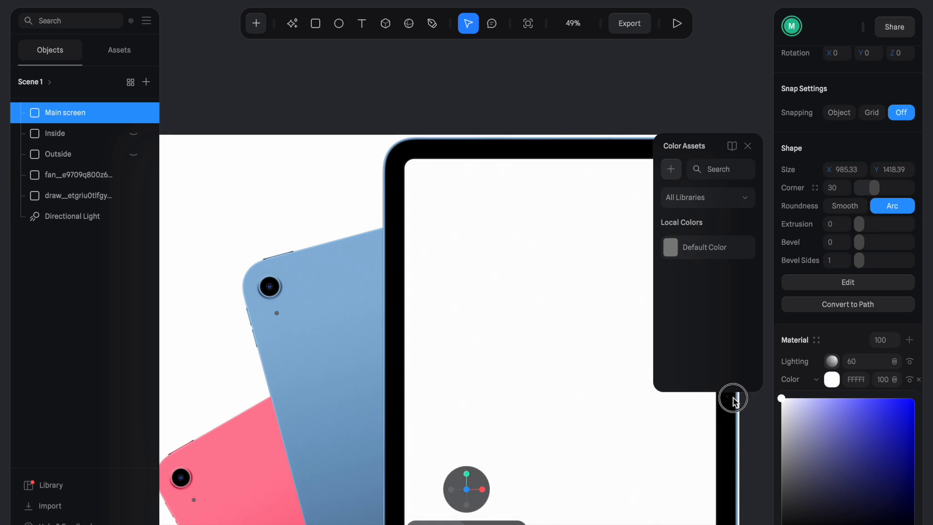
click(710, 80)
click(621, 247)
- Make the hidden Inside and Outside shapes visible again and select the Main screen
alt+drag(719, 141, 741, 141)
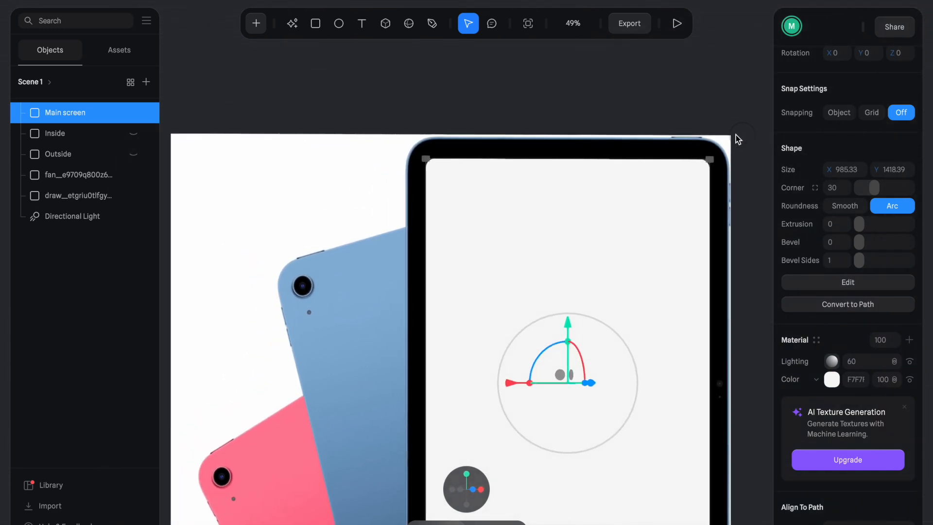
click(133, 134)
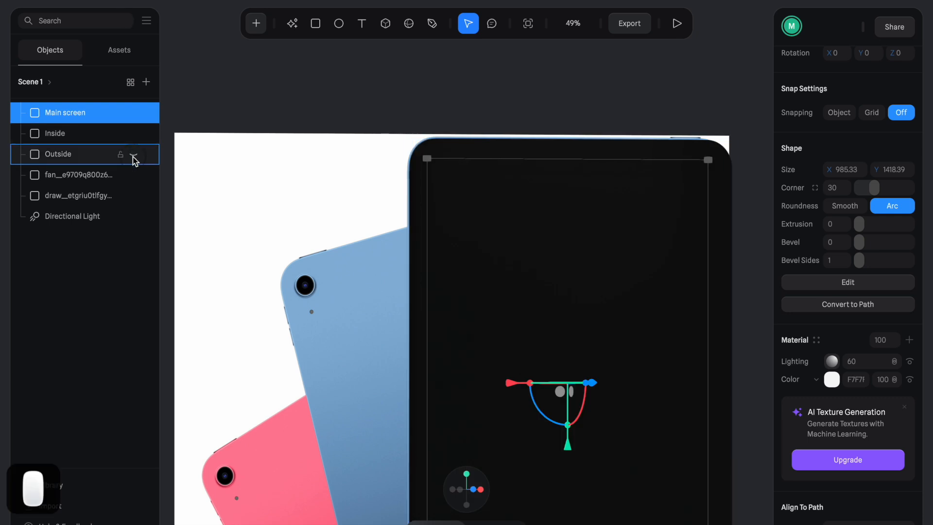
click(63, 112)
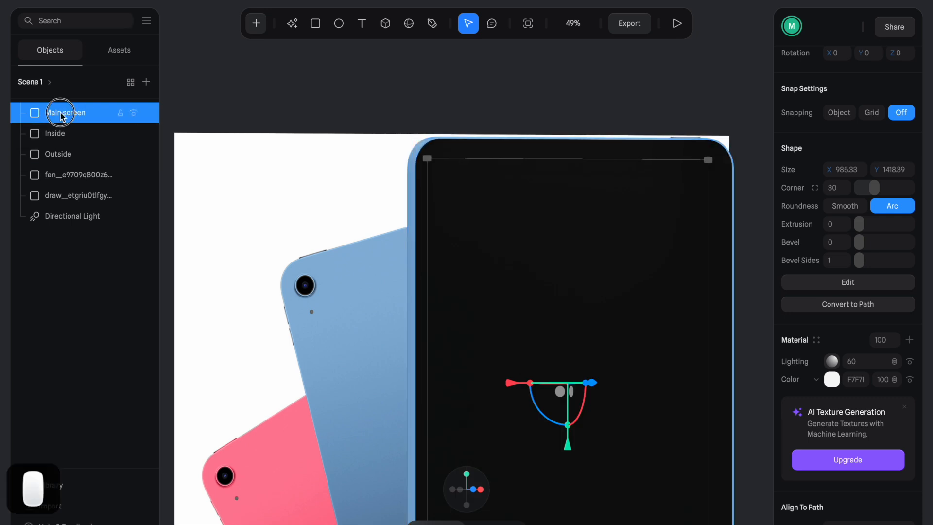
- Try to move the Main screen forward along its depth axis to the front of the black Inside shape, and undo the move
alt+drag(425, 111, 485, 137)
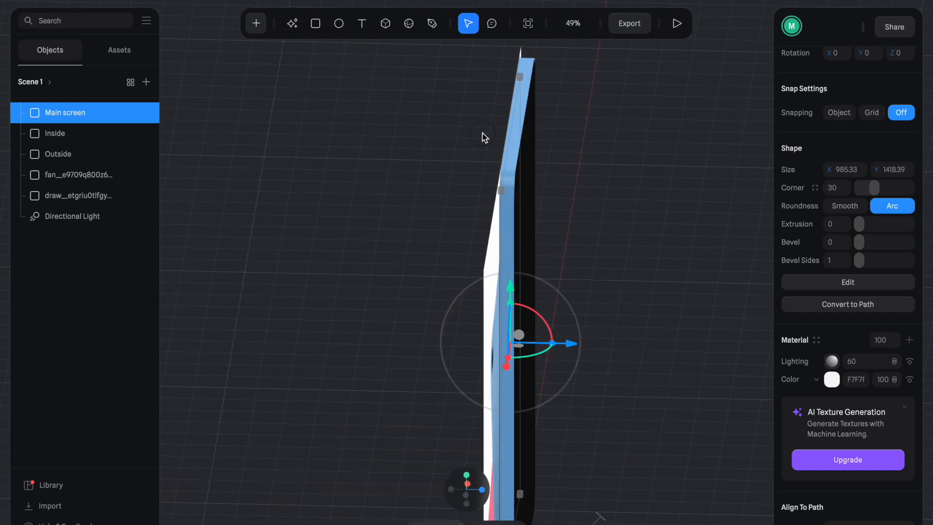
alt+drag(601, 269, 602, 334)
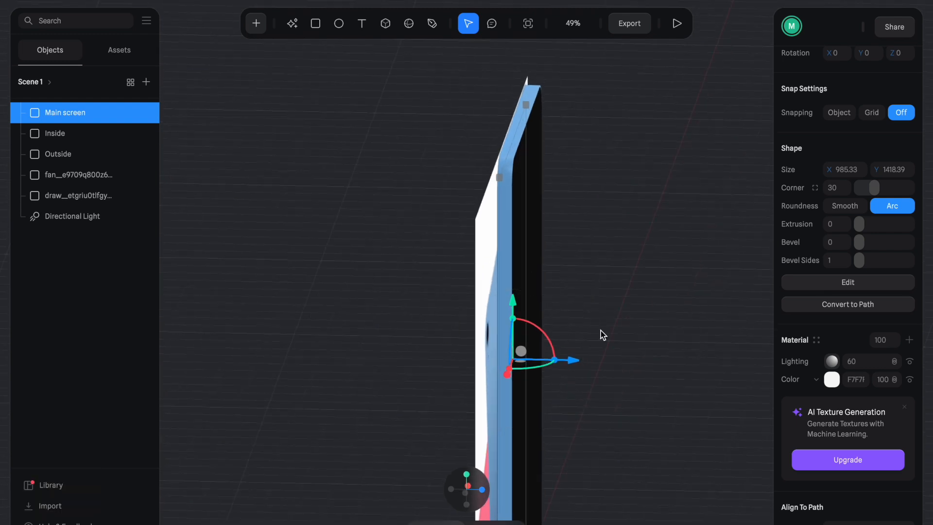
drag(574, 362, 588, 360)
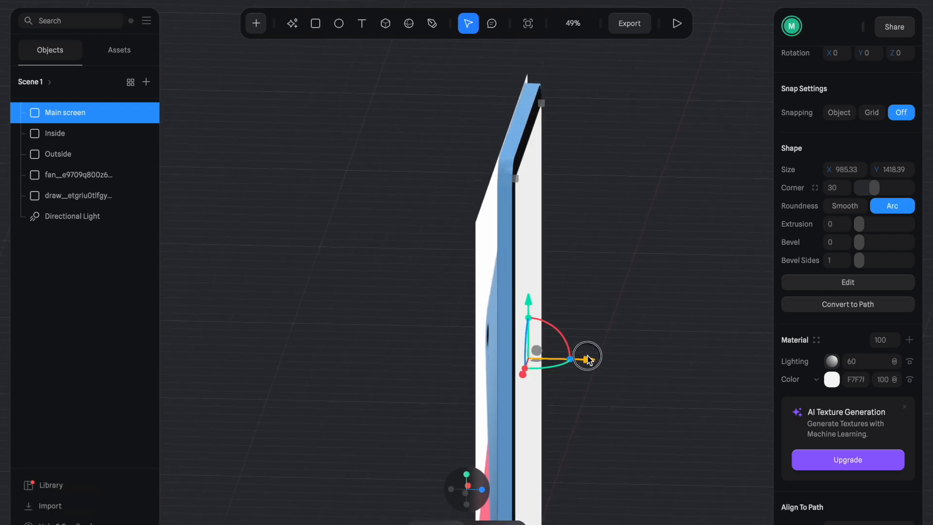
key(super+z)
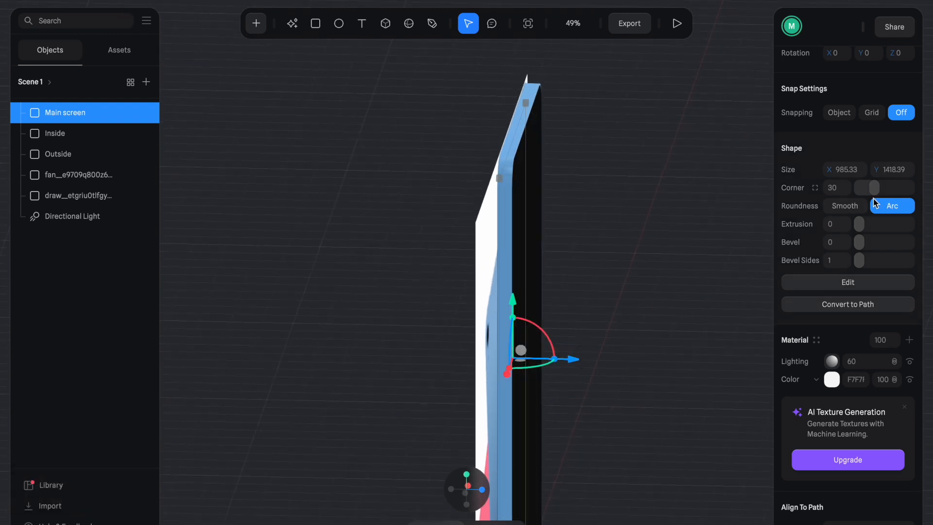
- Set the Main screen's extrusion to 46 so it reaches the front of the black Inside shape
drag(862, 225, 879, 224)
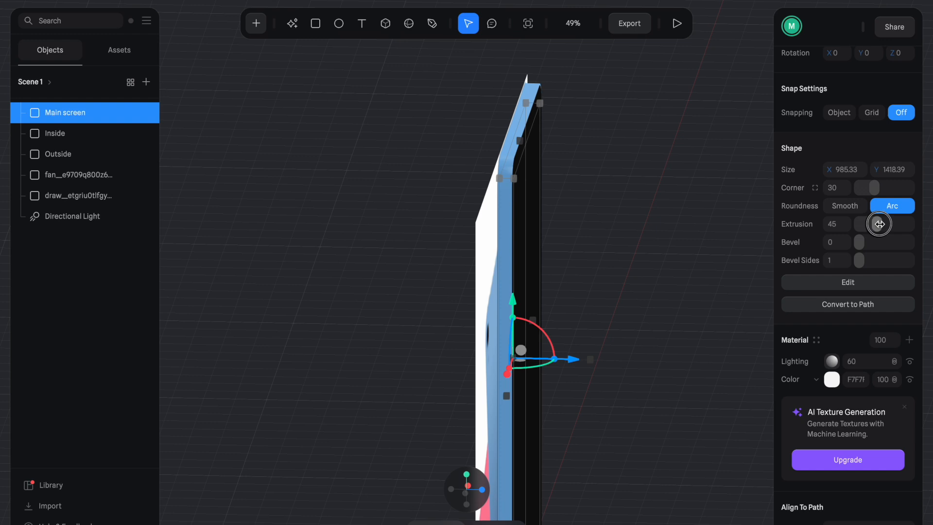
click(845, 224)
scroll(845, 224, up, 1)
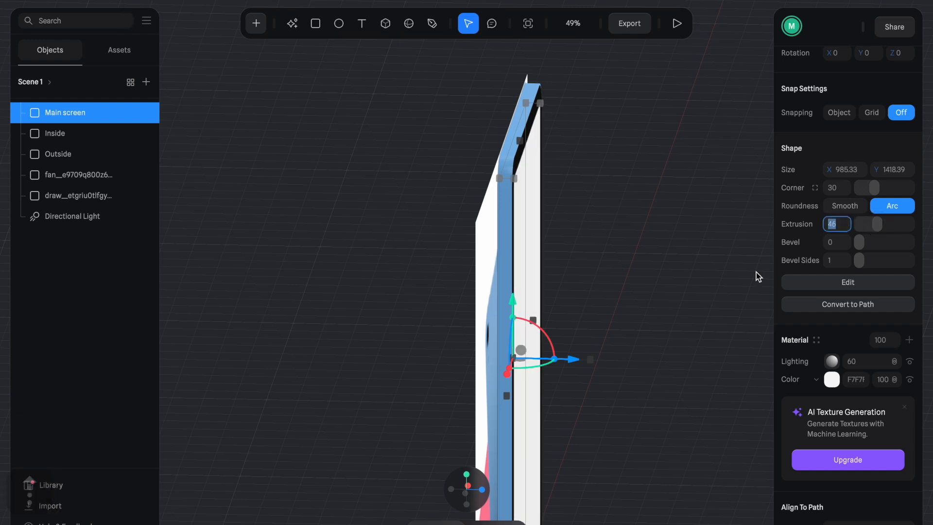
- Inspect the back of the model where the Main screen meets the blue body, toggling the Main screen's visibility to compare
click(687, 302)
alt+drag(687, 302, 745, 277)
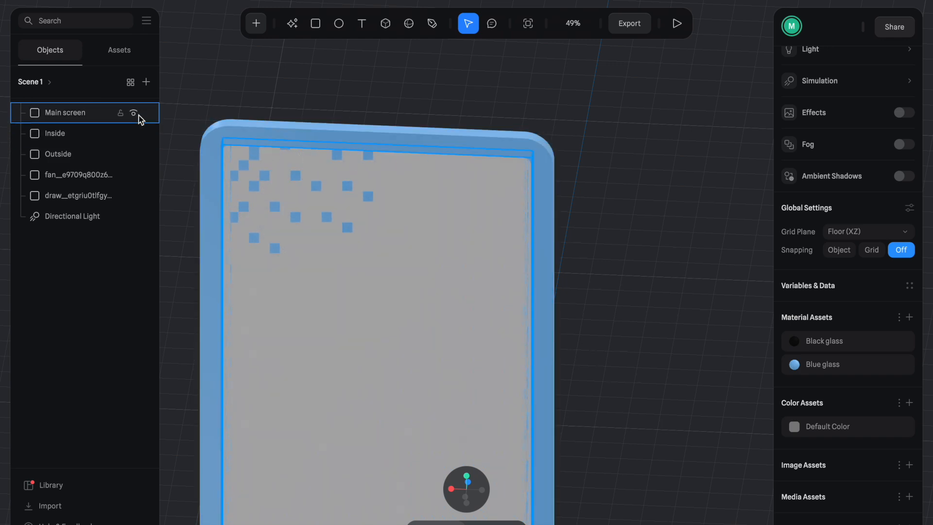
click(134, 114)
click(134, 113)
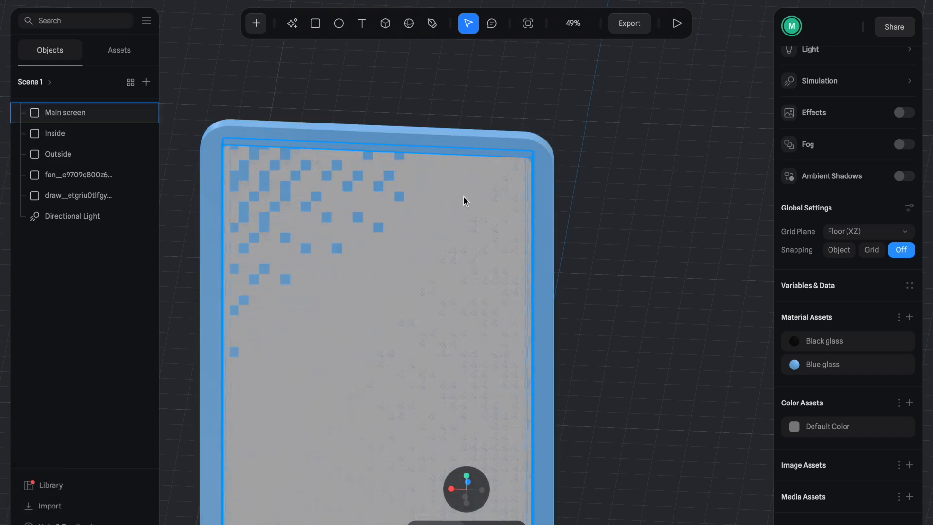
alt+drag(666, 225, 537, 220)
key(super+z)
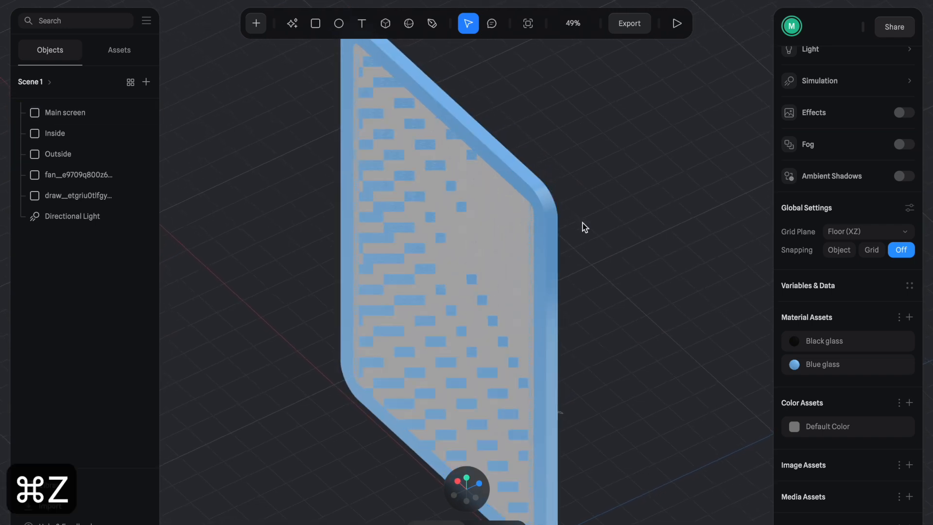
alt+drag(648, 293, 593, 270)
key(super+z)
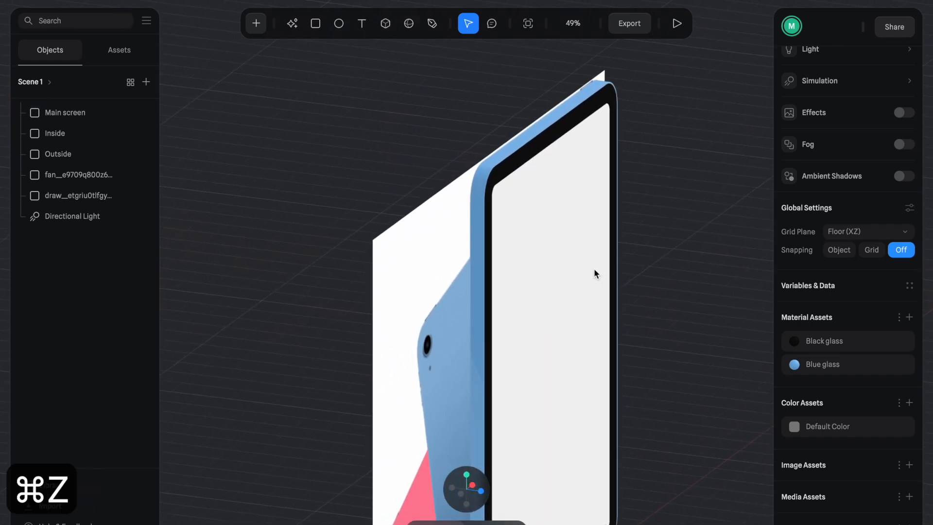
- Set the Main screen's extrusion to 0
click(594, 270)
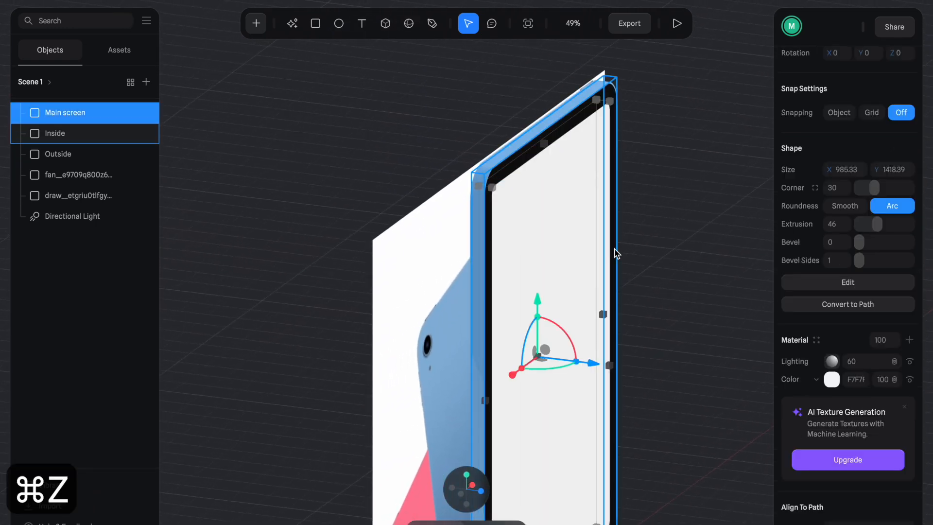
click(835, 224)
text(0)
key(Tab)
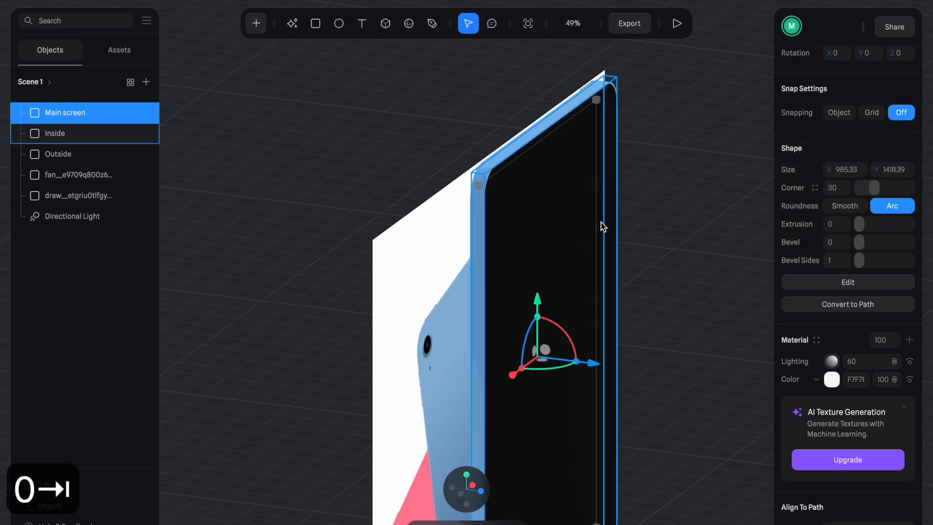
- Move the Main screen forward along its depth axis until it sits just in front of the black Inside shape
mouse_move(590, 359)
mouse_down()
mouse_move(623, 362)
mouse_move(607, 363)
mouse_up()
alt+drag(679, 264, 544, 258)
scroll(573, 257, up, 5)
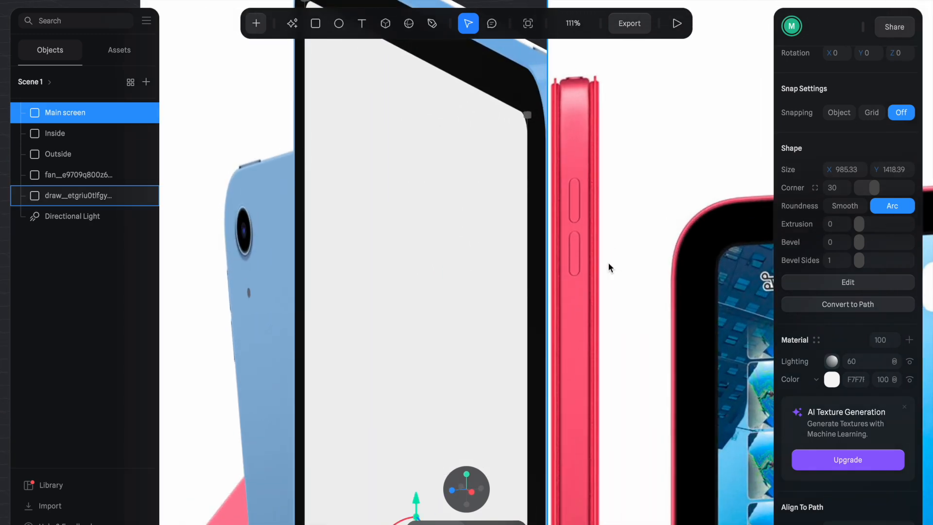
alt+drag(593, 267, 554, 291)
alt+drag(385, 285, 496, 287)
scroll(526, 291, down, 5)
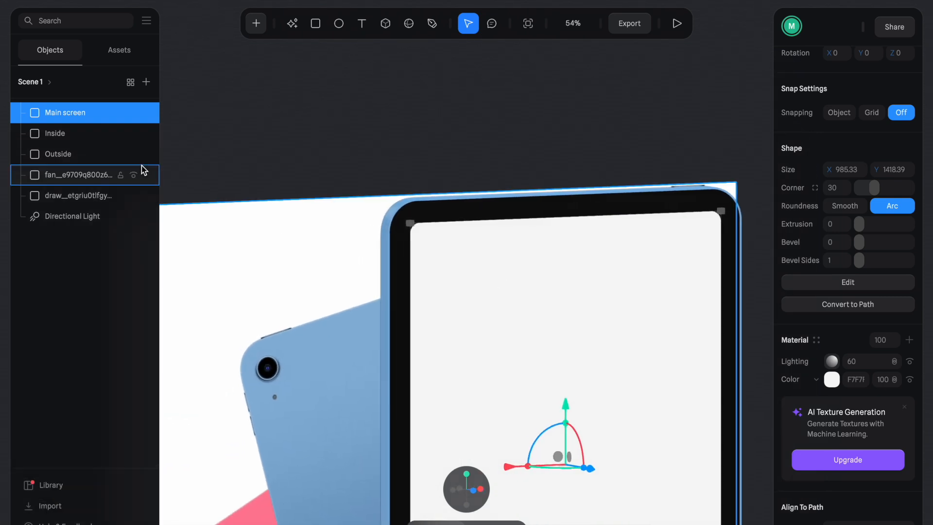
- Group the Main screen, Inside and Outside shapes, name the group "Body+Screen" and collapse it
shift+click(81, 134)
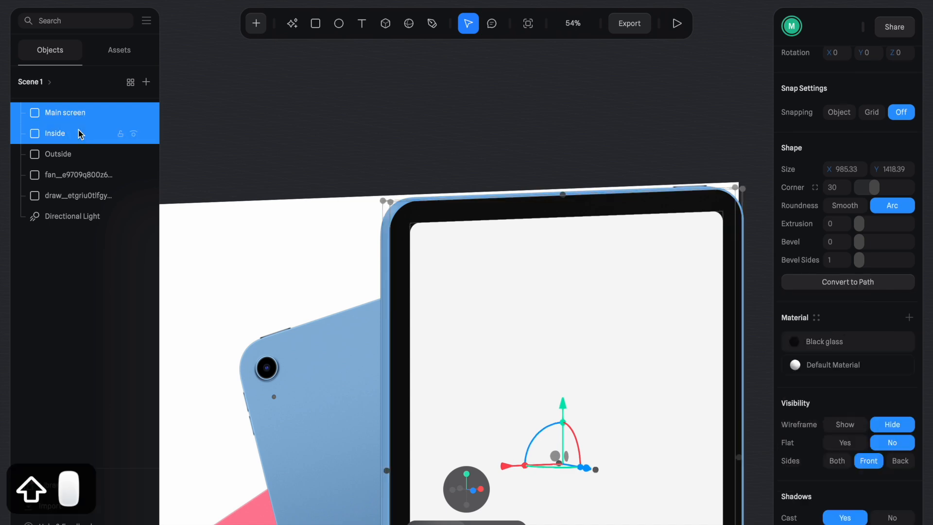
shift+click(78, 153)
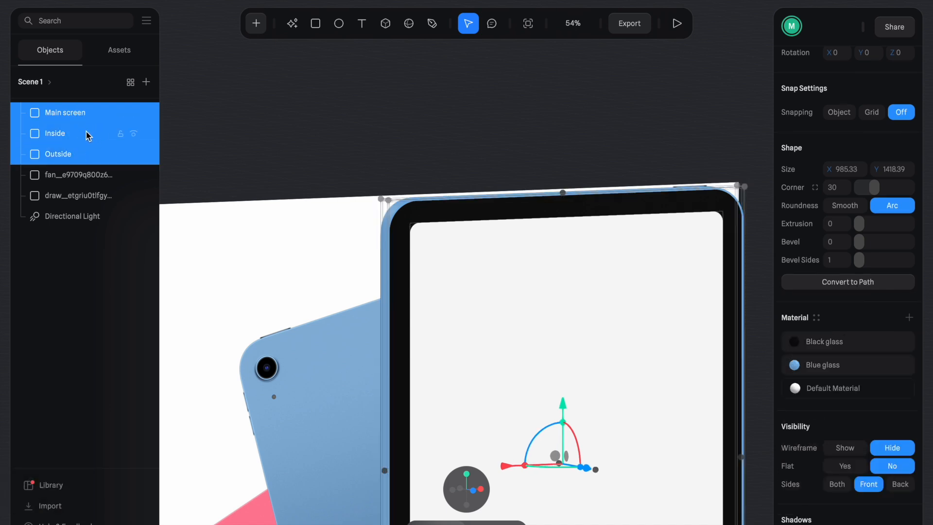
key(super+g)
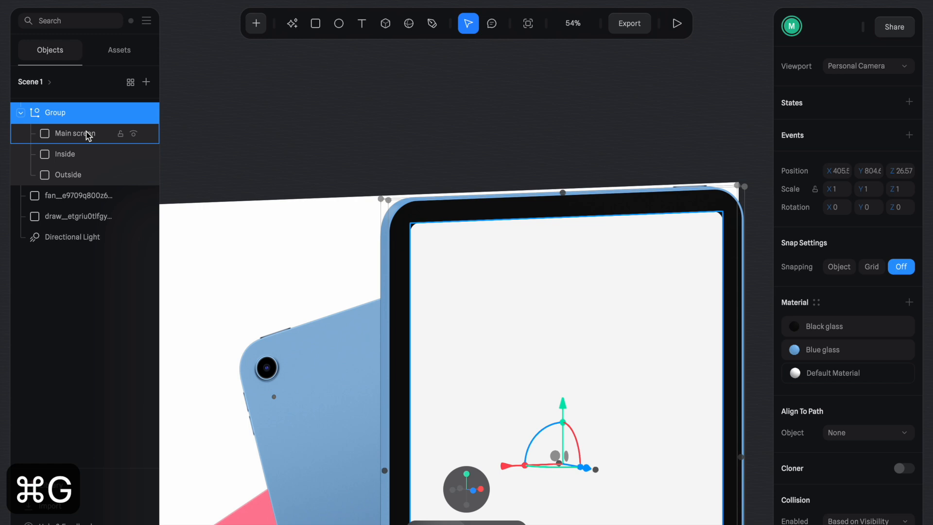
double_click(55, 113)
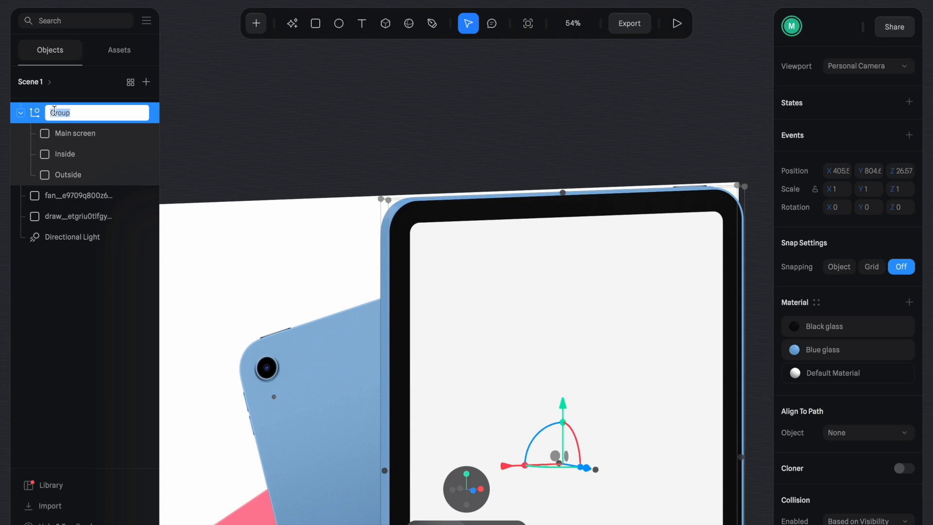
text(Body+Screen)
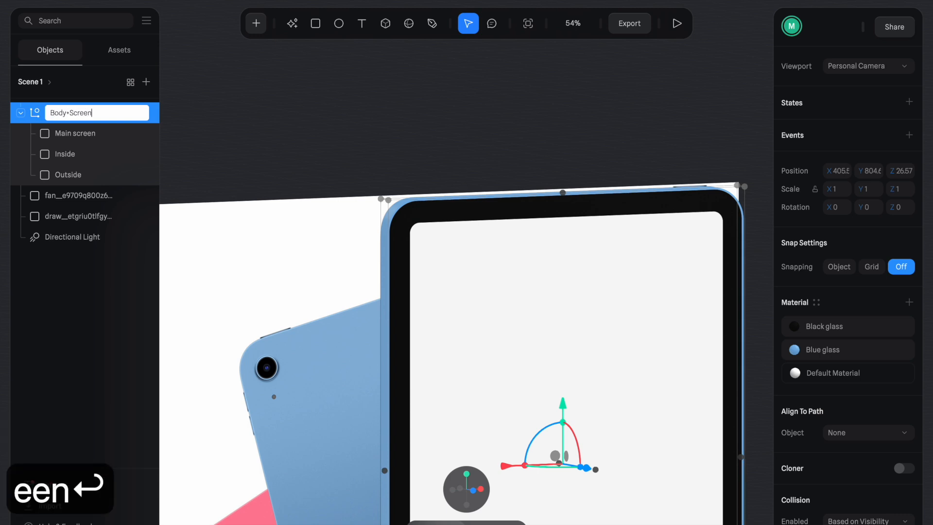
click(21, 112)
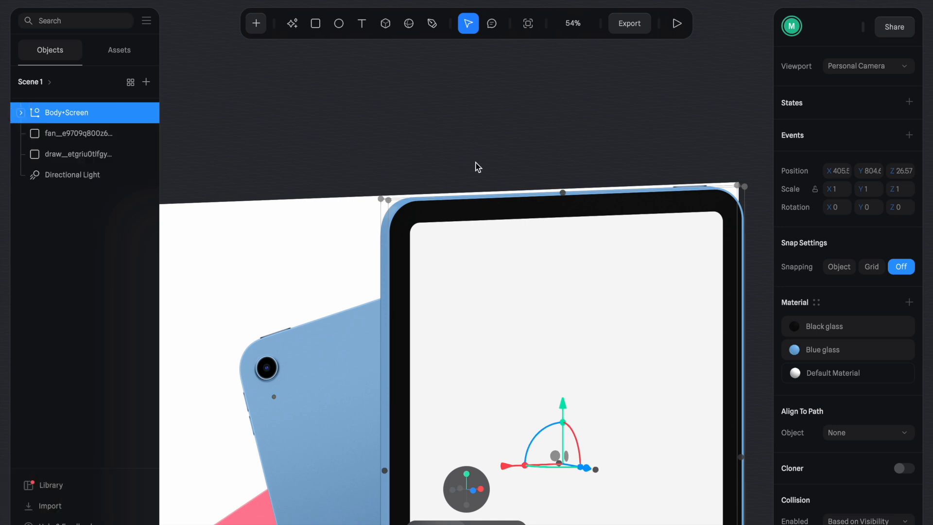
- From the front view, draw a rectangle about 107 × 9 over the reference button on the iPad's upper edge
alt+drag(500, 159, 536, 144)
click(536, 142)
click(474, 492)
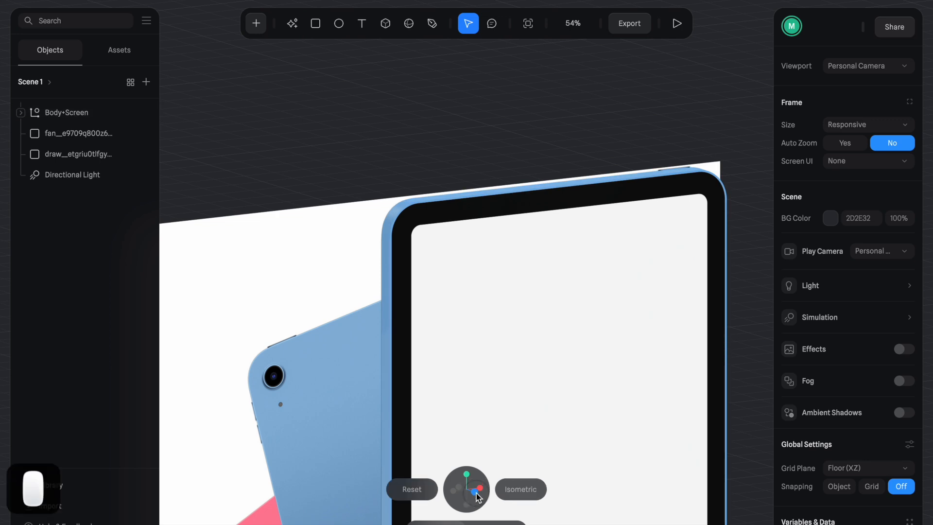
scroll(505, 285, right, 4)
ctrl+scroll(558, 183, up, 8)
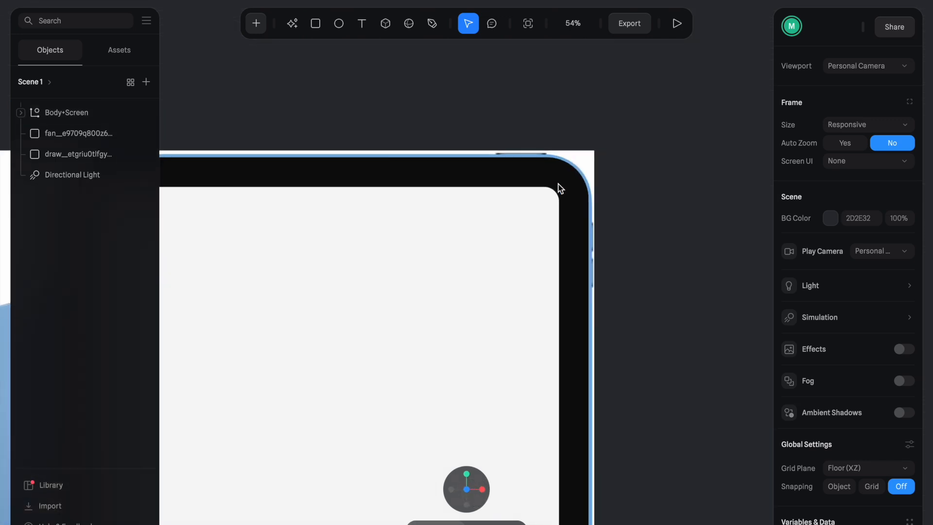
scroll(558, 185, up, 5)
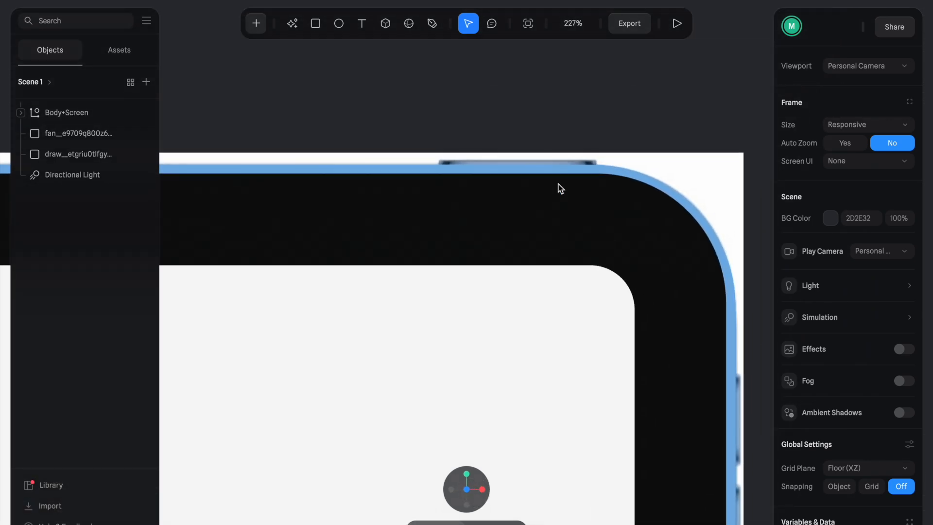
ctrl+scroll(546, 148, up, 5)
scroll(546, 149, up, 3)
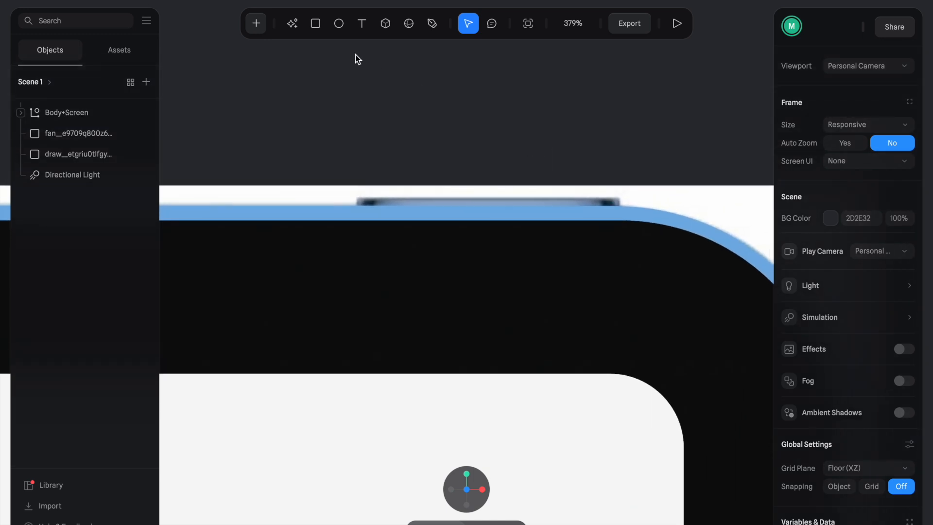
click(321, 29)
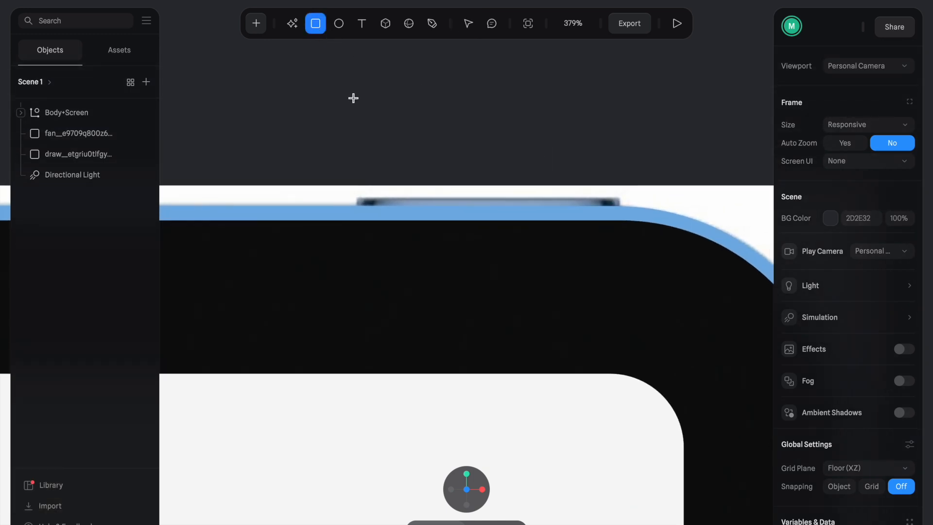
drag(358, 196, 615, 220)
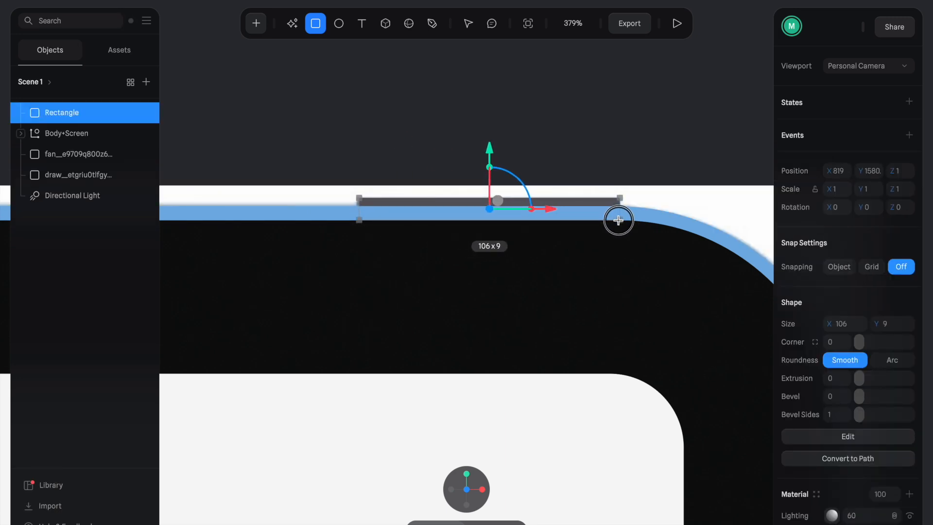
drag(362, 208, 358, 210)
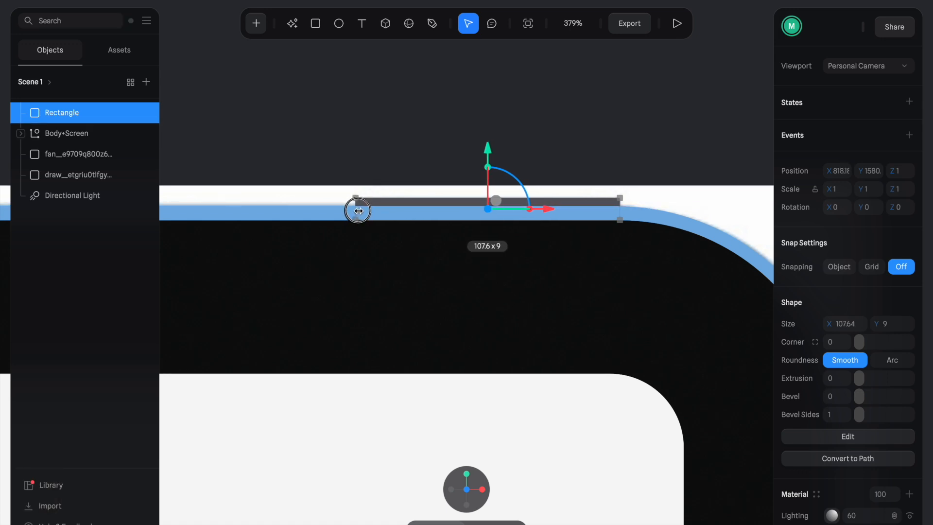
- Round the button rectangle's corners with a corner value of 1 and Arc roundness, comparing it with Smooth
click(861, 342)
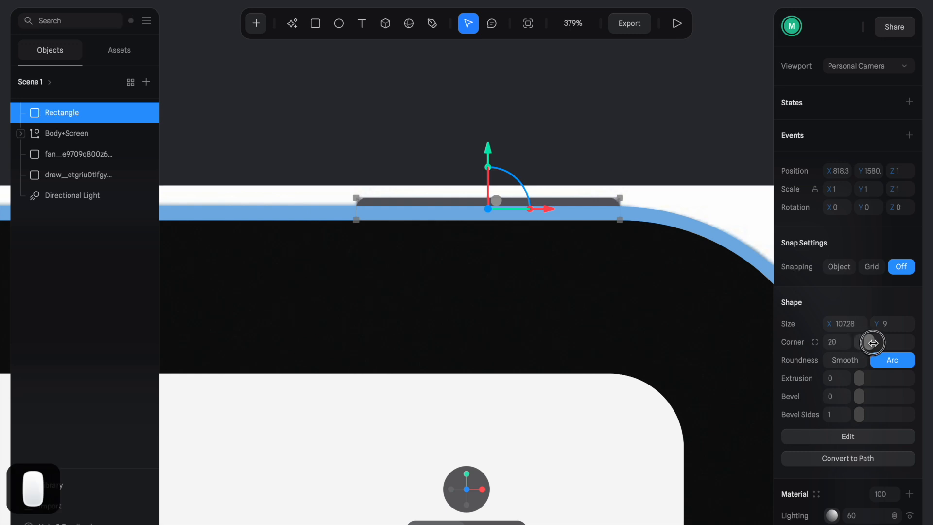
drag(873, 342, 872, 343)
ctrl+scroll(631, 229, up, 5)
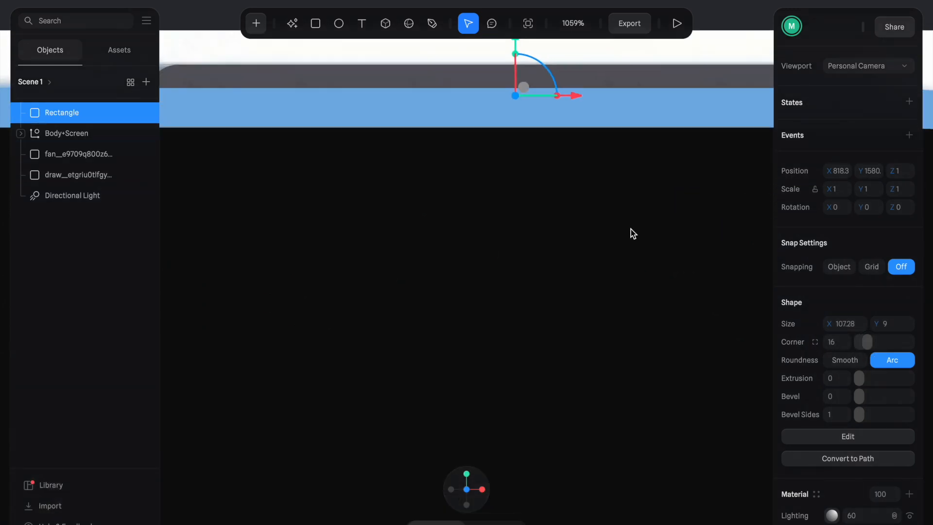
scroll(631, 229, right, 5)
ctrl+scroll(590, 186, up, 3)
scroll(589, 187, up, 3)
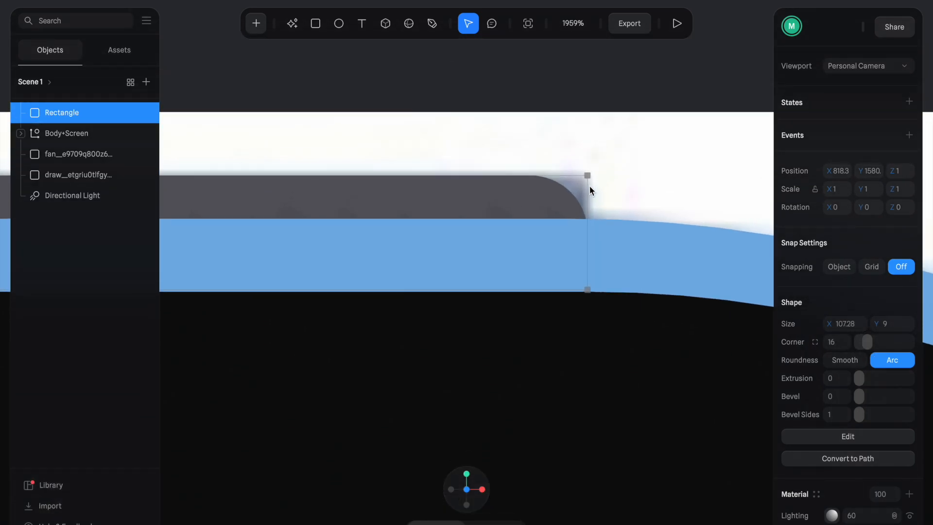
drag(864, 343, 862, 344)
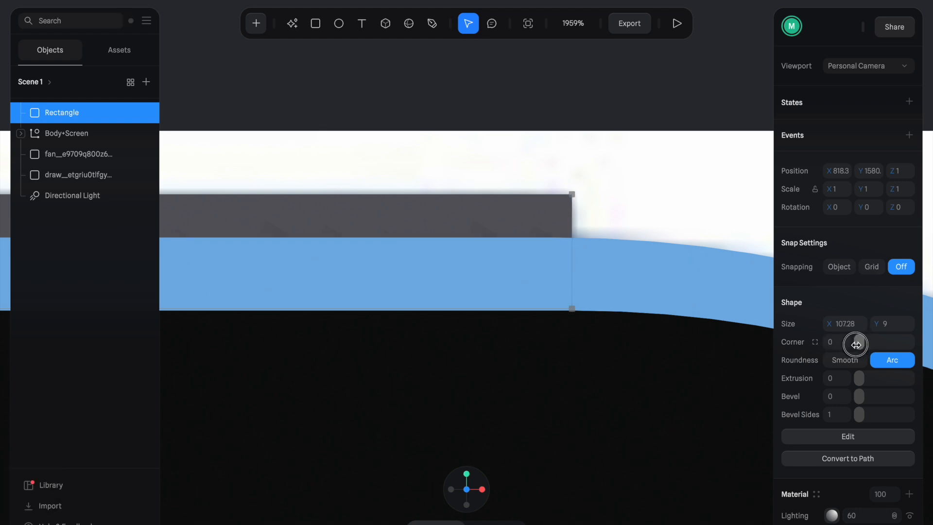
click(855, 360)
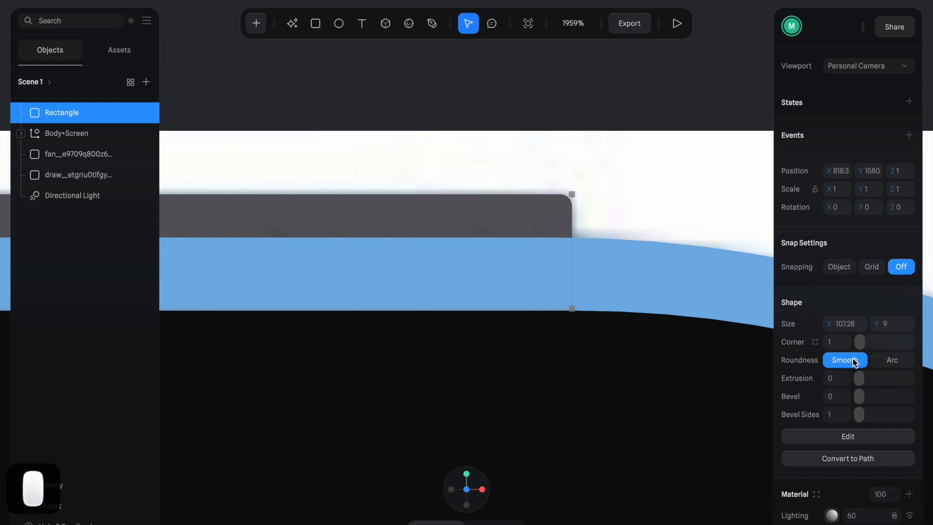
drag(863, 342, 860, 342)
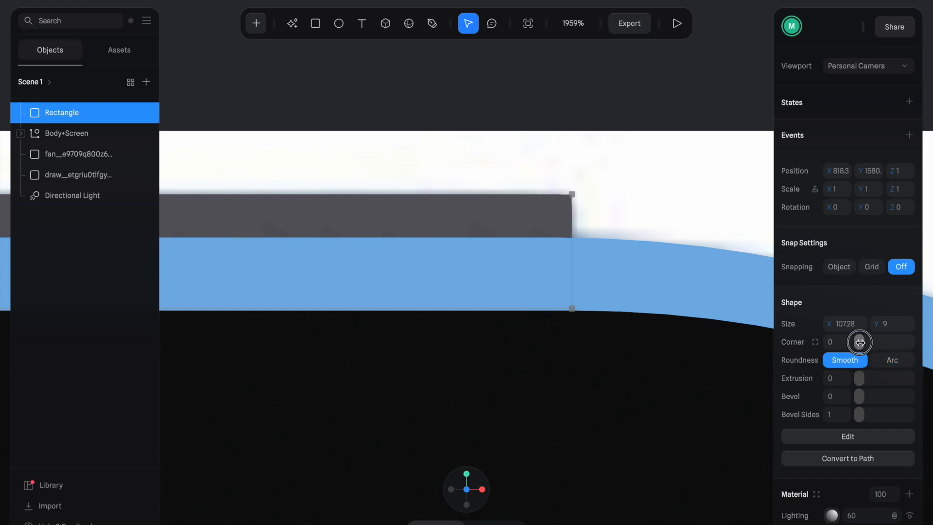
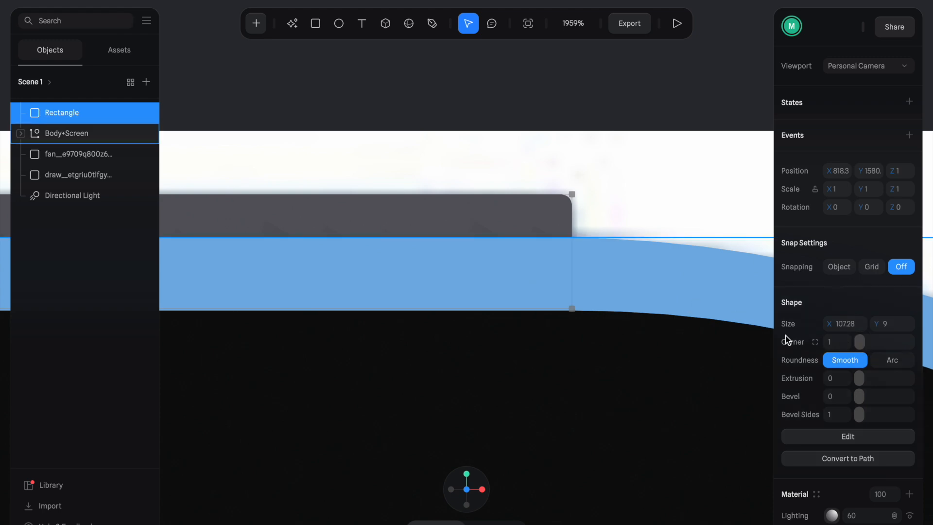
click(876, 359)
click(860, 360)
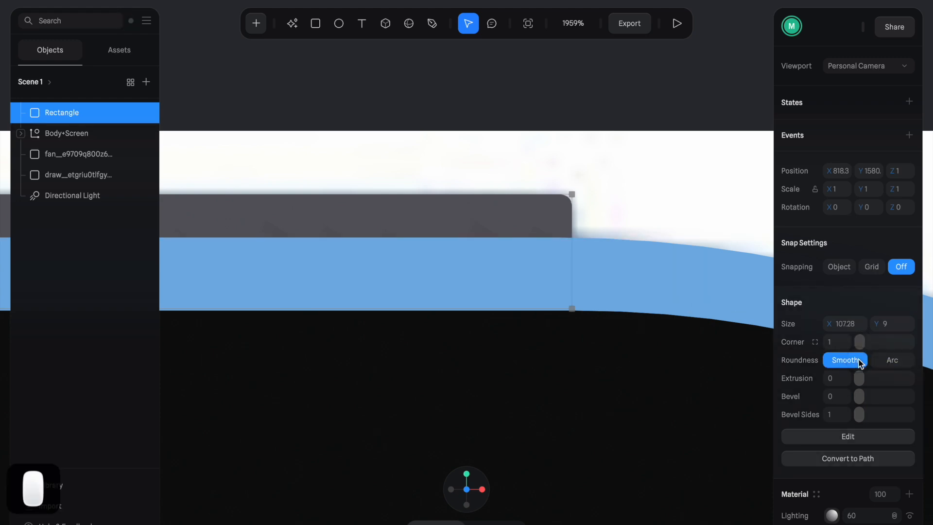
click(892, 360)
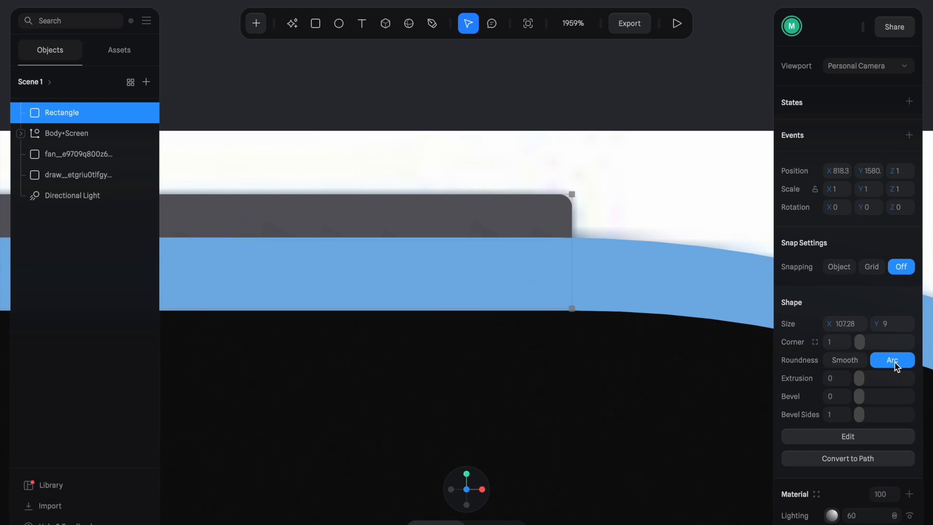
- Move the button rectangle up clear of the iPad body and set its extrusion to 15
scroll(634, 288, down, 5)
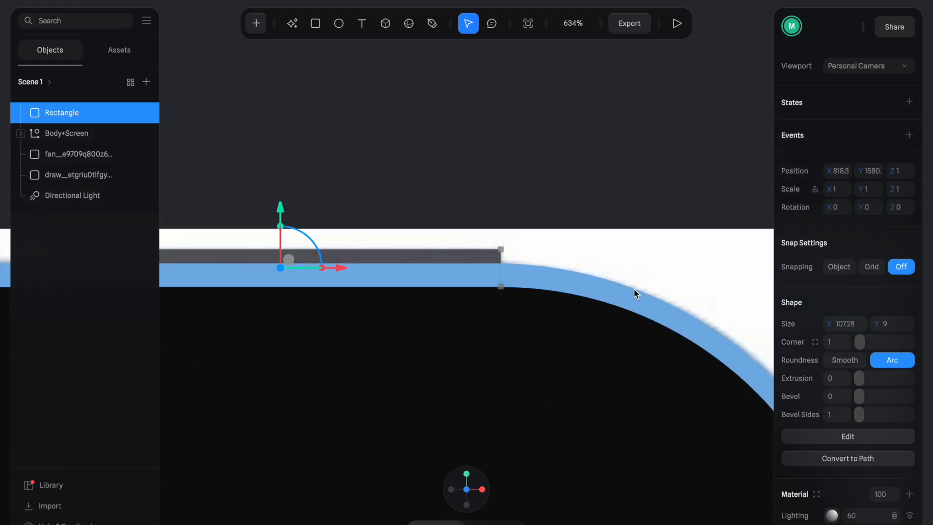
scroll(593, 249, down, 3)
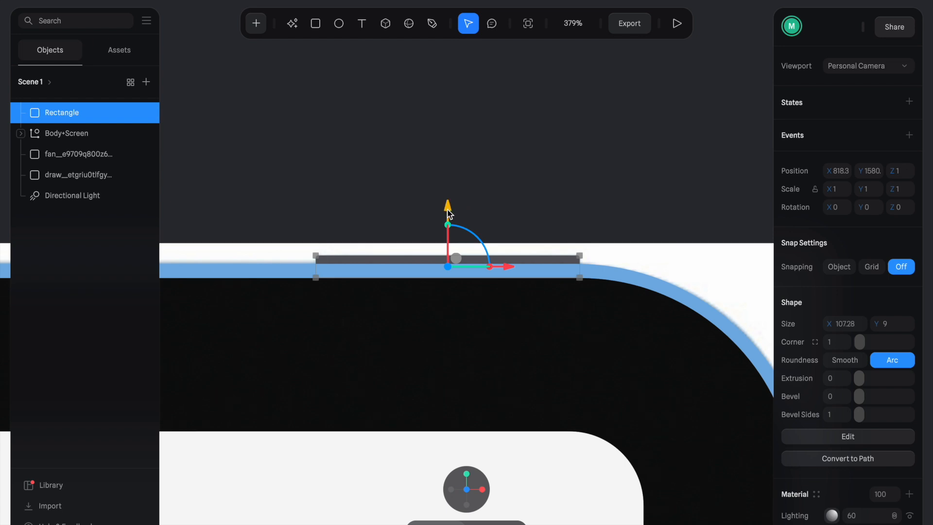
drag(448, 213, 457, 149)
alt+drag(454, 225, 752, 270)
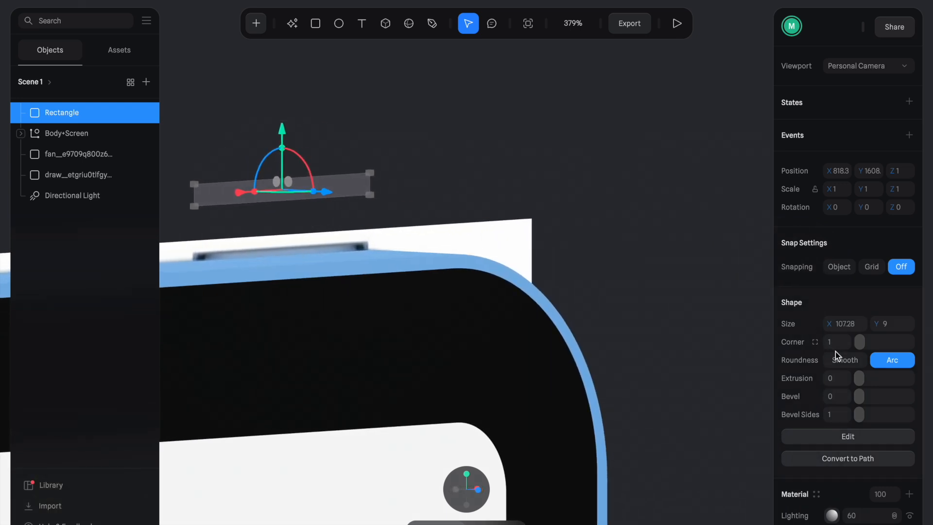
drag(861, 376, 863, 379)
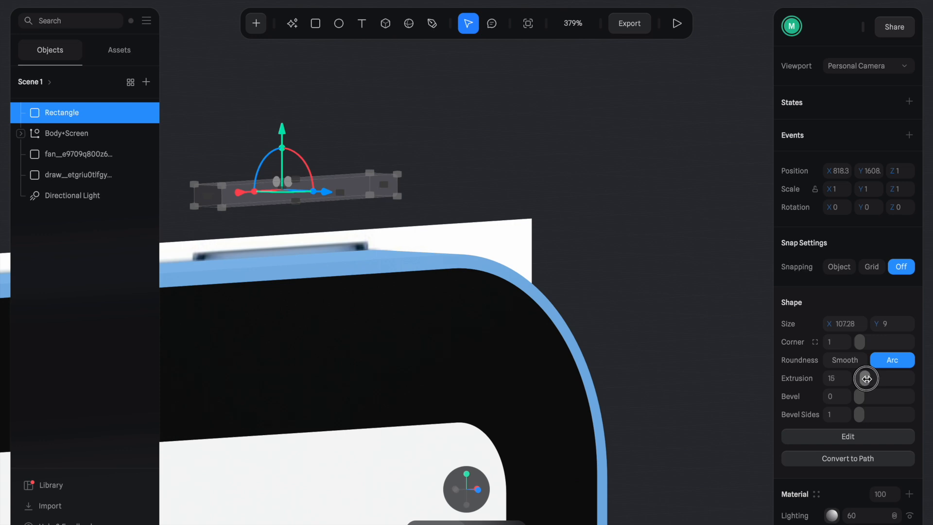
mouse_move(481, 490)
mouse_move(459, 494)
alt+mouse_down()
mouse_move(500, 454)
mouse_move(533, 452)
mouse_move(470, 483)
alt+mouse_up()
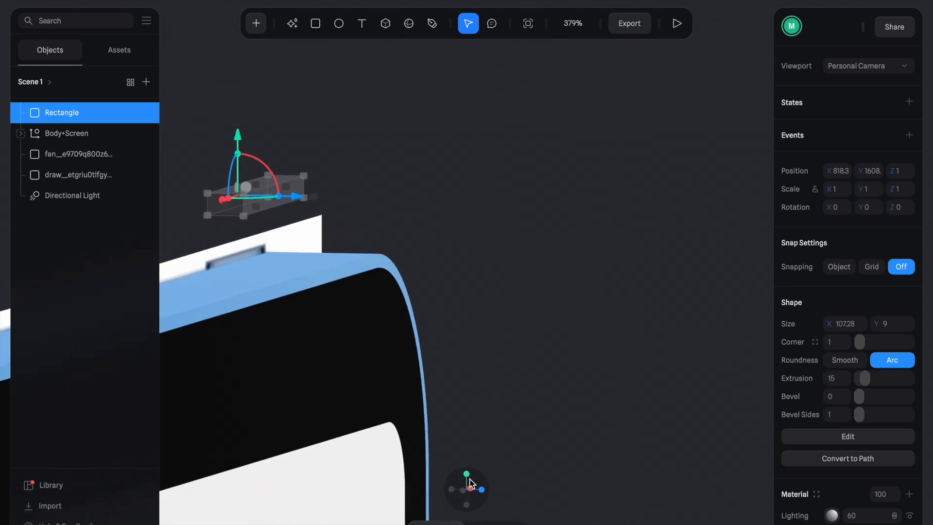
- From the side view, lower the extruded button rectangle closer to the iPad body's upper edge
click(469, 486)
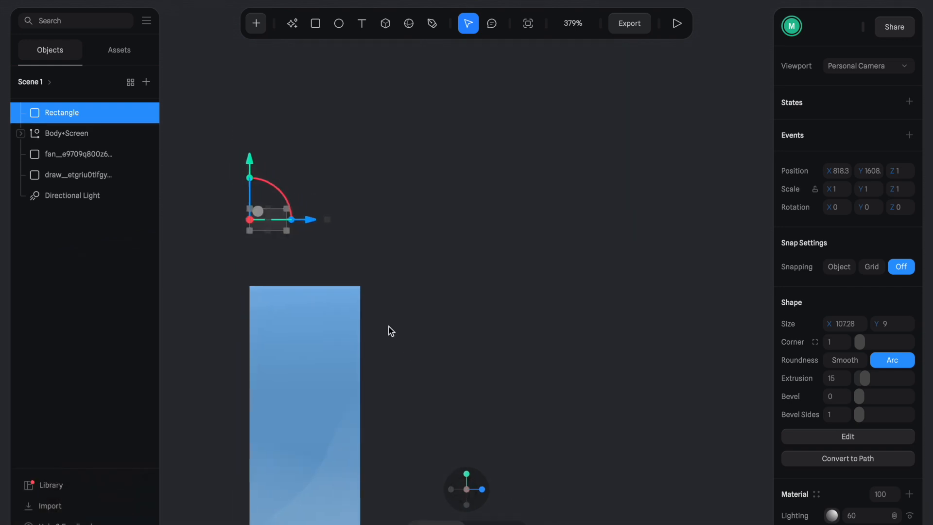
scroll(282, 258, up, 5)
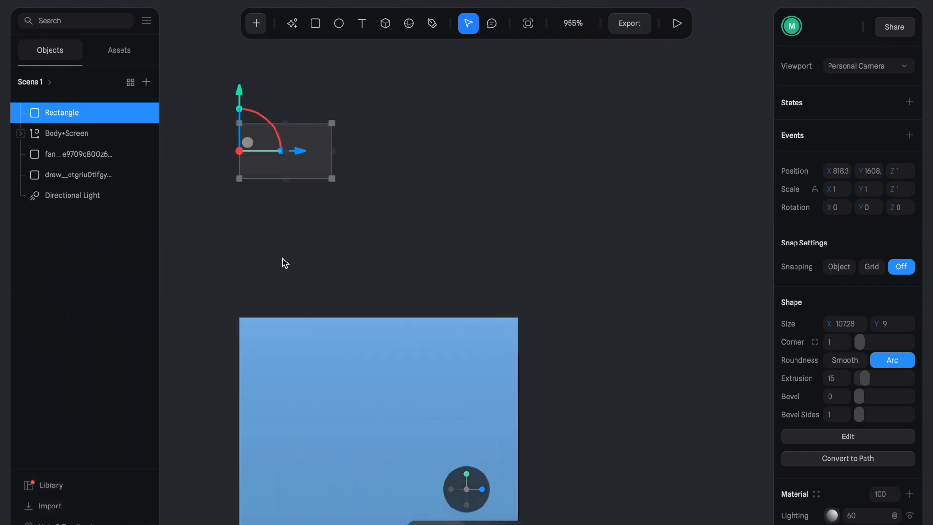
scroll(282, 258, up, 3)
drag(258, 122, 278, 239)
scroll(279, 270, up, 4)
scroll(278, 270, left, 4)
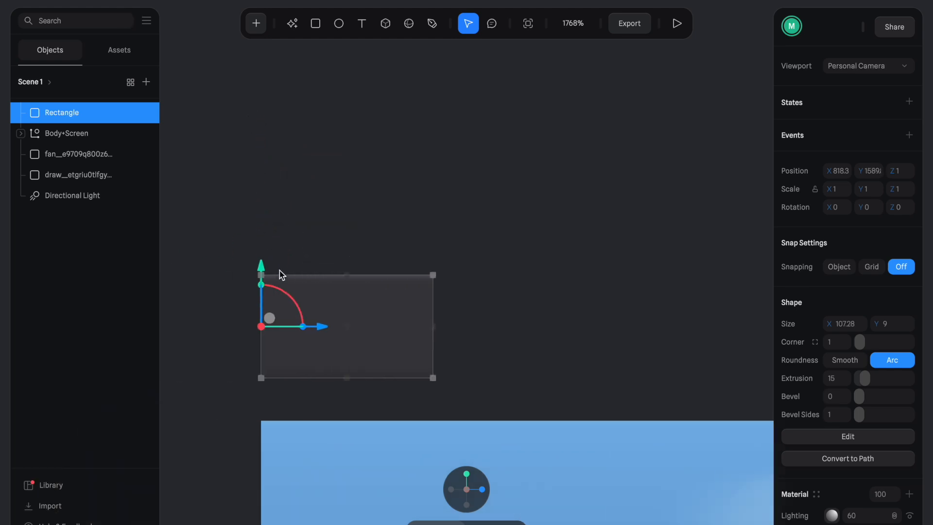
click(470, 264)
click(452, 302)
- Increase the button rectangle's corner value to 7, compare Smooth roundness and keep Arc
alt+drag(423, 329, 523, 311)
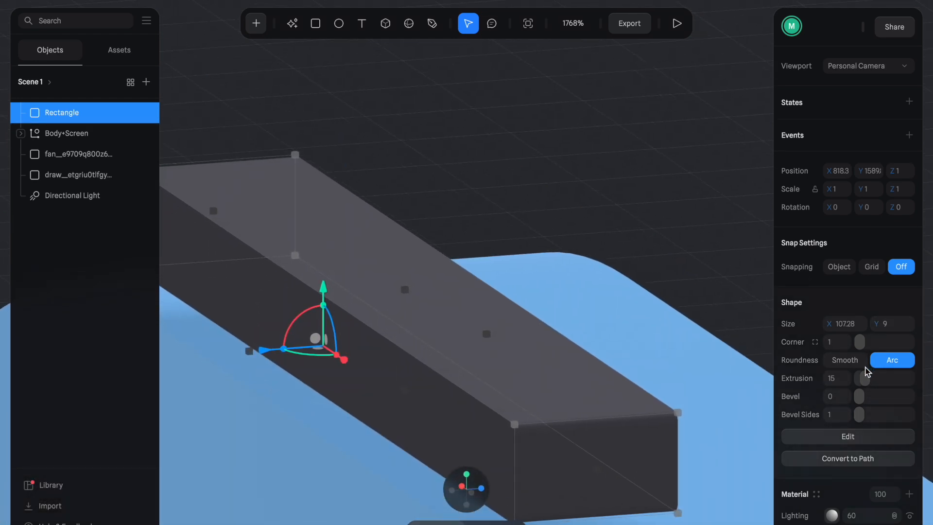
drag(860, 342, 865, 343)
alt+drag(597, 431, 678, 360)
click(839, 360)
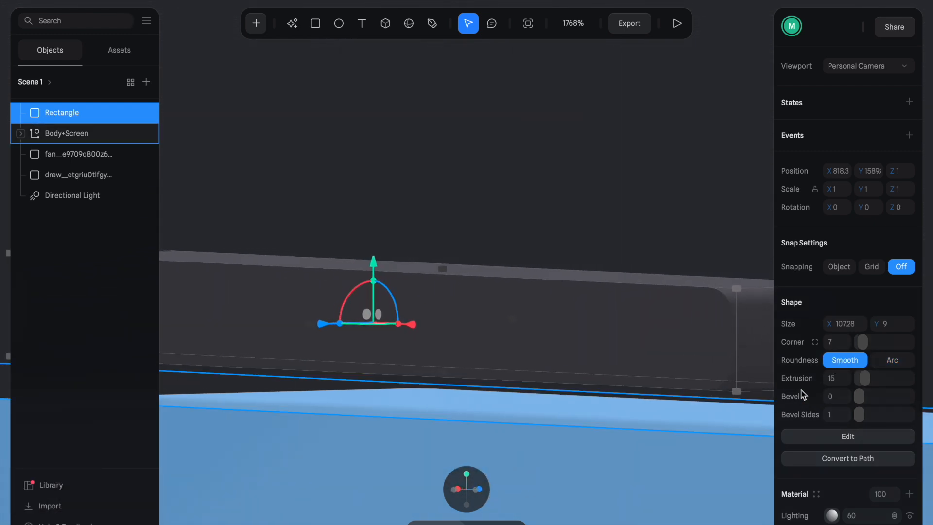
click(878, 362)
- Rotate the button rectangle to -90 degrees around X so its rounded face points upward
alt+drag(743, 271, 476, 339)
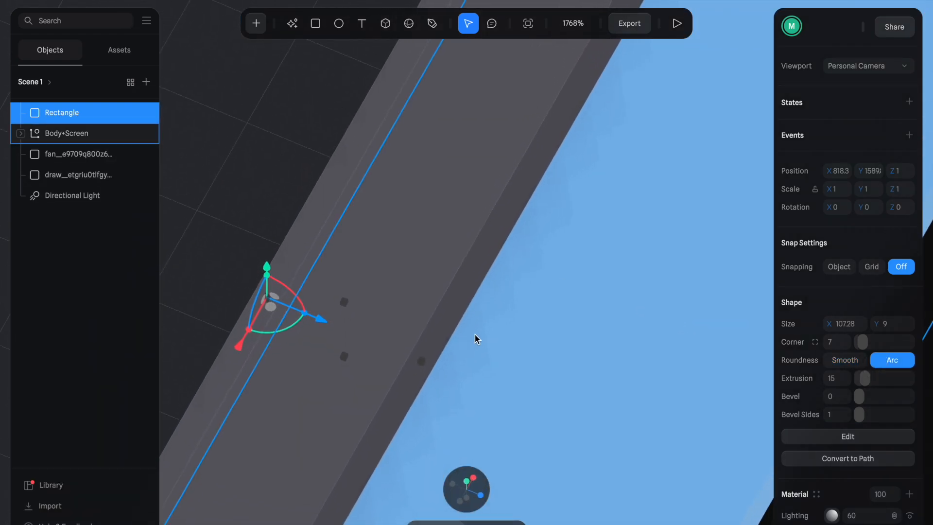
scroll(476, 339, down, 10)
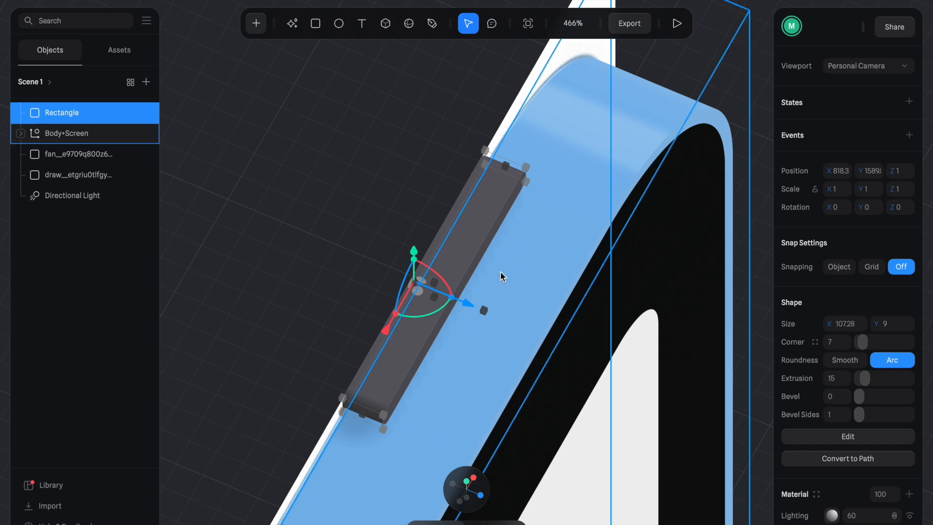
drag(443, 280, 409, 260)
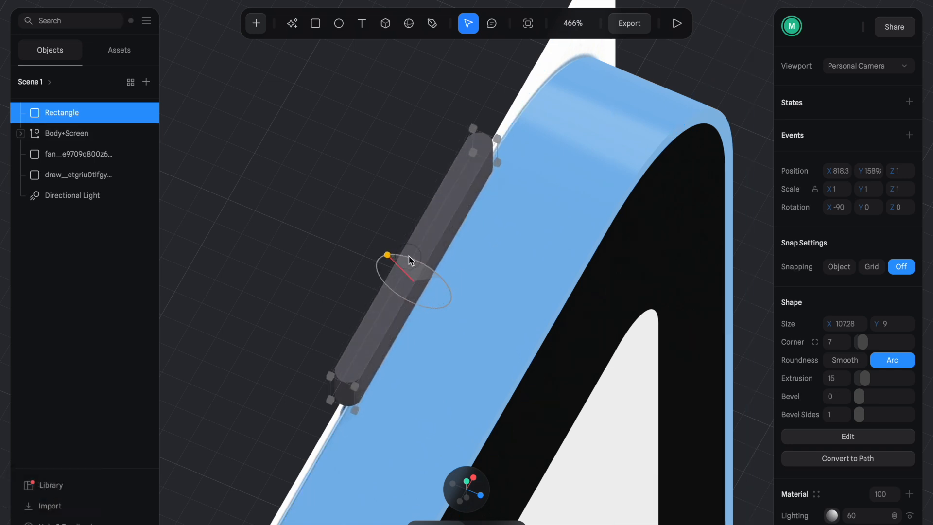
- From the side view, shift the button across the body's thickness to about Z 17 and lower it onto the upper edge
alt+drag(498, 340, 511, 301)
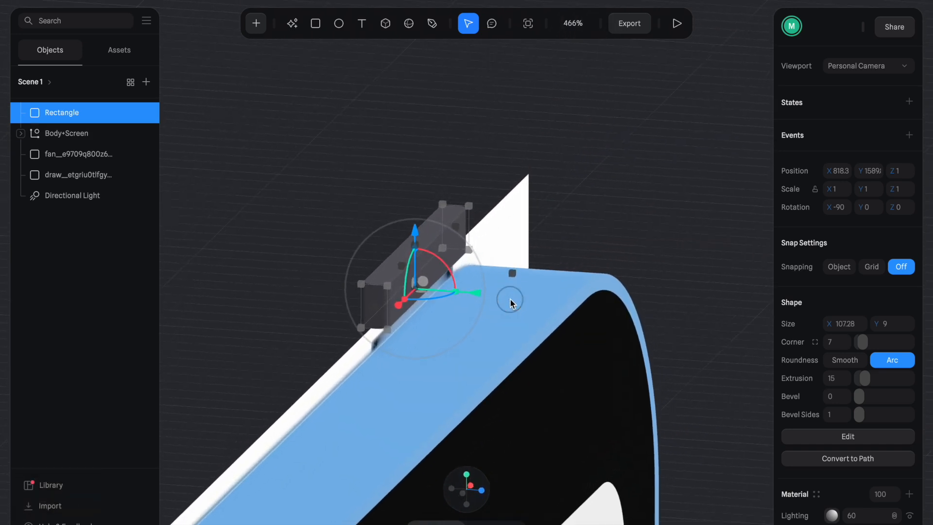
click(461, 496)
drag(360, 287, 412, 288)
drag(469, 225, 469, 255)
alt+drag(577, 327, 474, 354)
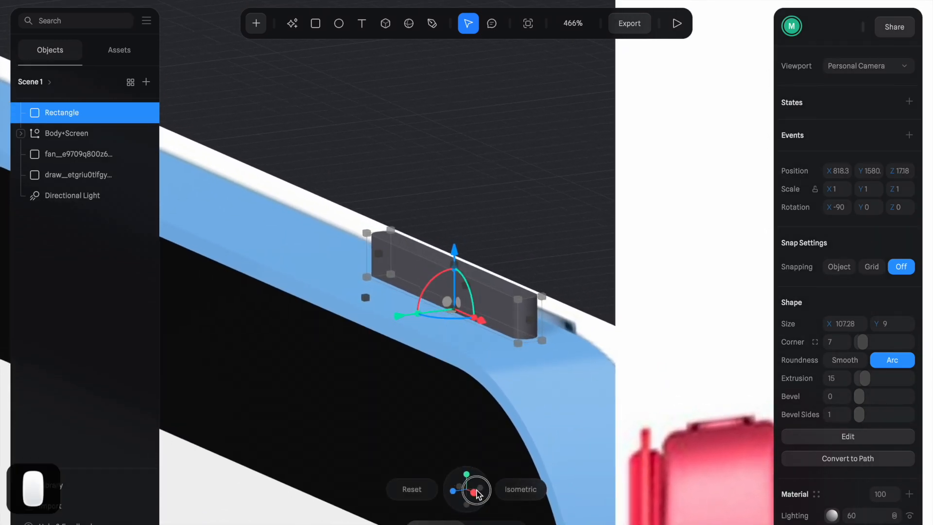
- Align the button's side with the button on the side-view reference image and widen it to about 24 to match
click(475, 492)
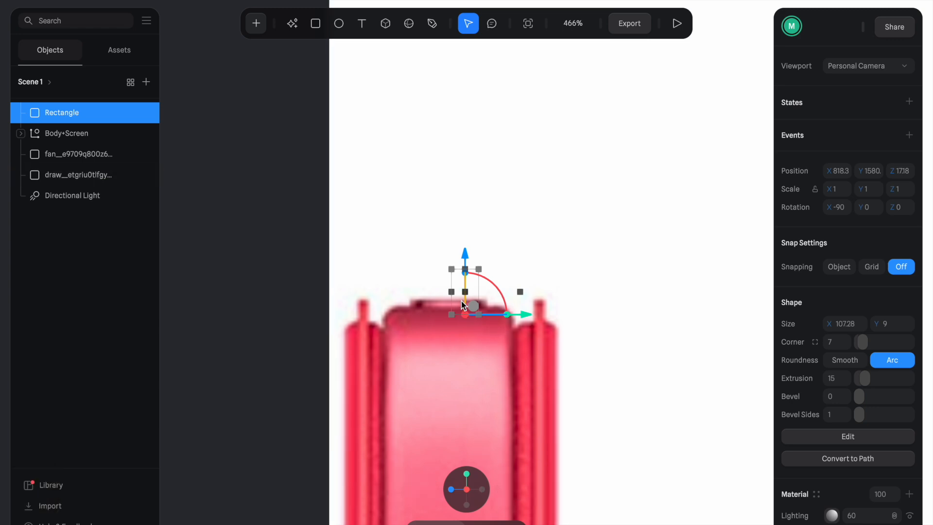
mouse_move(523, 315)
mouse_down()
mouse_move(485, 312)
mouse_move(526, 315)
mouse_up()
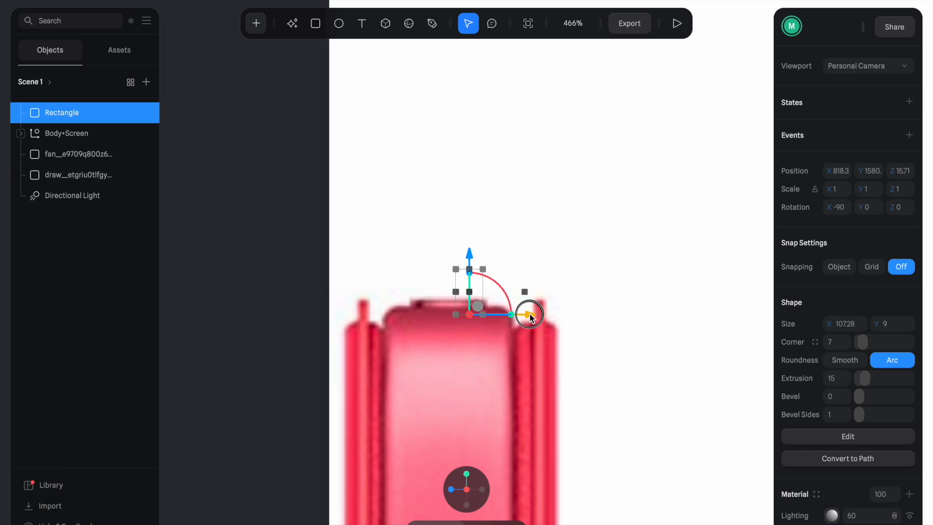
drag(457, 292, 410, 292)
alt+drag(427, 358, 431, 355)
click(466, 490)
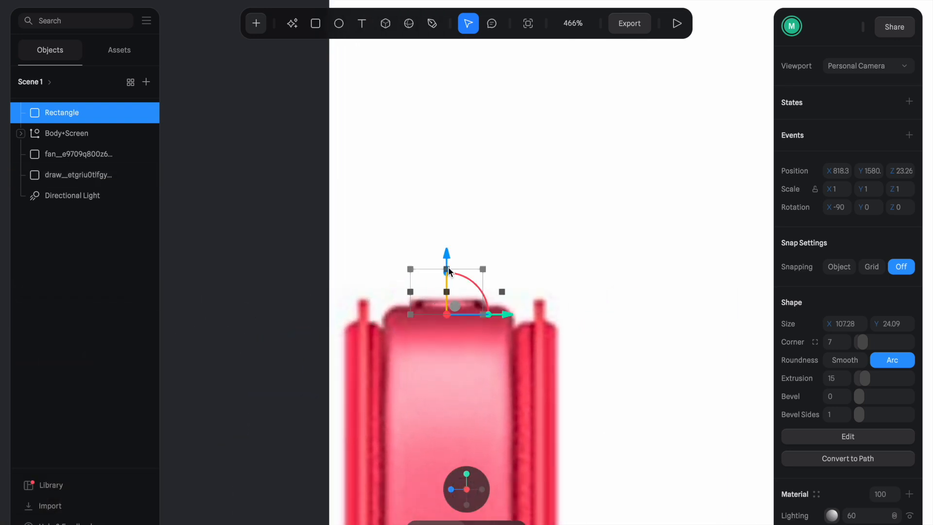
- Lower the button to the reference button's height and reduce its extrusion to about 7.9
drag(447, 255, 451, 280)
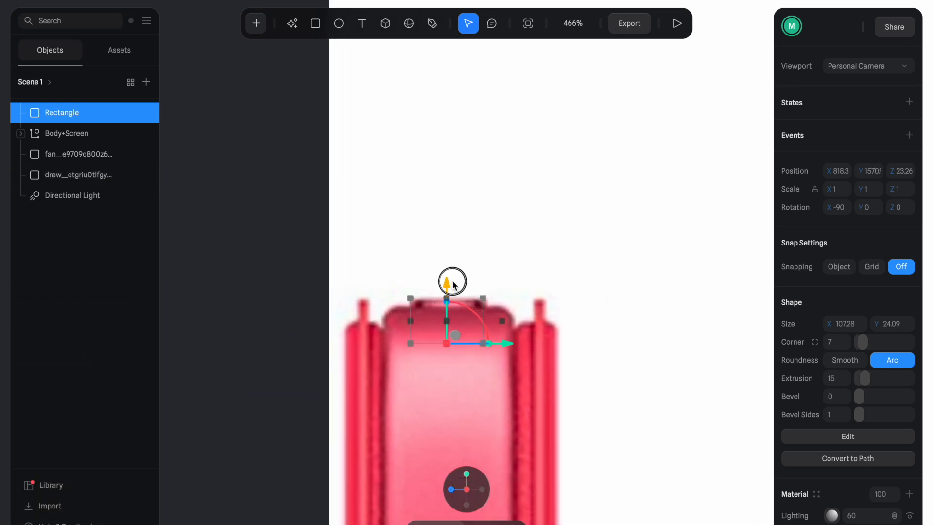
drag(445, 343, 435, 324)
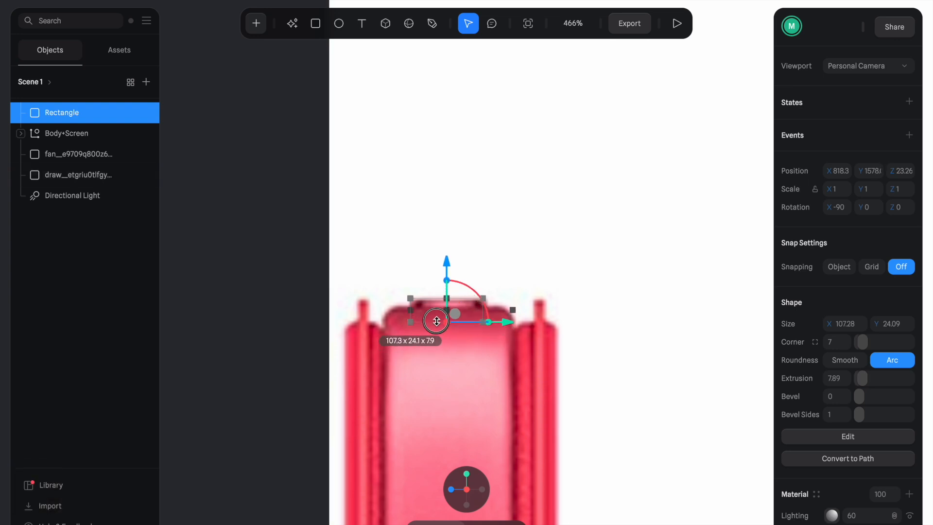
alt+drag(264, 273, 340, 272)
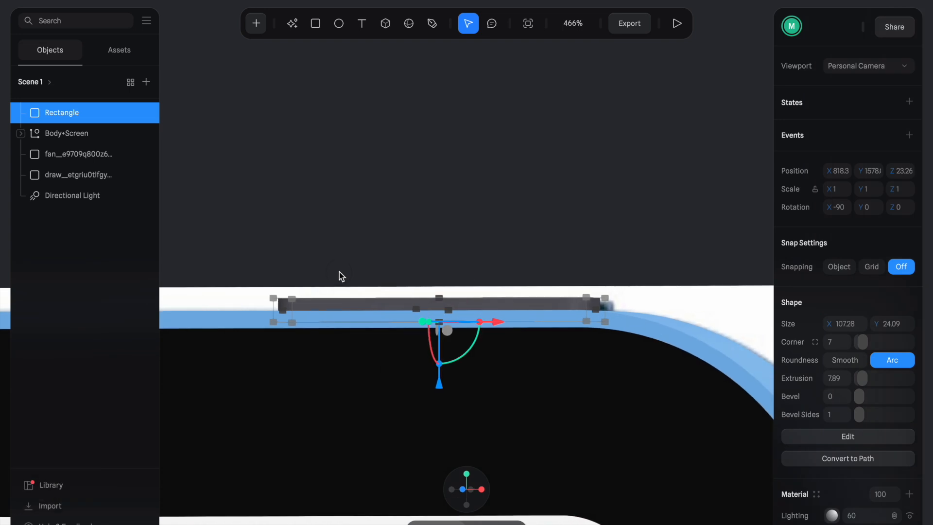
- Examine how the resized button sits on the iPad's upper edge from a distance and close up
scroll(339, 272, down, 5)
alt+drag(427, 233, 445, 243)
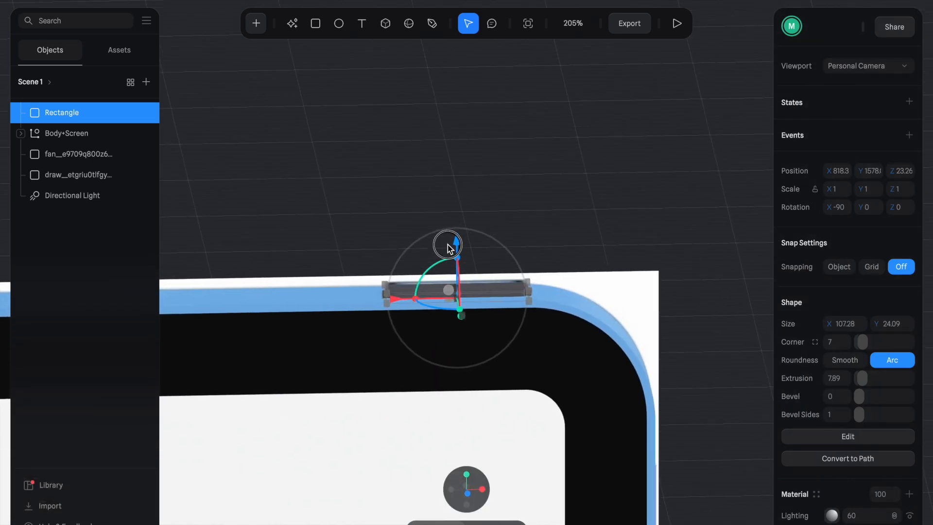
scroll(506, 265, down, 3)
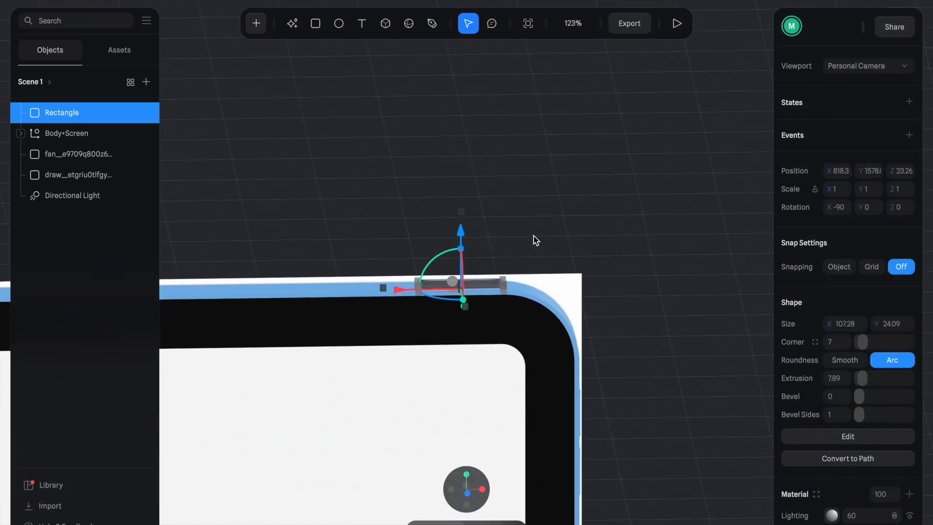
click(519, 281)
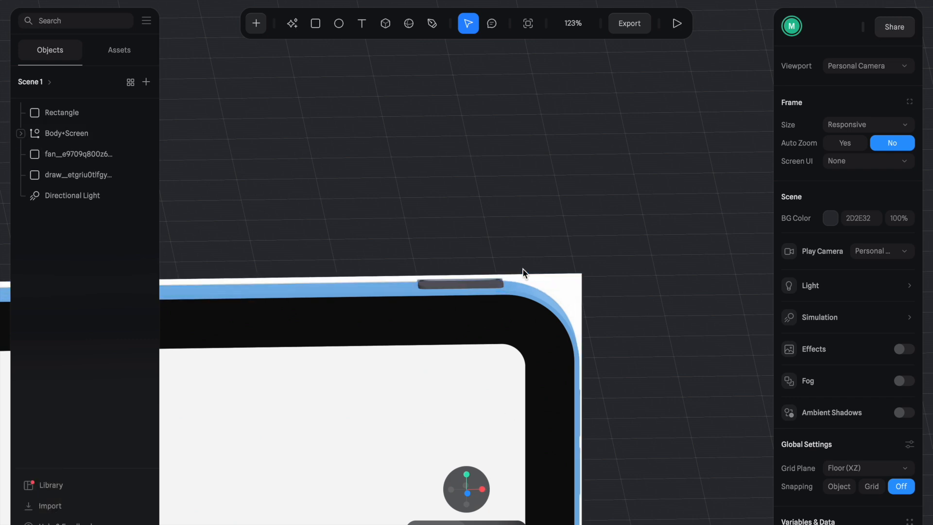
scroll(523, 270, down, 5)
scroll(523, 269, up, 10)
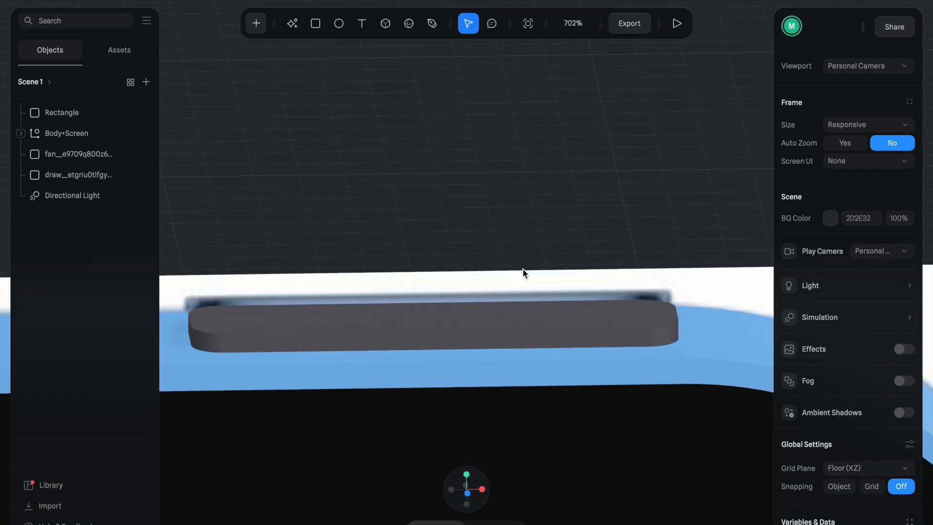
mouse_move(526, 248)
alt+mouse_down()
mouse_move(583, 244)
mouse_move(518, 246)
alt+mouse_up()
- Apply the Blue glass material asset to the button rectangle
click(528, 336)
click(536, 315)
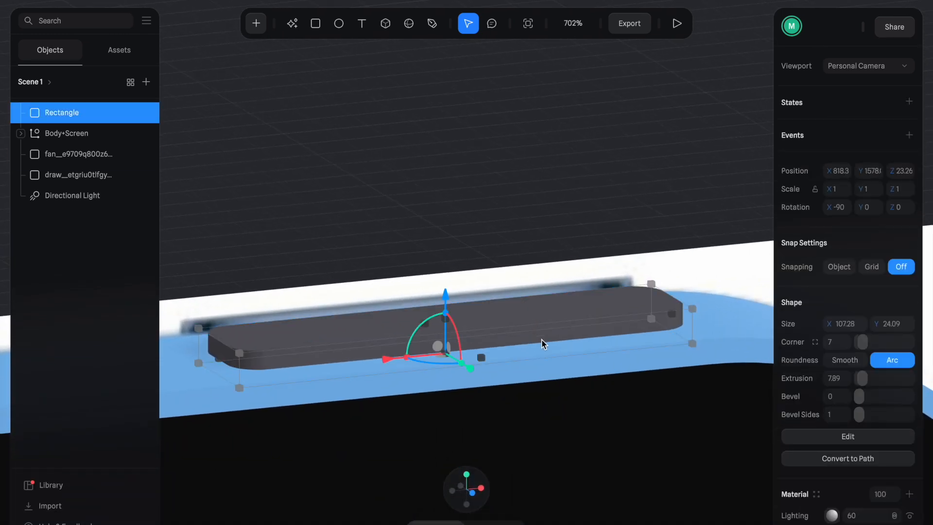
scroll(534, 337, down, 5)
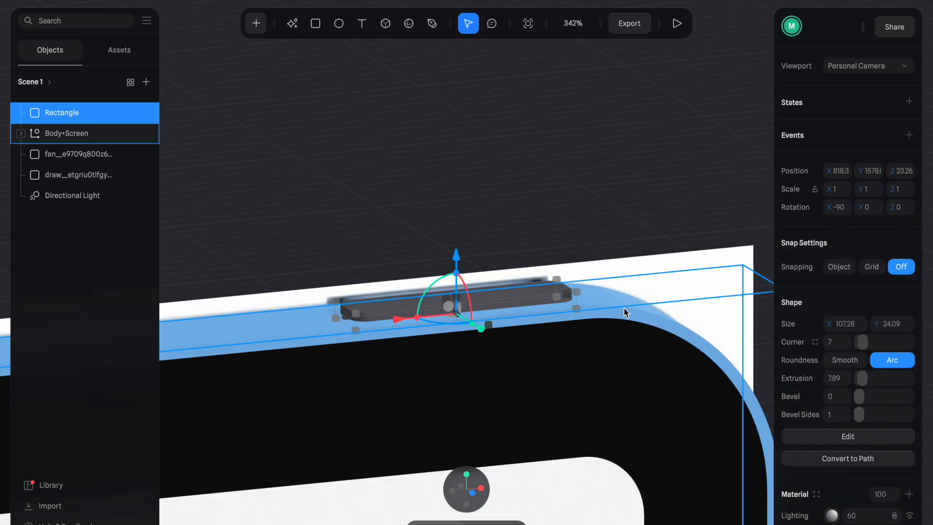
scroll(778, 406, down, 5)
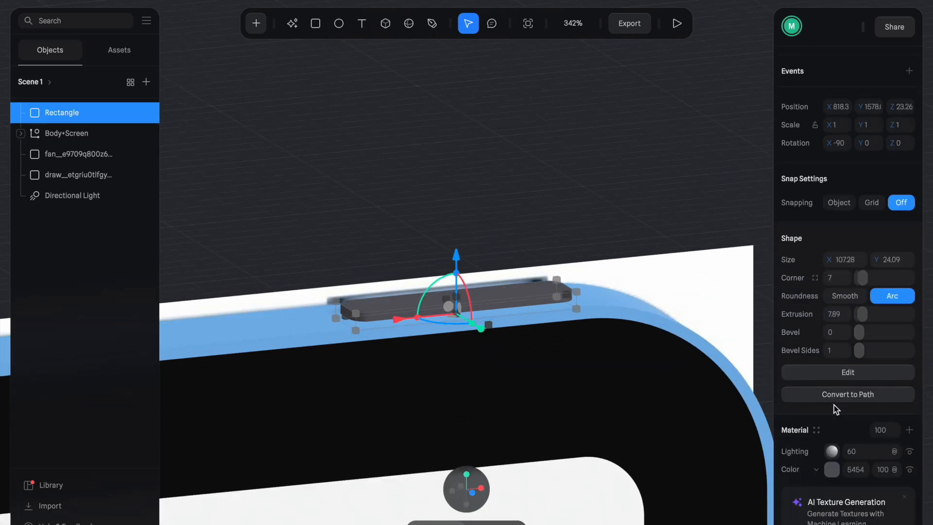
scroll(833, 310, down, 5)
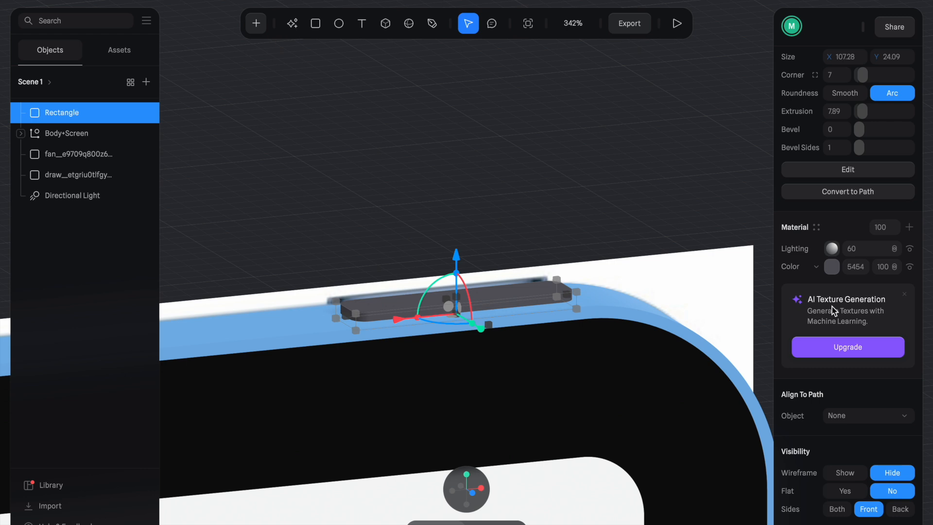
click(819, 227)
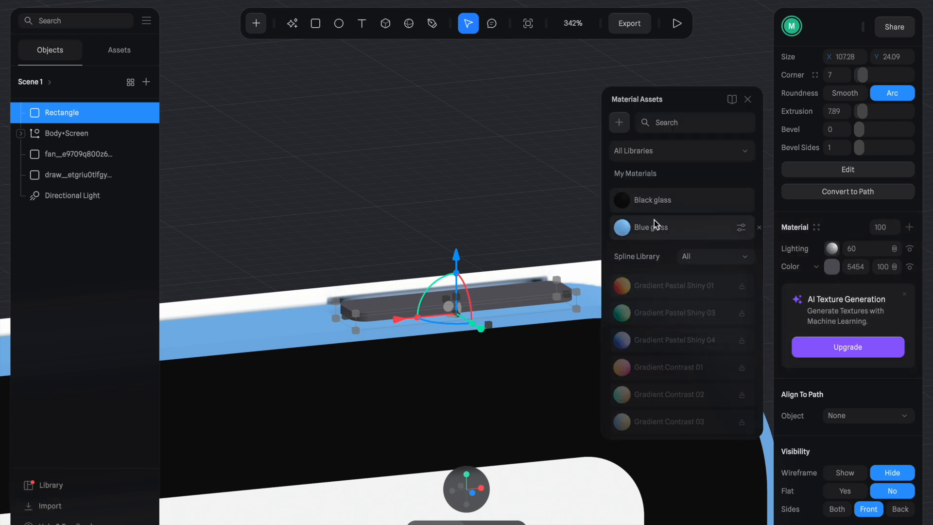
click(631, 226)
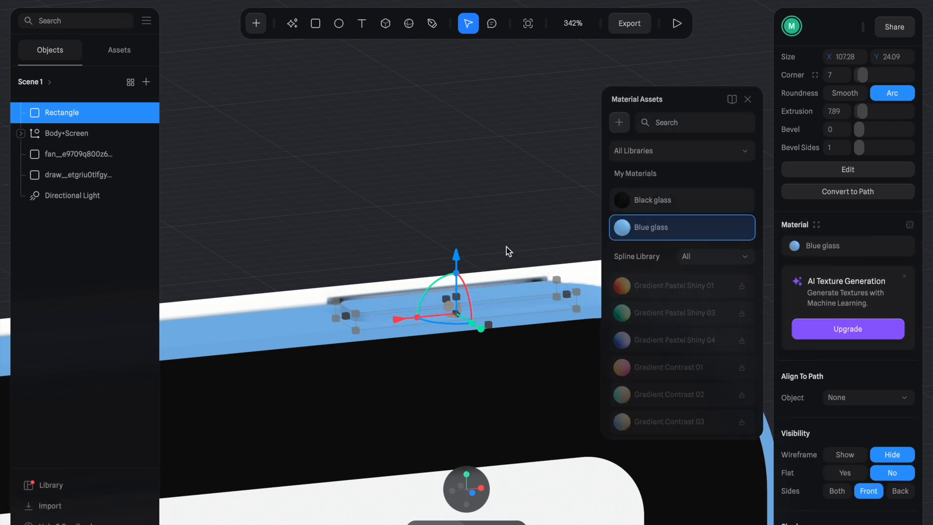
click(410, 228)
- Check the button's settings and its blue finish against the iPad body from several angles
alt+drag(409, 228, 365, 239)
click(432, 303)
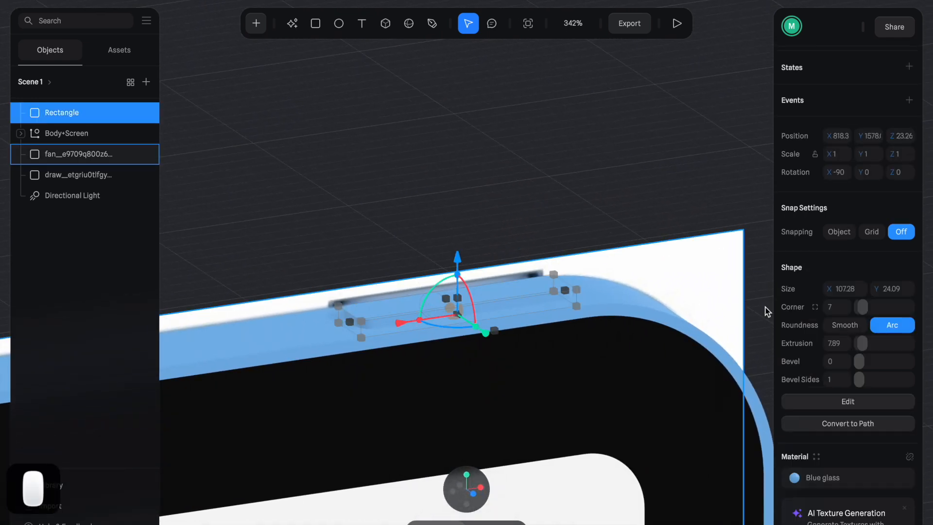
scroll(797, 405, down, 5)
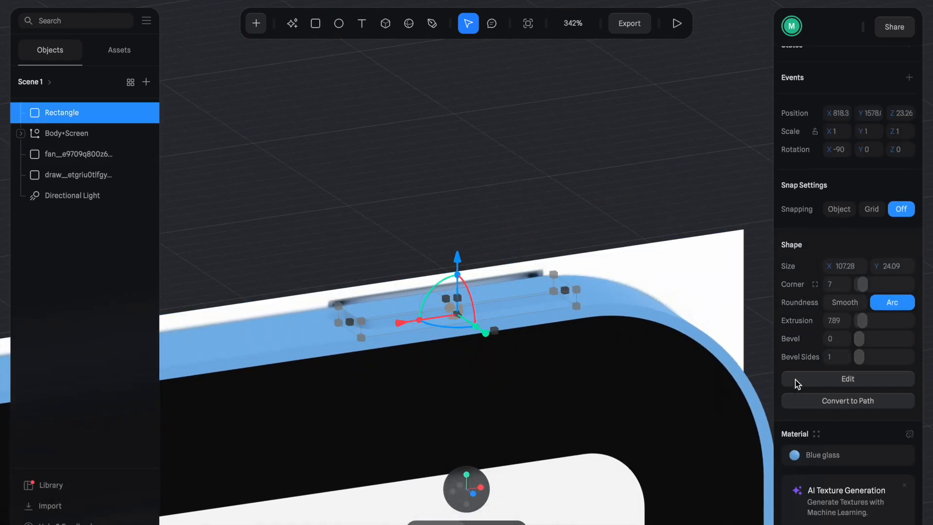
click(499, 230)
scroll(500, 234, down, 5)
alt+drag(618, 278, 592, 263)
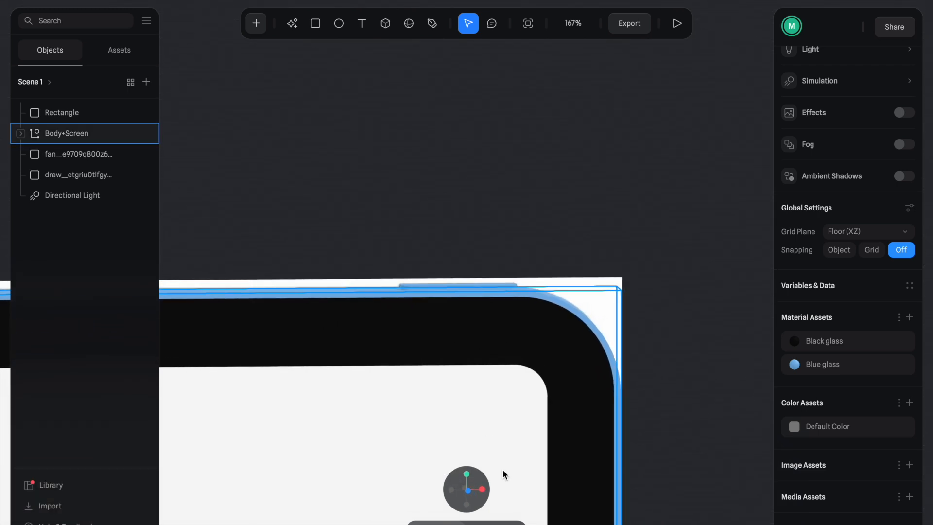
- Rename the blue rectangle on the tablet's upper edge as Power button
click(482, 290)
double_click(69, 115)
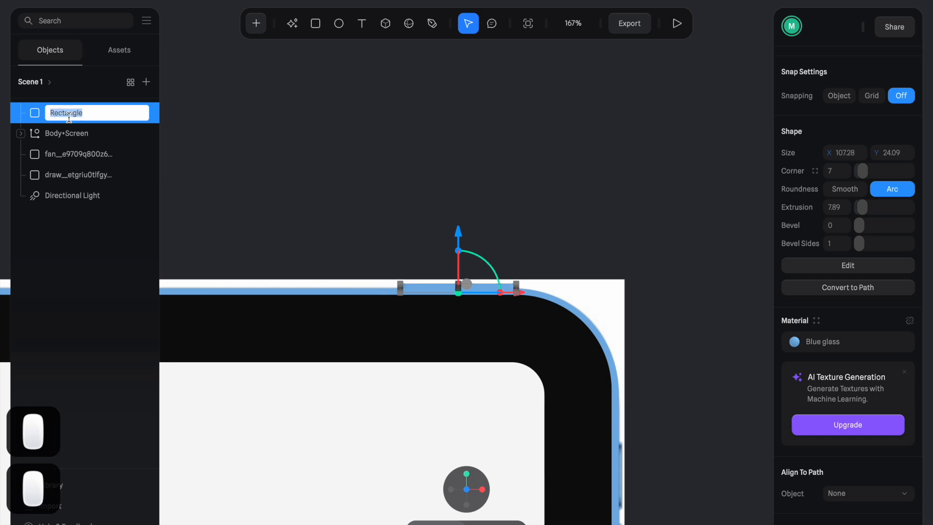
text(Poer)
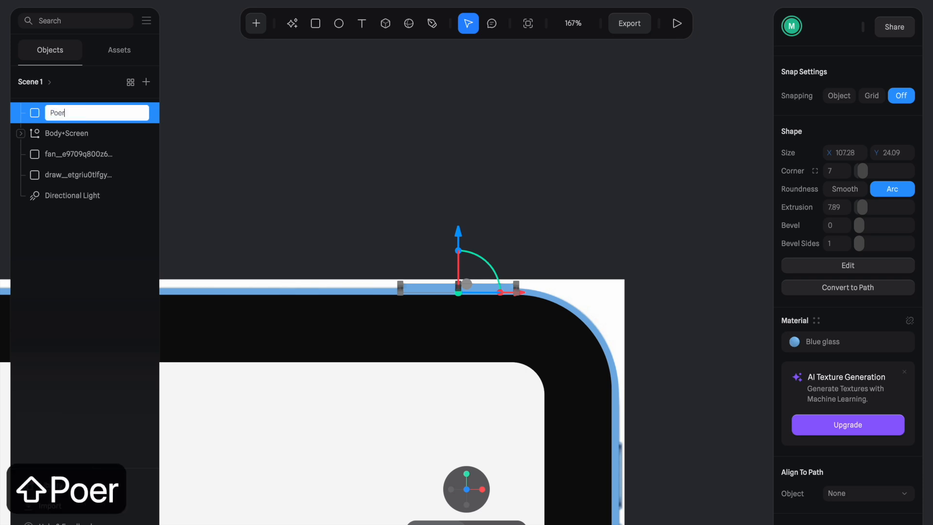
key(BackSpace)
key(BackSpace)
key(BackSpace)
text(wer button)
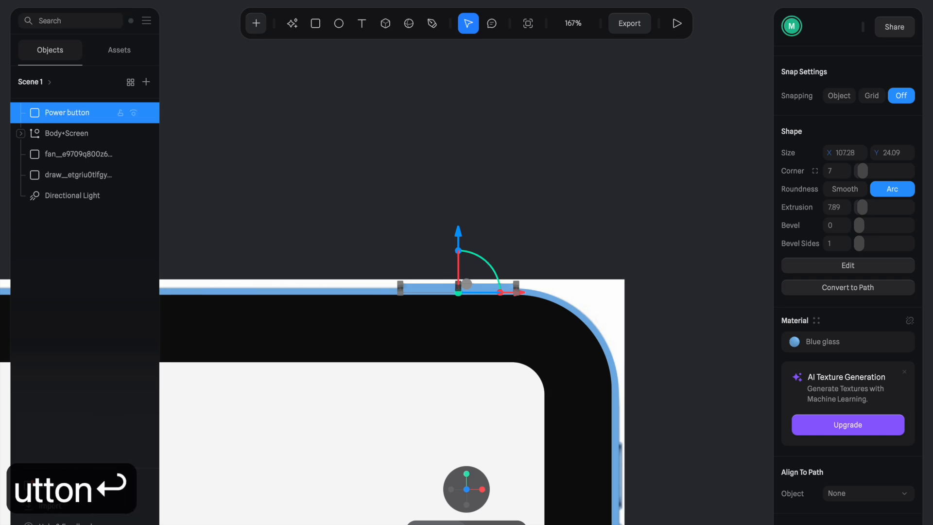
- Duplicate the power button once and name the copy Volume button
key(super+d)
double_click(62, 115)
text(Volu)
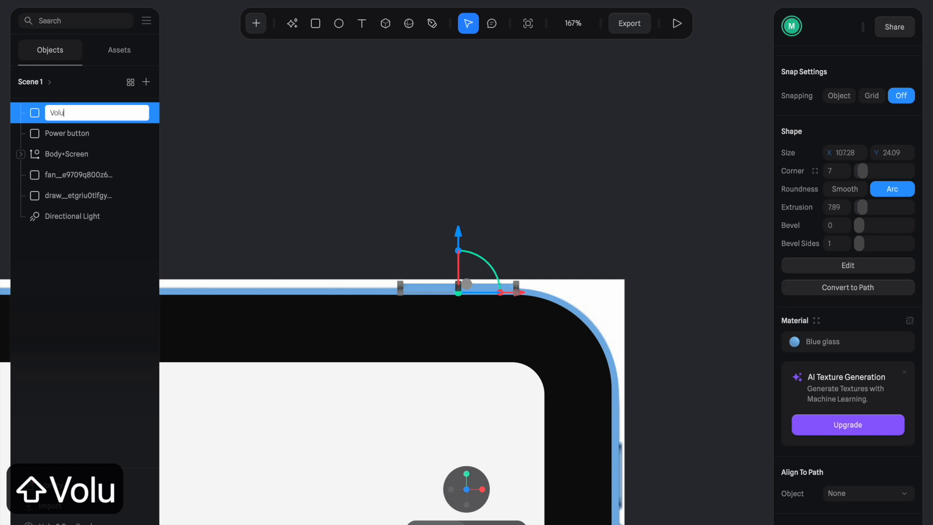
text(me bu)
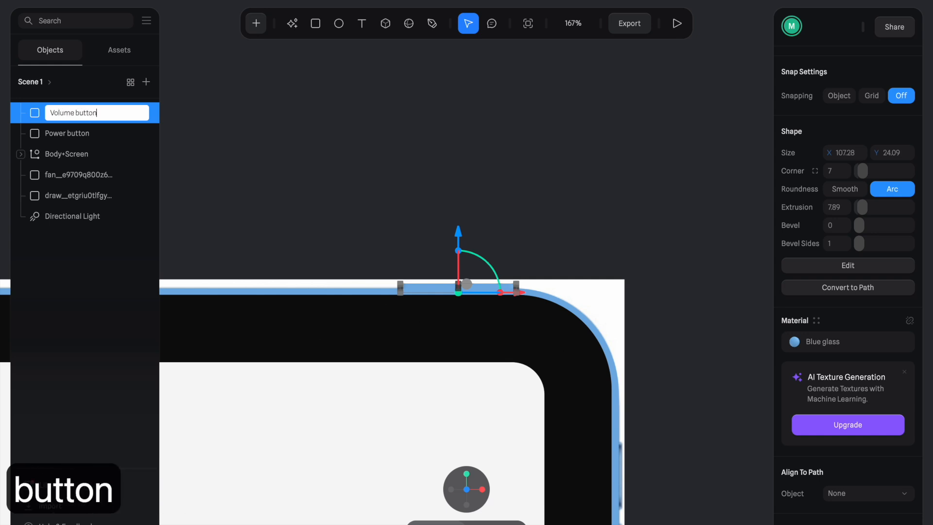
text(tton)
key(Return)
key(super+d)
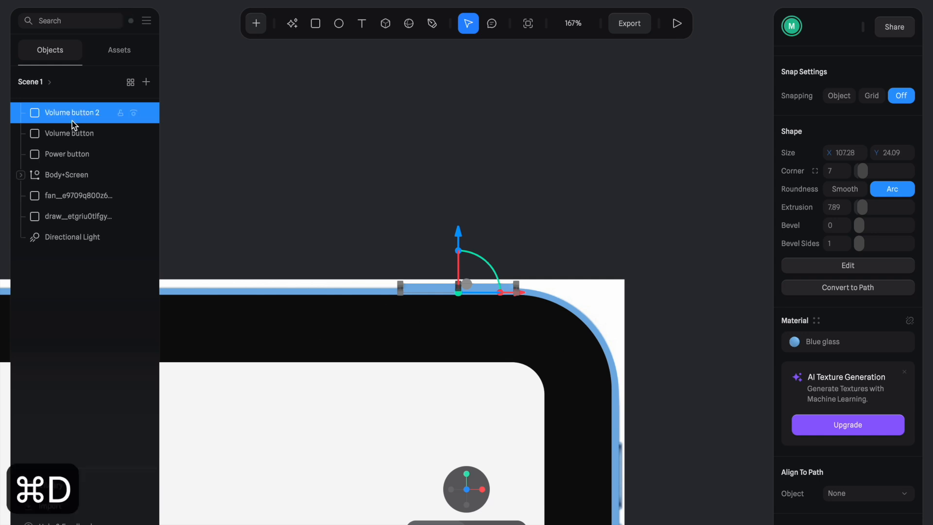
key(super+z)
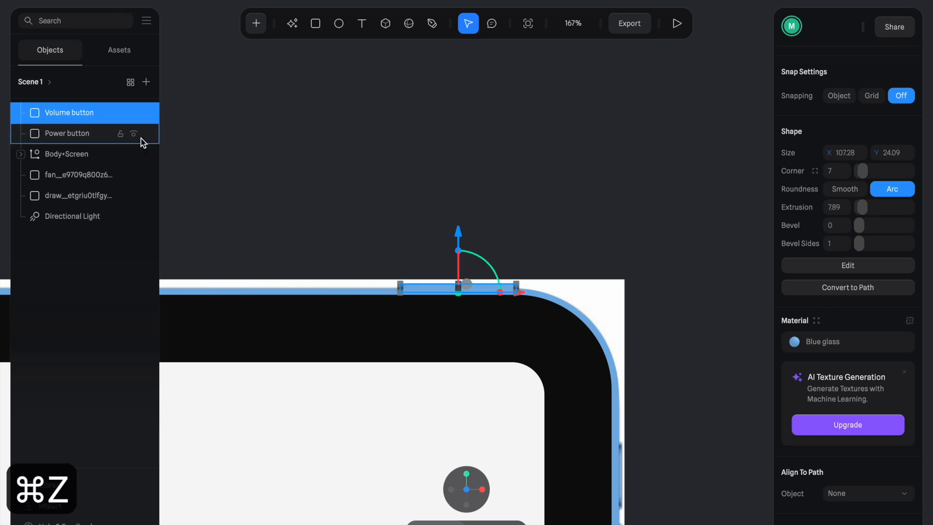
- Turn the volume button vertical at the tablet's corner and move it down to the upper button outline on the side-view reference image
shift+drag(481, 258, 665, 293)
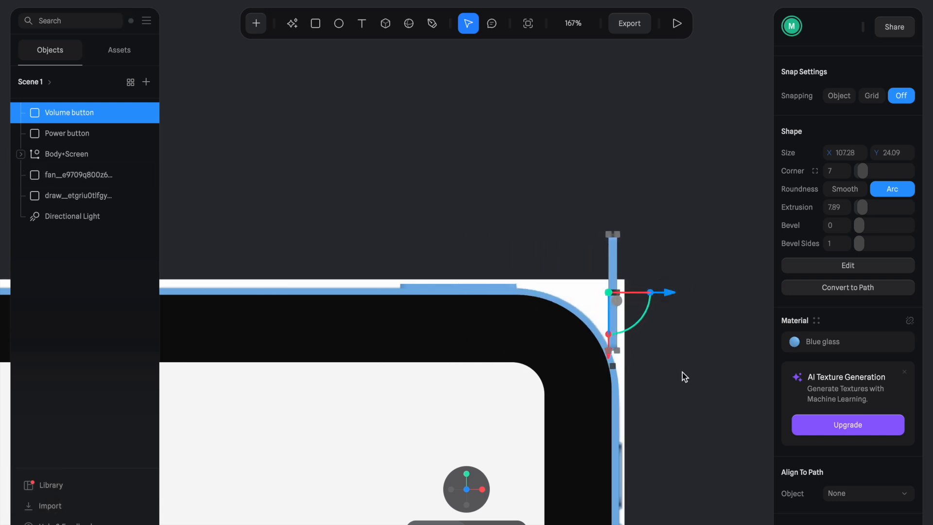
alt+drag(683, 377, 582, 392)
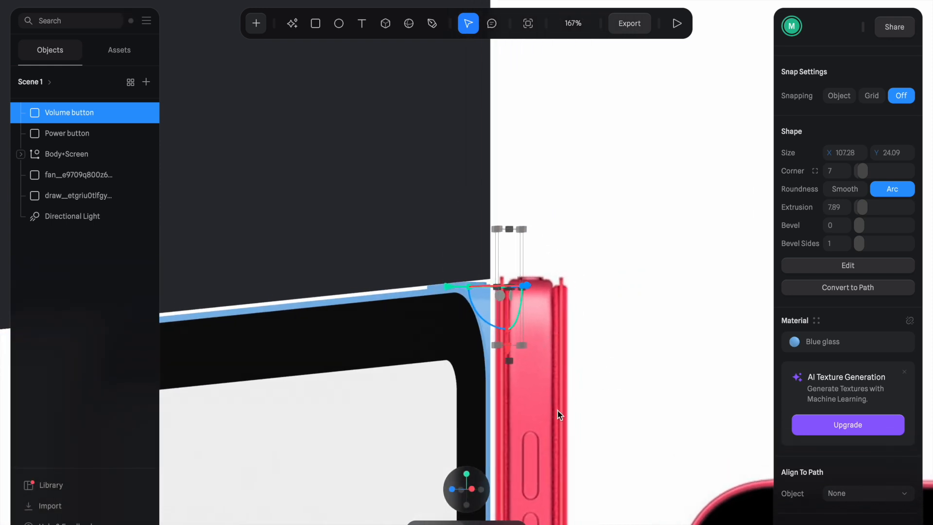
click(472, 488)
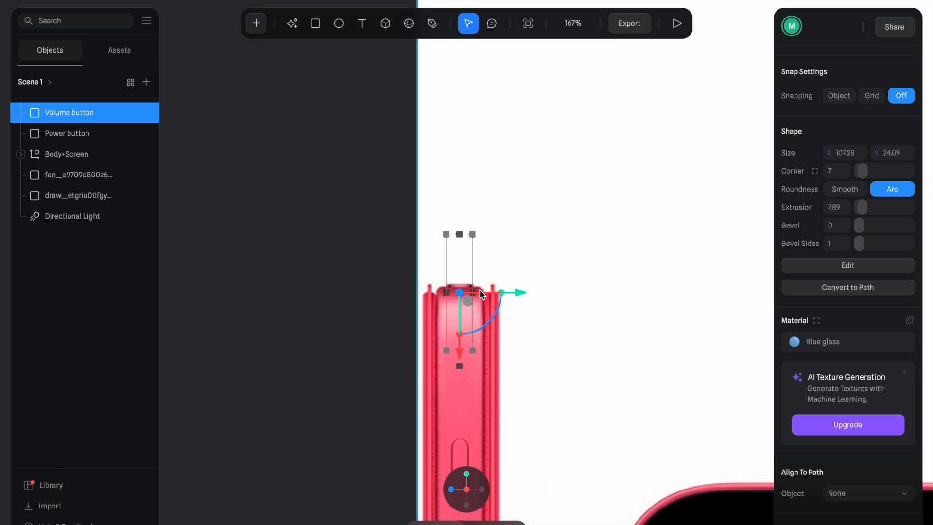
drag(461, 354, 463, 450)
scroll(462, 450, down, 3)
ctrl+scroll(462, 366, up, 4)
ctrl+scroll(462, 365, up, 6)
scroll(462, 253, down, 2)
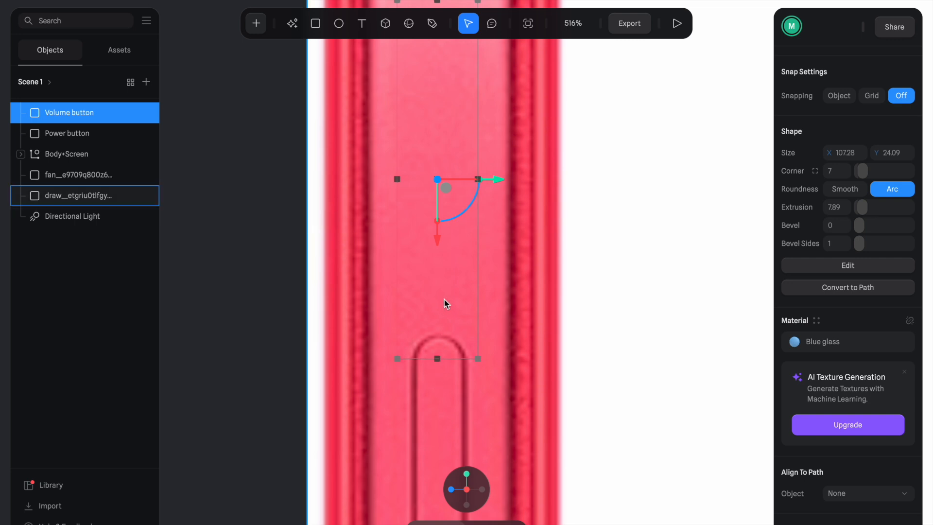
drag(437, 235, 454, 416)
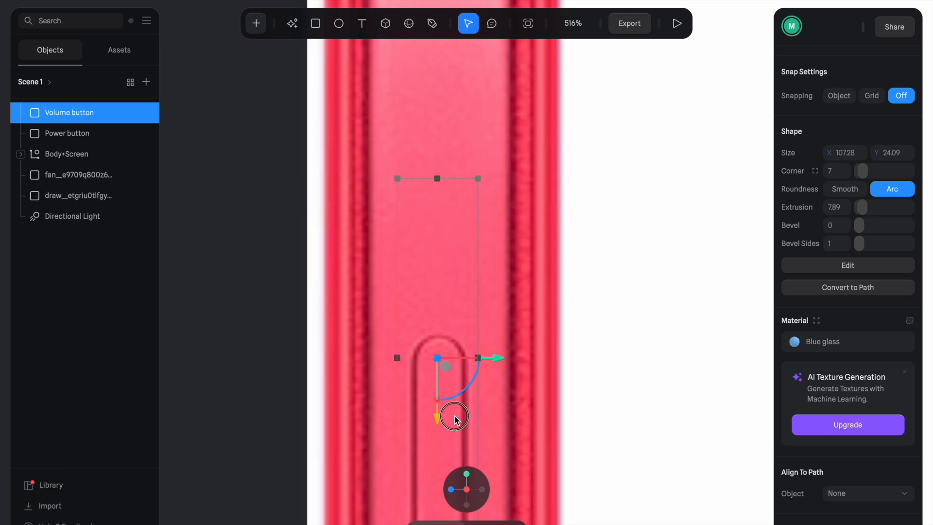
scroll(476, 386, down, 6)
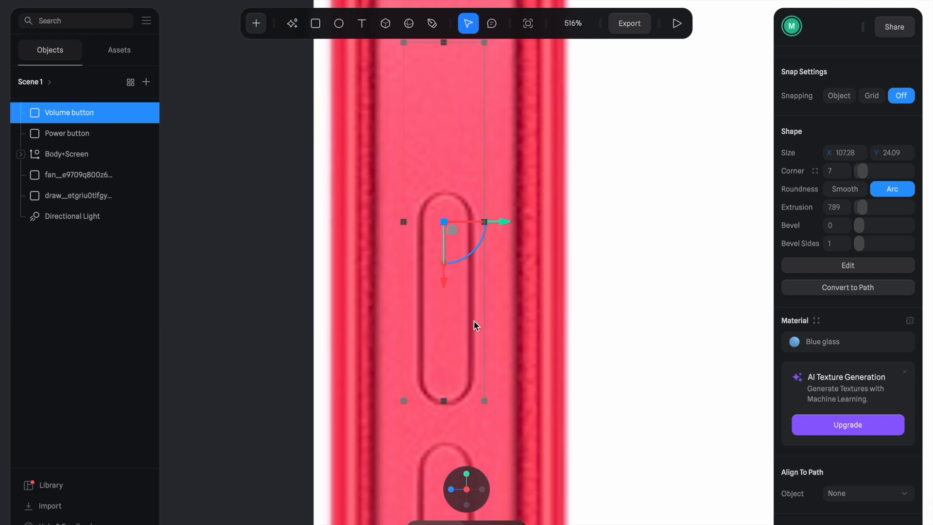
- Resize the volume button to about 63 by 16 so it matches the upper button outline on the reference
drag(484, 290, 478, 311)
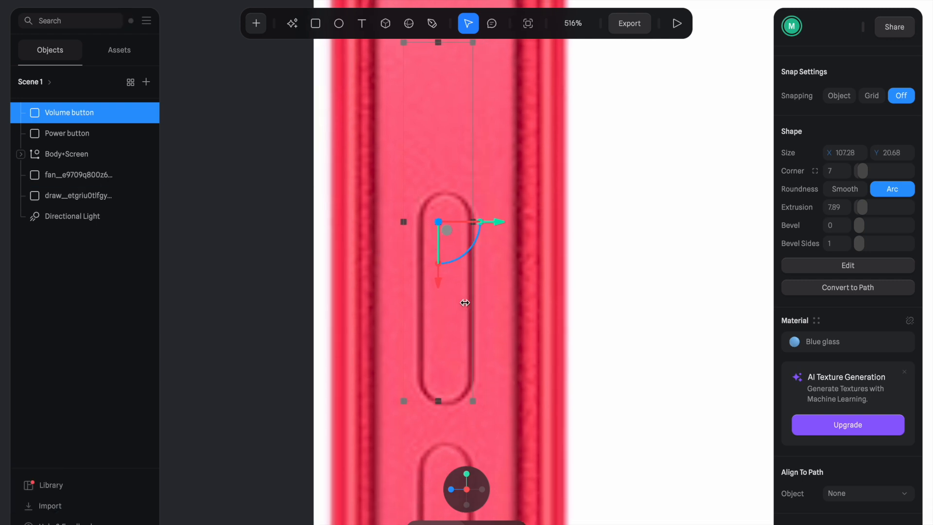
drag(404, 238, 407, 242)
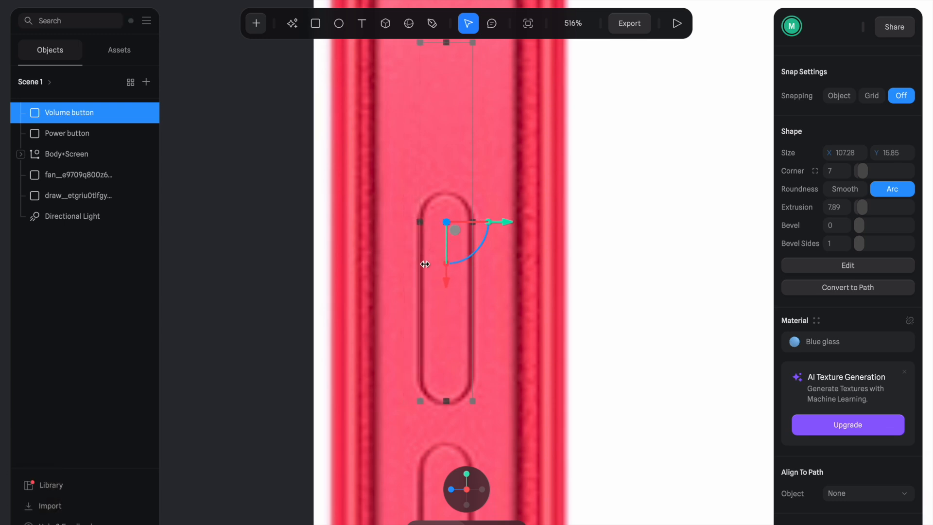
drag(450, 403, 452, 408)
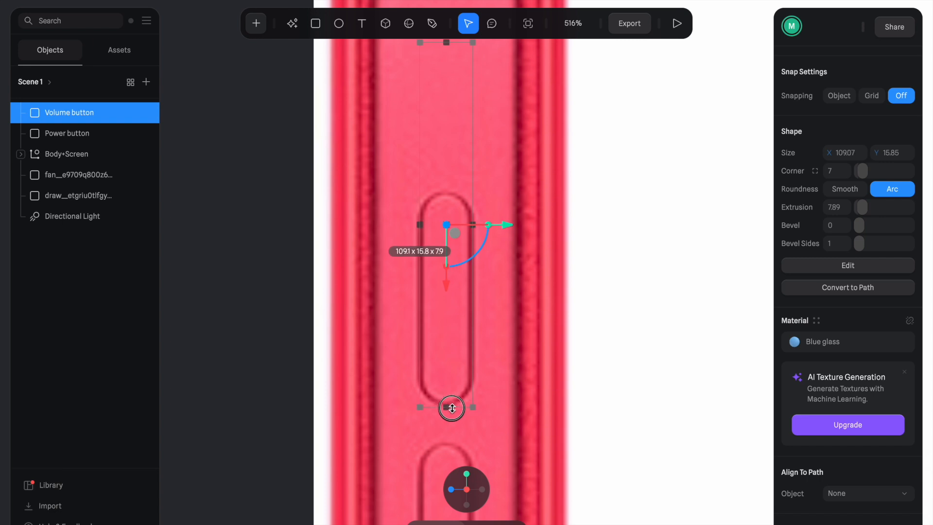
scroll(452, 404, up, 3)
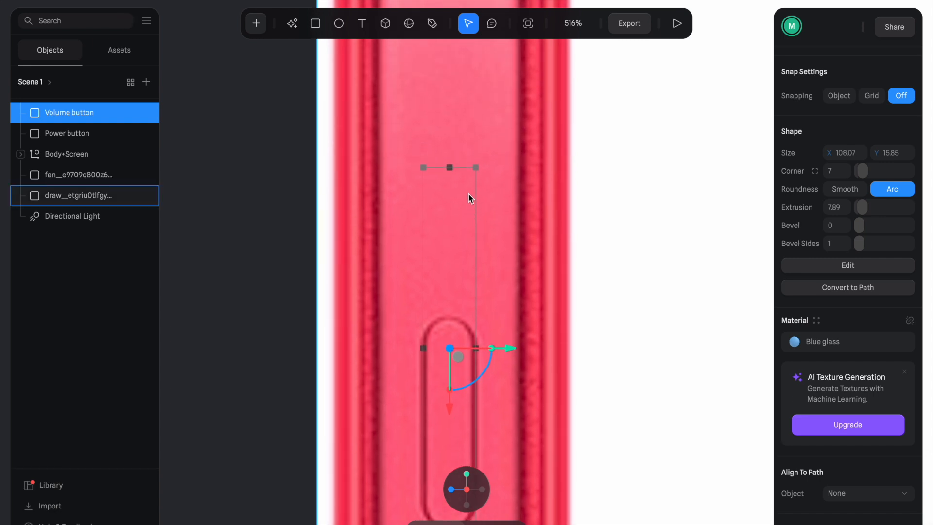
drag(461, 167, 467, 320)
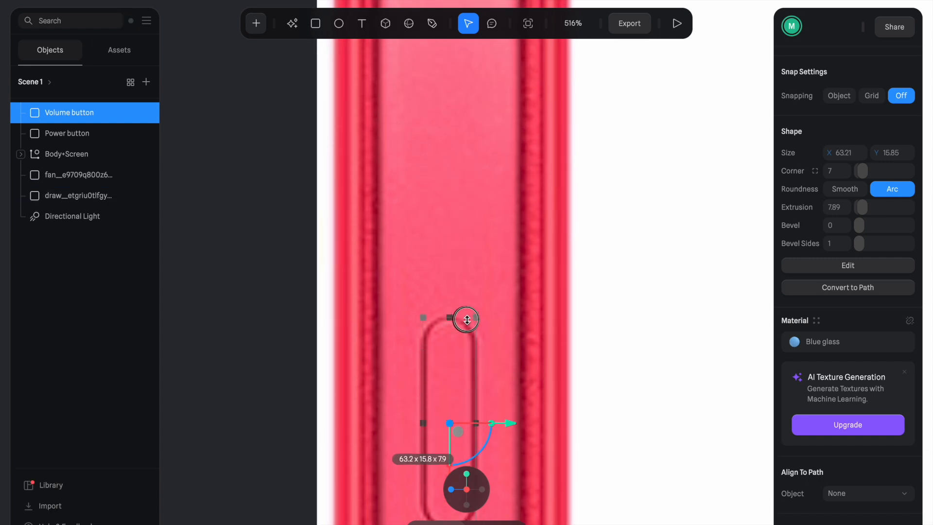
- Move the volume button outward so it protrudes from the tablet's side edge as far as the button in the front-view reference
alt+drag(499, 247, 558, 251)
scroll(566, 244, down, 5)
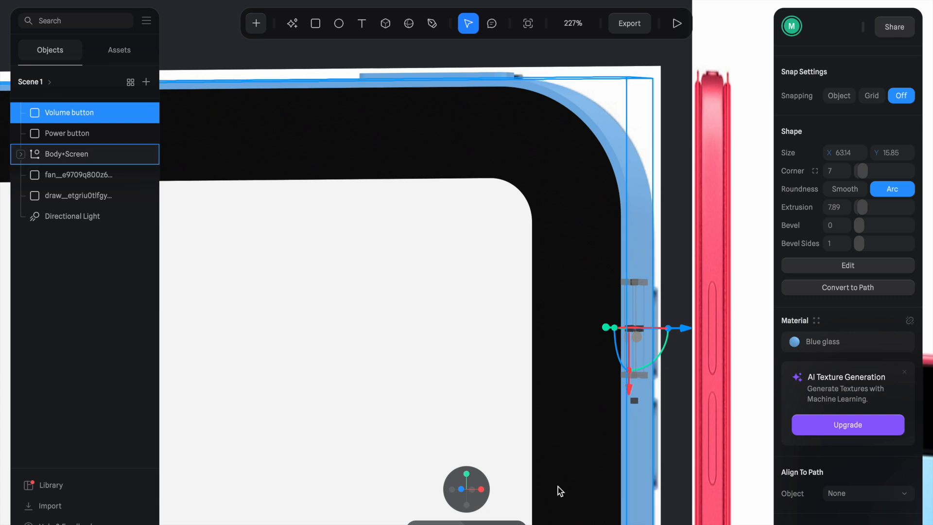
mouse_move(461, 494)
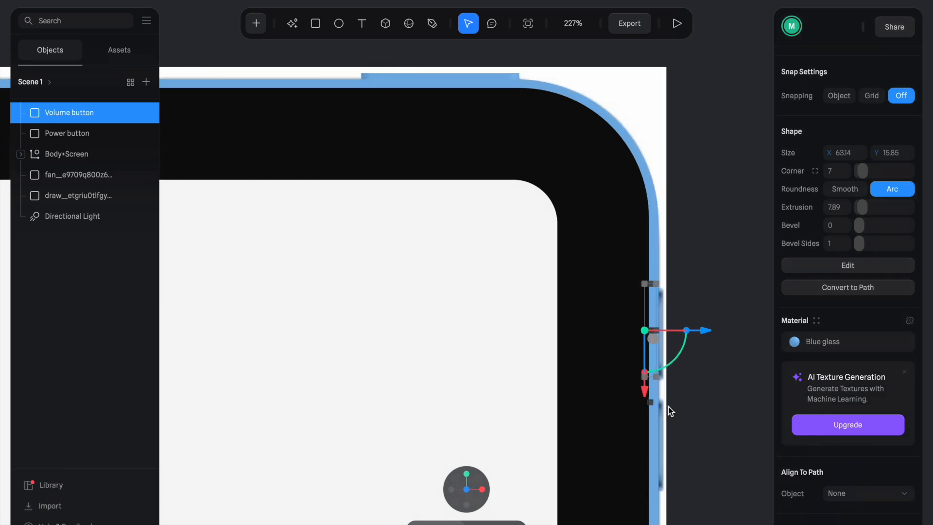
scroll(669, 406, up, 5)
scroll(669, 406, up, 4)
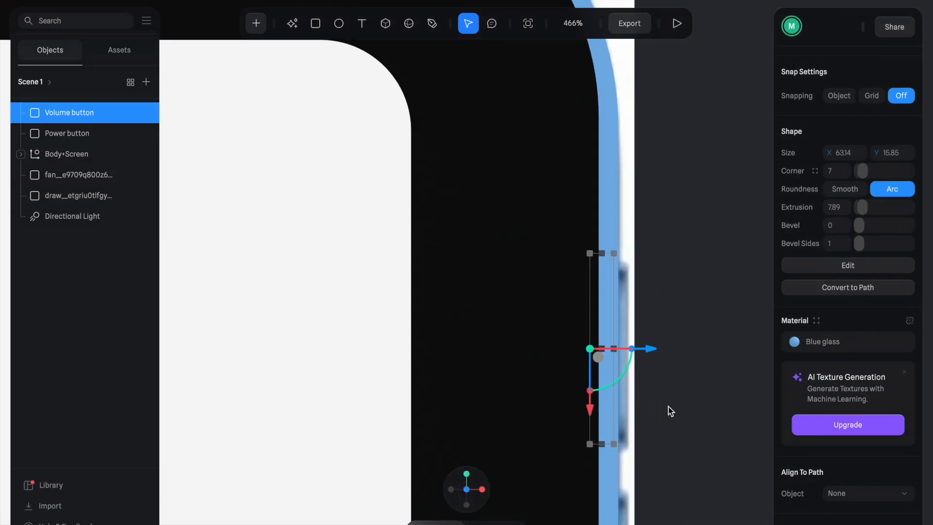
scroll(669, 407, right, 2)
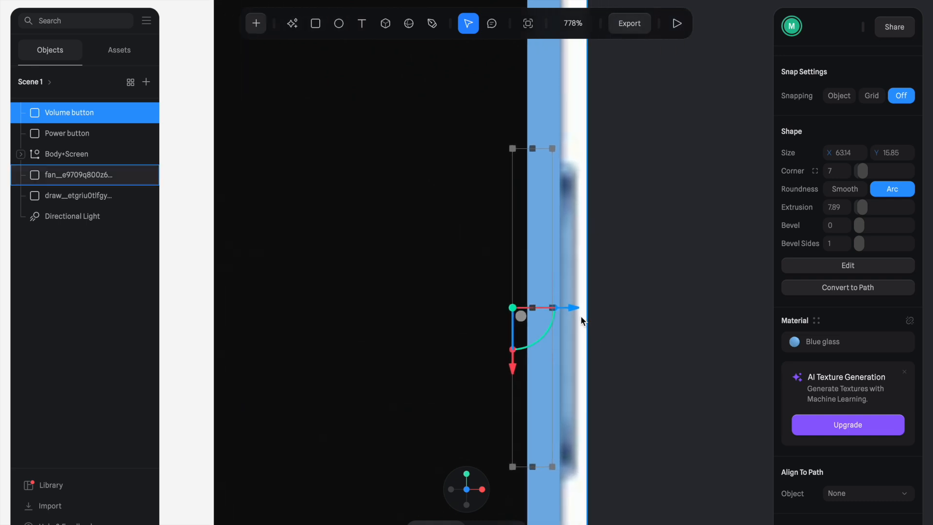
drag(577, 307, 596, 309)
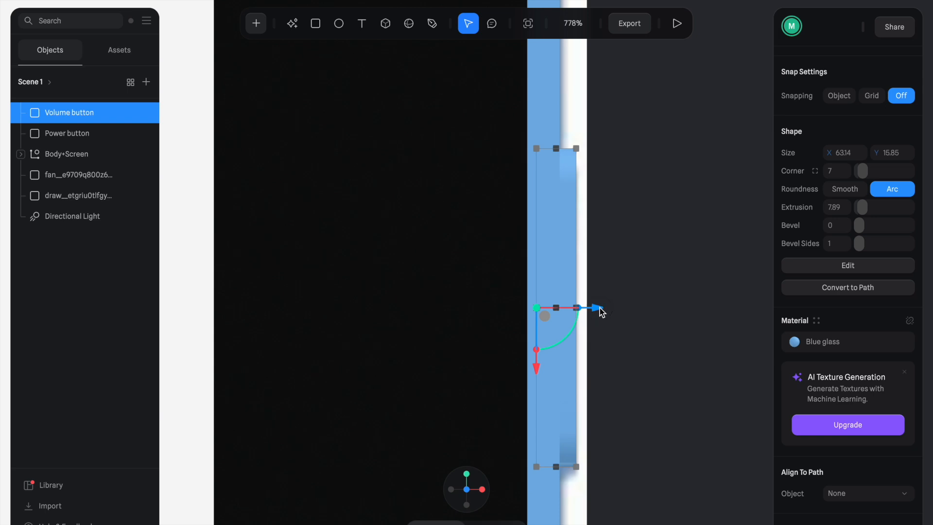
- Duplicate the volume button and move the copy down onto the lower button outline of the side reference
scroll(601, 311, down, 5)
drag(628, 336, 581, 339)
click(86, 113)
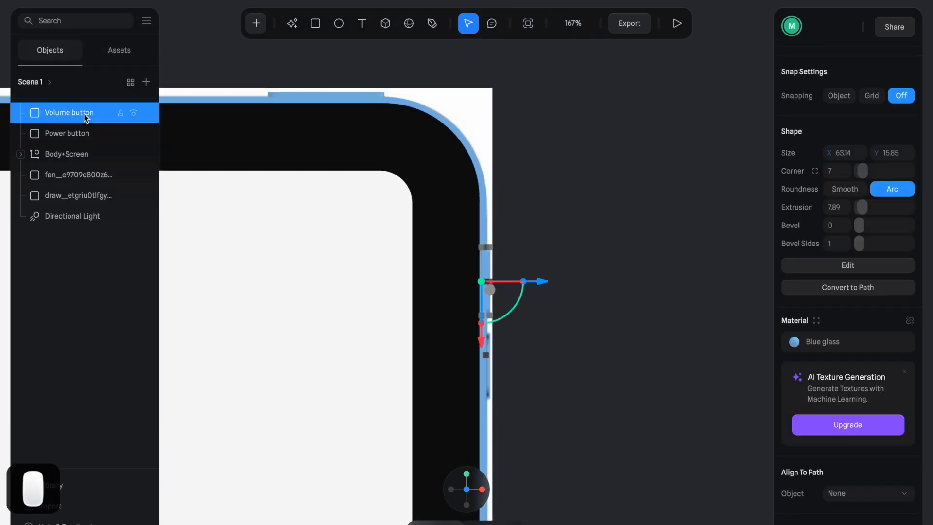
key(super+d)
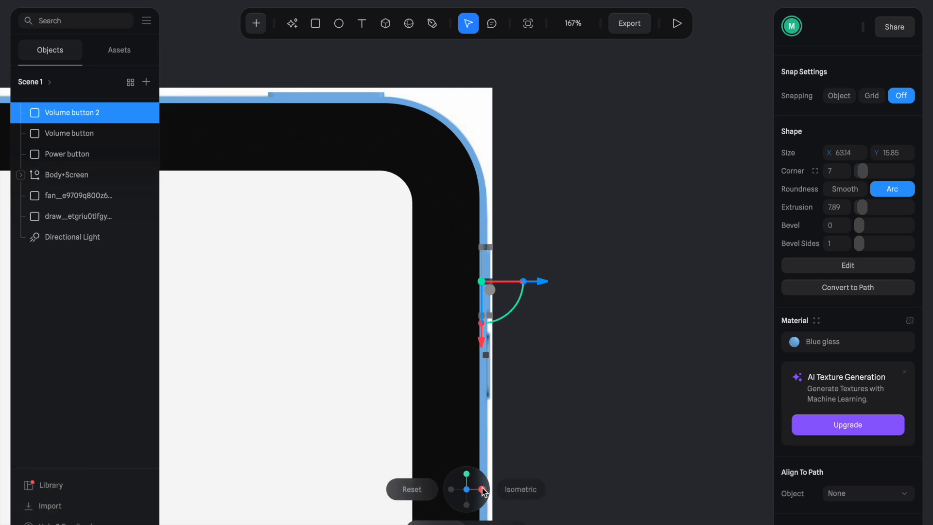
drag(479, 491, 489, 448)
scroll(466, 339, up, 5)
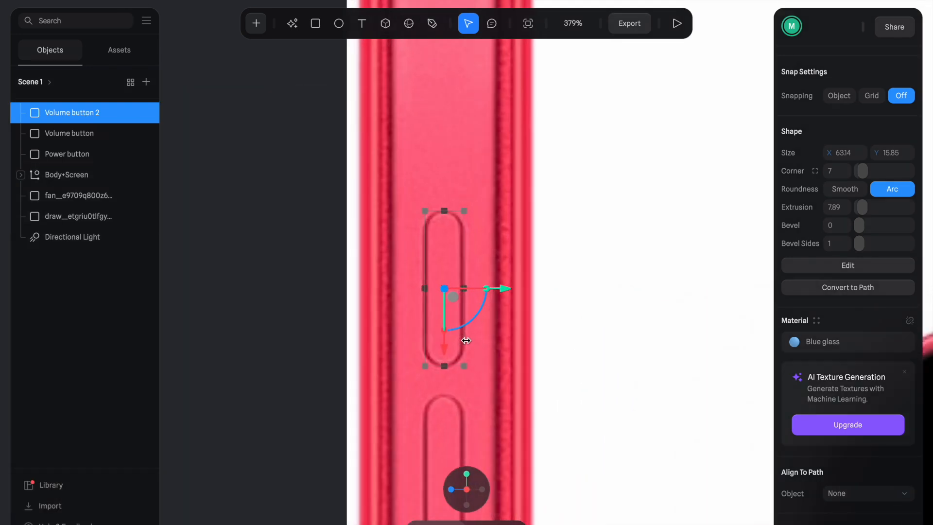
drag(446, 392, 445, 443)
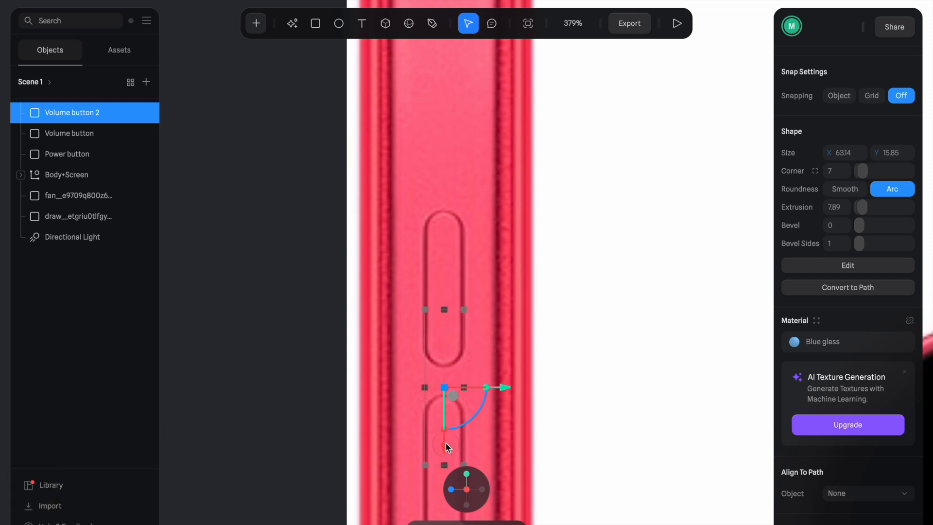
scroll(445, 443, down, 3)
drag(448, 299, 454, 369)
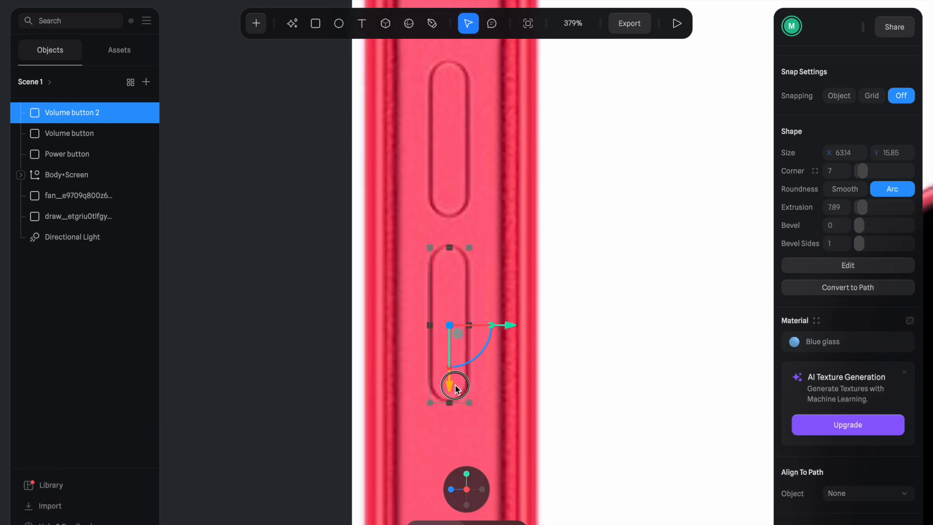
- Hide the draw reference image that shows the tablet's side view and deselect it
alt+drag(500, 323, 594, 297)
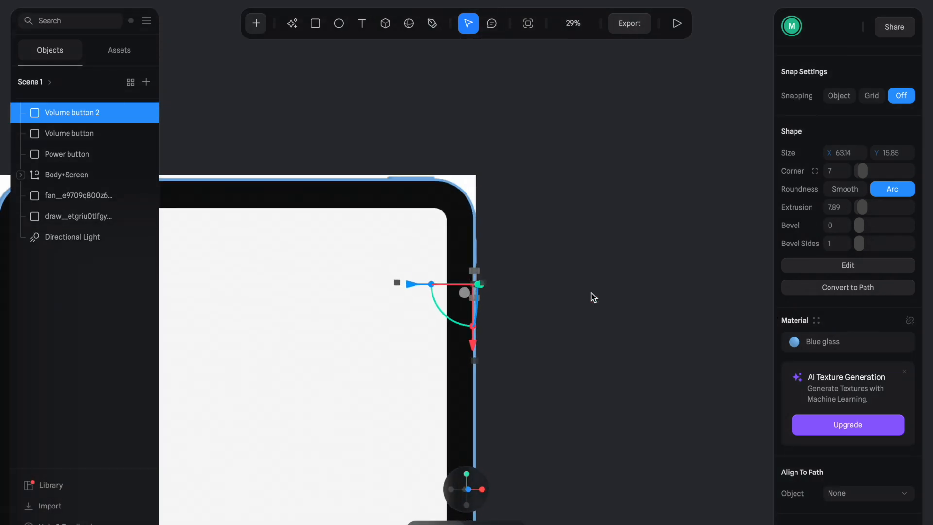
alt+drag(662, 294, 583, 289)
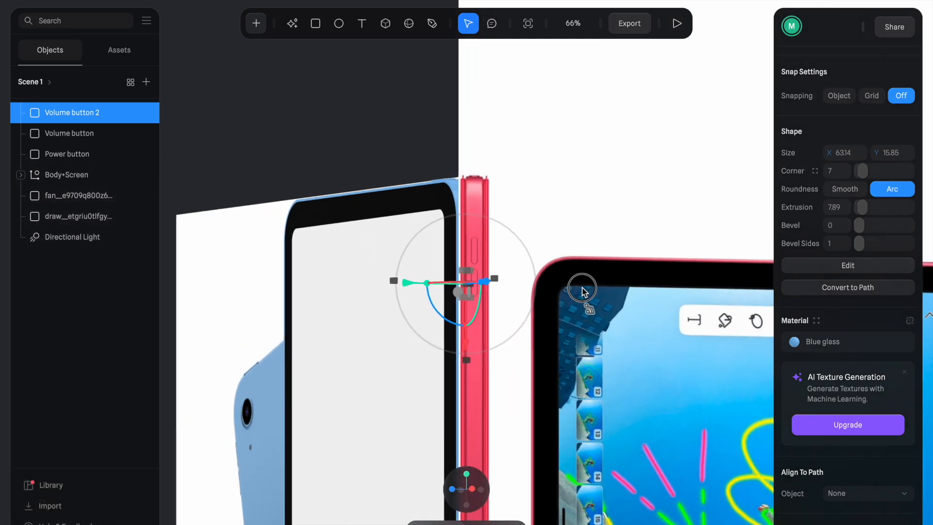
scroll(567, 238, down, 5)
scroll(567, 238, down, 2)
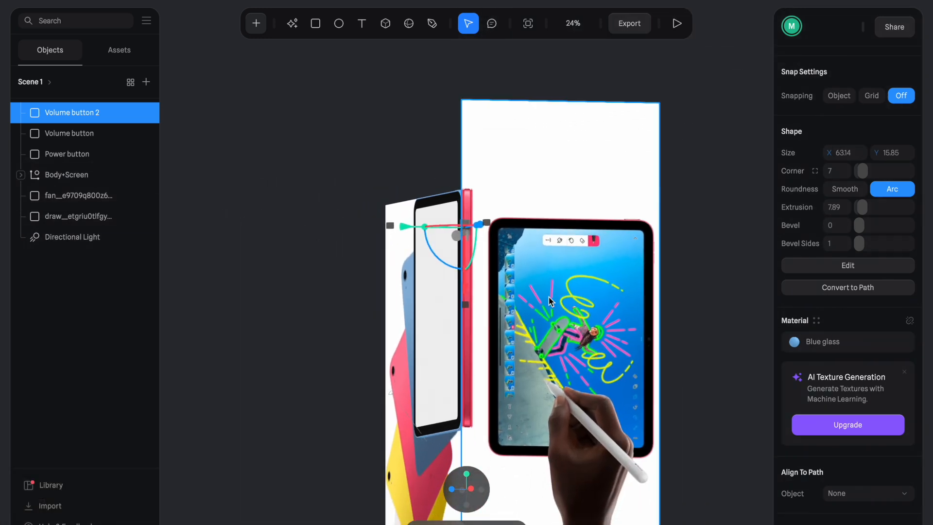
click(555, 274)
click(133, 217)
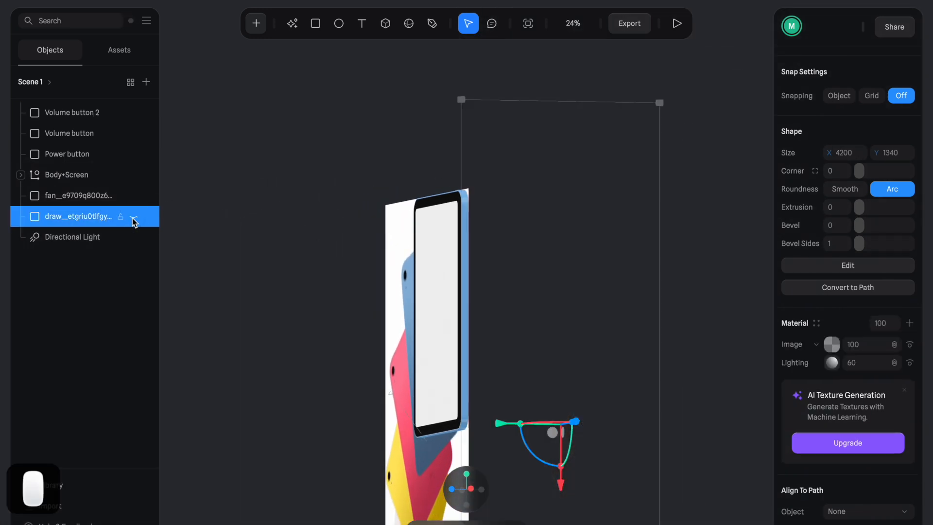
click(540, 167)
scroll(456, 230, up, 10)
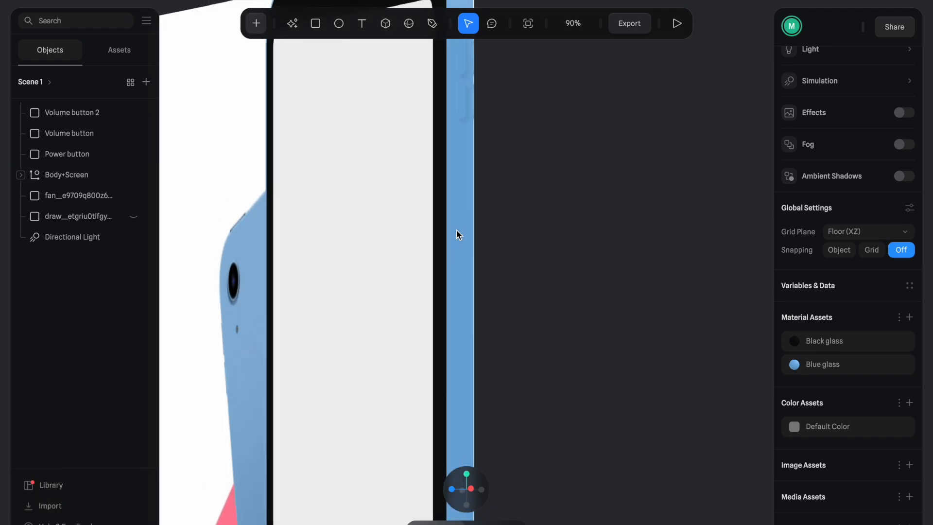
alt+drag(625, 185, 688, 202)
scroll(535, 202, down, 5)
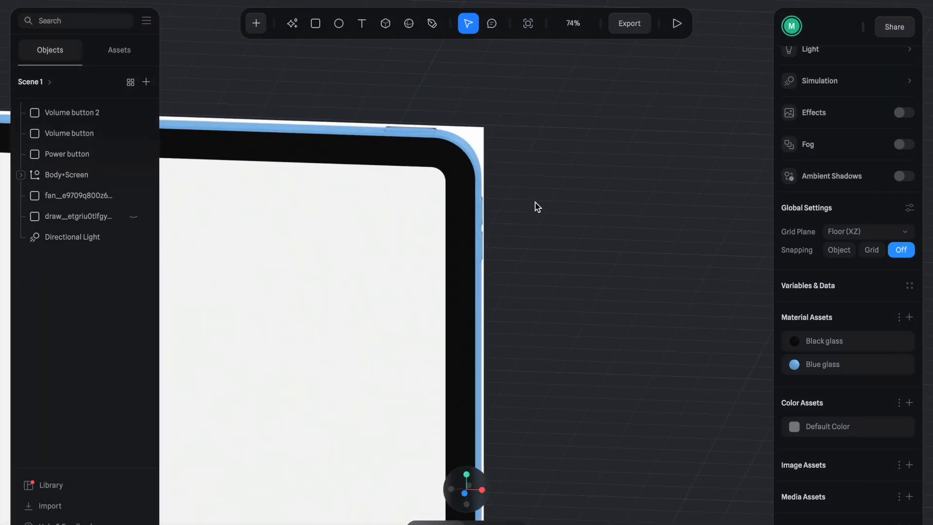
scroll(535, 202, down, 4)
scroll(535, 202, left, 2)
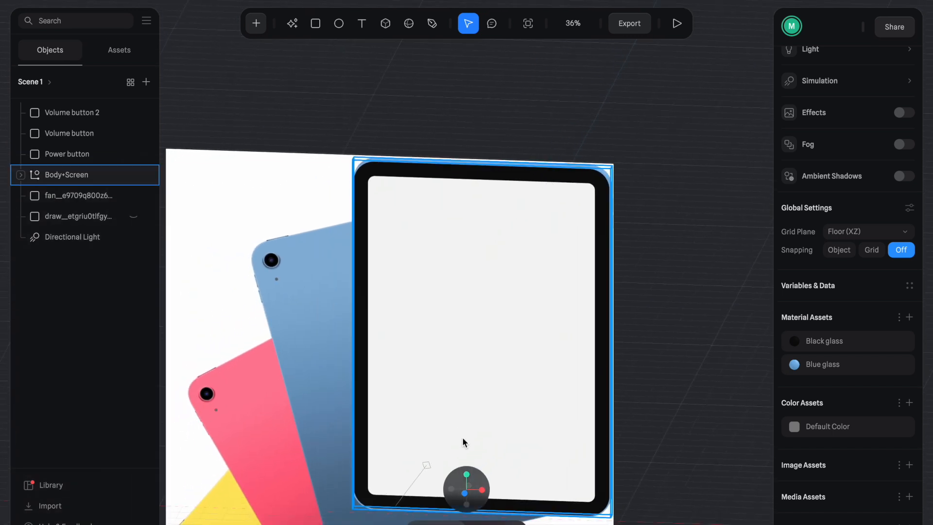
- Duplicate the fan reference image that shows the coloured tablets
click(464, 493)
click(478, 339)
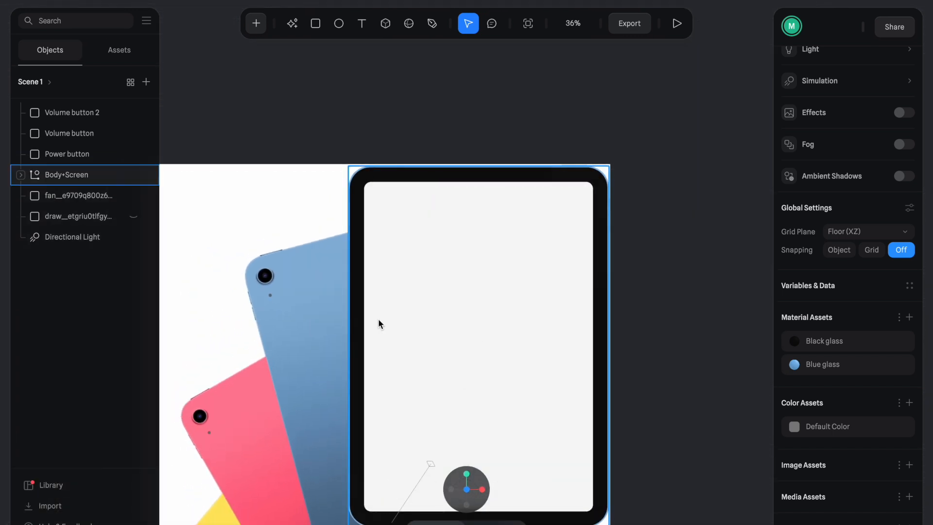
click(265, 295)
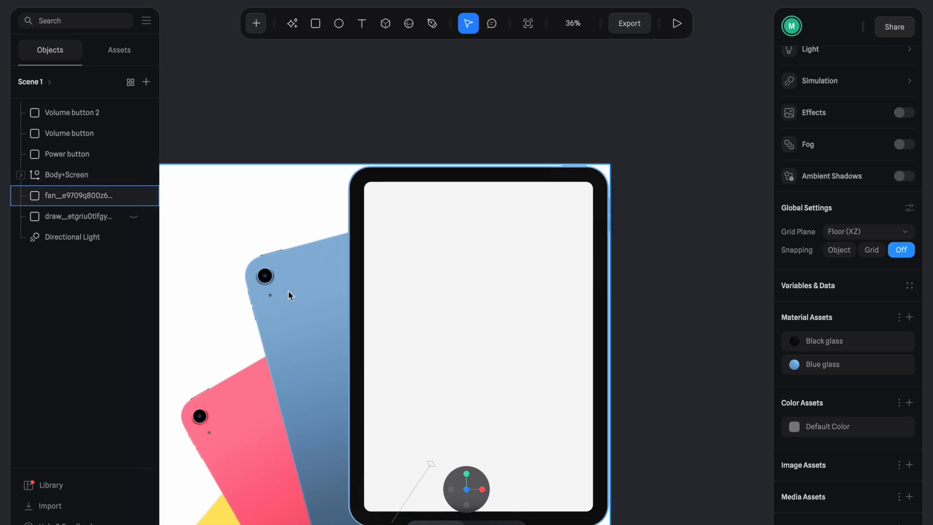
scroll(270, 303, up, 5)
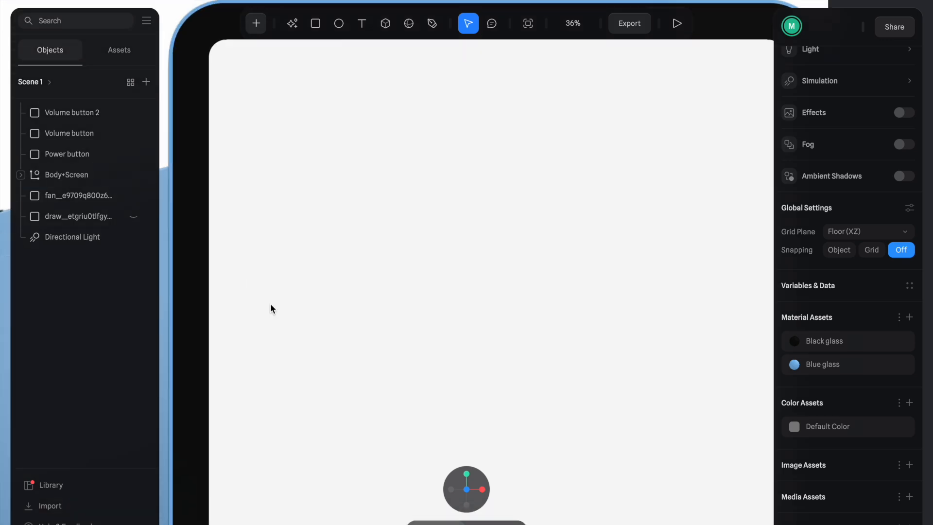
scroll(395, 219, down, 6)
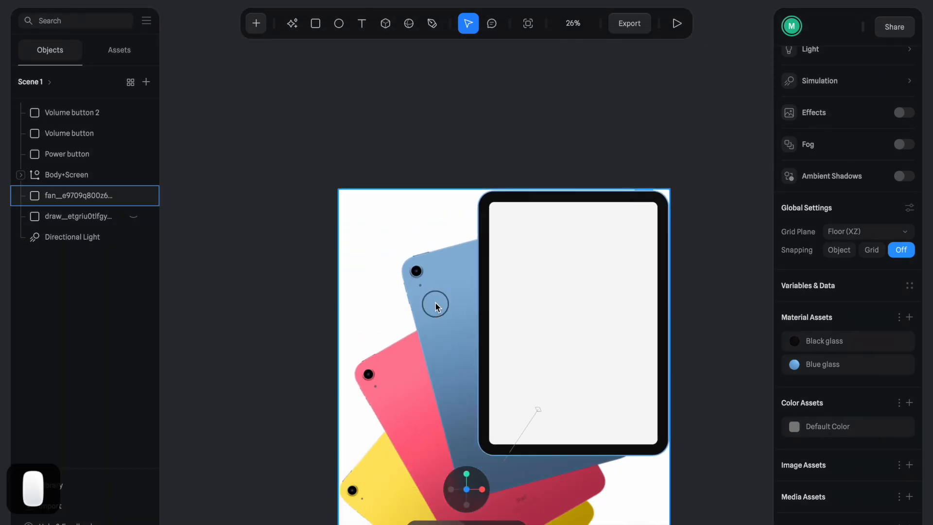
click(435, 303)
key(super+d)
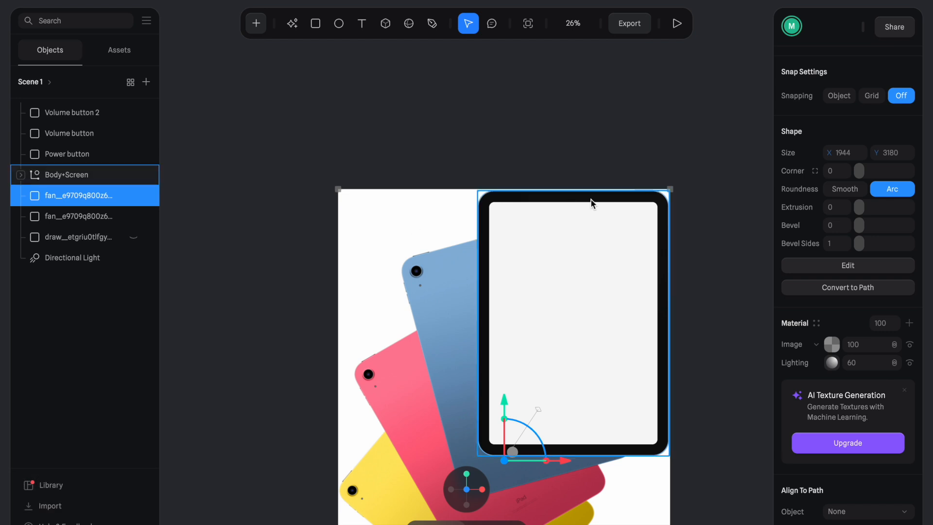
- Rotate the fan image copy 15 degrees clockwise so the blue tablet's back stands upright
drag(534, 436, 545, 440)
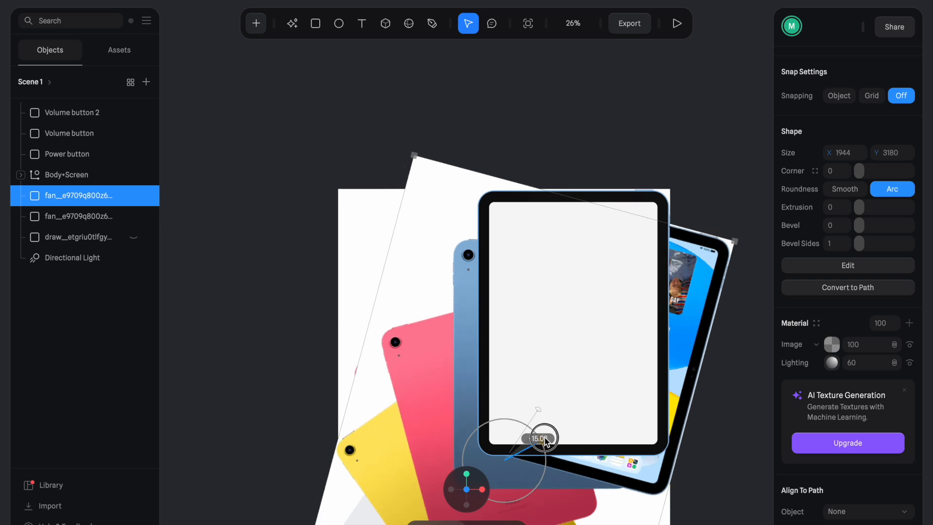
drag(562, 476, 586, 469)
alt+scroll(590, 354, down, 5)
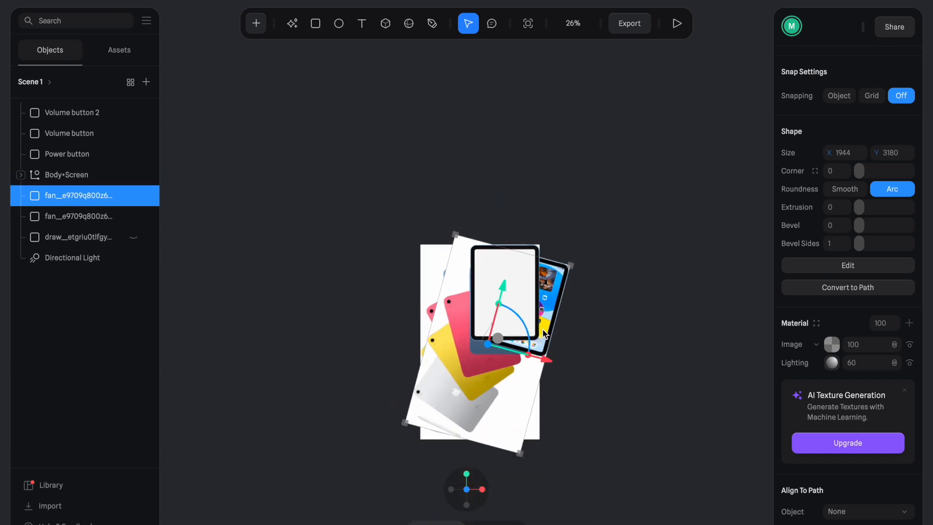
key(super+z)
key(super+shift+z)
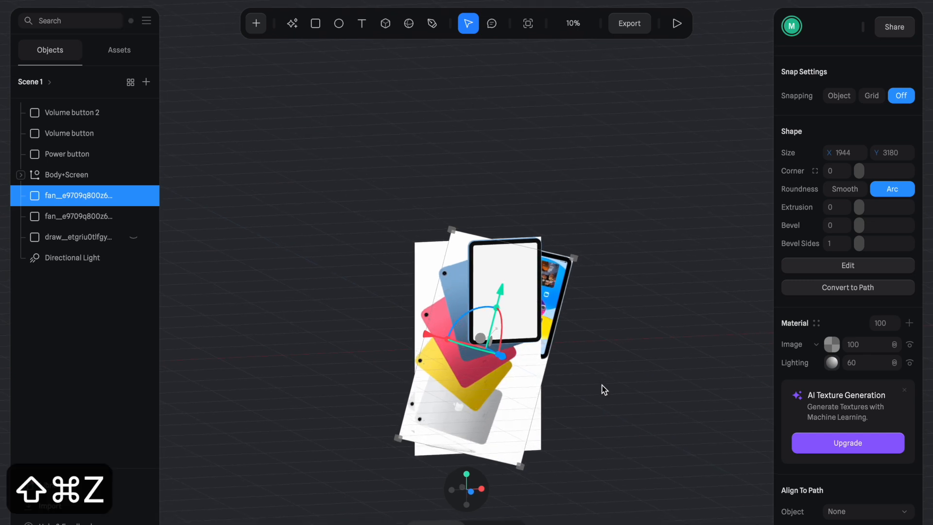
key(super+z)
scroll(556, 351, up, 5)
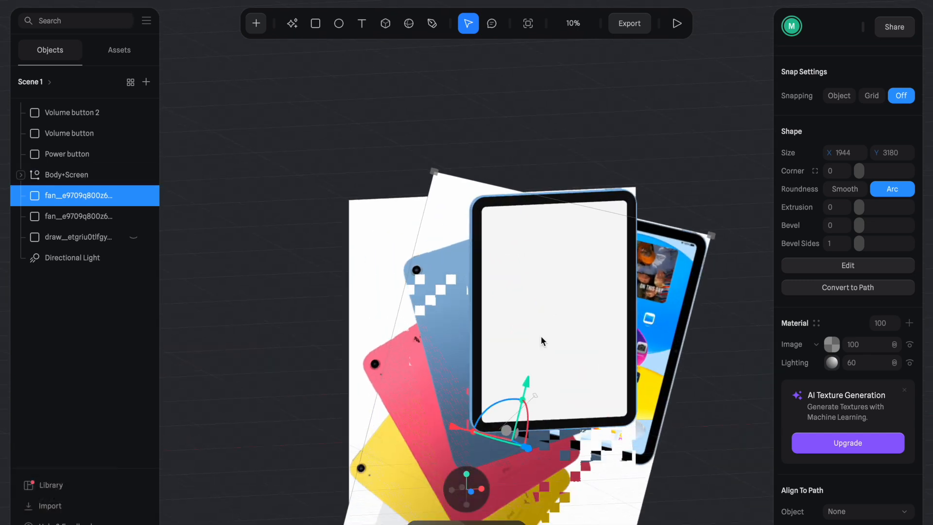
key(super+z)
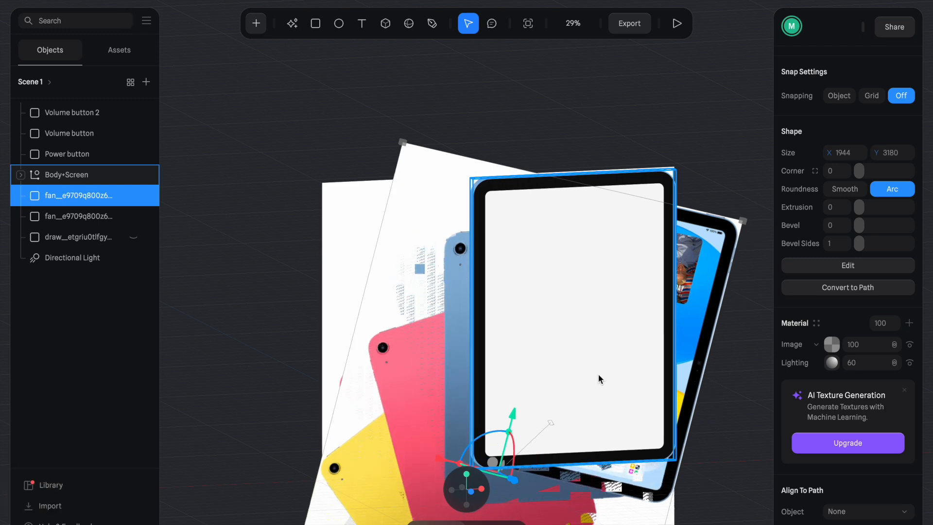
- Hide the original fan reference image and keep the rotated copy selected
super+click(729, 424)
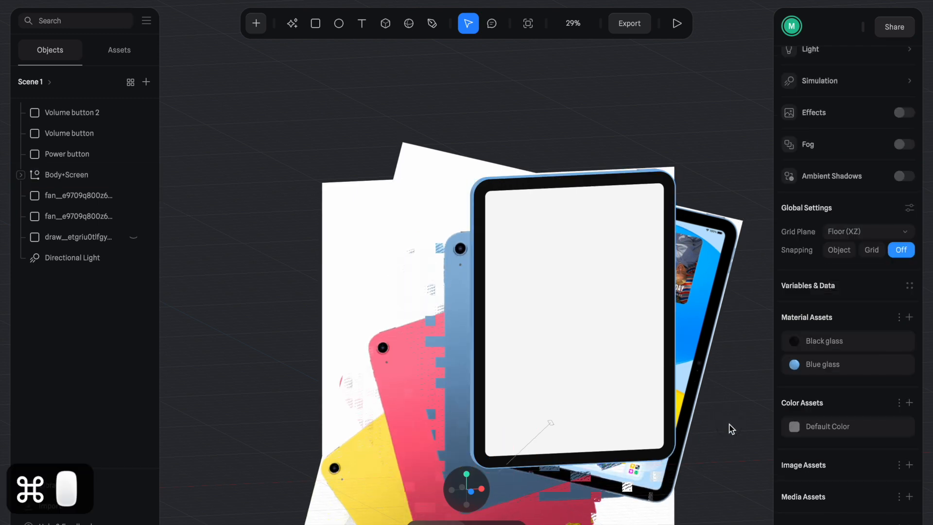
alt+drag(749, 437, 719, 430)
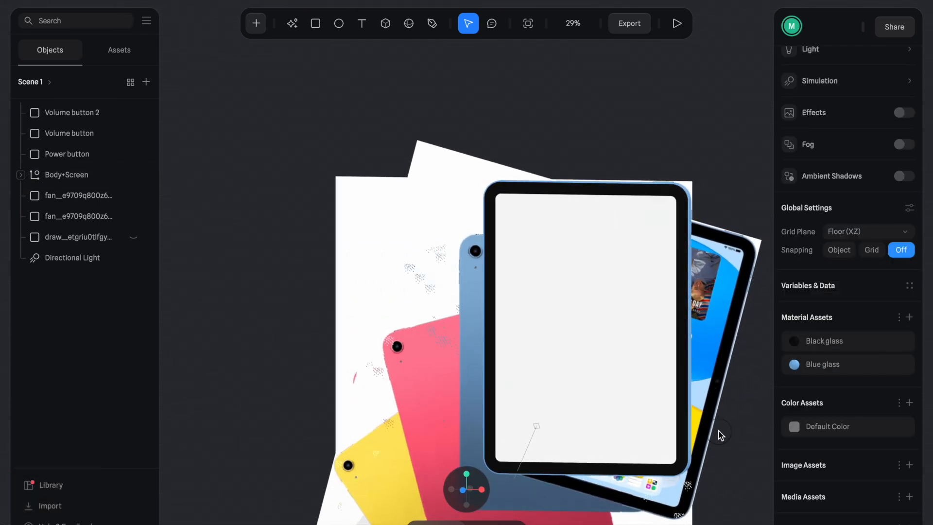
click(464, 173)
click(134, 216)
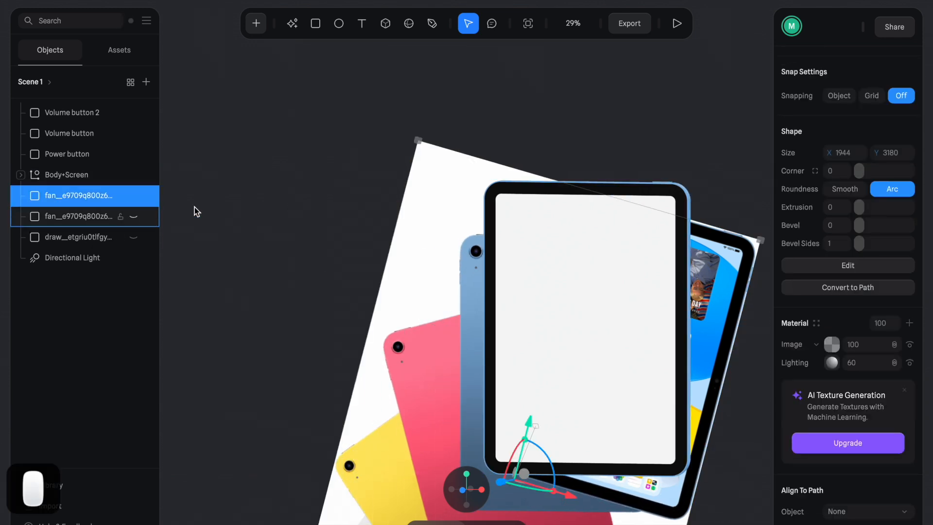
- Turn the fan image copy around to face the tablet's rear and rotate it until the blue tablet's back is upright
scroll(477, 366, down, 3)
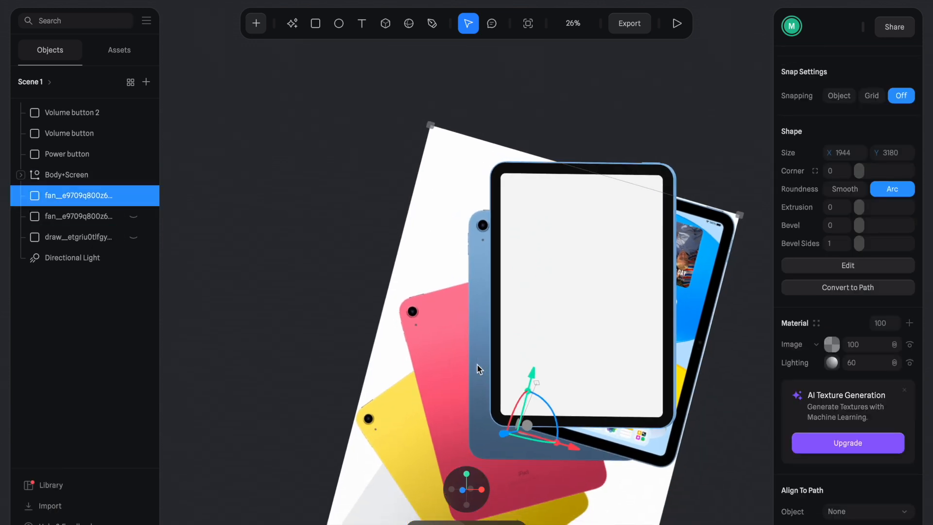
shift+drag(536, 408, 398, 307)
alt+drag(295, 274, 503, 275)
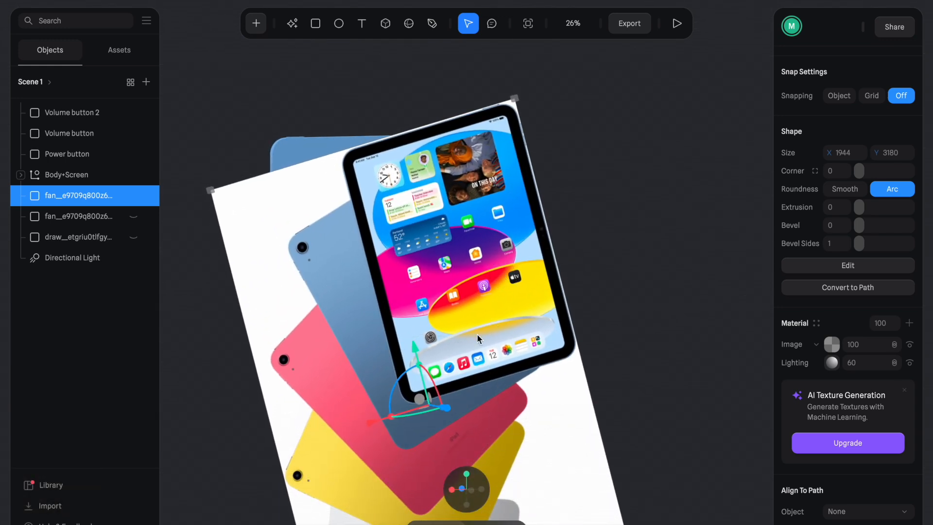
drag(397, 387, 410, 378)
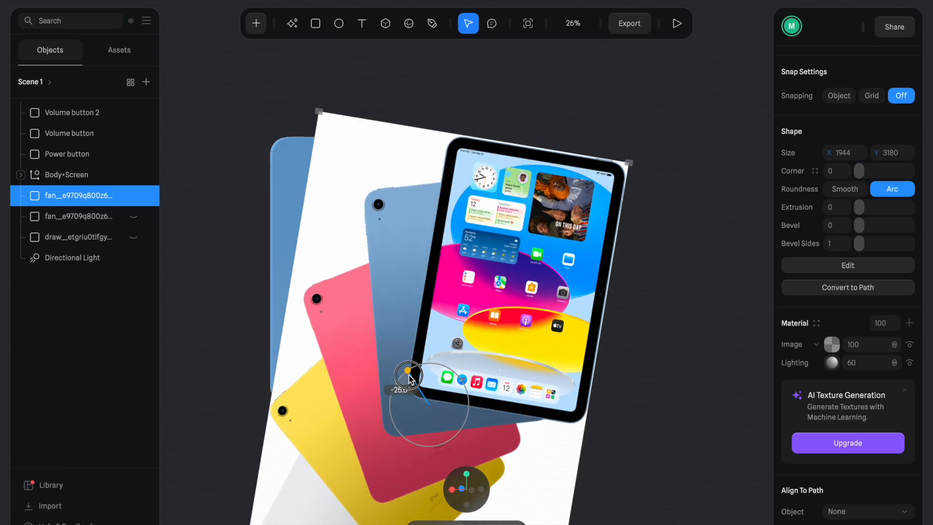
drag(409, 378, 412, 376)
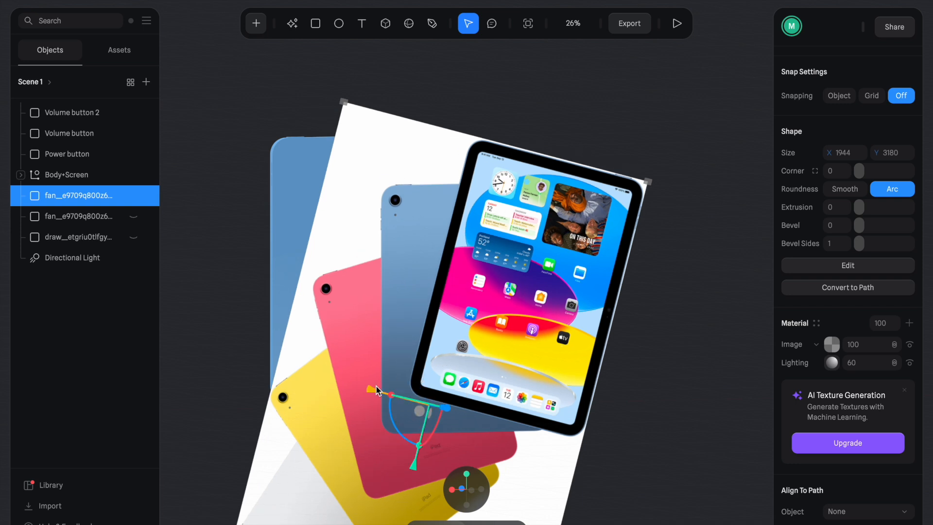
- Move the fan image copy sideways over the modelled tablet's back and set its material opacity to 50
drag(372, 387, 269, 341)
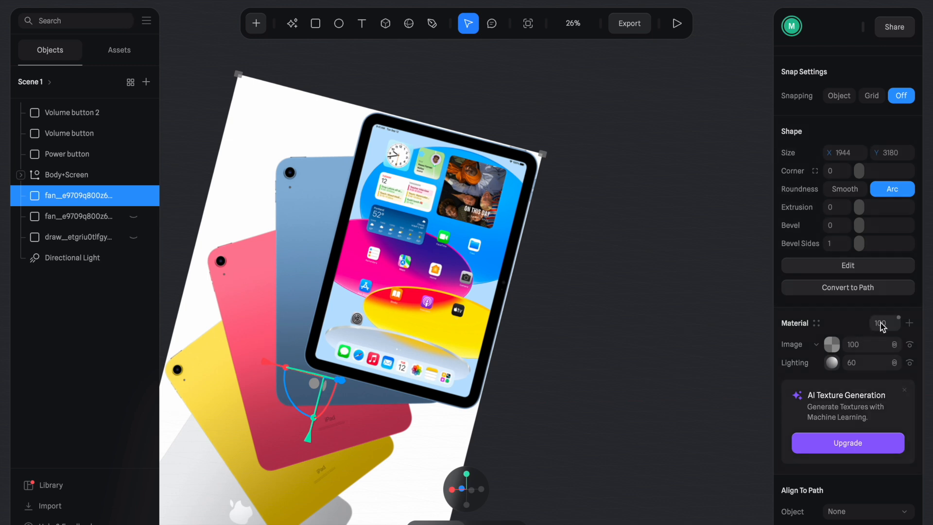
text(50)
key(Tab)
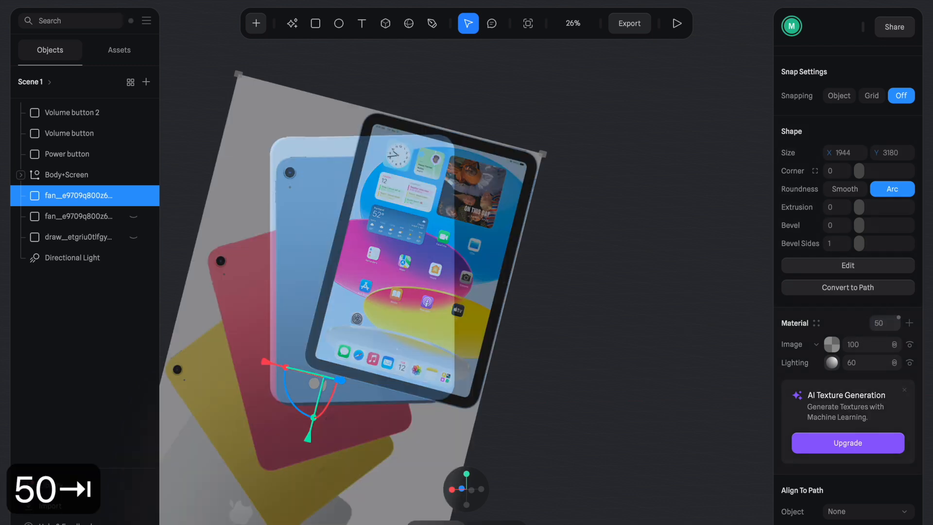
- Shift the semi-transparent fan image until the blue tablet's camera corner lines up with the corner of the modelled body
scroll(401, 135, up, 5)
scroll(401, 135, left, 10)
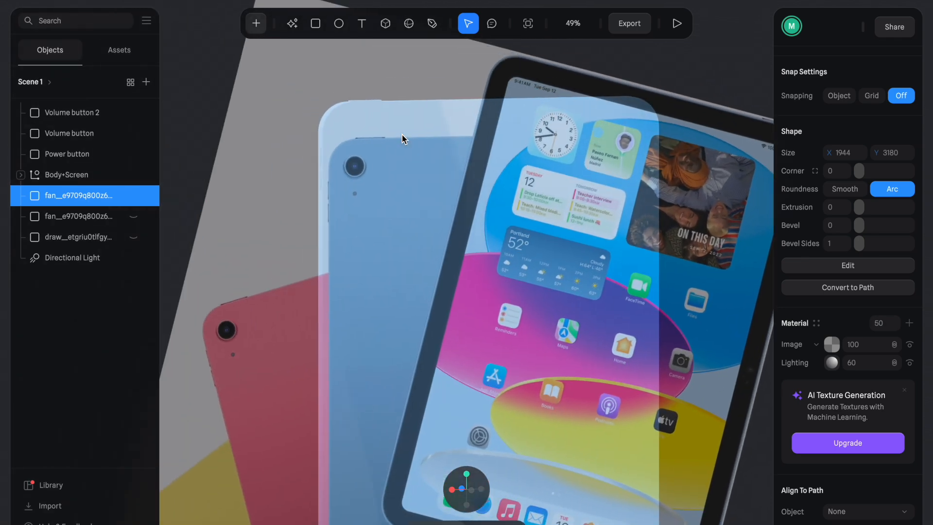
drag(502, 384, 618, 372)
key(super+z)
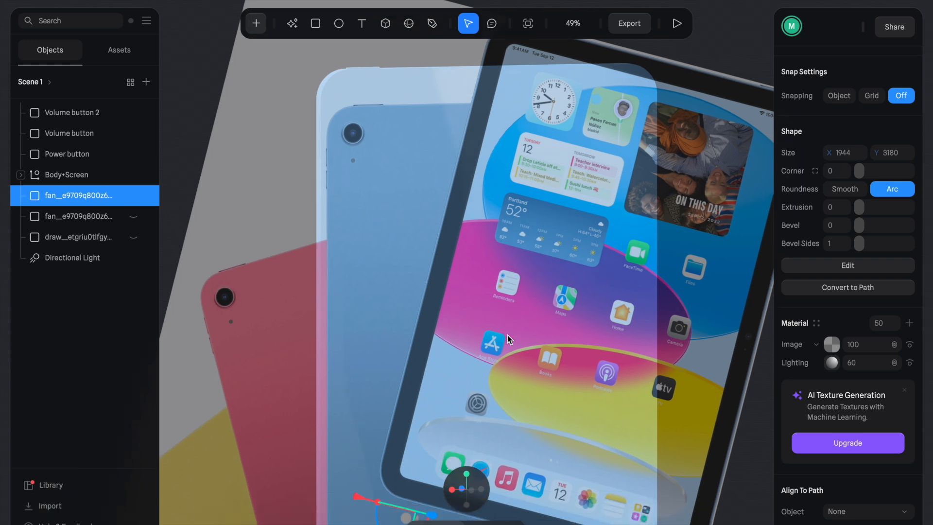
scroll(368, 496, right, 2)
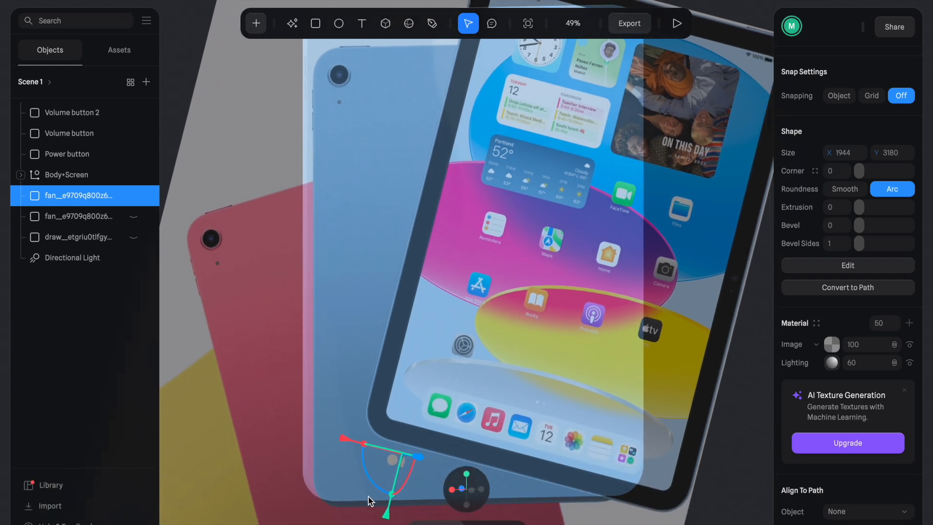
scroll(385, 500, down, 3)
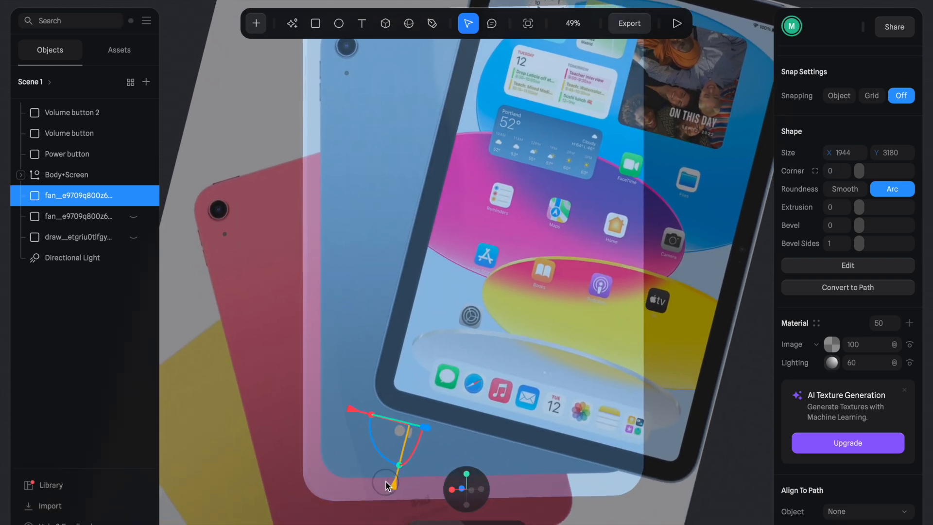
scroll(385, 489, up, 3)
scroll(385, 481, right, 1)
scroll(342, 441, right, 2)
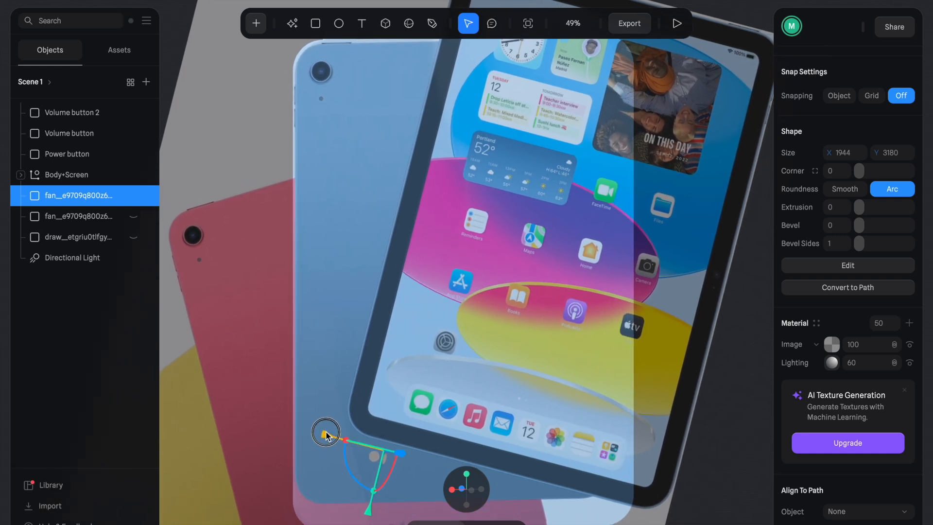
mouse_move(367, 509)
mouse_down()
mouse_move(369, 501)
mouse_move(368, 509)
mouse_up()
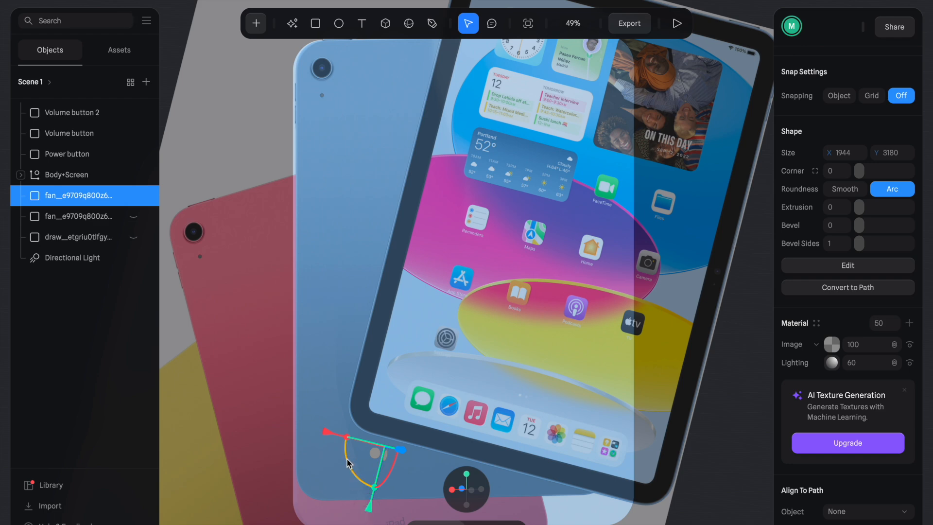
- Examine how the blue tablet in the fan image fits the modelled body at the camera corner and along the lower edge
scroll(347, 459, up, 3)
scroll(347, 459, down, 4)
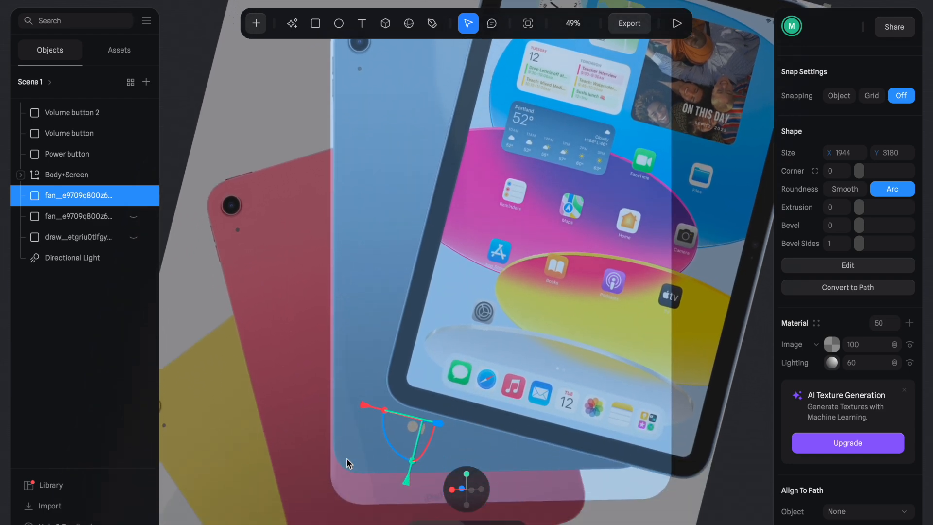
scroll(347, 459, down, 3)
ctrl+scroll(347, 459, down, 5)
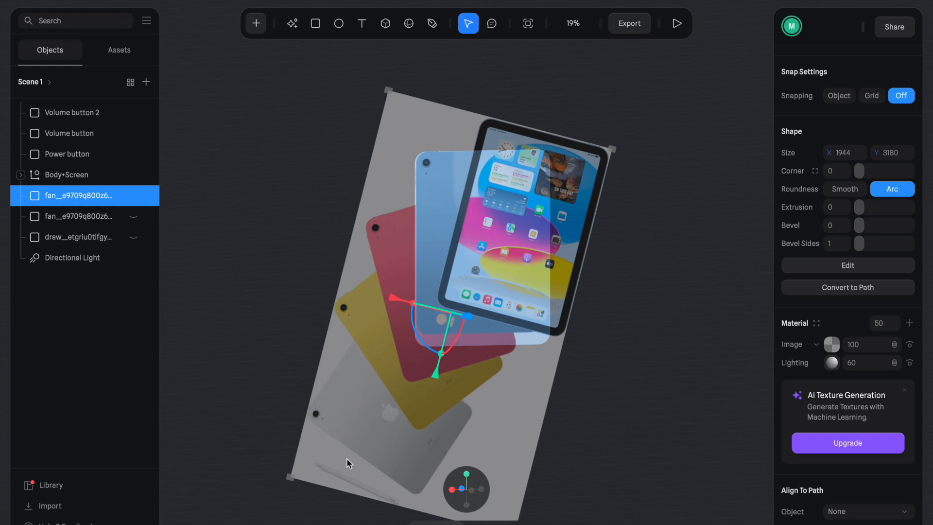
ctrl+scroll(347, 459, up, 2)
ctrl+scroll(362, 186, up, 2)
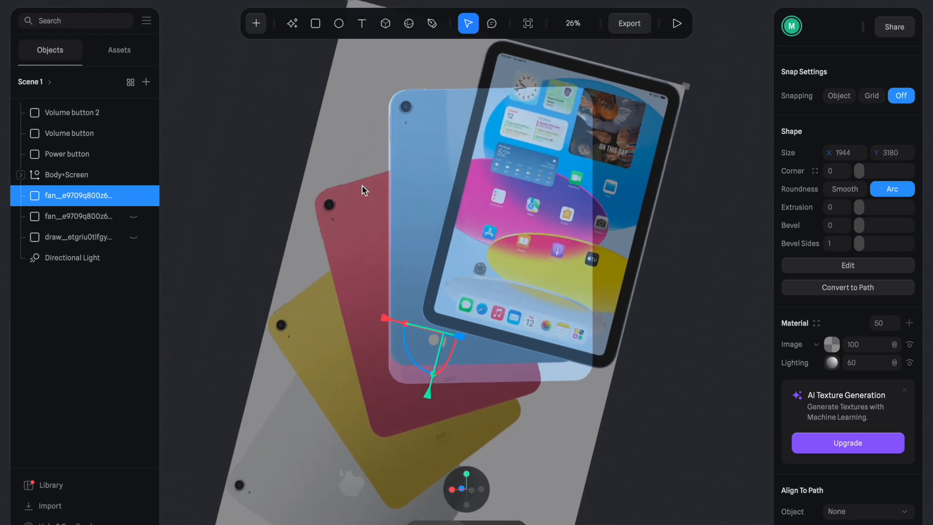
ctrl+scroll(362, 185, up, 7)
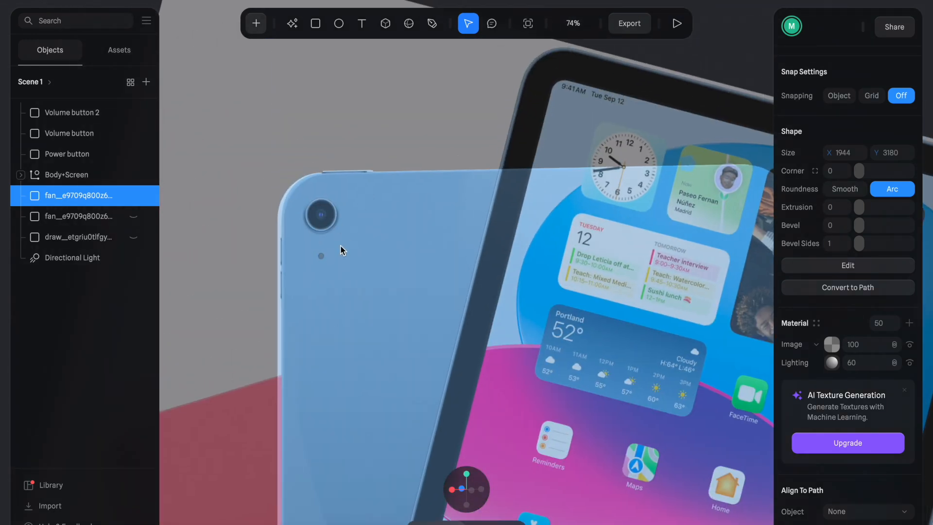
ctrl+scroll(365, 224, down, 5)
scroll(365, 225, down, 2)
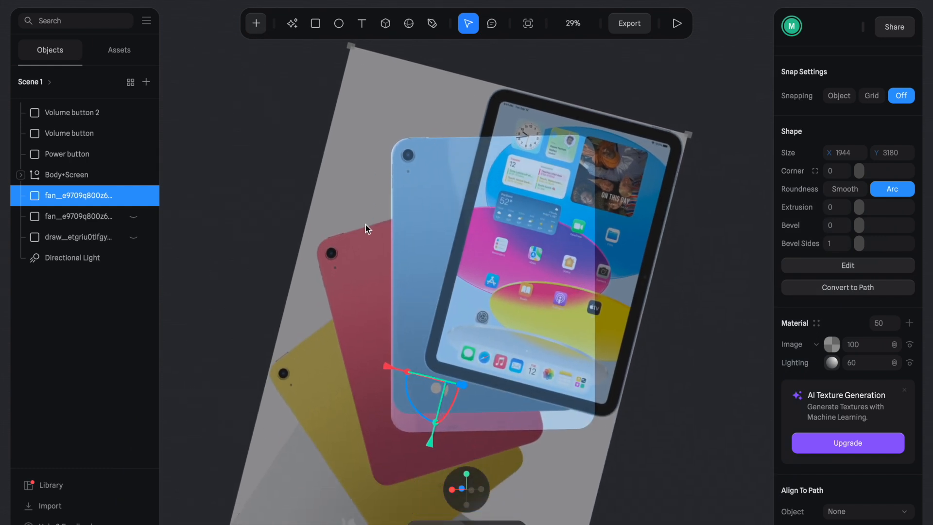
- Try to enlarge the fan image copy to about 2044 by 3344 so the blue tablet matches the body's size
scroll(302, 406, down, 2)
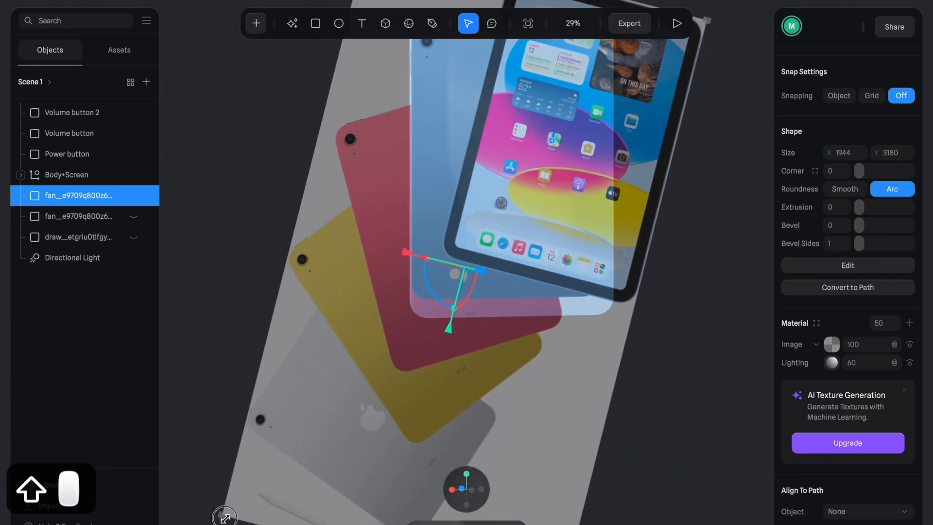
mouse_move(232, 512)
mouse_down()
mouse_move(254, 494)
mouse_move(213, 524)
mouse_move(237, 524)
mouse_up()
scroll(466, 263, up, 2)
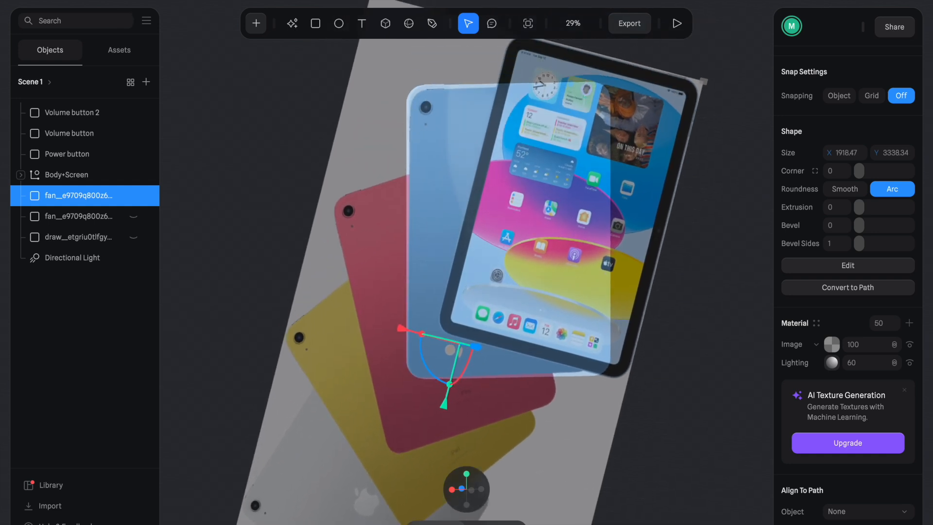
scroll(466, 263, down, 1)
key(ctrl+z)
scroll(308, 428, down, 5)
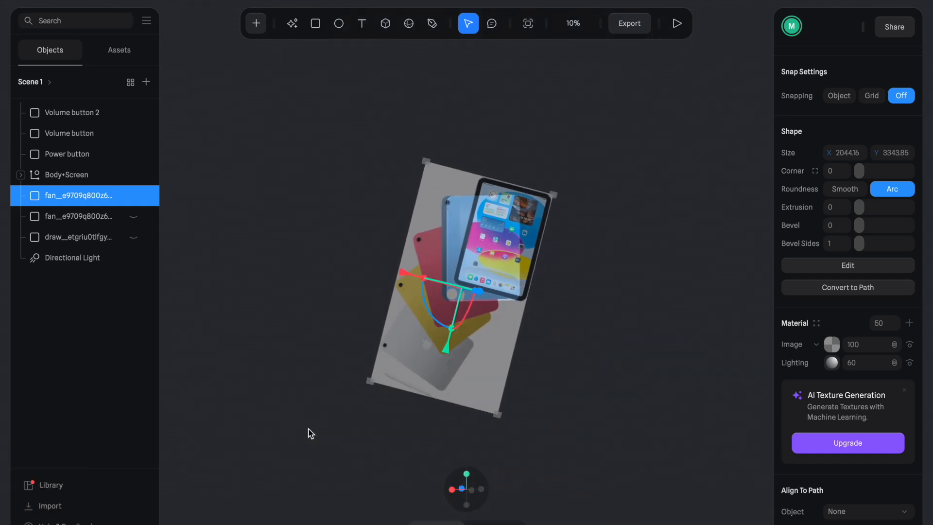
key(super+z)
- Enlarge the fan image copy proportionally to about 2090 by 3420 so the blue tablet matches the modelled body's height
shift+drag(380, 371, 374, 385)
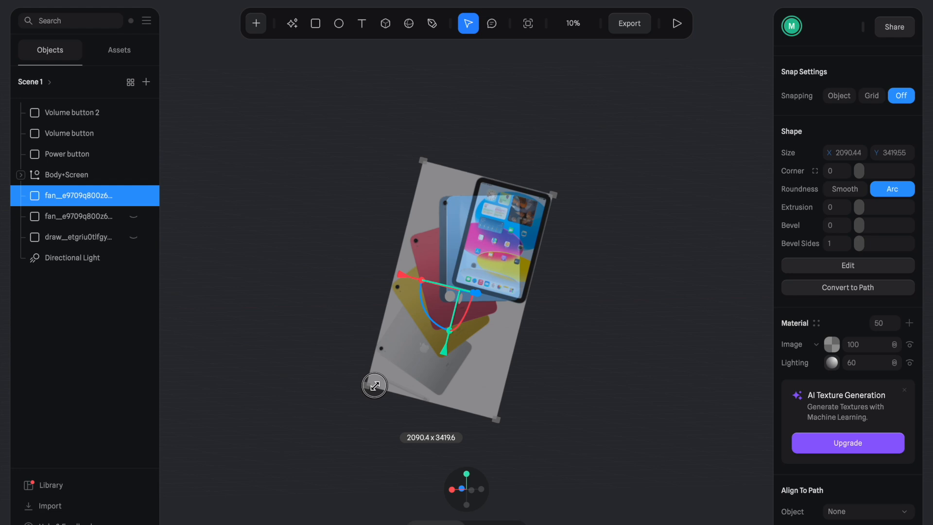
scroll(503, 281, up, 5)
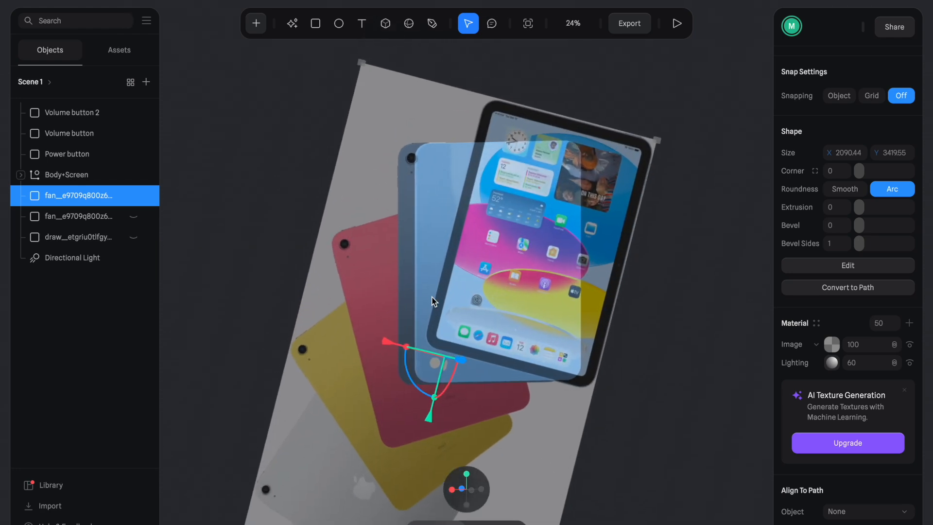
- Shift the semi-transparent fan image in small increments until the blue tablet's back coincides with the modelled body's outline
scroll(423, 297, up, 2)
scroll(362, 390, up, 2)
scroll(361, 388, down, 4)
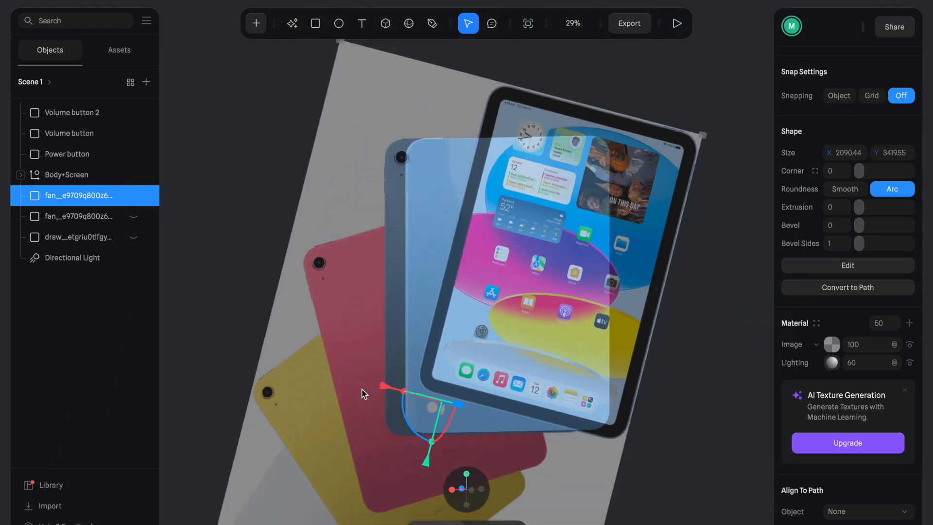
scroll(379, 402, up, 1)
drag(383, 400, 402, 400)
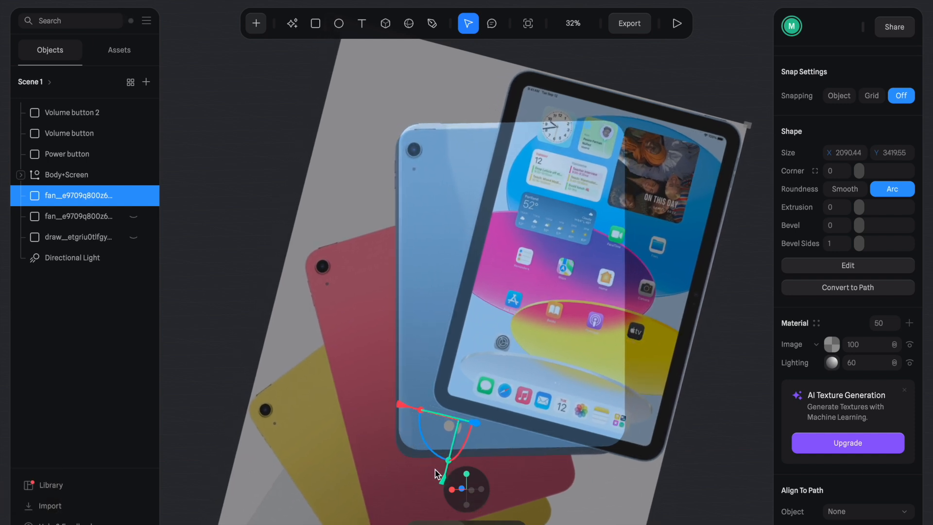
scroll(419, 437, right, 1)
drag(415, 461, 417, 457)
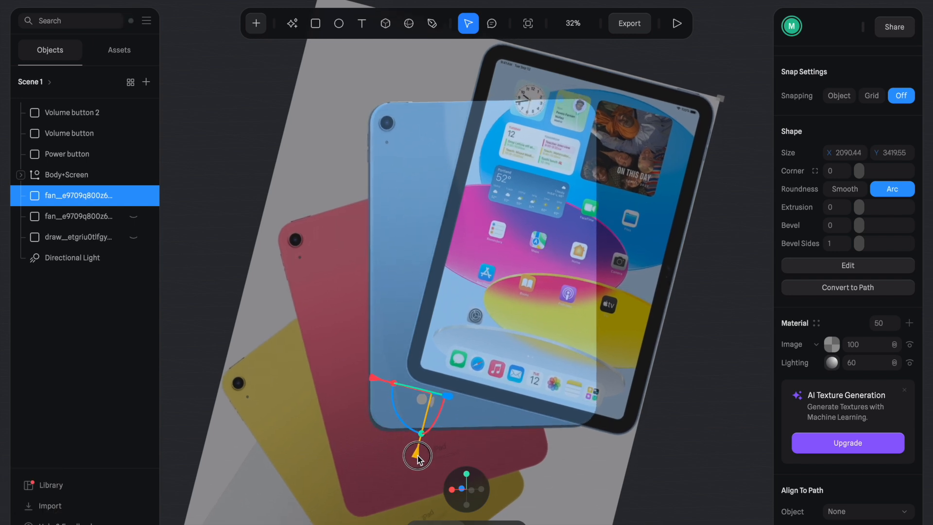
drag(378, 382, 380, 382)
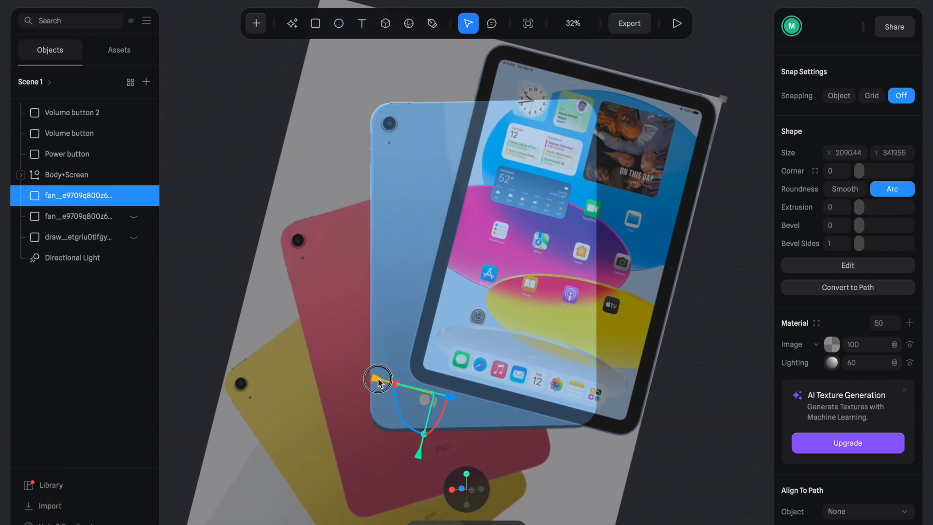
drag(418, 452, 420, 455)
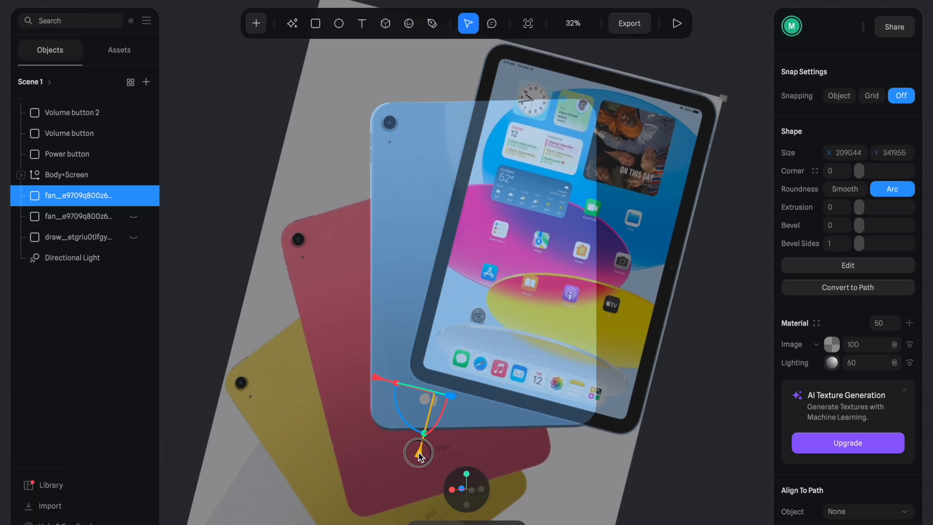
drag(378, 383, 377, 384)
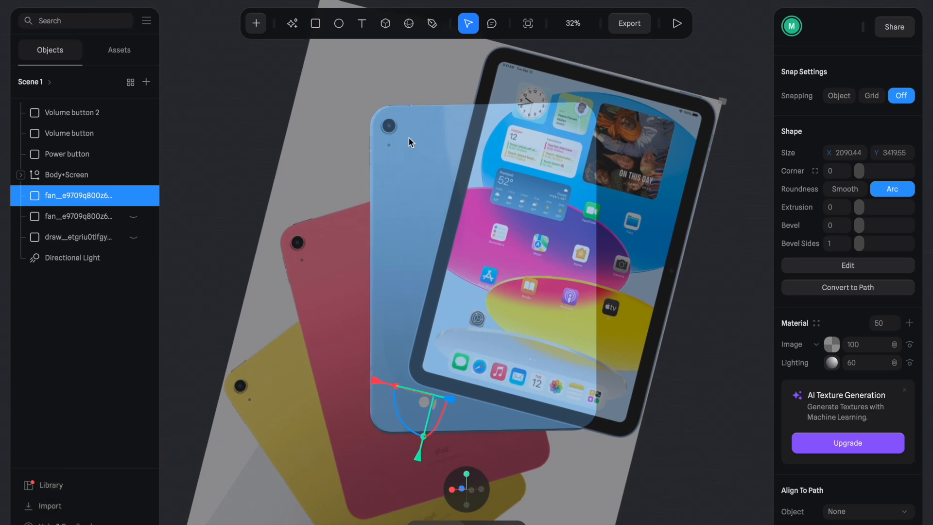
scroll(408, 141, up, 10)
scroll(404, 155, down, 10)
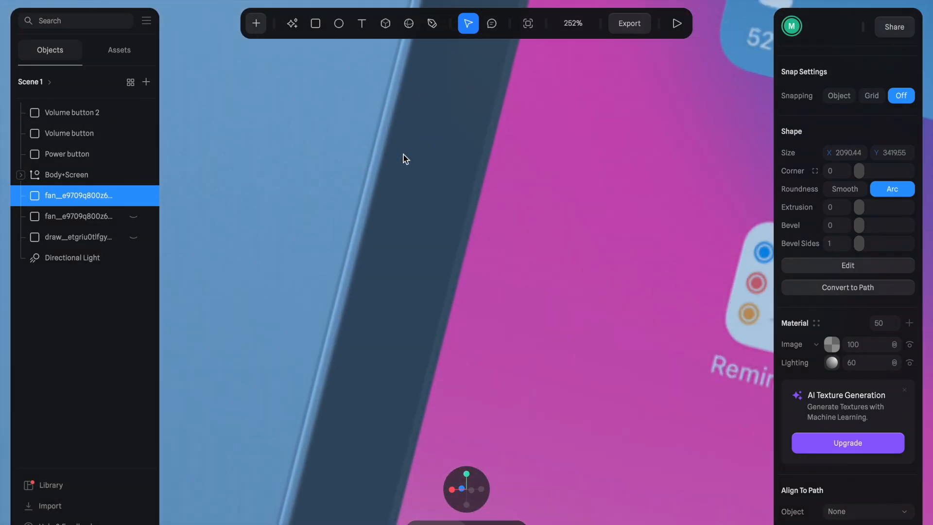
scroll(403, 155, up, 1)
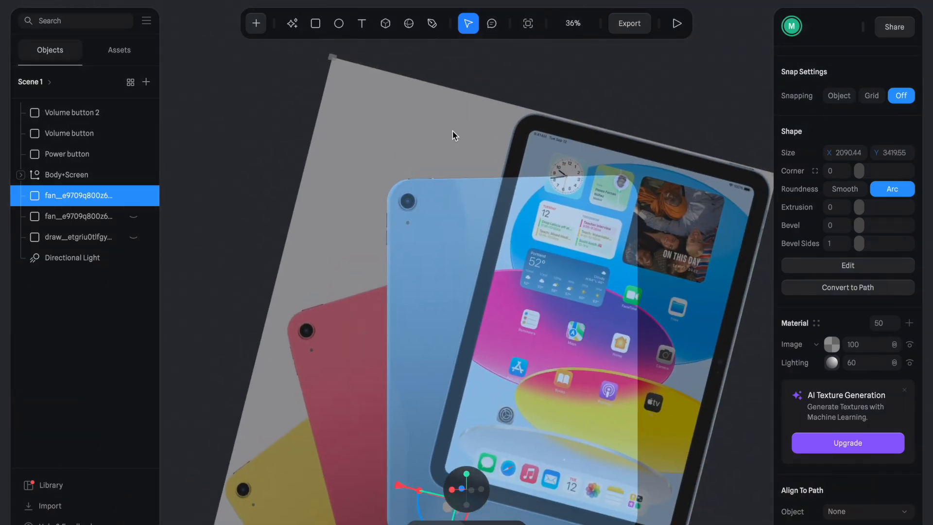
- Draw a circle about 93 by 93 beside the rear camera lens in the body's upper corner
click(610, 88)
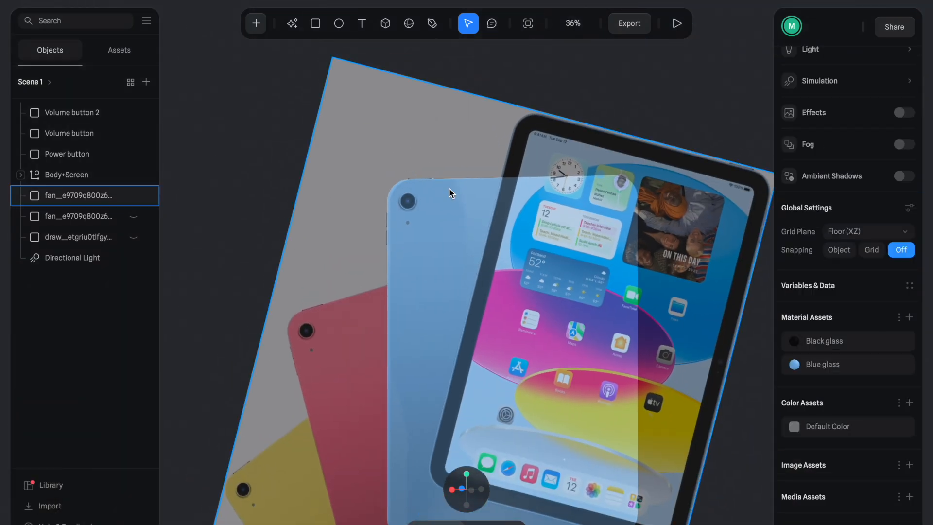
scroll(421, 181, up, 5)
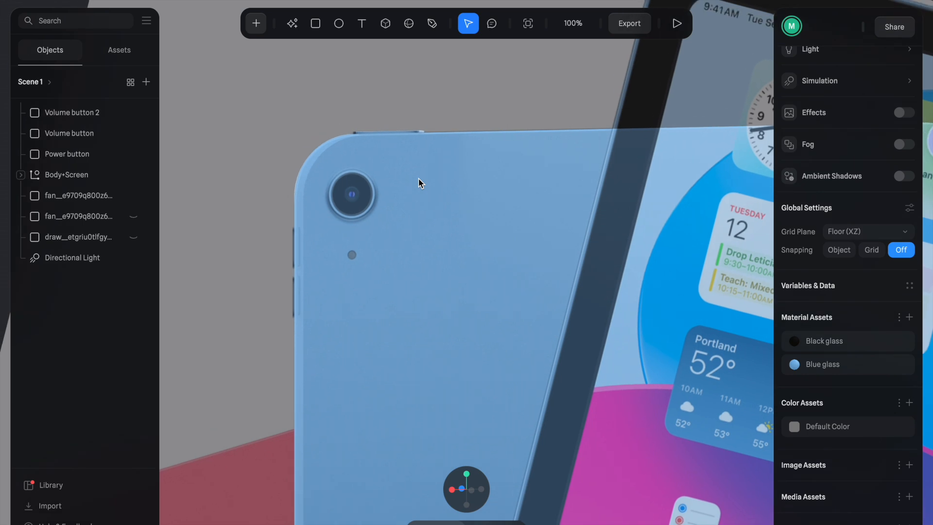
click(346, 24)
mouse_move(341, 185)
mouse_down()
mouse_move(388, 219)
mouse_move(376, 231)
mouse_move(383, 268)
mouse_move(412, 275)
mouse_move(379, 226)
mouse_up()
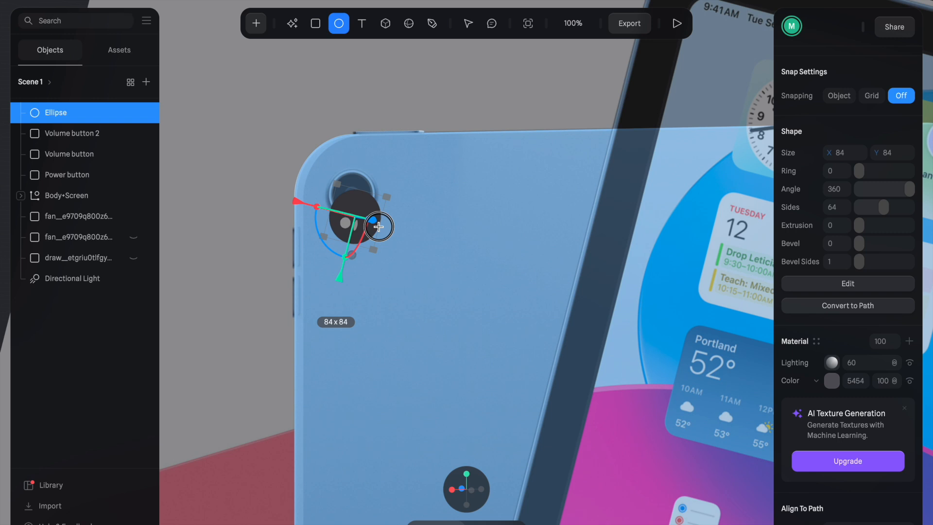
drag(378, 226, 398, 240)
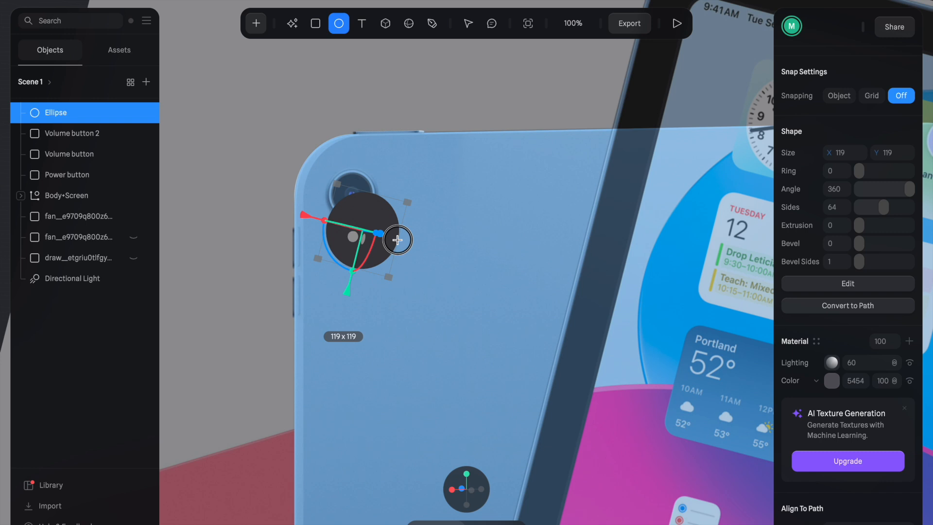
drag(388, 228, 385, 224)
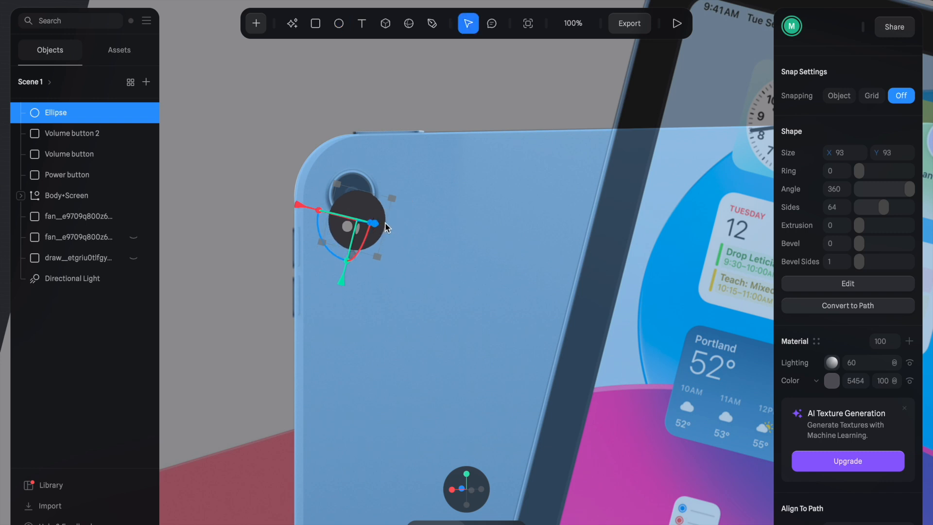
- Move the circle upward to overlap the rear camera lens, working in the straight back view
scroll(364, 181, up, 5)
scroll(363, 181, up, 3)
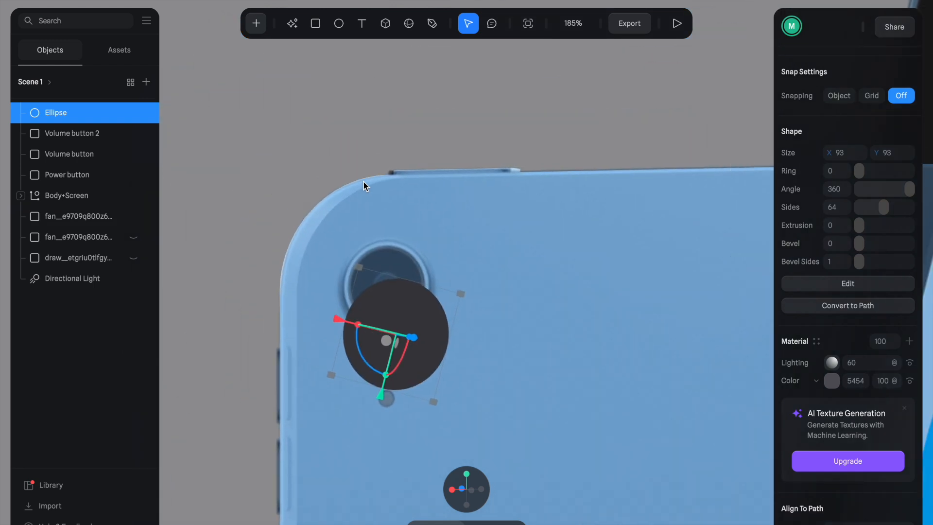
click(473, 492)
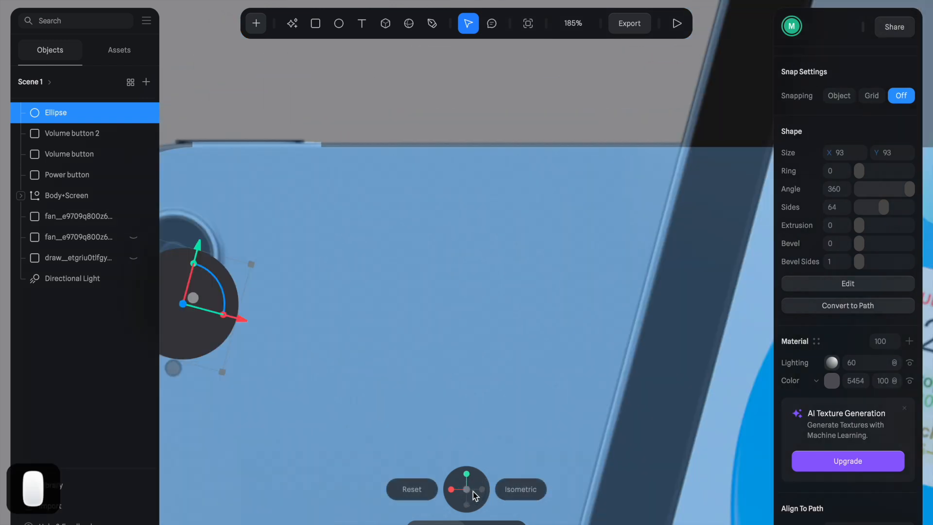
scroll(375, 361, left, 5)
drag(428, 307, 437, 270)
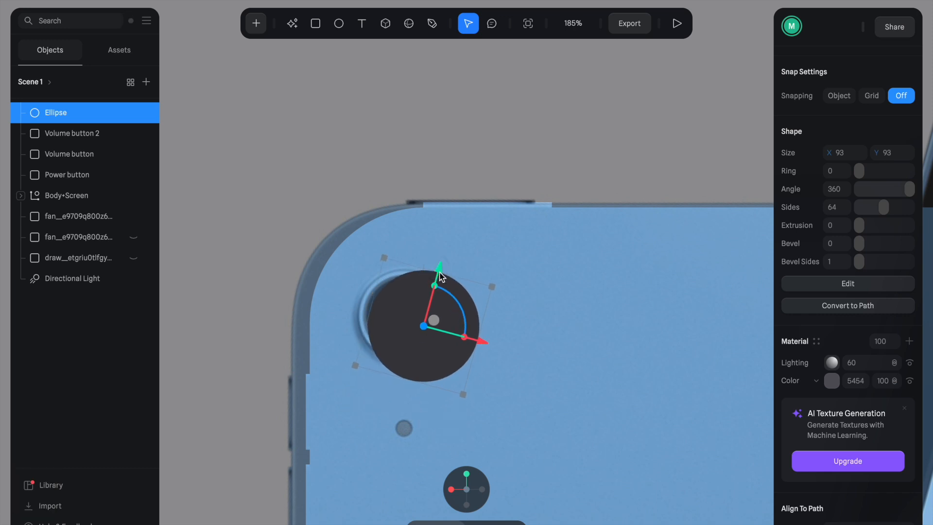
scroll(458, 319, down, 10)
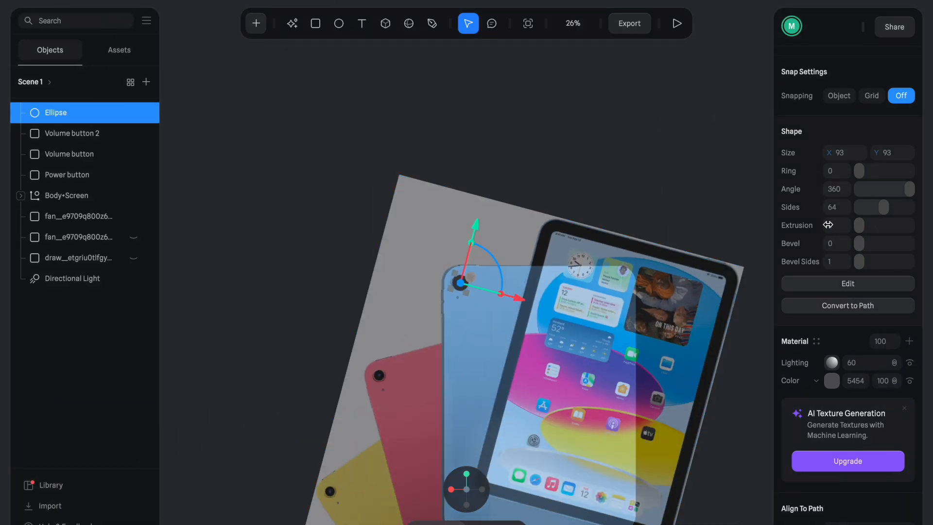
scroll(832, 212, up, 1)
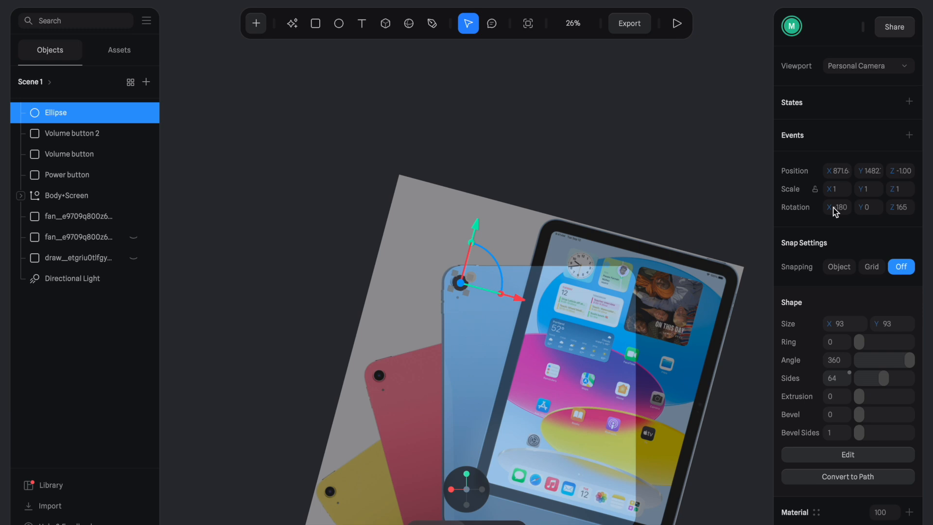
click(709, 180)
click(436, 229)
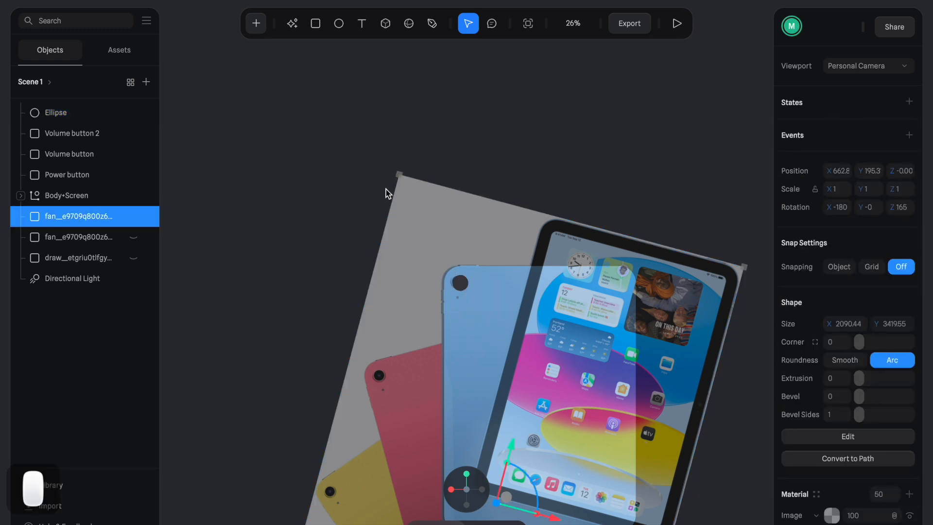
key(BackSpace)
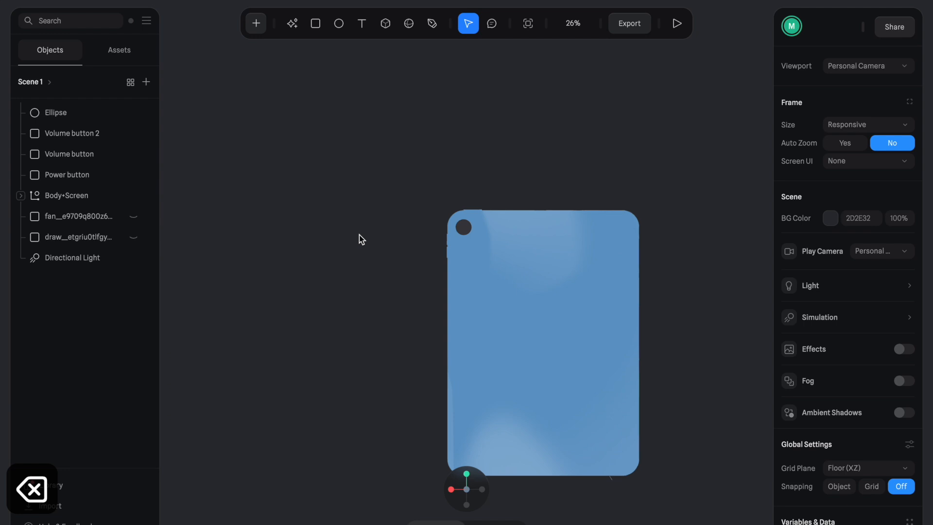
scroll(508, 203, up, 5)
key(super+z)
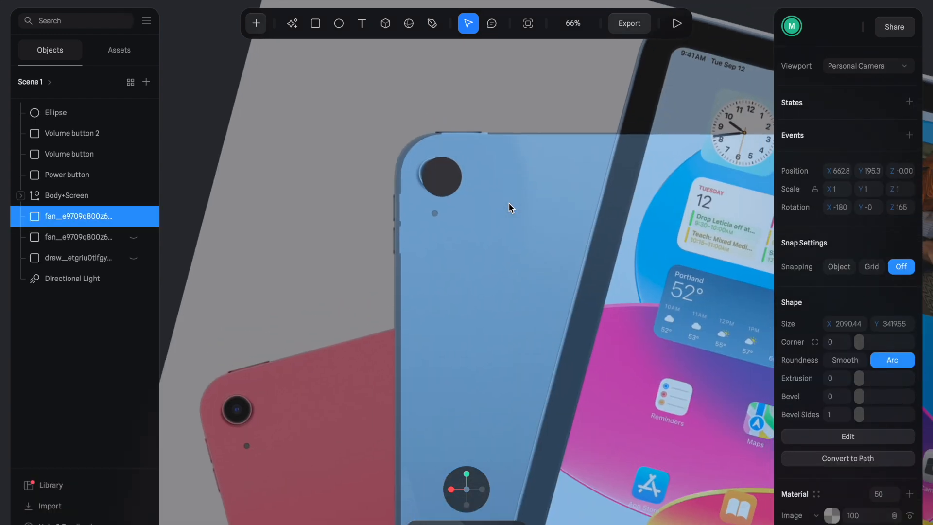
- Scale the camera circle down uniformly to about 0.79 to approach the lens size in the reference
scroll(459, 179, up, 5)
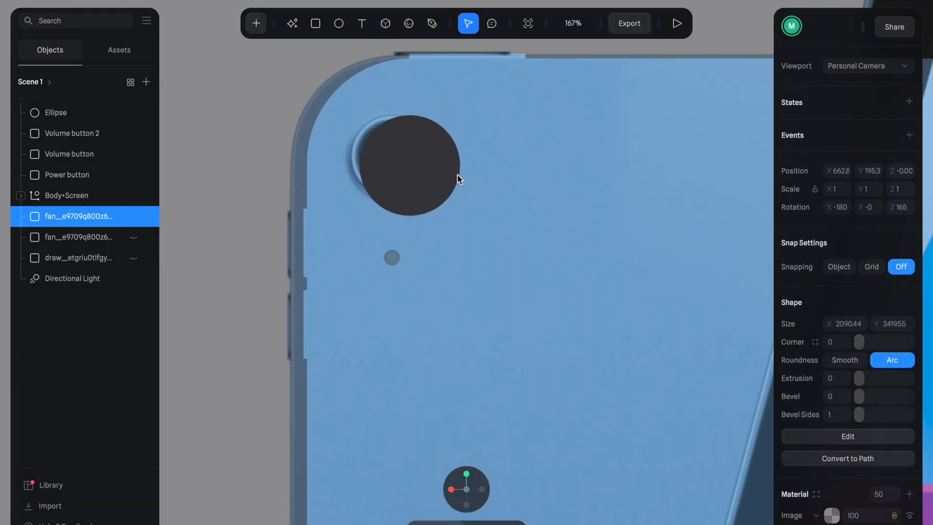
click(423, 178)
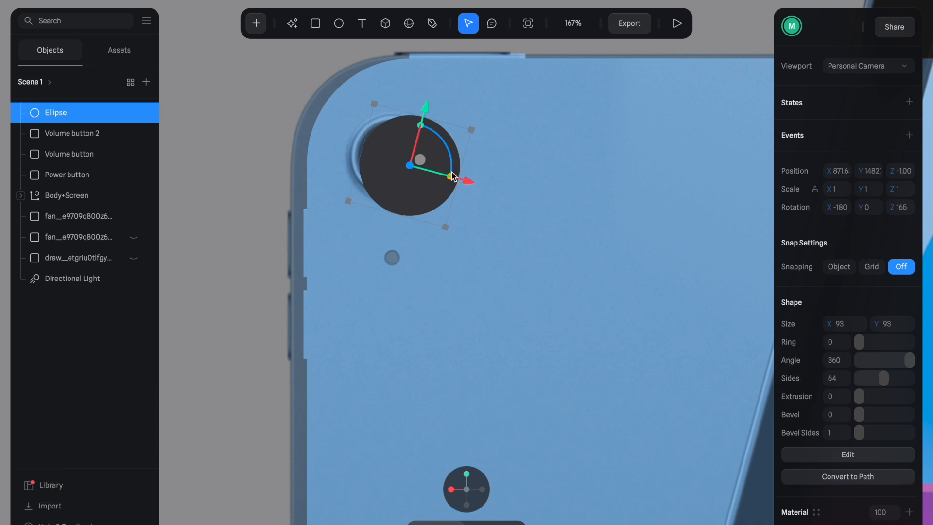
shift+drag(450, 176, 445, 179)
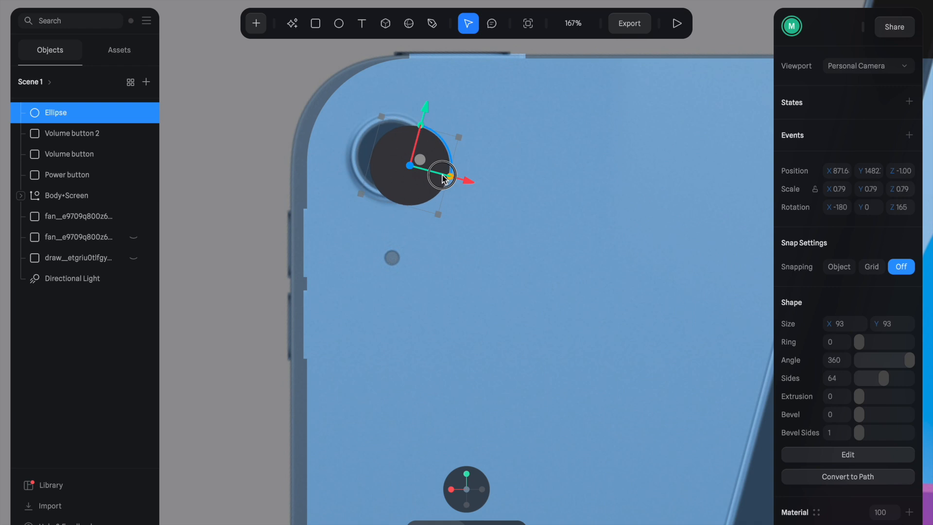
- Centre the circle over the reference camera lens and scale it uniformly to about 0.80
scroll(406, 146, up, 5)
scroll(407, 148, up, 2)
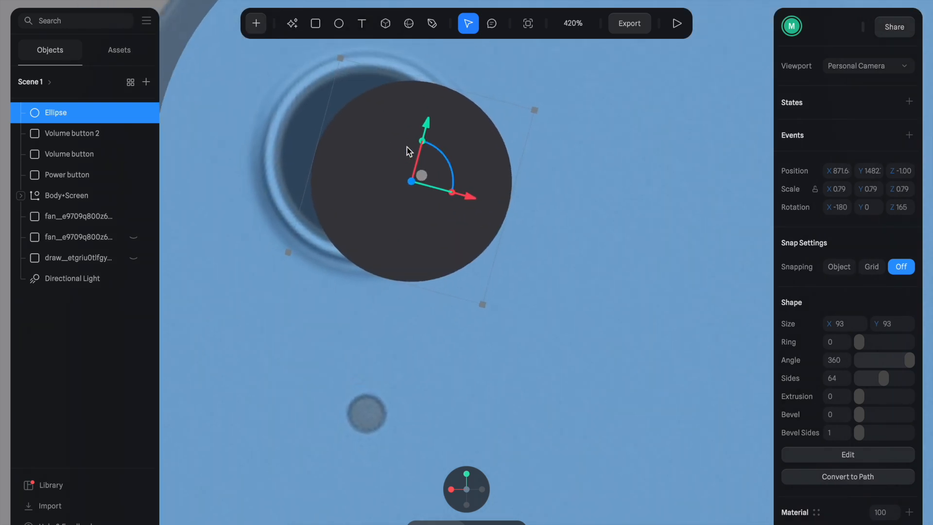
drag(488, 217, 430, 201)
drag(400, 136, 403, 122)
shift+drag(426, 187, 428, 188)
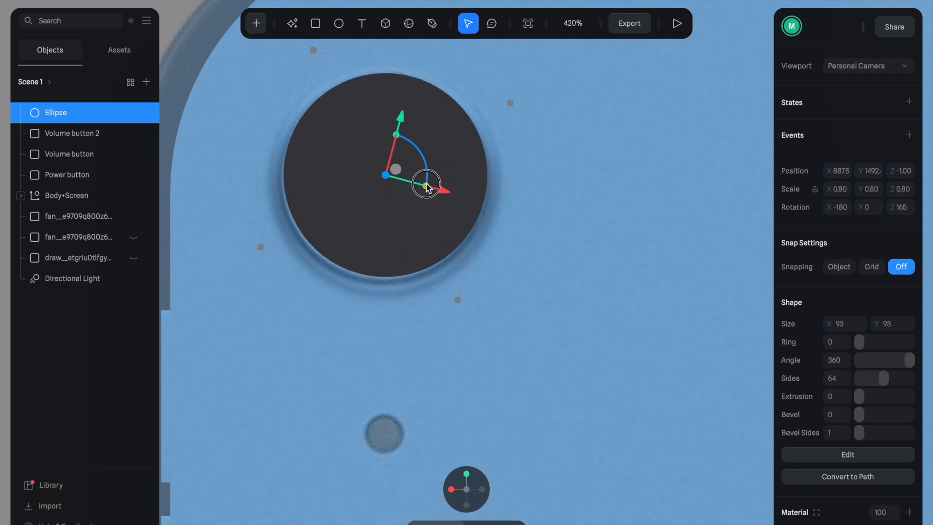
- Fine-tune the circle's position and scale it uniformly to about 0.83 so it covers the reference lens including its rim
drag(401, 119, 400, 122)
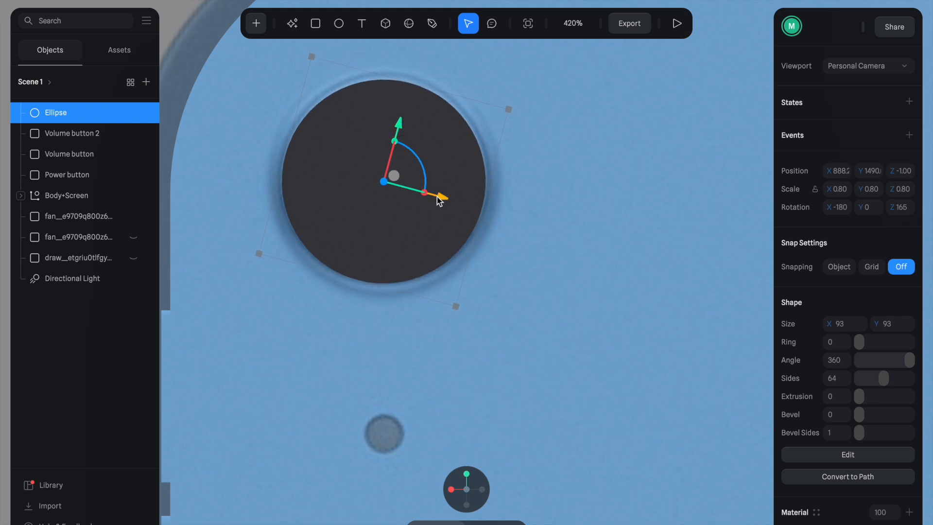
shift+drag(426, 194, 428, 196)
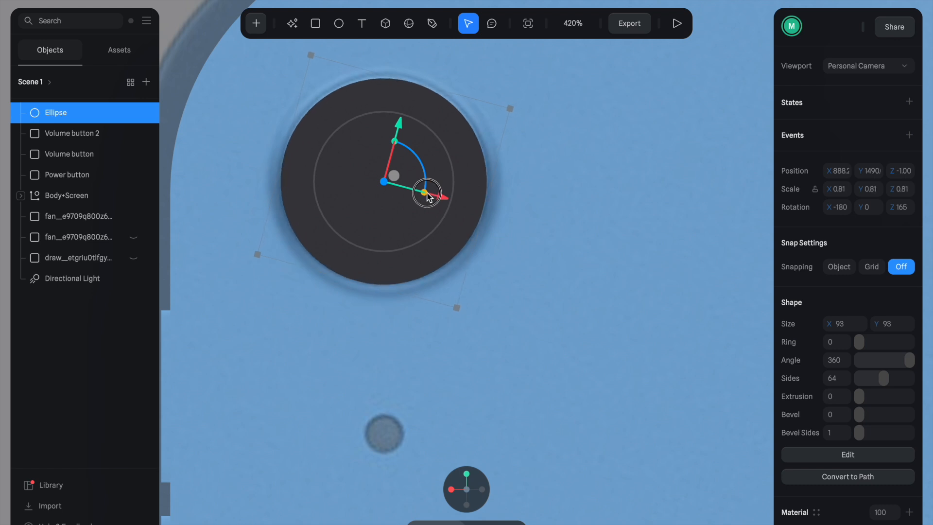
shift+drag(427, 194, 426, 193)
drag(403, 129, 404, 129)
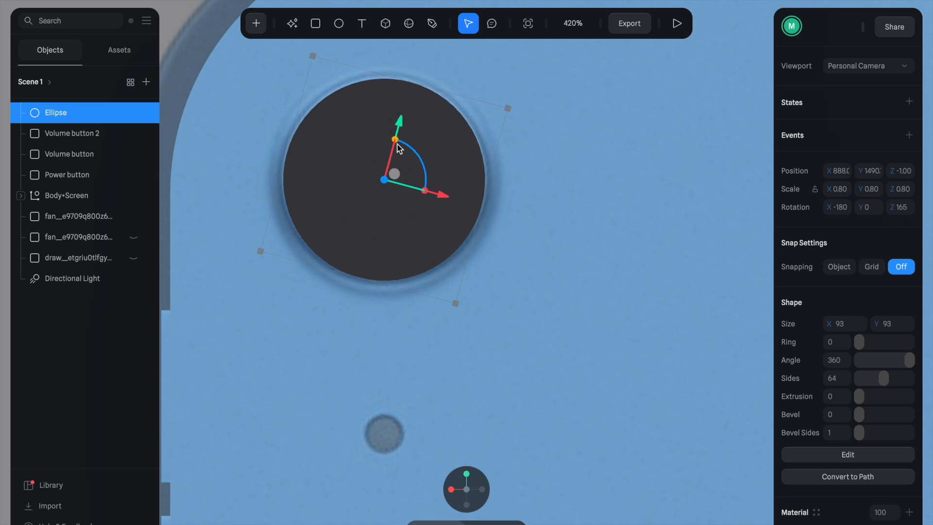
shift+drag(424, 195, 427, 195)
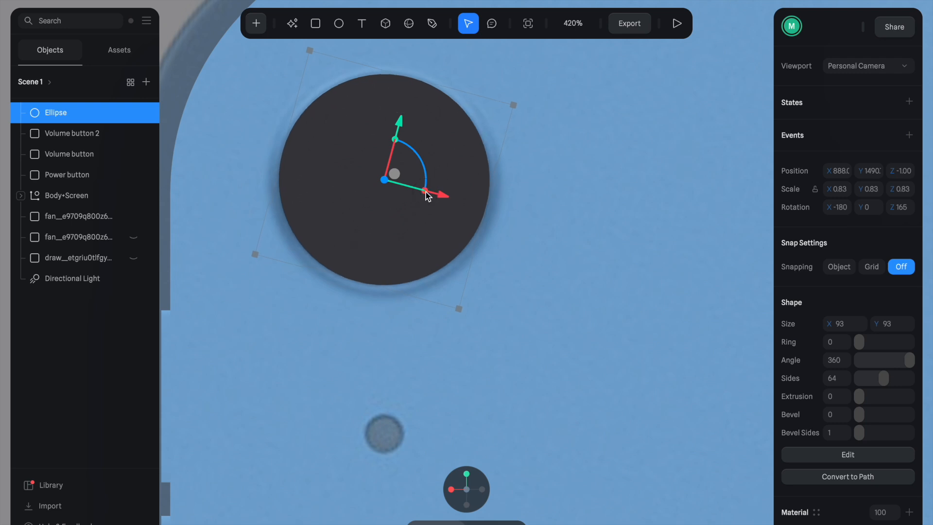
drag(400, 128, 401, 131)
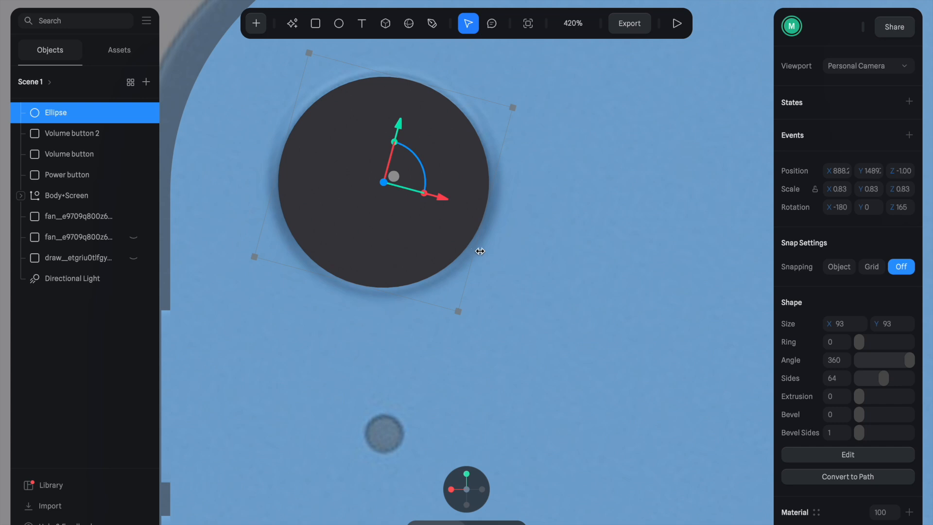
- Examine the camera circle's placement on the iPad back from the rear, front and side views
alt+drag(531, 302, 500, 313)
scroll(509, 299, right, 8)
ctrl+scroll(510, 298, down, 6)
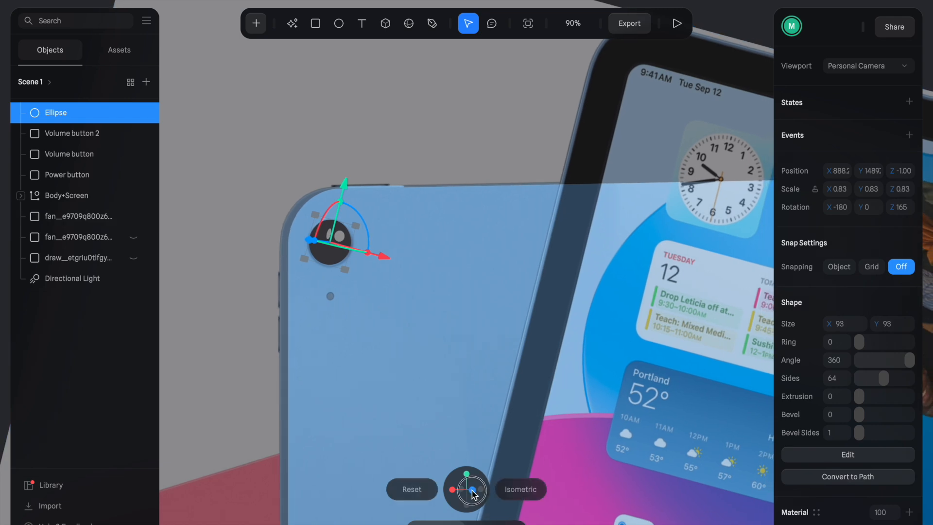
click(472, 489)
click(468, 489)
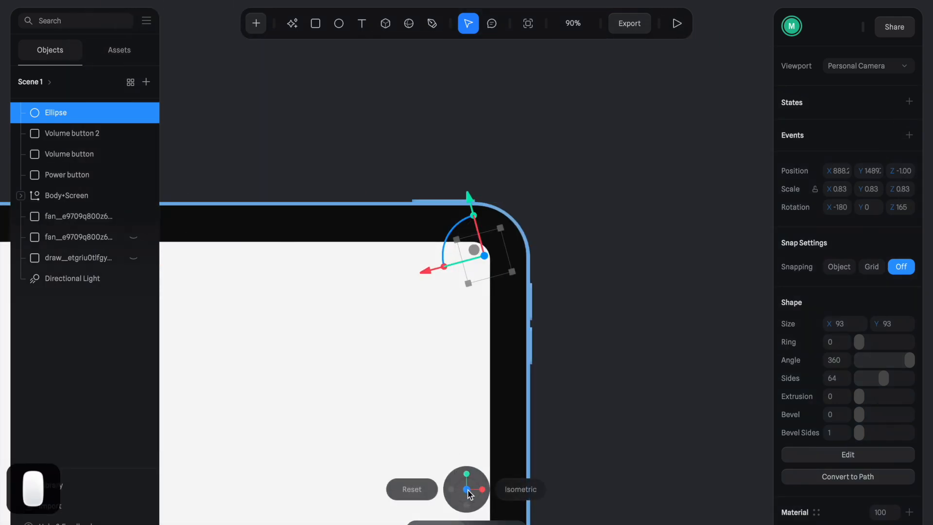
alt+drag(489, 396, 631, 384)
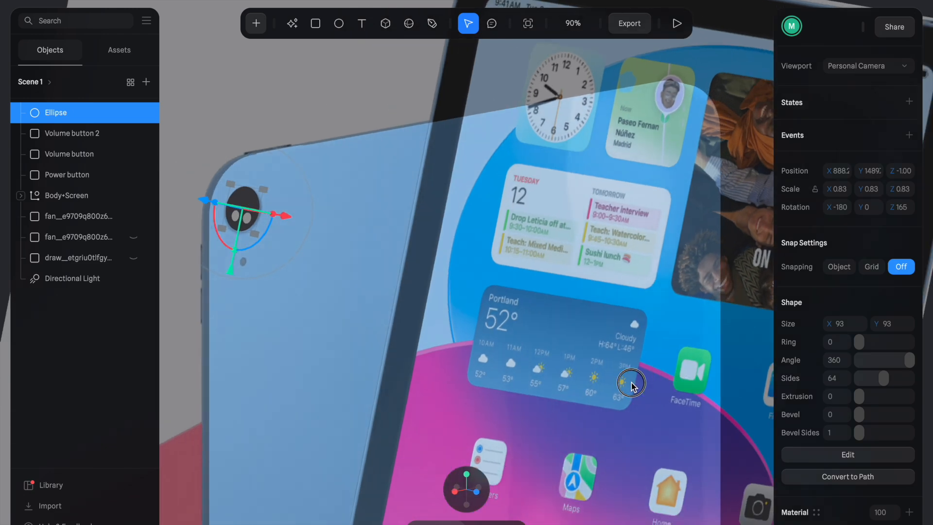
click(453, 490)
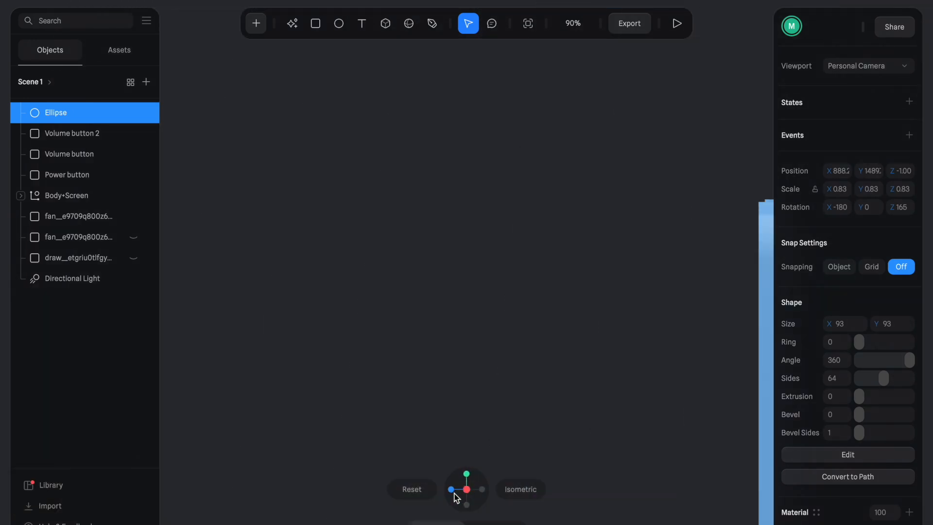
click(481, 492)
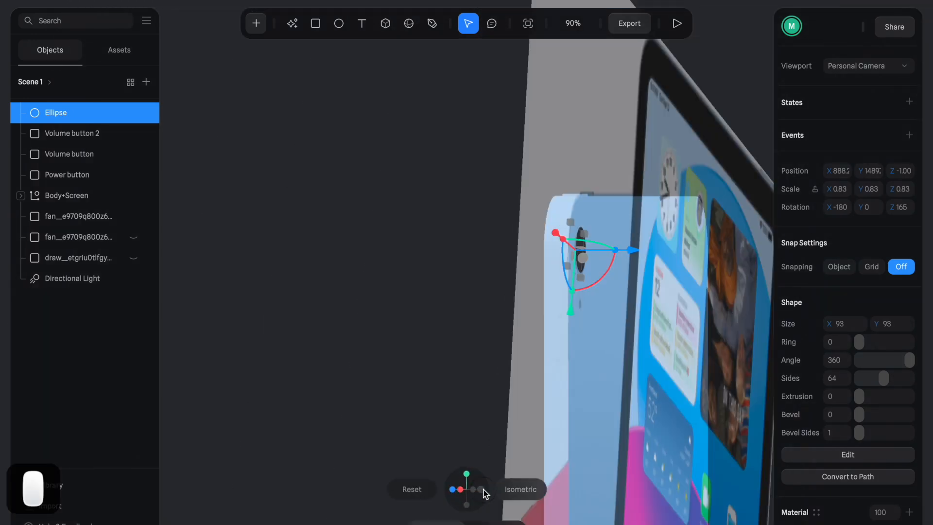
scroll(467, 241, up, 10)
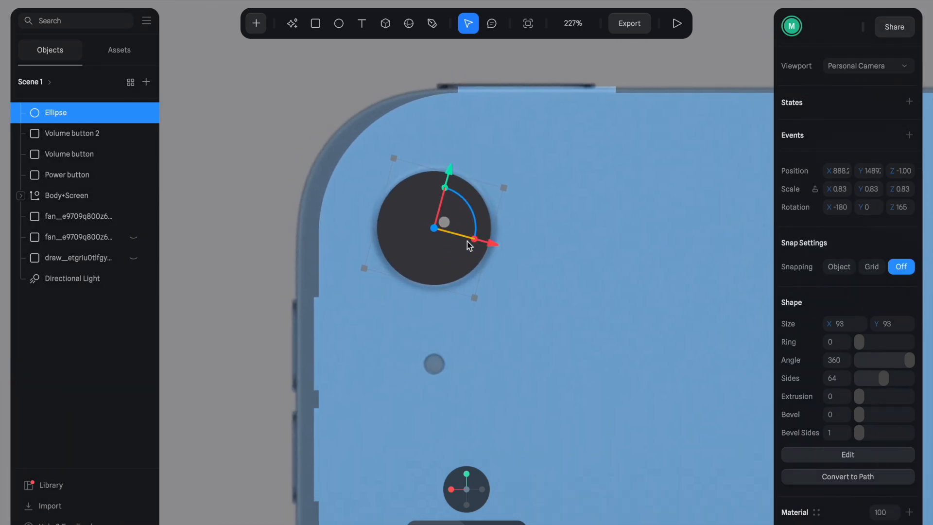
scroll(467, 241, up, 1)
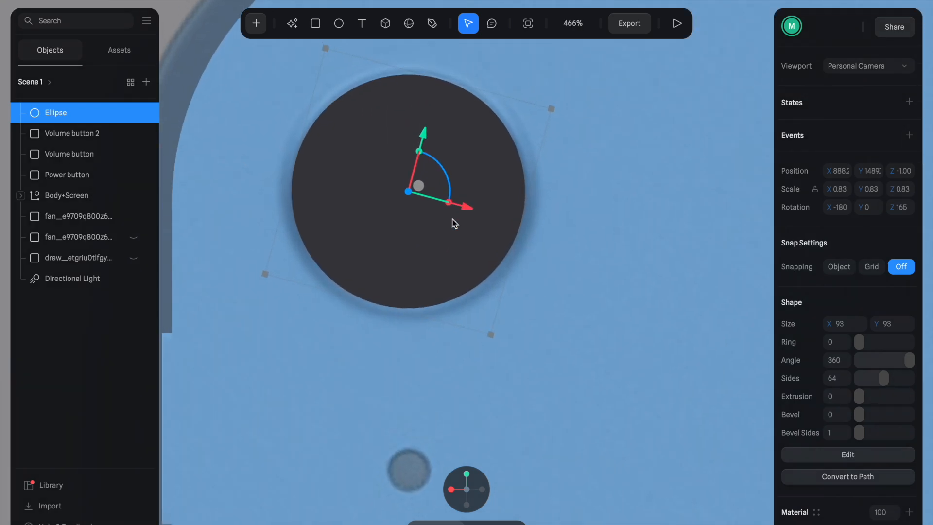
- Rename the camera circle as "Camera's body"
double_click(49, 111)
text(Camer)
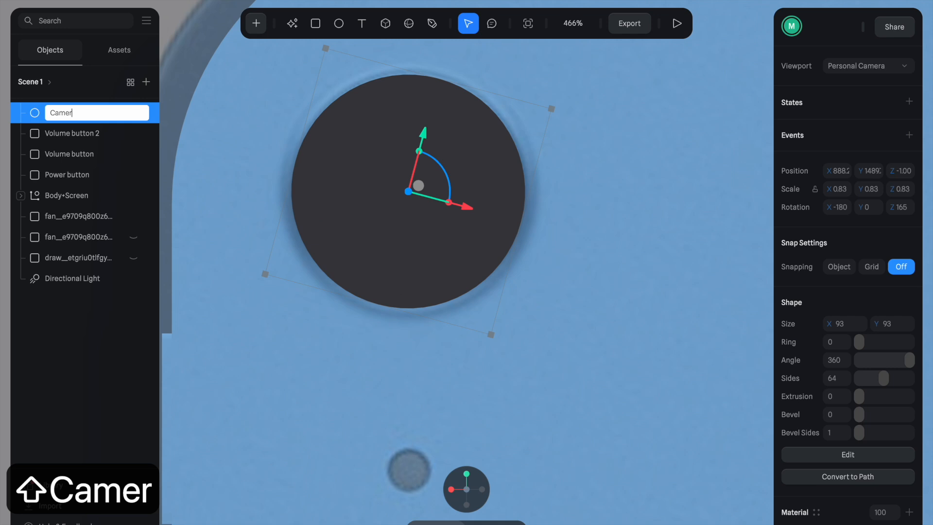
text(a's)
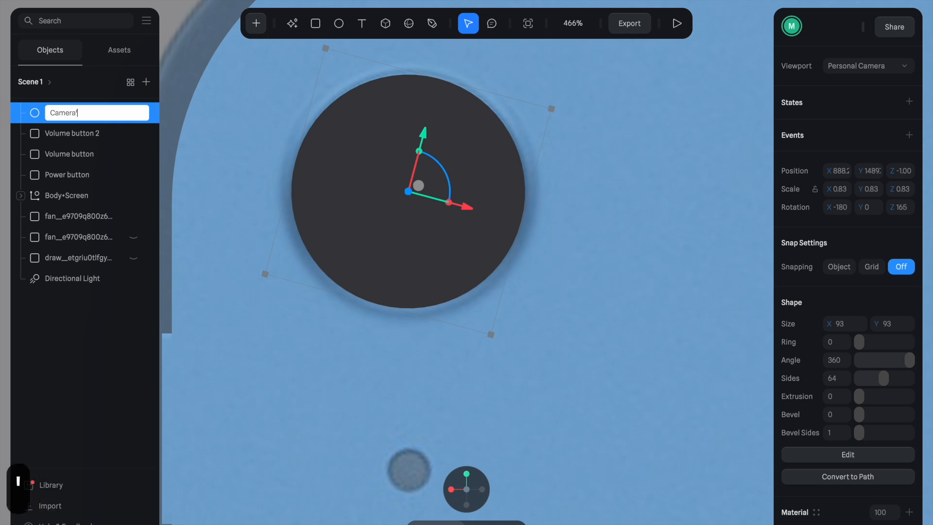
text( body)
key(Return)
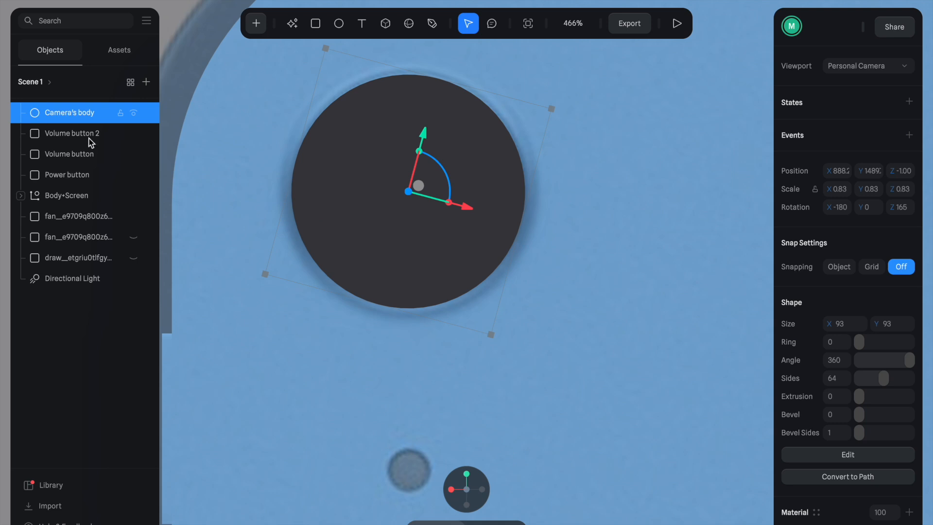
- Duplicate the camera circle, scale the copy to about 0.19 and move it down towards the small reference flash
key(super+d)
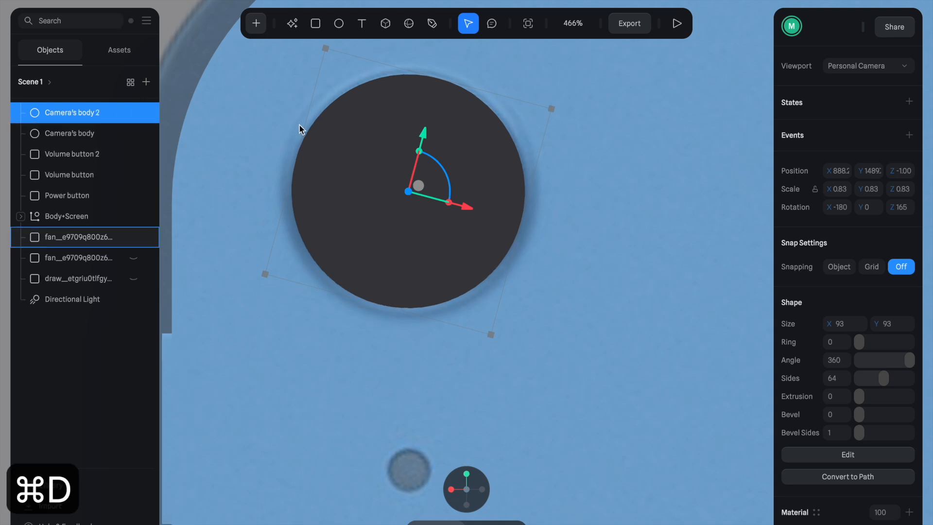
drag(427, 142, 444, 334)
scroll(418, 332, down, 3)
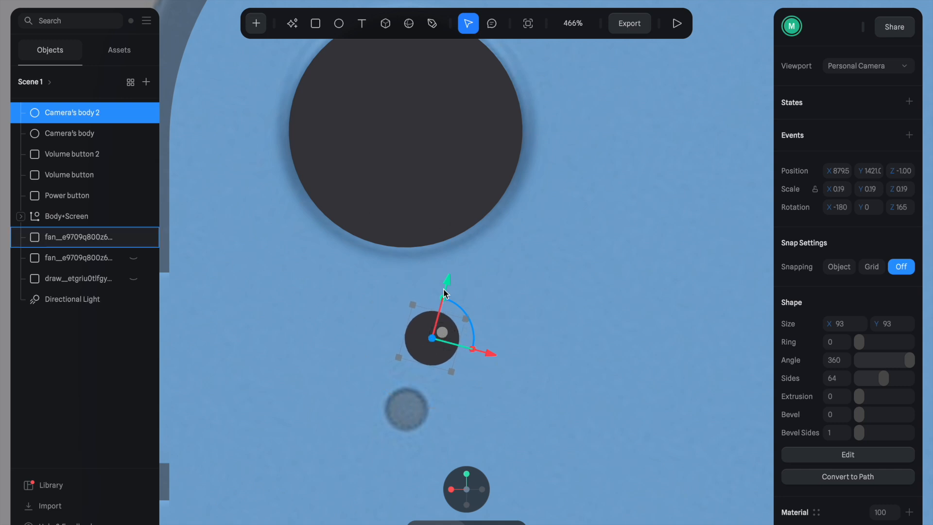
- Centre the small circle over the reference flash and scale it uniformly to about 0.15
drag(446, 278, 442, 325)
scroll(444, 325, down, 2)
drag(437, 289, 433, 324)
mouse_move(457, 391)
mouse_down()
mouse_move(450, 383)
mouse_move(468, 389)
mouse_up()
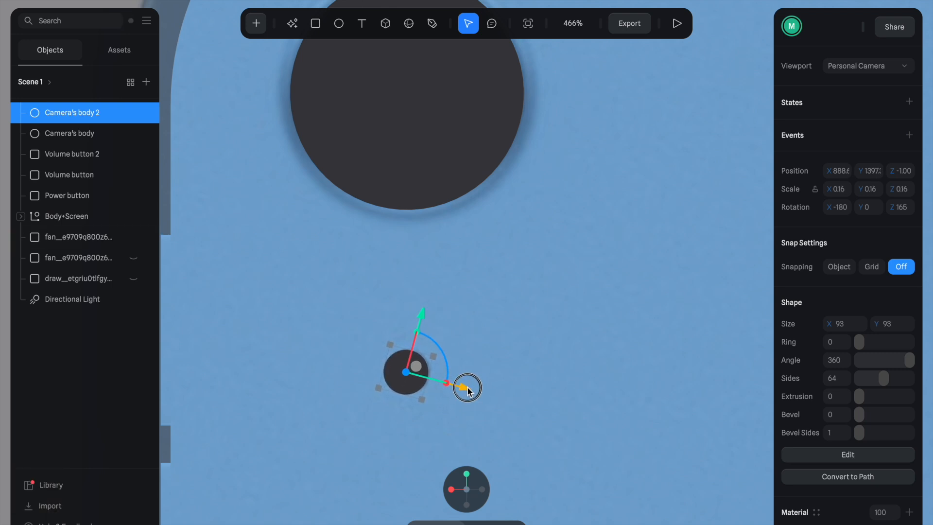
drag(449, 385, 440, 387)
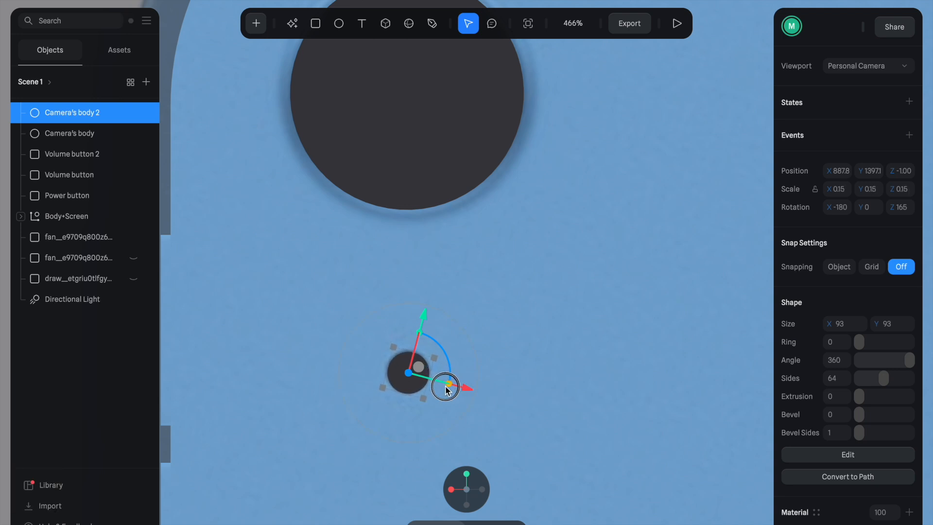
scroll(486, 360, down, 2)
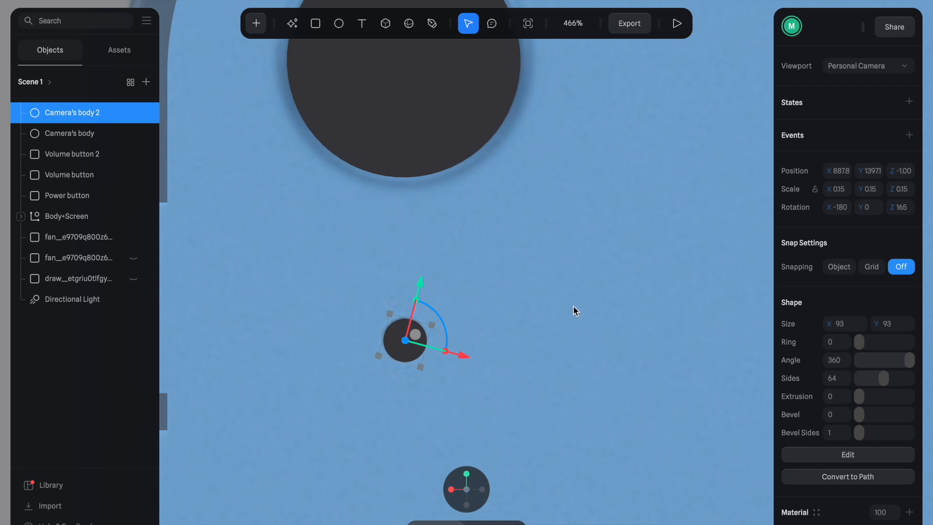
- Rename the small duplicate circle as "Flashlight"
double_click(75, 118)
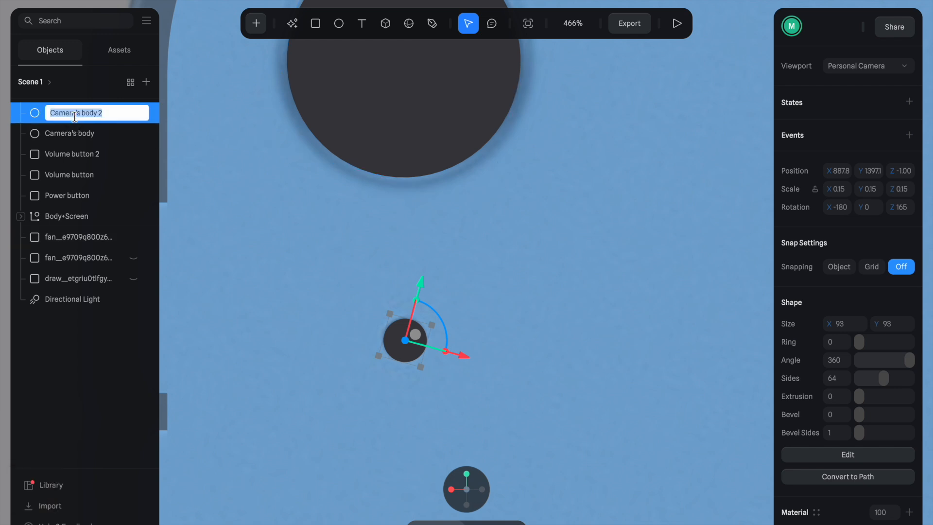
text(Flashlight)
key(Return)
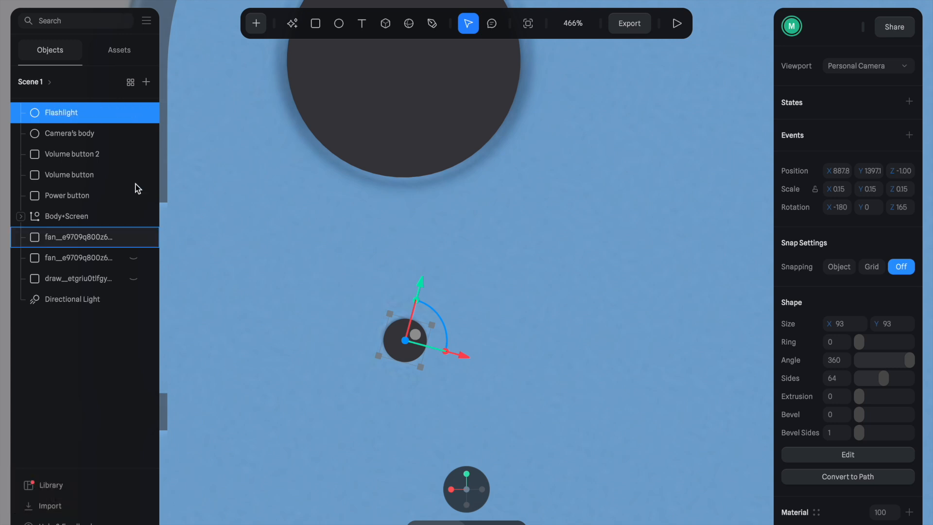
- Extrude the Camera's body circle to 30
click(94, 134)
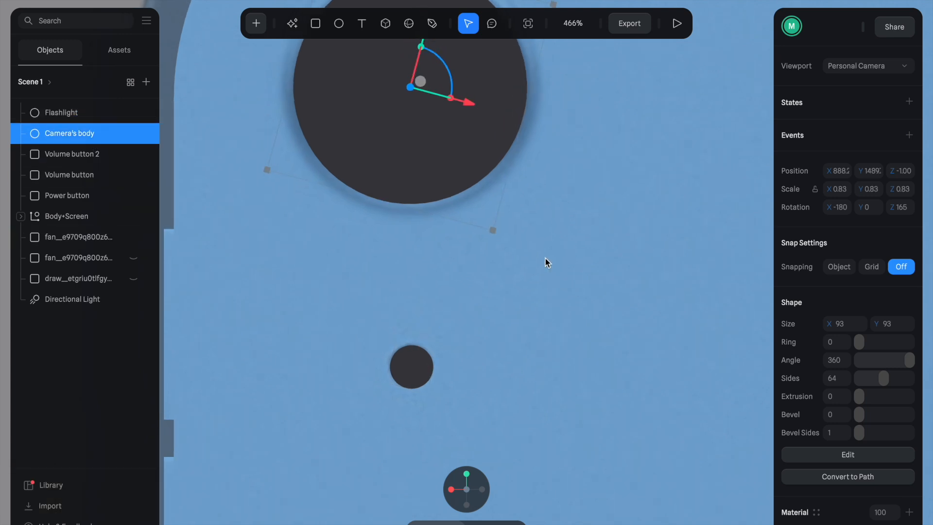
alt+drag(535, 298, 550, 308)
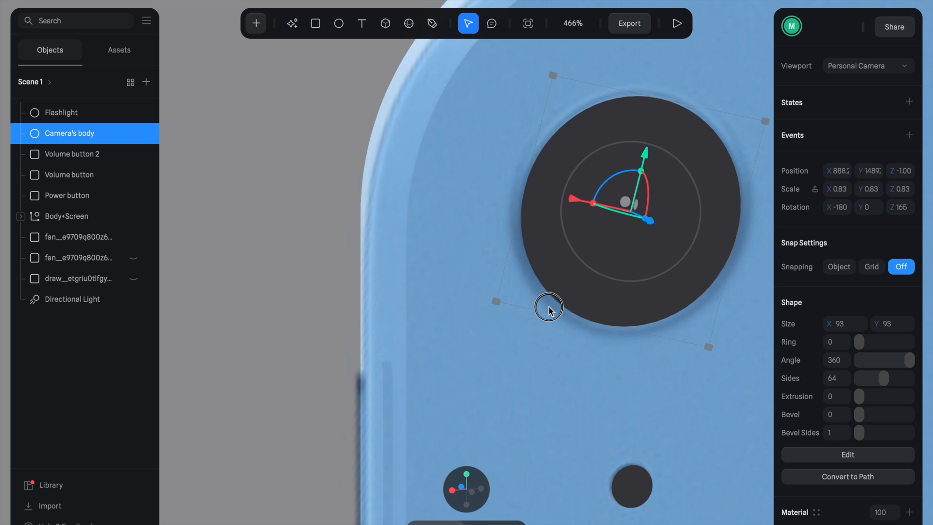
scroll(606, 298, right, 2)
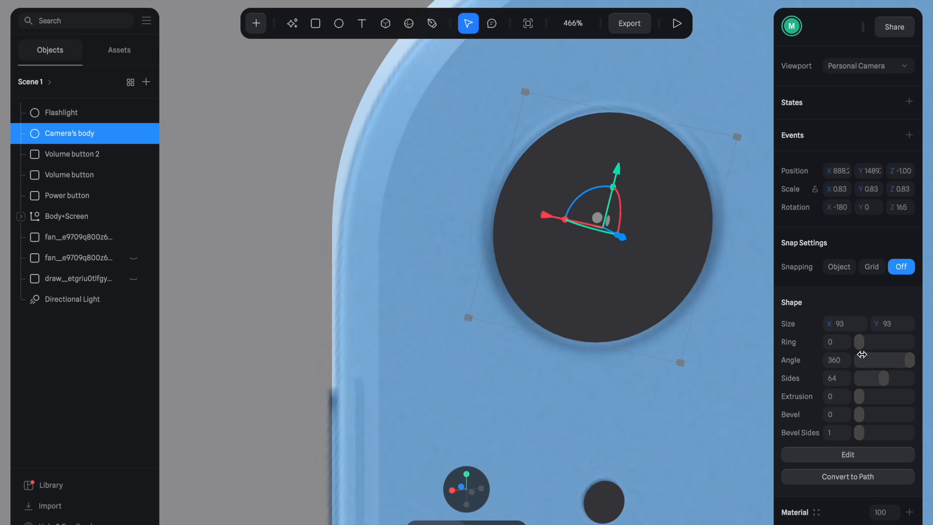
drag(863, 396, 873, 396)
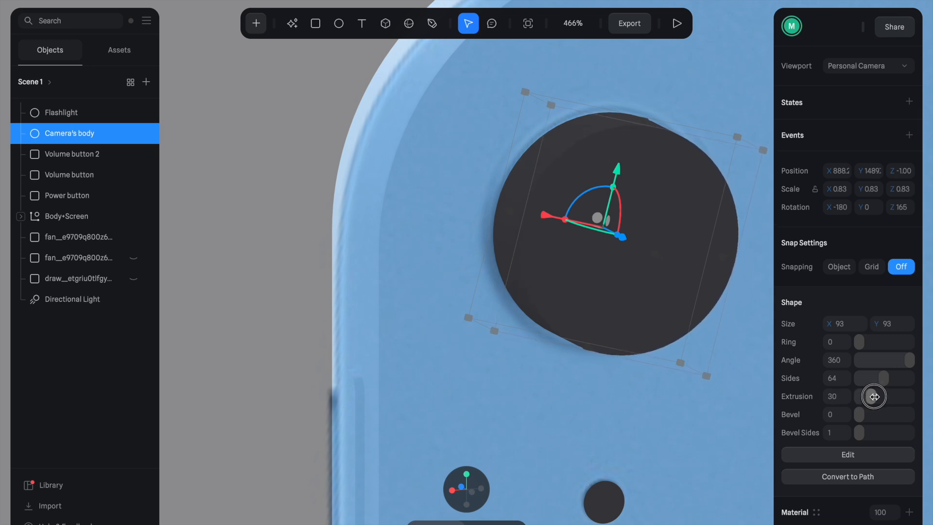
- In the side view, move the Camera's body along its depth axis into the iPad back, to about Z 3.07
scroll(586, 317, down, 5)
alt+drag(516, 354, 533, 364)
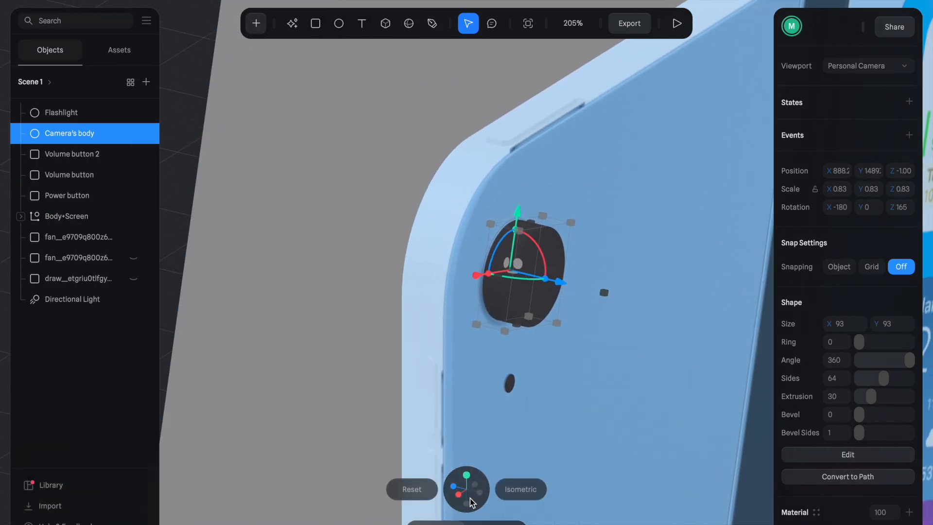
click(459, 494)
scroll(547, 225, up, 5)
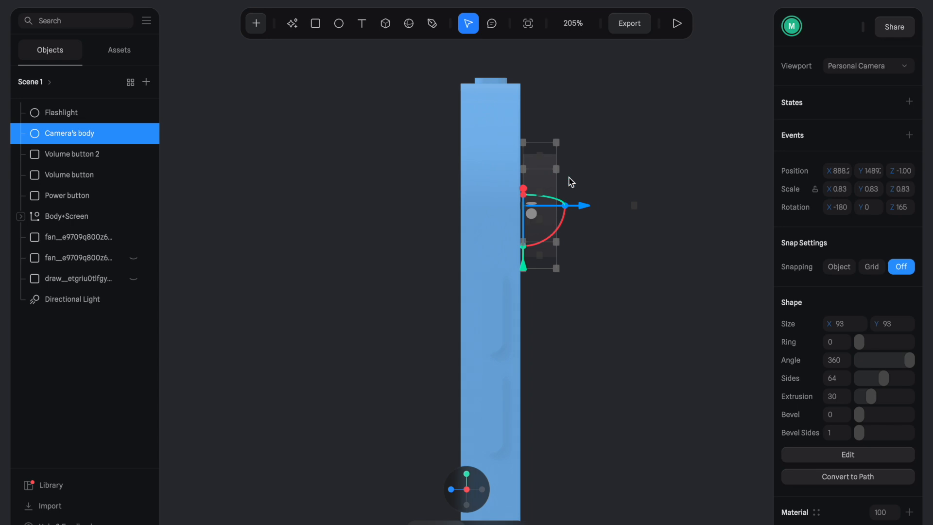
scroll(576, 159, up, 6)
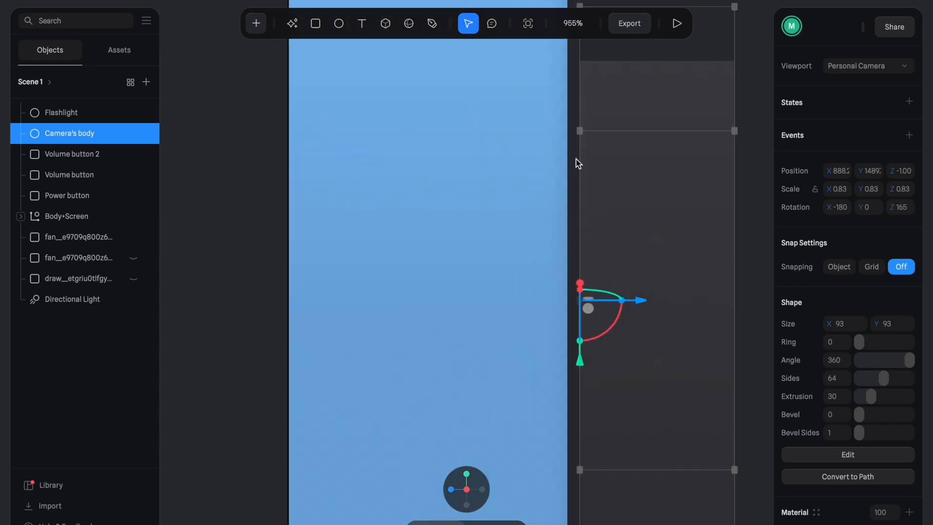
drag(596, 356, 571, 355)
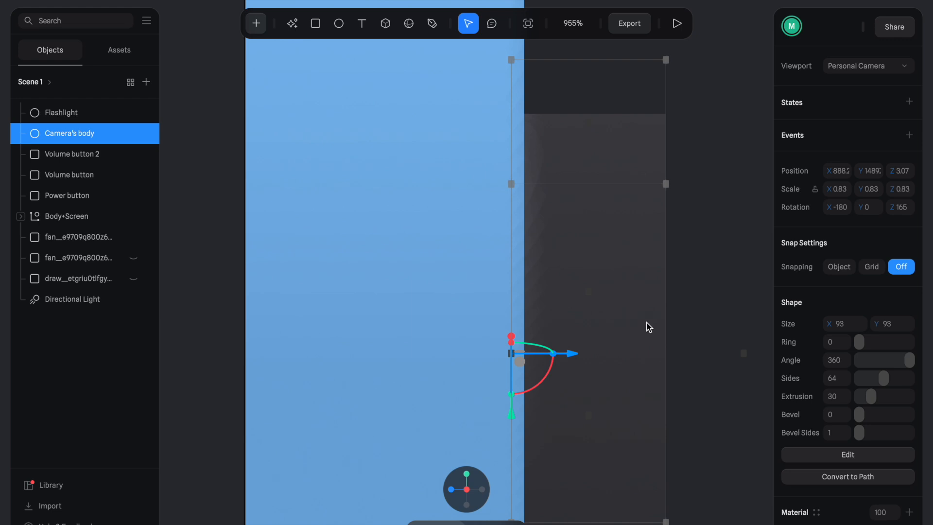
- Reduce the Camera's body extrusion to 6, check its profile from the side, and set the extrusion to 10
drag(874, 400, 865, 398)
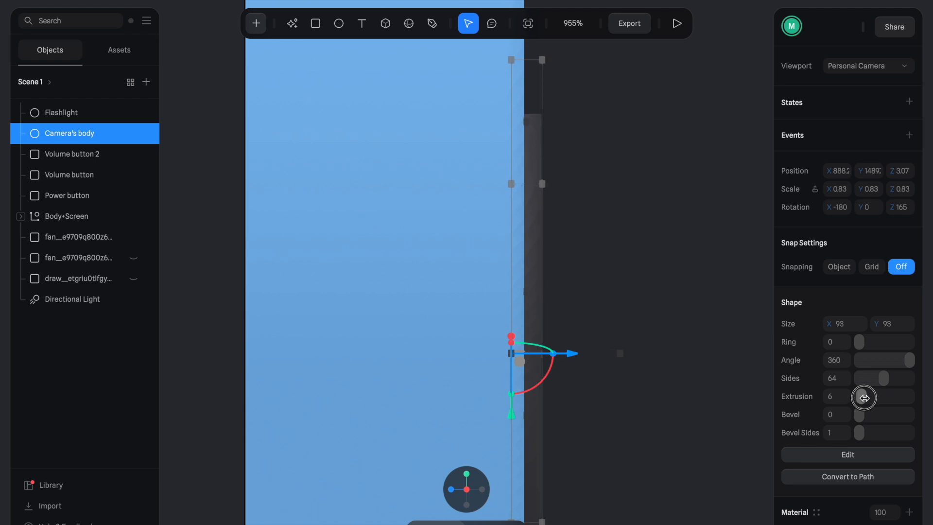
scroll(552, 272, down, 5)
mouse_move(612, 290)
alt+mouse_down()
mouse_move(591, 295)
mouse_move(607, 293)
alt+mouse_up()
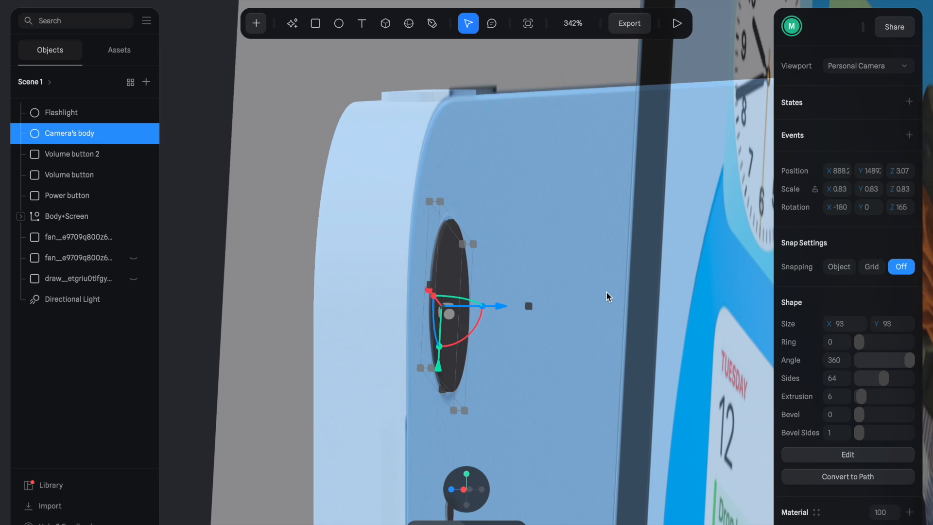
click(463, 489)
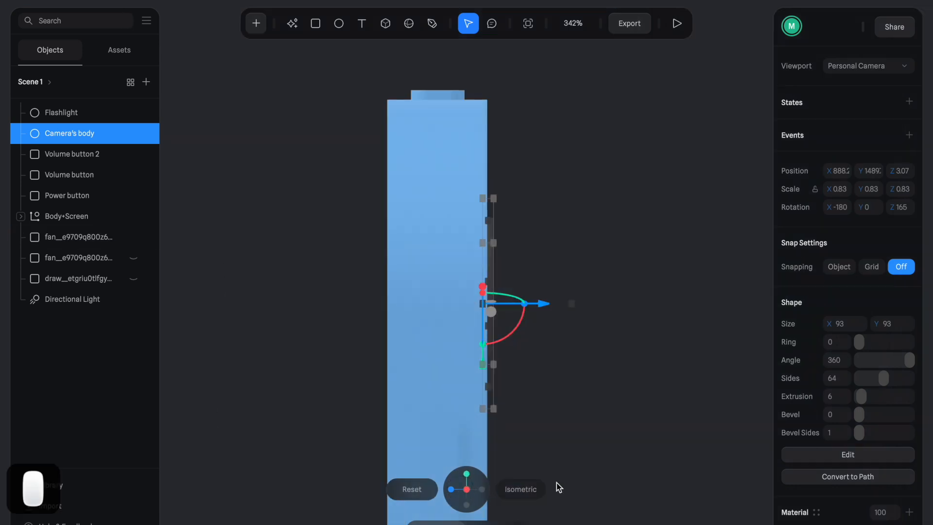
text(10)
key(Tab)
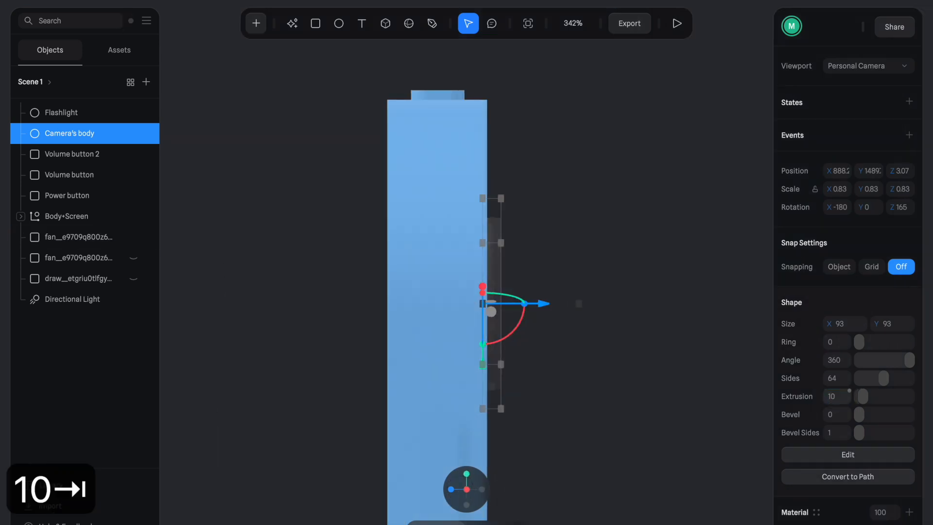
- Apply the saved Blue glass material to the Camera's body and check it against the iPad back
click(607, 302)
alt+drag(607, 301, 635, 304)
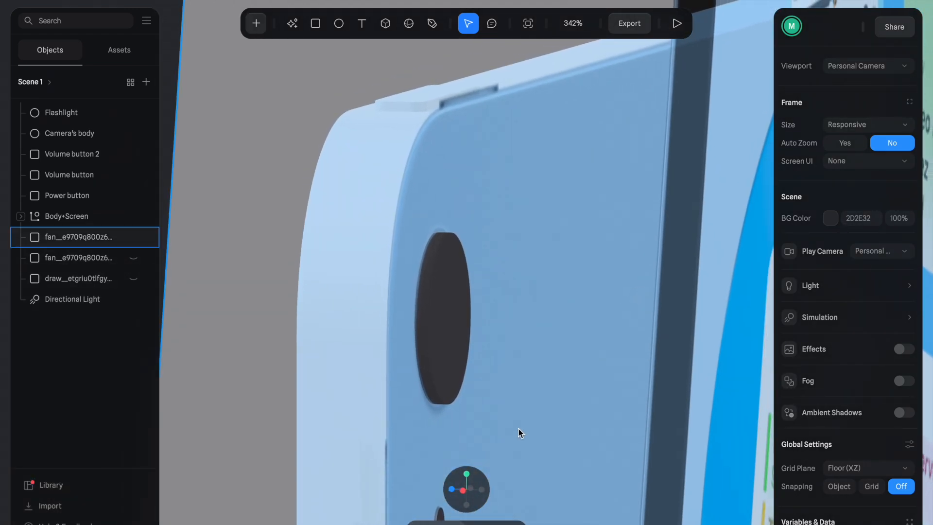
click(466, 483)
alt+drag(628, 284, 572, 283)
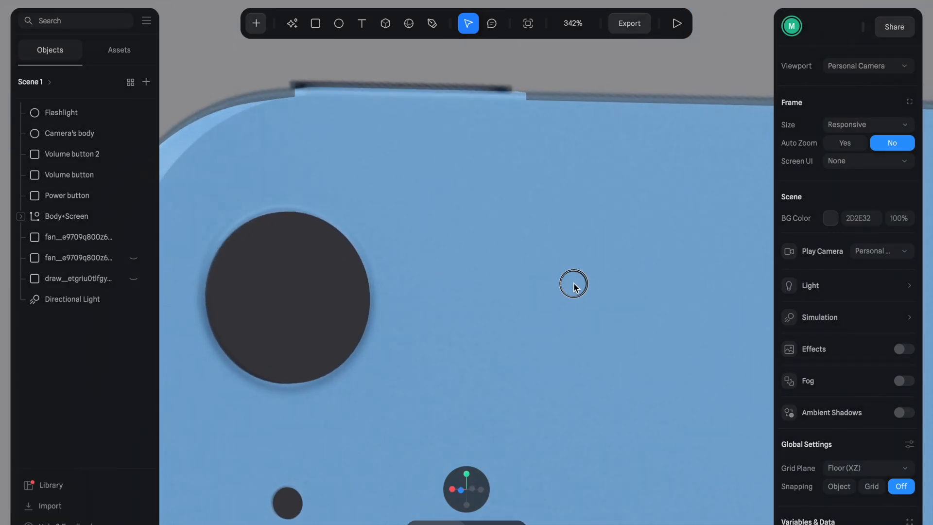
click(339, 293)
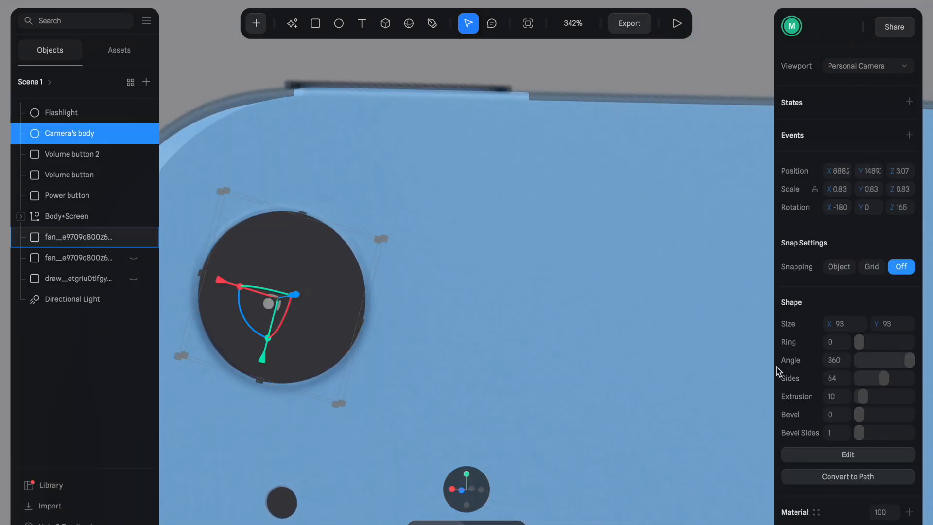
scroll(839, 431, down, 3)
click(819, 363)
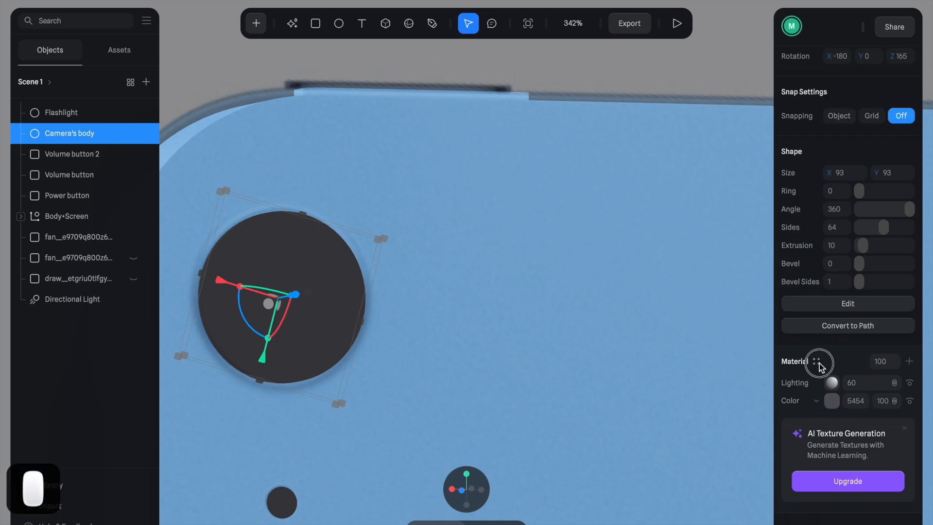
click(661, 228)
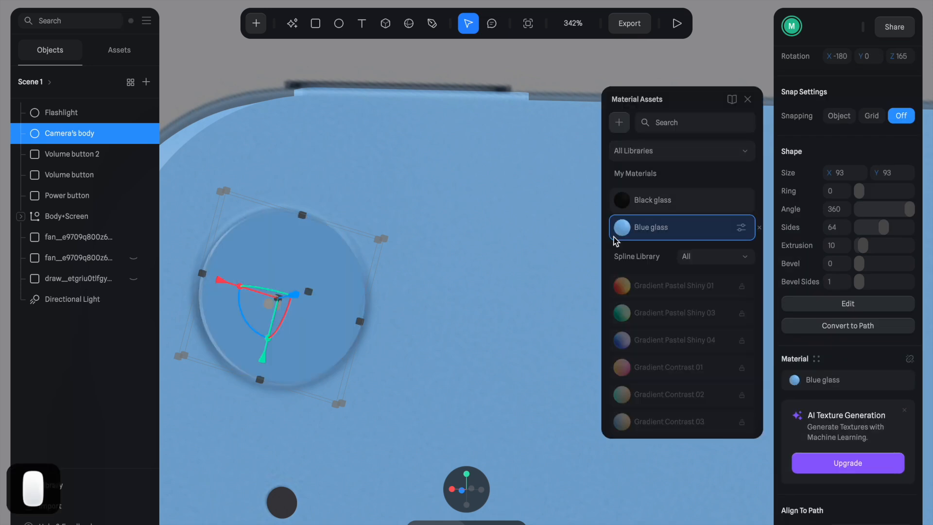
alt+drag(453, 277, 412, 279)
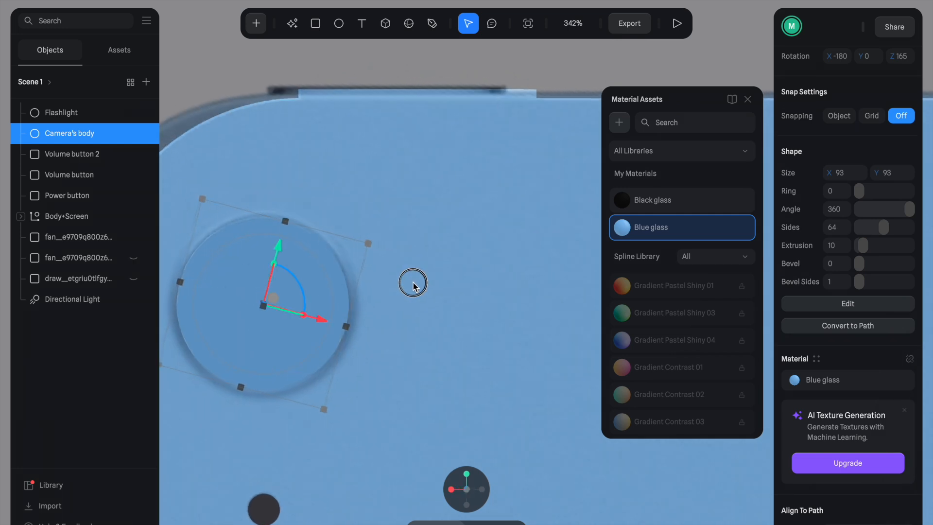
- Turn the Camera's body into a ring with a Ring value of 88 so its rim matches the reference
click(469, 488)
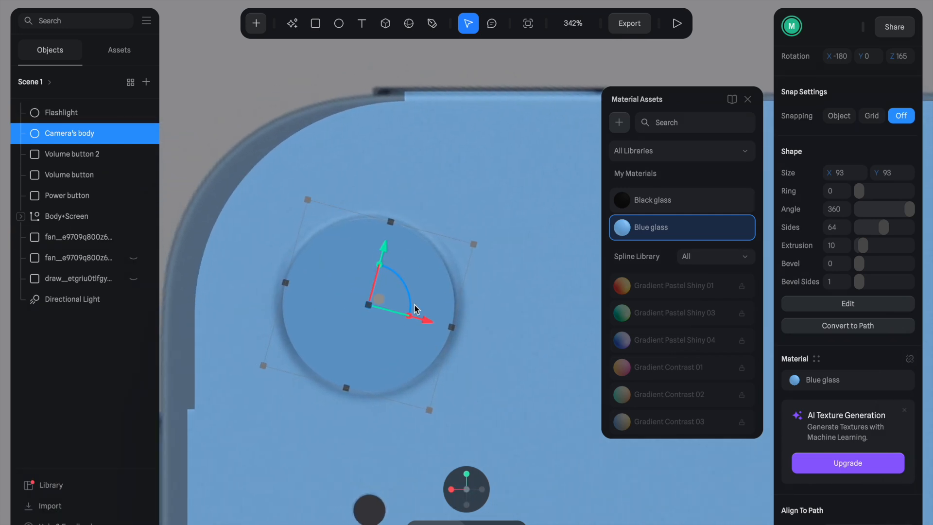
drag(859, 190, 904, 190)
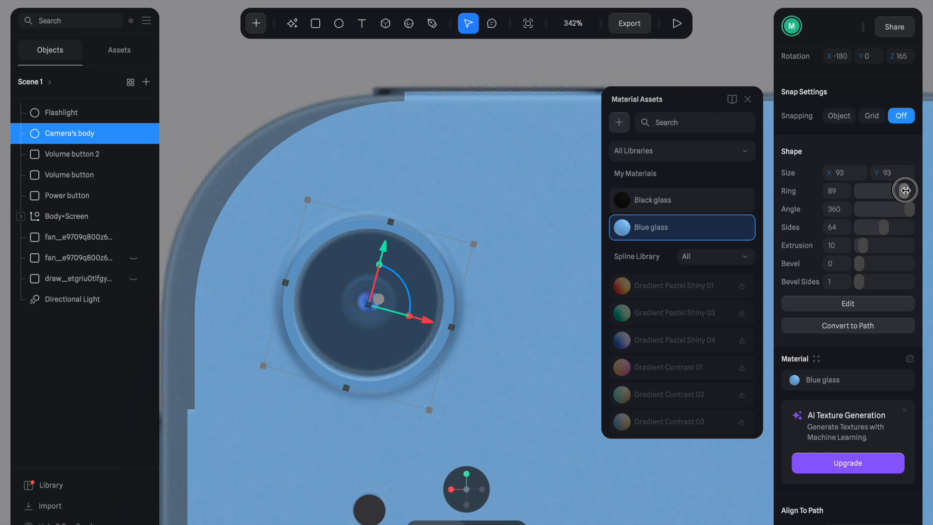
ctrl+scroll(500, 267, up, 5)
scroll(499, 266, left, 2)
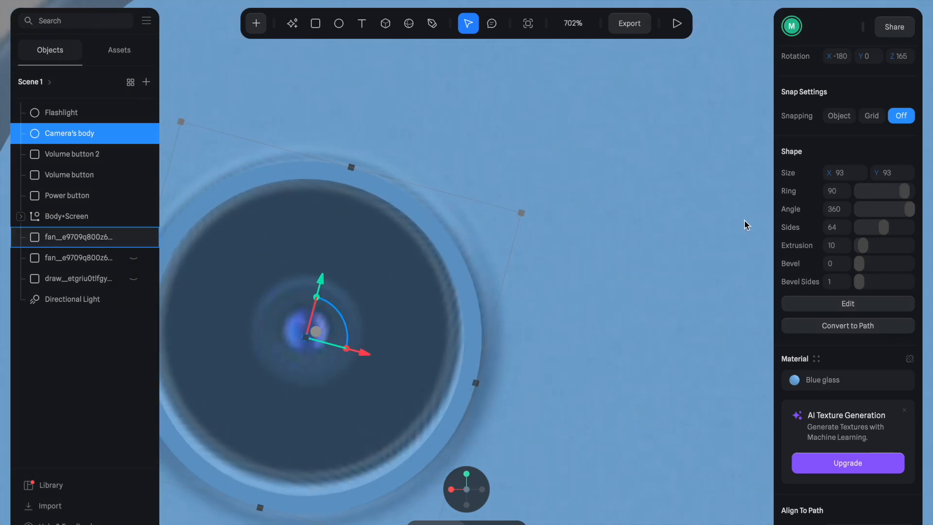
drag(903, 189, 901, 191)
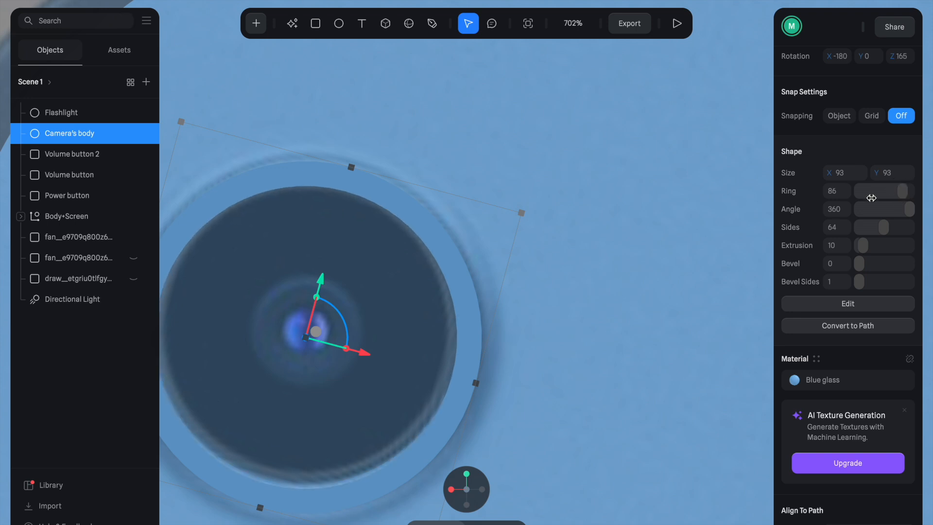
drag(904, 198, 905, 197)
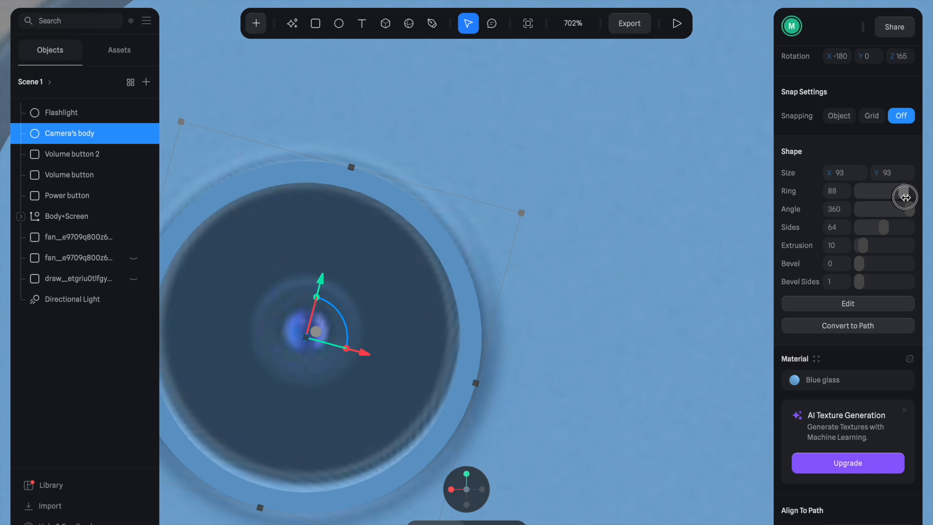
- Duplicate the Camera's body and rename the copy Lens
scroll(598, 253, down, 2)
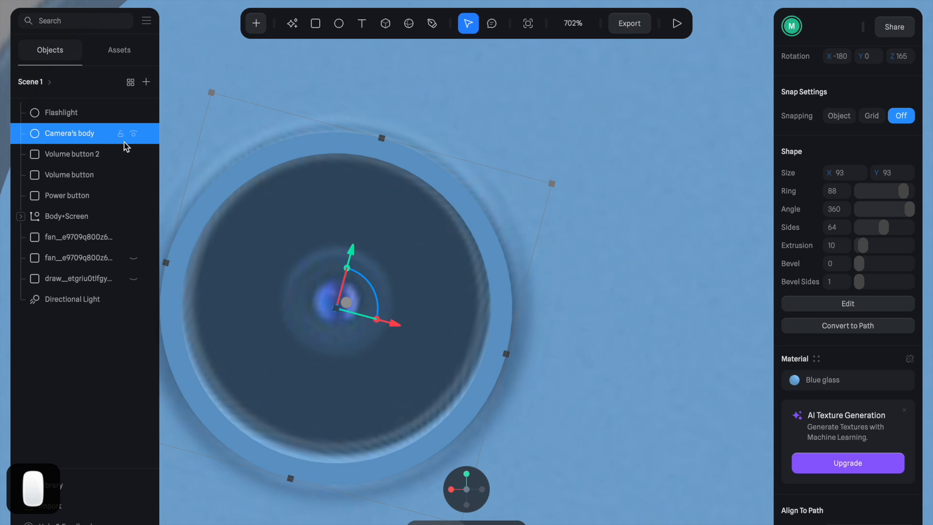
key(super+d)
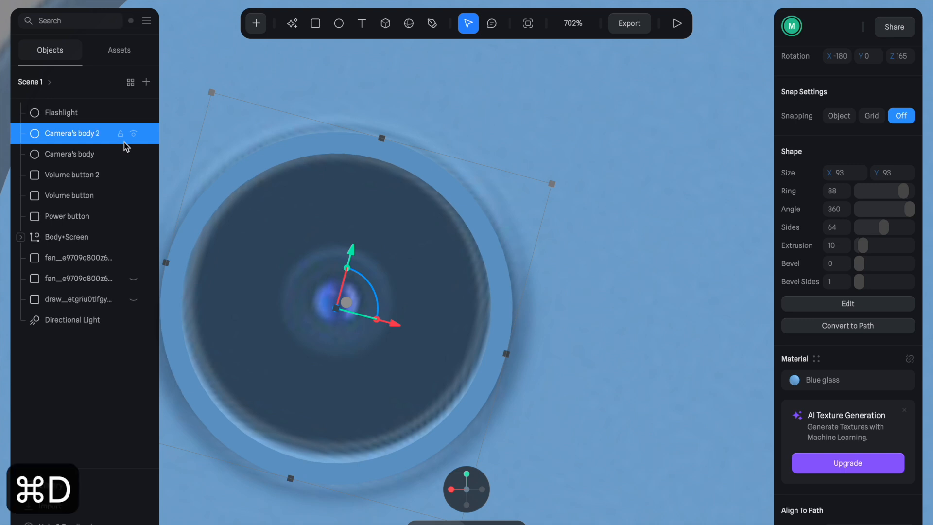
double_click(77, 133)
text(Main cam)
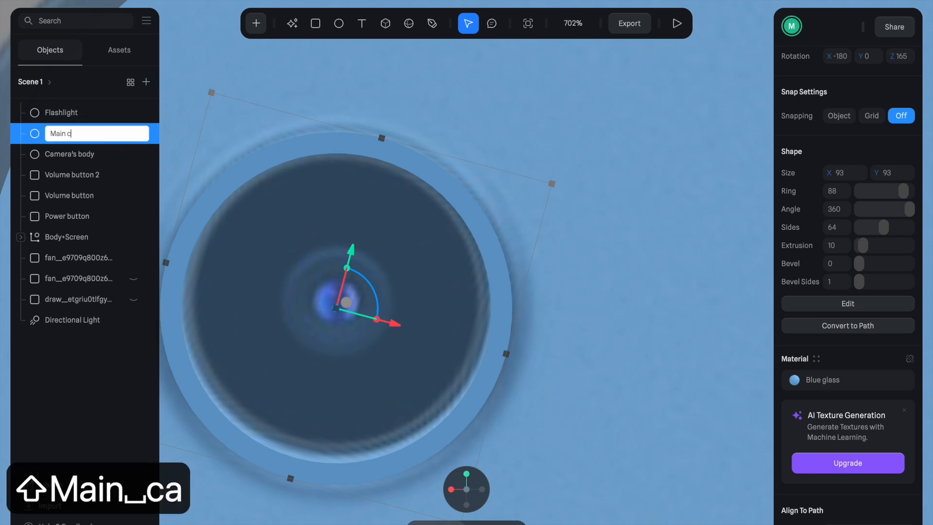
key(super+a)
text(Le)
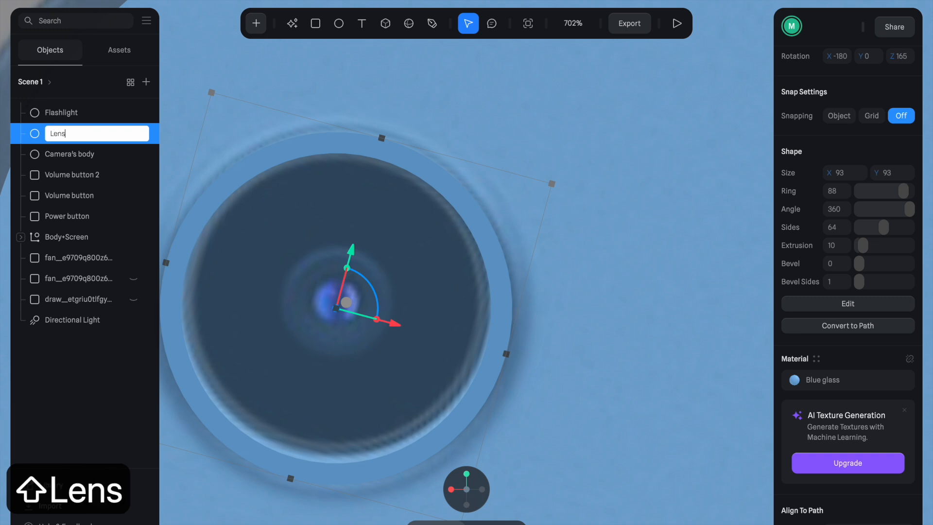
text(ns)
key(Return)
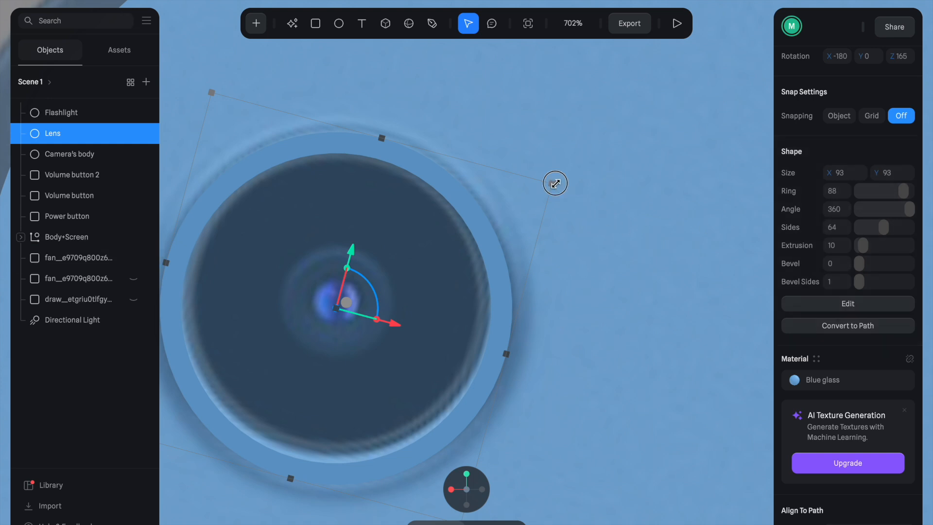
- Scale the Lens down to about 82 by 82, with an extrusion of 10 and a Ring value of 0
drag(554, 183, 528, 199)
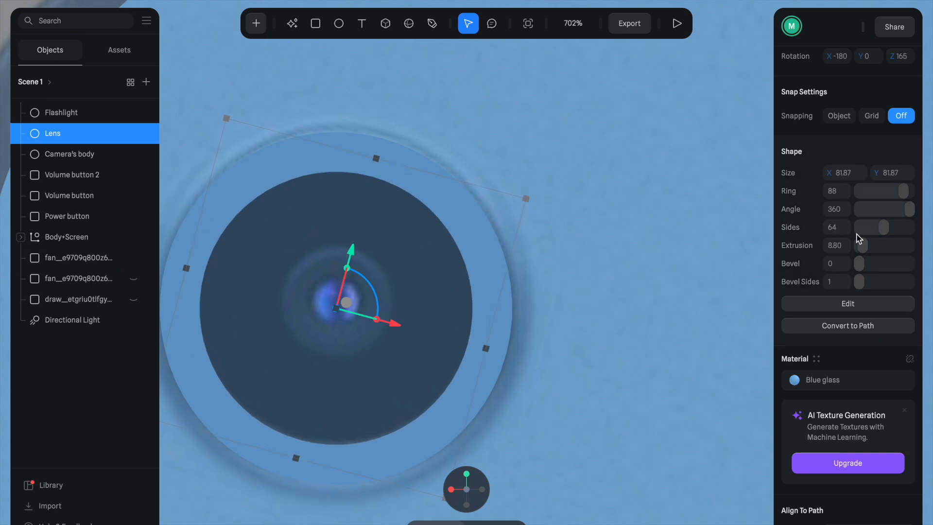
click(843, 249)
text(10)
key(Tab)
drag(899, 191, 620, 209)
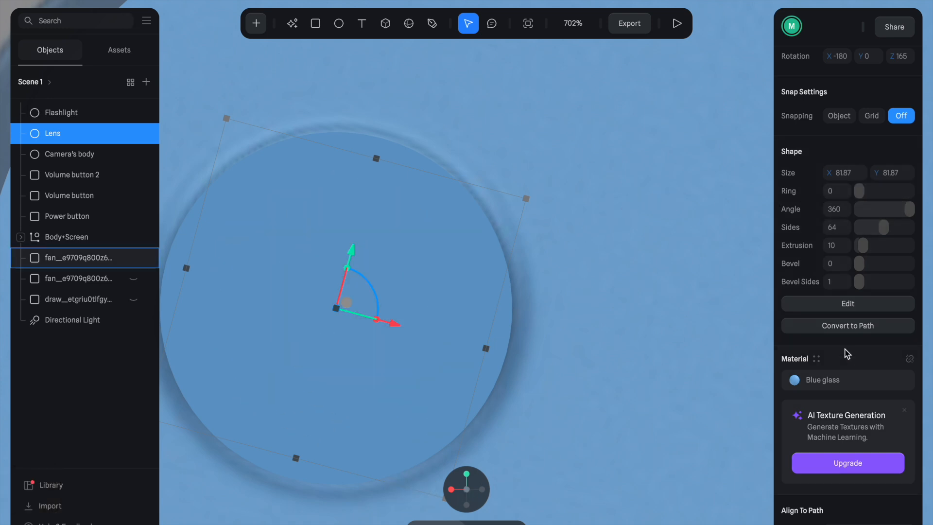
- Detach the Lens from the shared Blue glass material and change its Color layer to an Image layer
scroll(897, 353, down, 2)
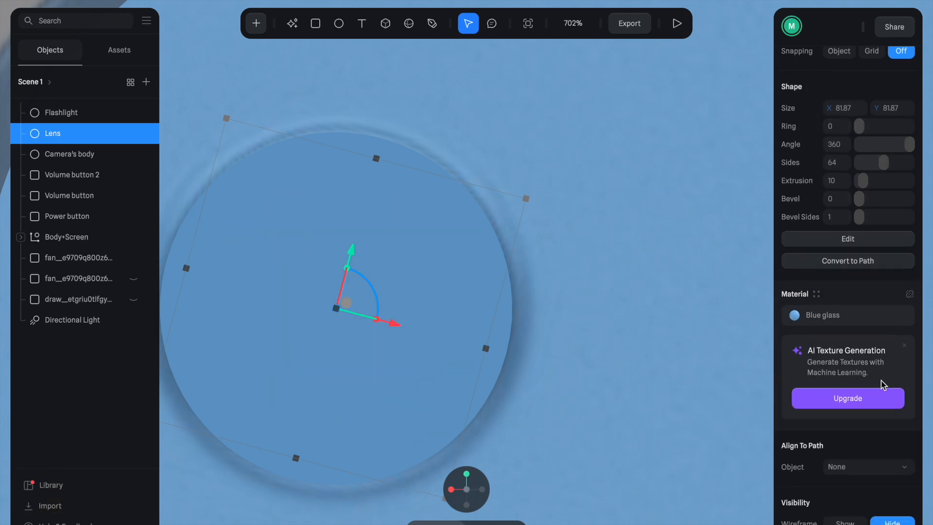
click(909, 298)
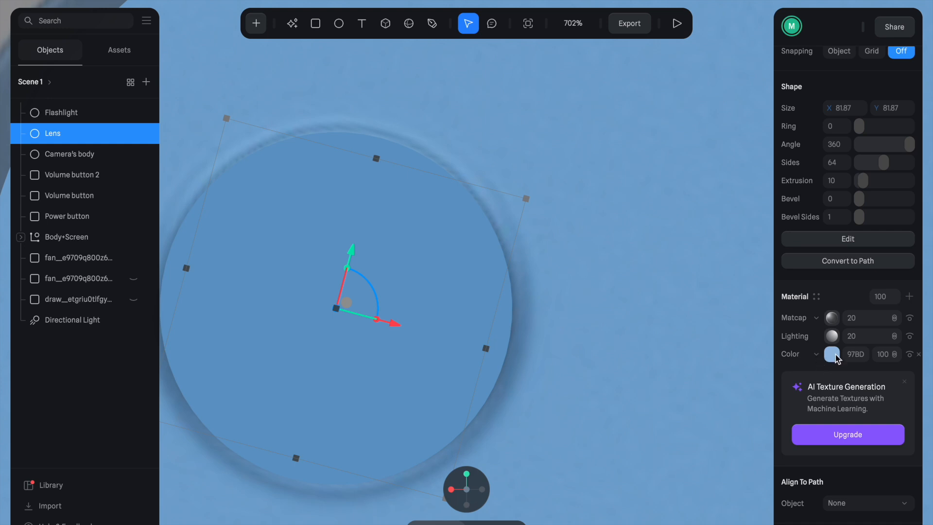
click(816, 355)
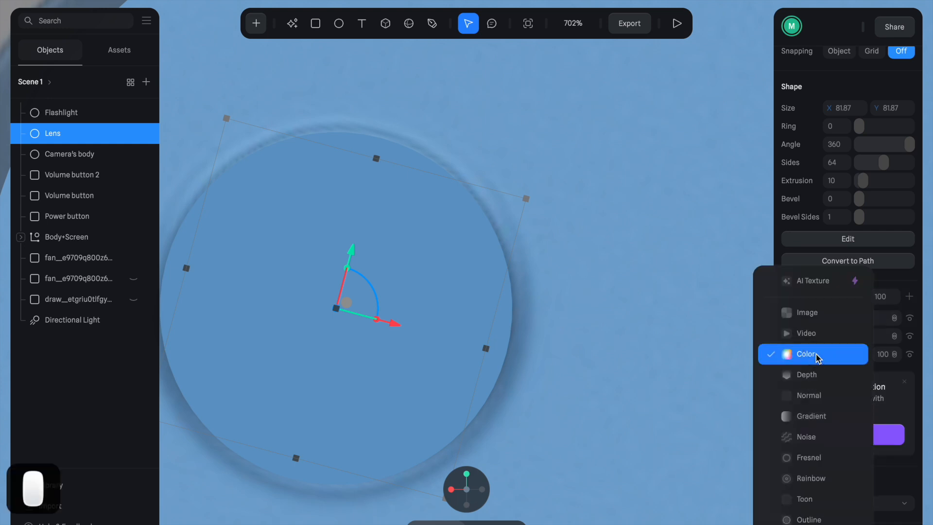
click(811, 315)
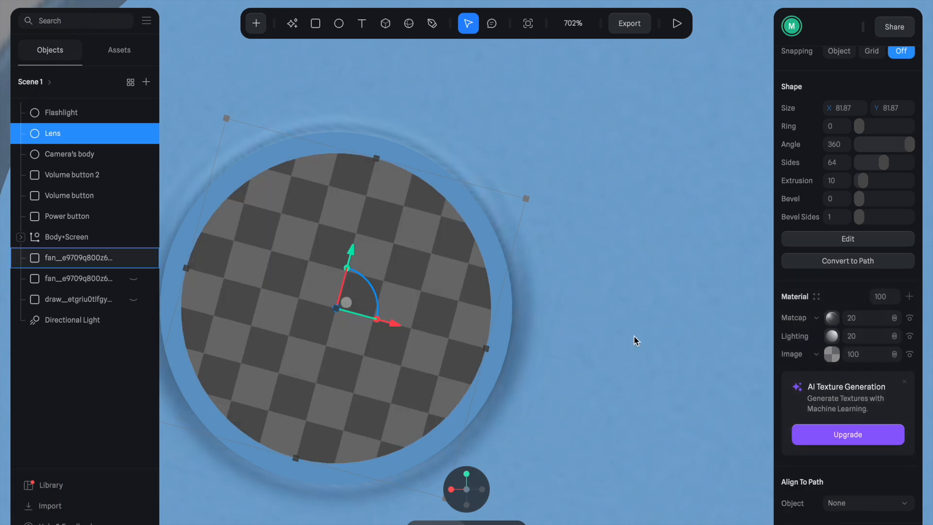
- Upload Camera lens.png from the iPad assets folder as the Lens's Image layer texture
scroll(850, 377, down, 2)
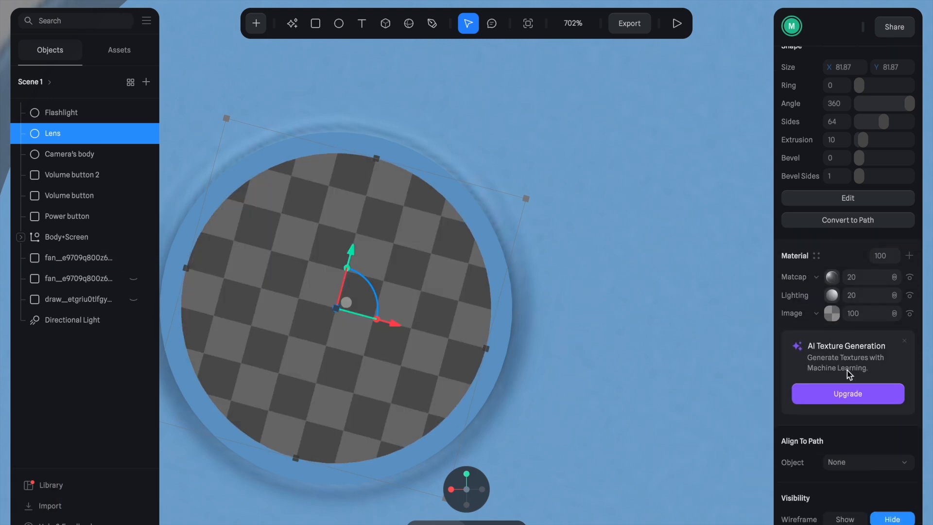
click(831, 306)
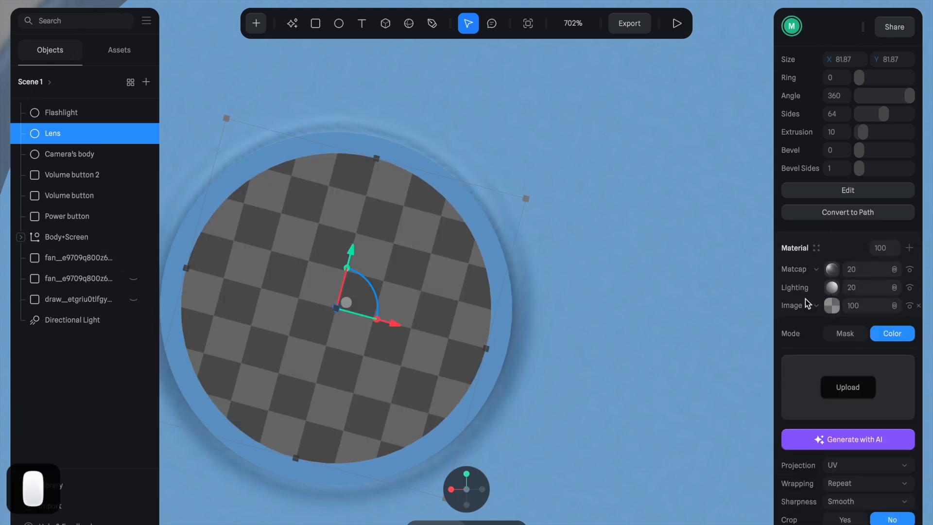
click(851, 398)
double_click(385, 185)
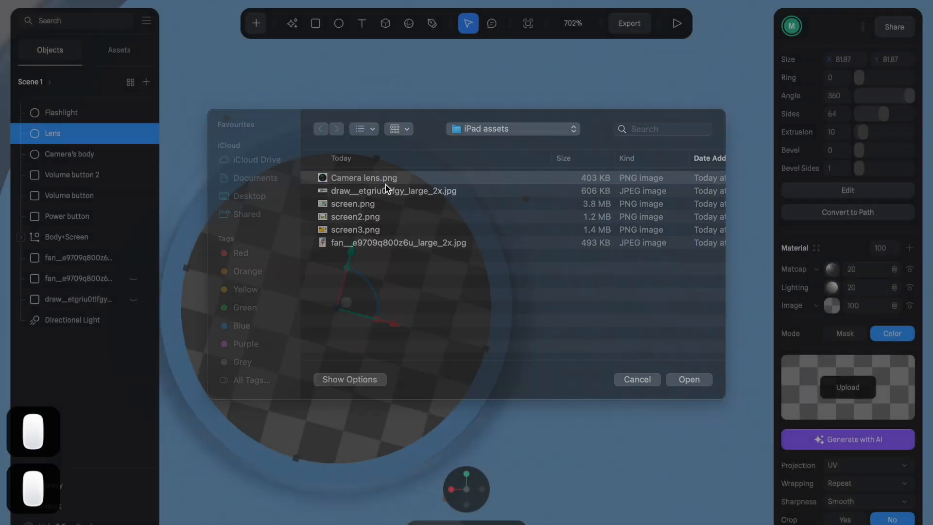
- Extrude the Flashlight circle below the camera to 10
scroll(556, 277, down, 5)
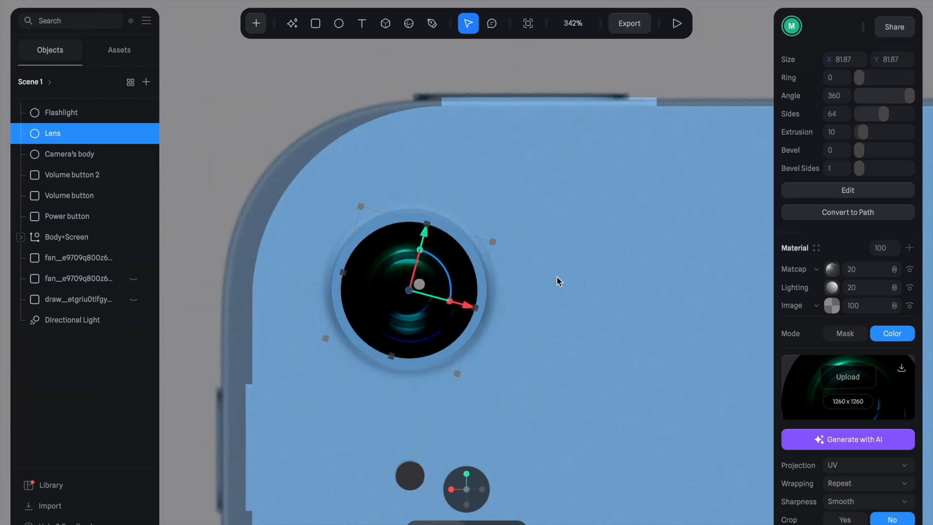
scroll(428, 258, up, 4)
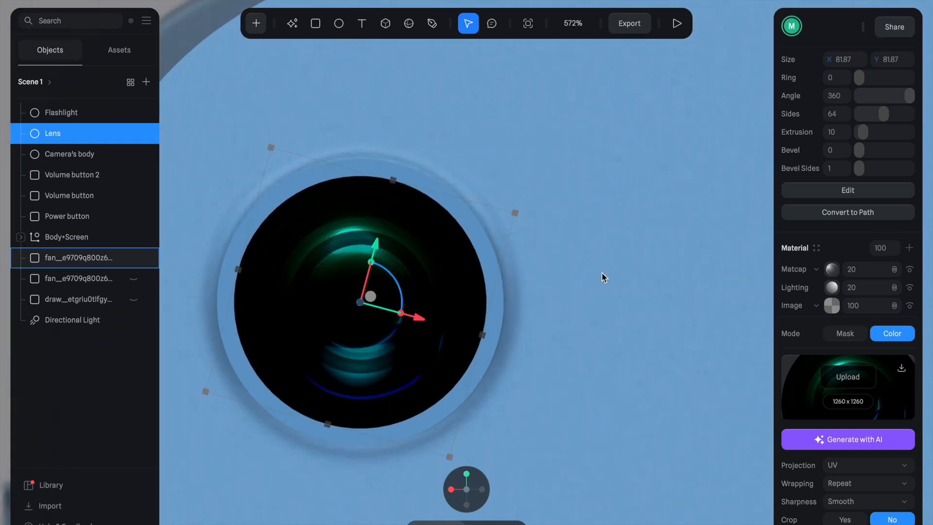
alt+drag(596, 273, 624, 282)
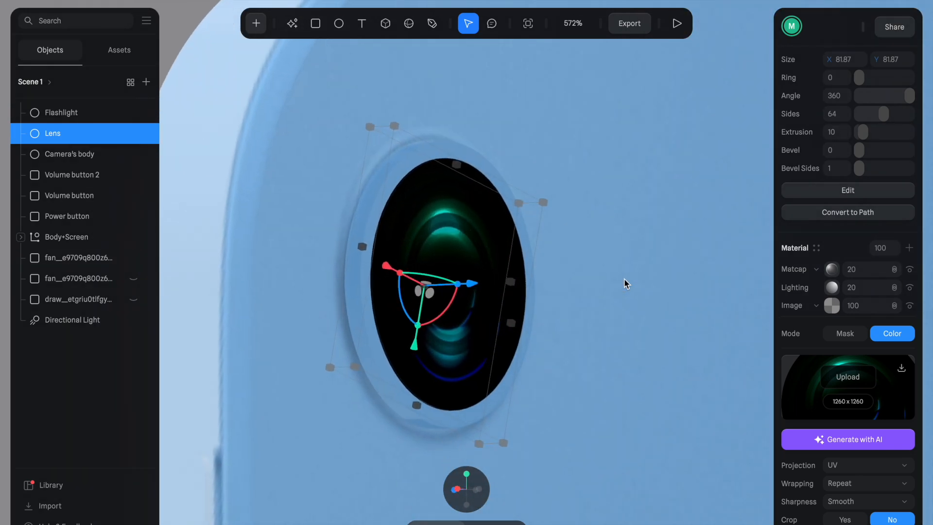
scroll(624, 279, down, 4)
scroll(624, 280, down, 2)
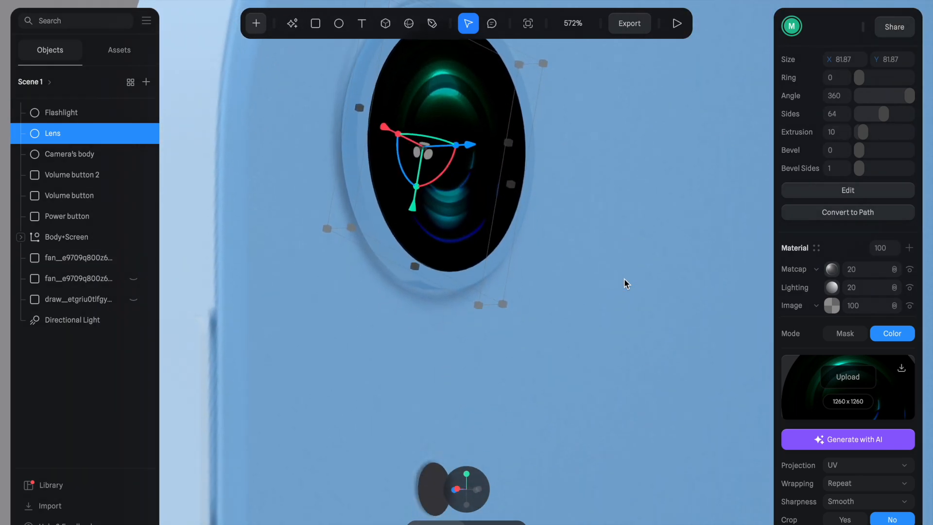
scroll(464, 374, down, 1)
ctrl+scroll(464, 375, down, 2)
click(441, 446)
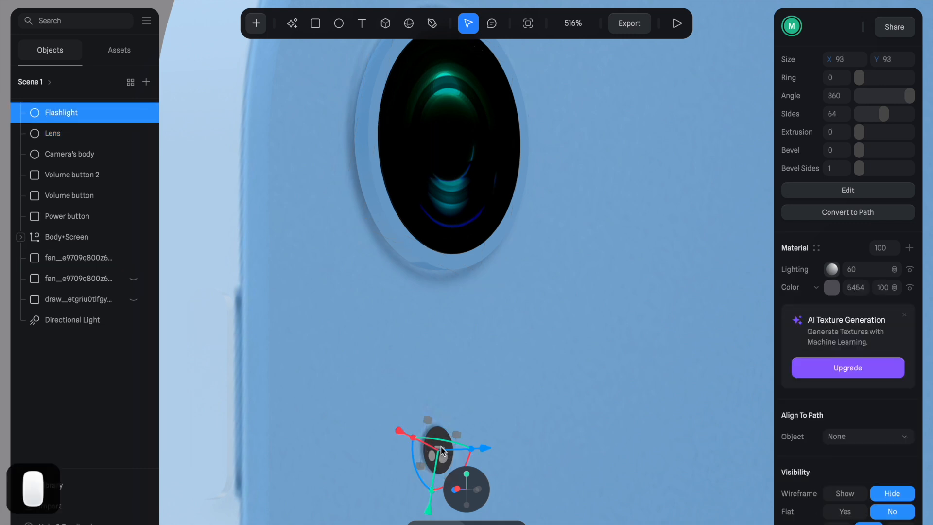
ctrl+scroll(520, 354, down, 1)
scroll(520, 354, down, 1)
scroll(833, 168, up, 2)
drag(862, 182, 863, 182)
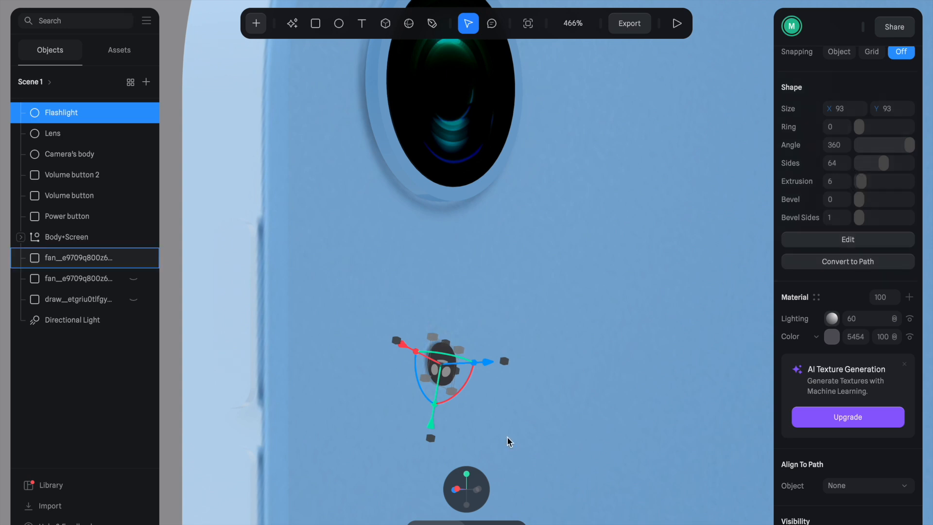
drag(861, 183, 863, 184)
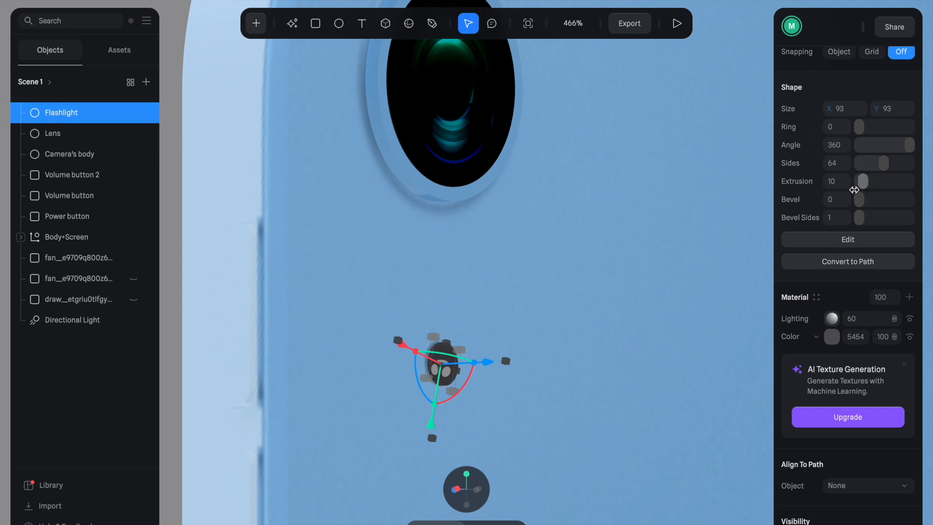
- In the side view, move the Flashlight along its depth axis until it sits against the iPad back
click(456, 489)
scroll(526, 378, up, 10)
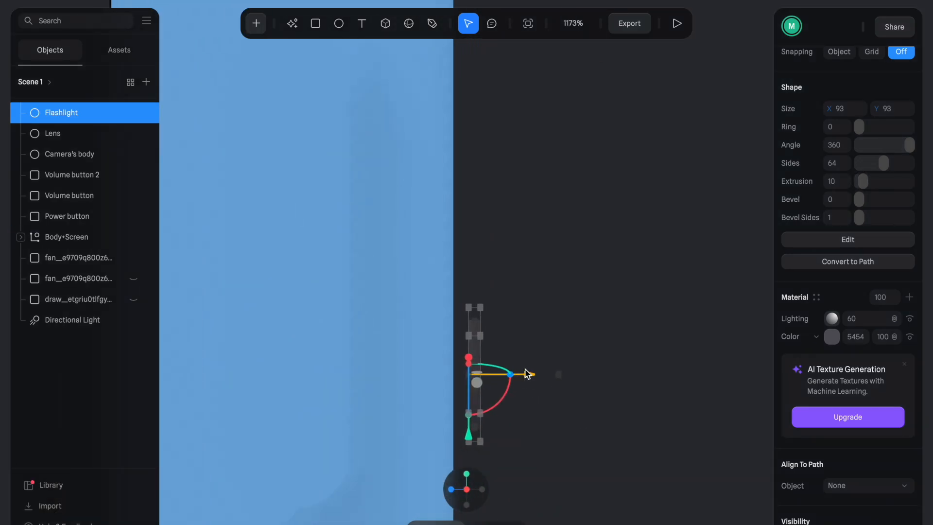
drag(527, 374, 502, 376)
- Change the Flashlight's material color to a near-white light grey
alt+drag(593, 358, 569, 362)
scroll(569, 363, down, 5)
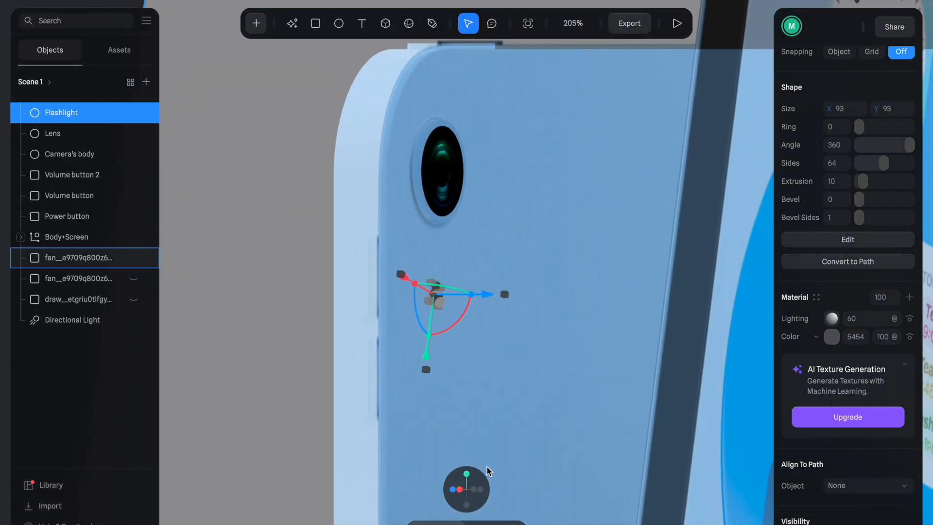
alt+drag(522, 414, 510, 445)
click(479, 491)
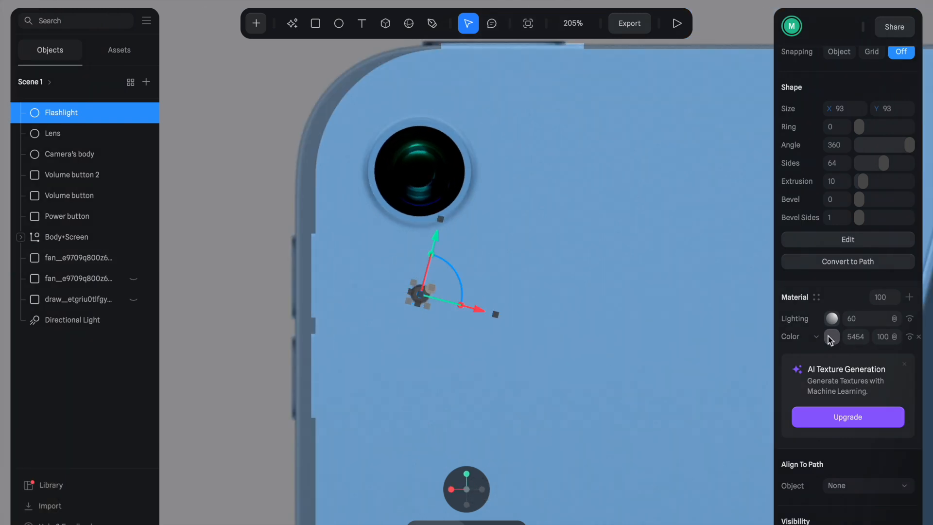
click(830, 336)
drag(790, 435, 777, 358)
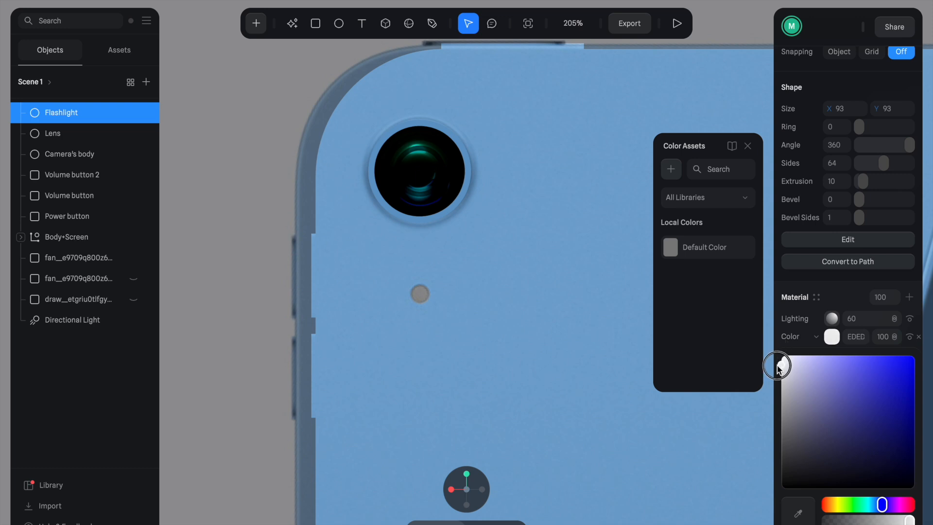
- Add a Noise layer above the Lighting layer in the Flashlight's material and open its settings
scroll(474, 271, up, 10)
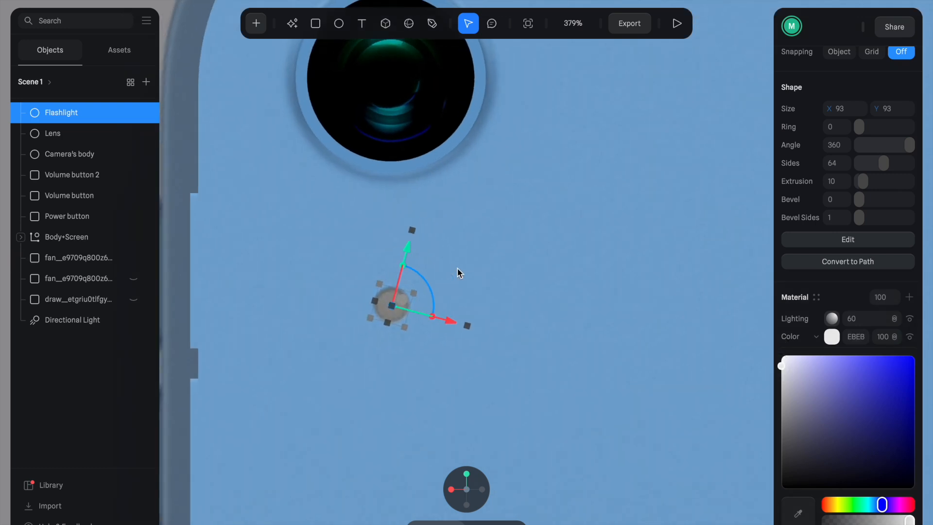
click(909, 297)
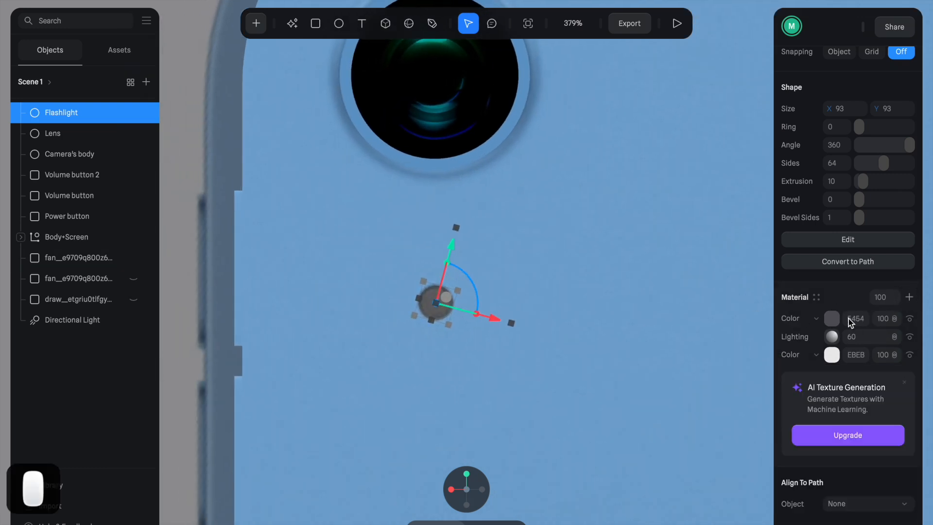
click(815, 319)
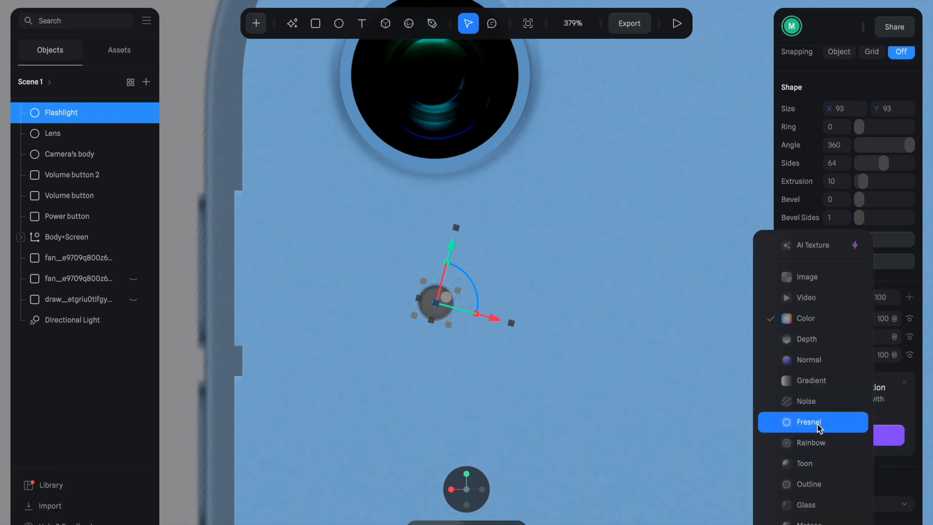
click(821, 404)
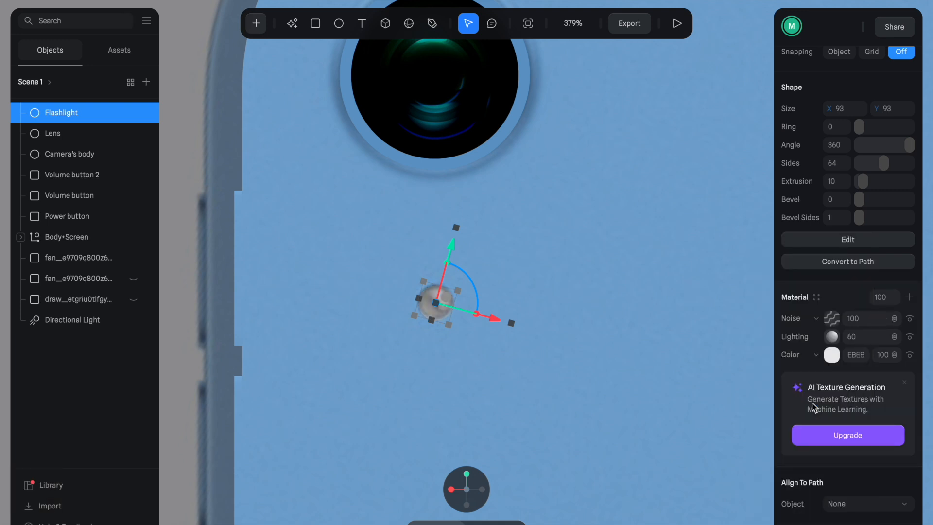
click(832, 318)
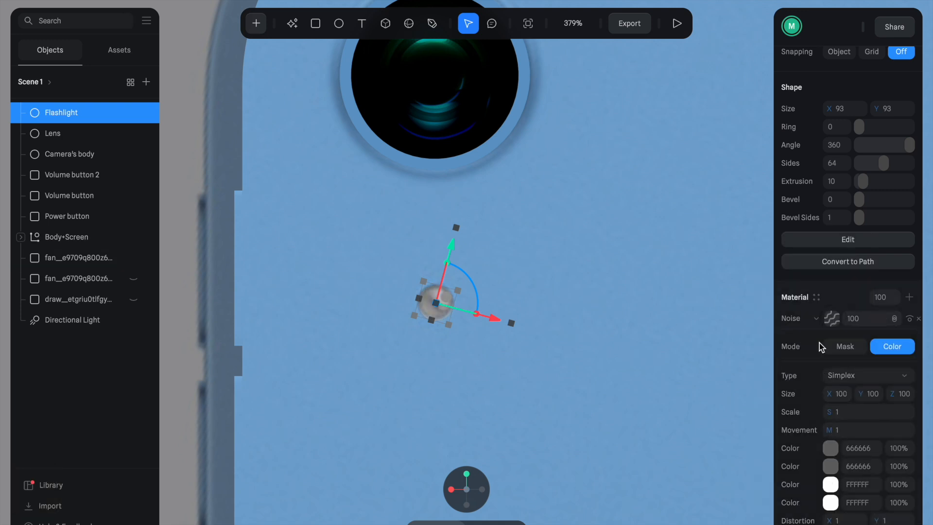
- Try Fresnel as the type of the Flashlight's top material layer, and switch the layer back to Noise
click(820, 322)
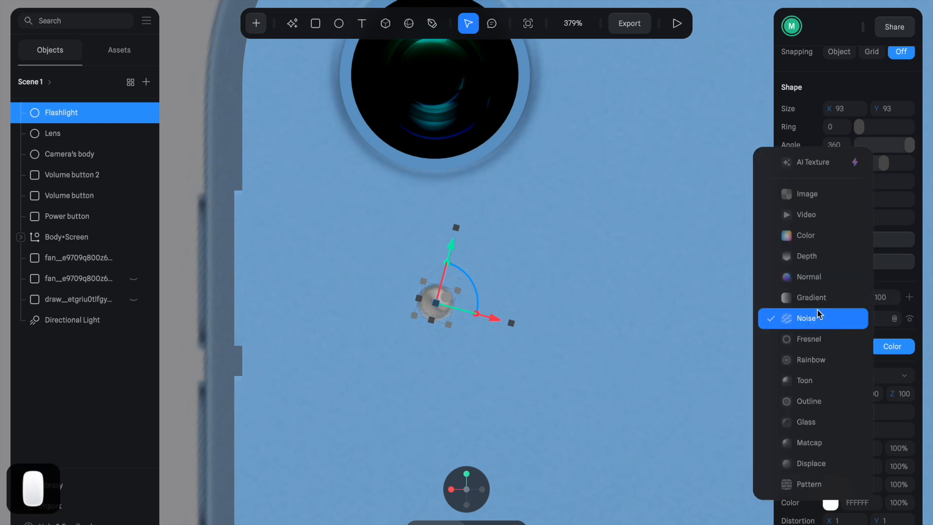
click(812, 343)
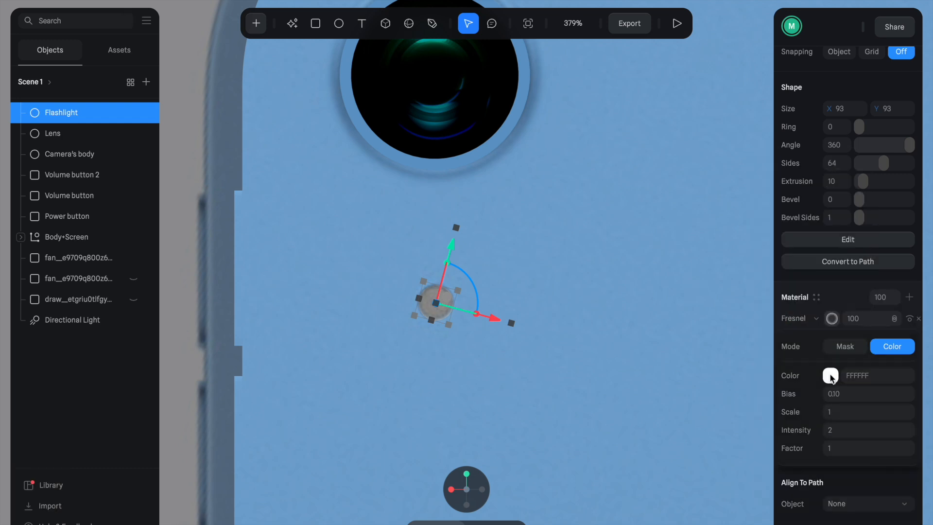
click(830, 320)
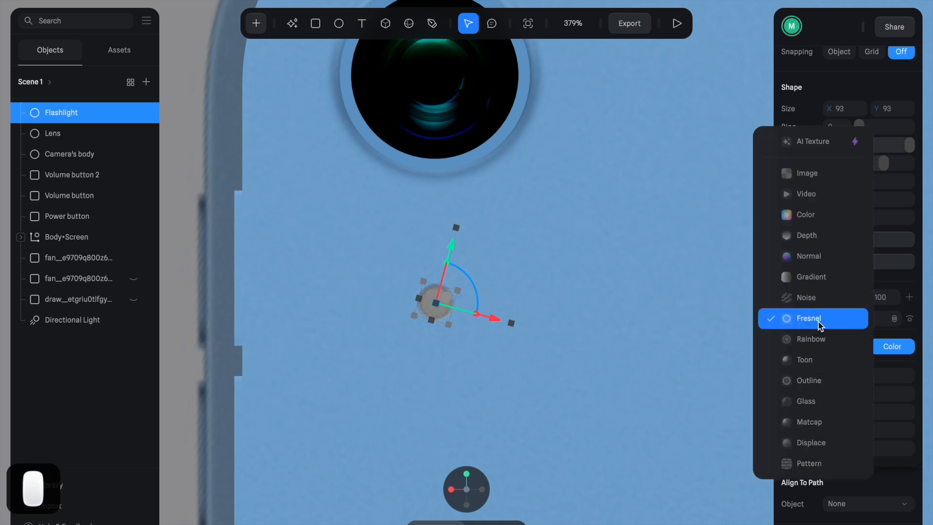
click(806, 297)
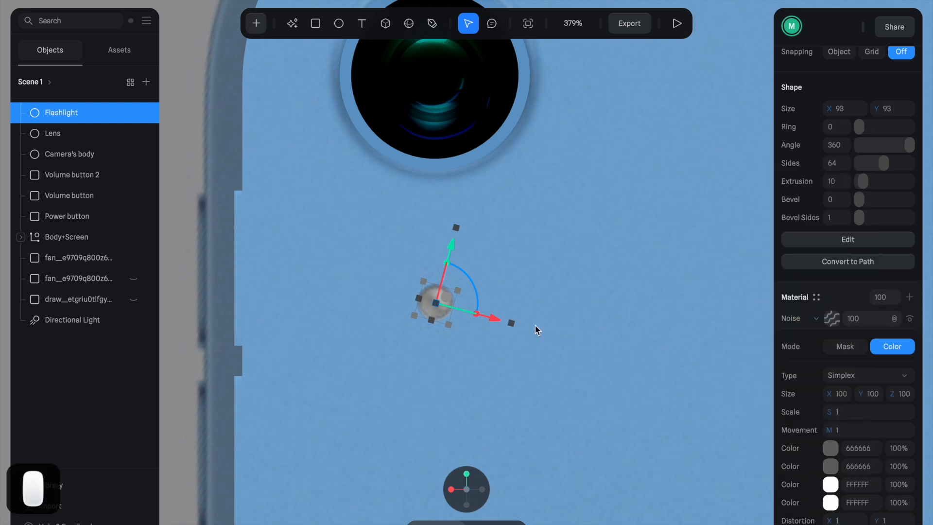
- Hide the semi-transparent reference image that overlays the iPad back around the Flashlight
key(ctrl+equal)
key(ctrl+equal)
scroll(419, 298, down, 2)
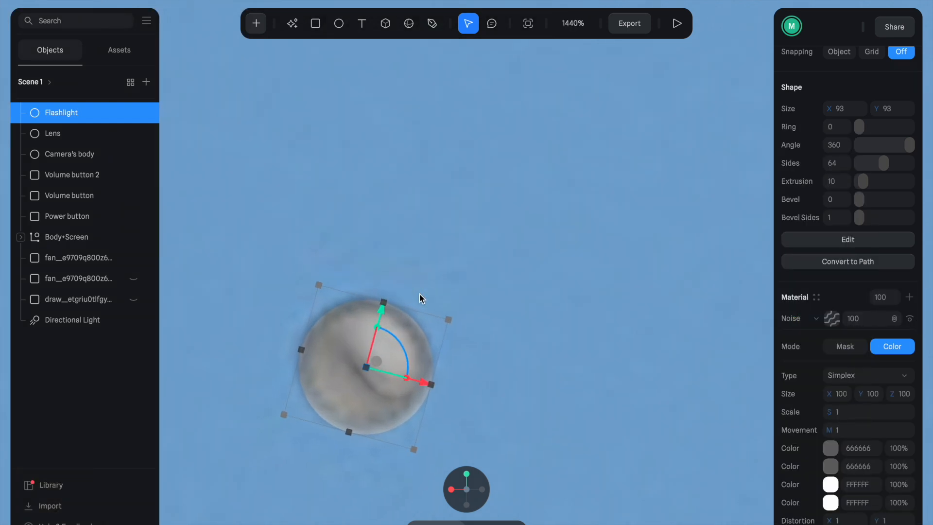
scroll(559, 345, left, 3)
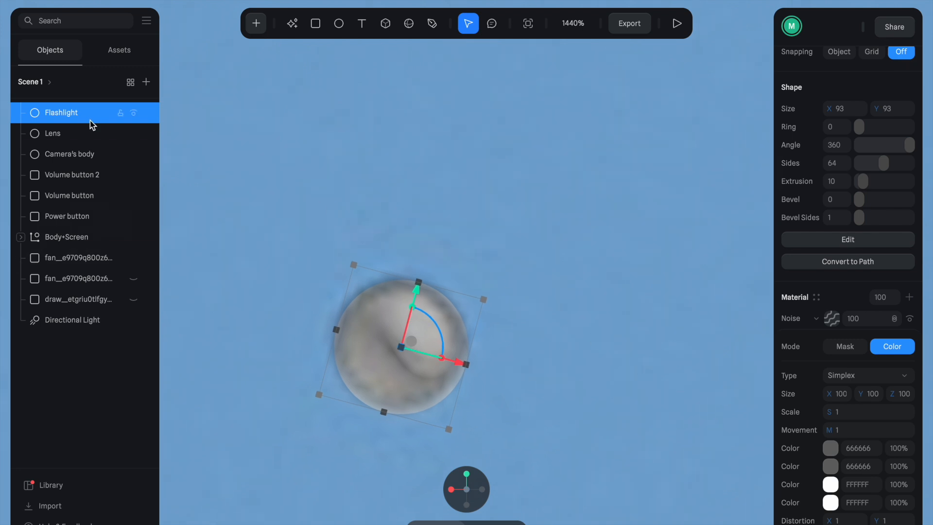
click(136, 259)
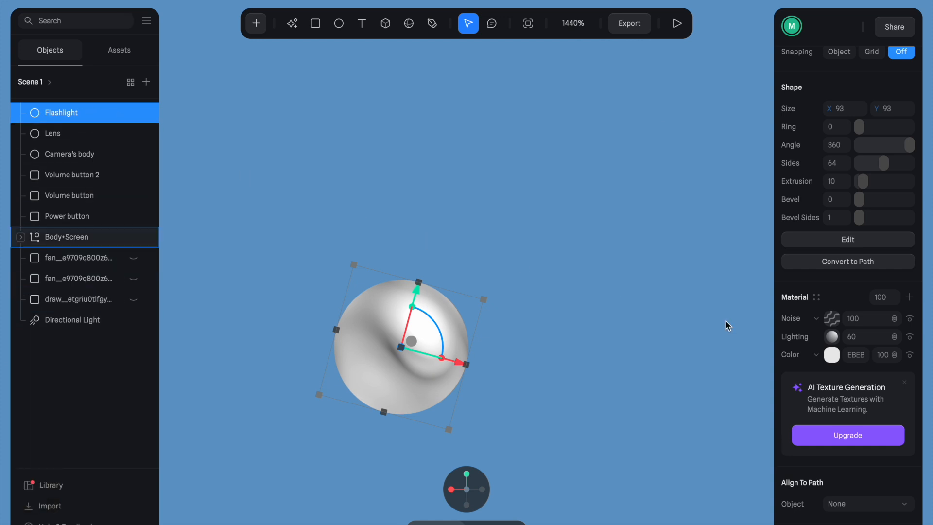
- Change the Flashlight's Noise type to Simplex Fractal, comparing it with Ashima
click(831, 320)
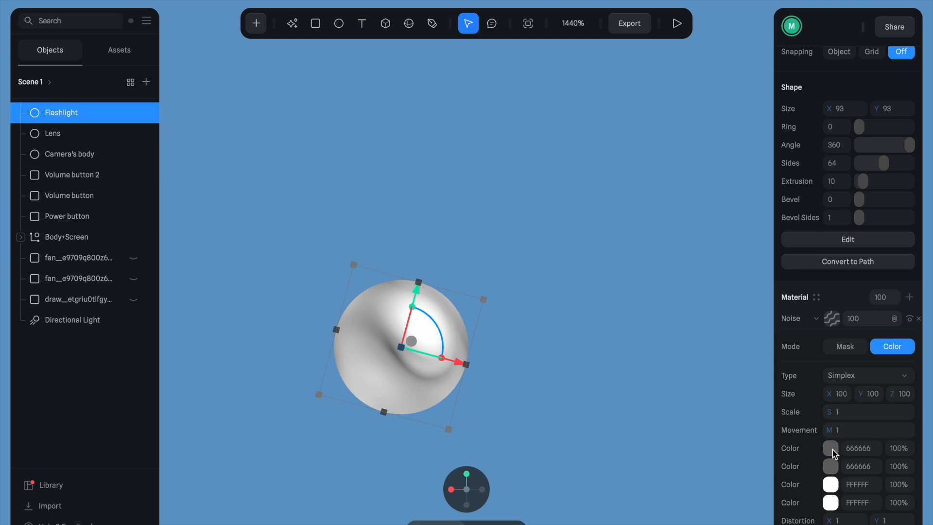
scroll(850, 404, down, 1)
click(868, 361)
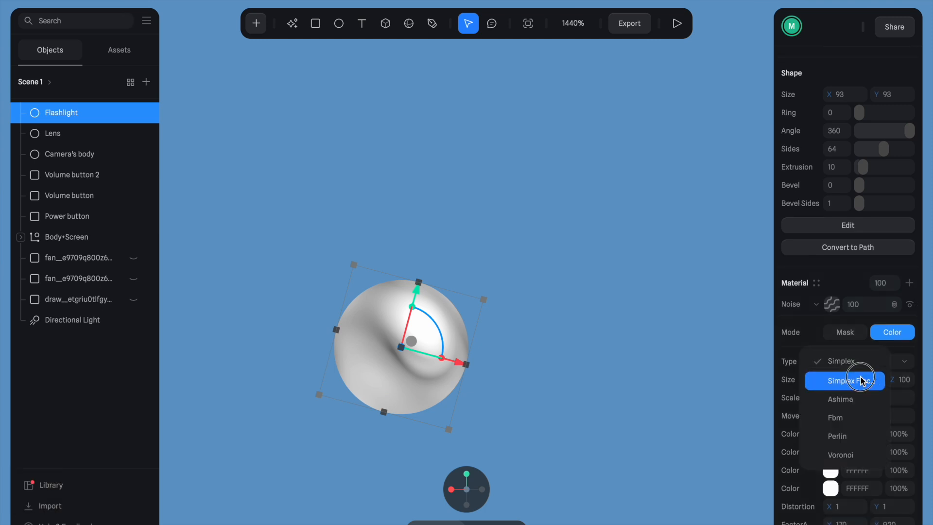
click(858, 381)
click(864, 368)
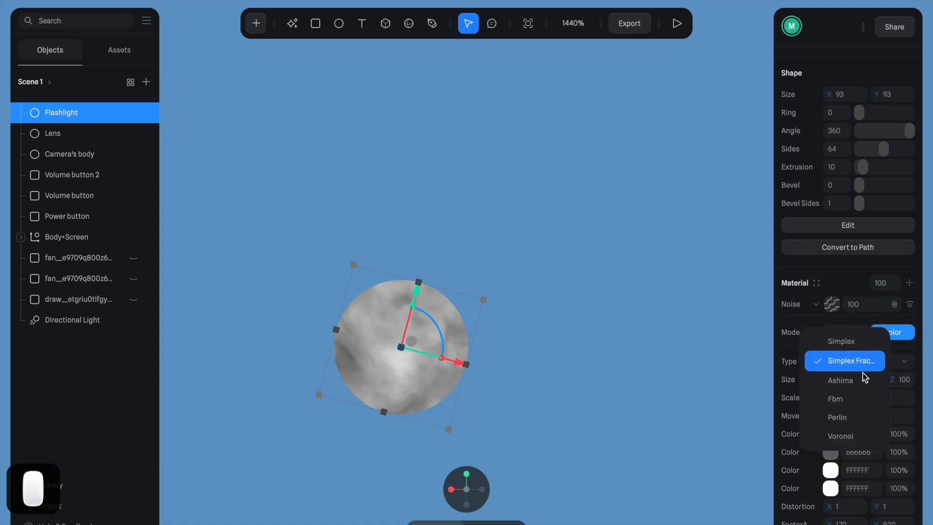
click(866, 379)
click(869, 366)
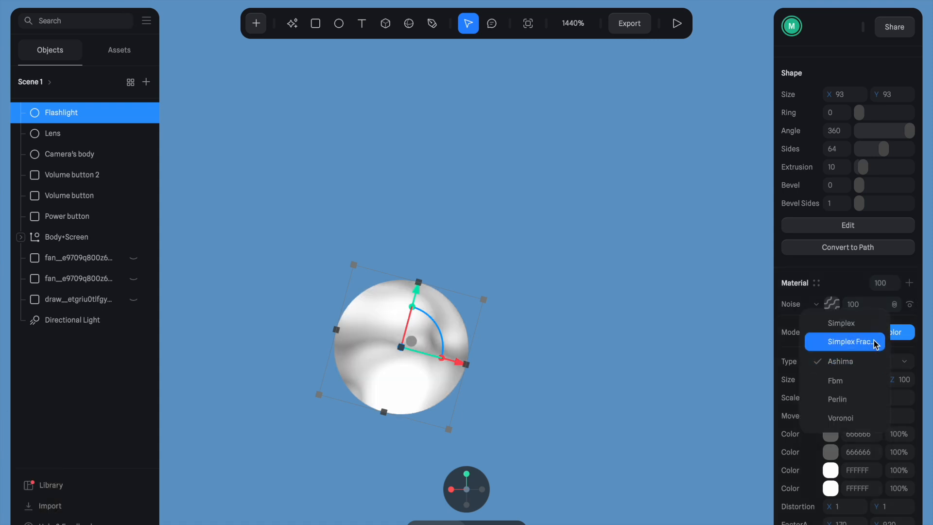
click(870, 342)
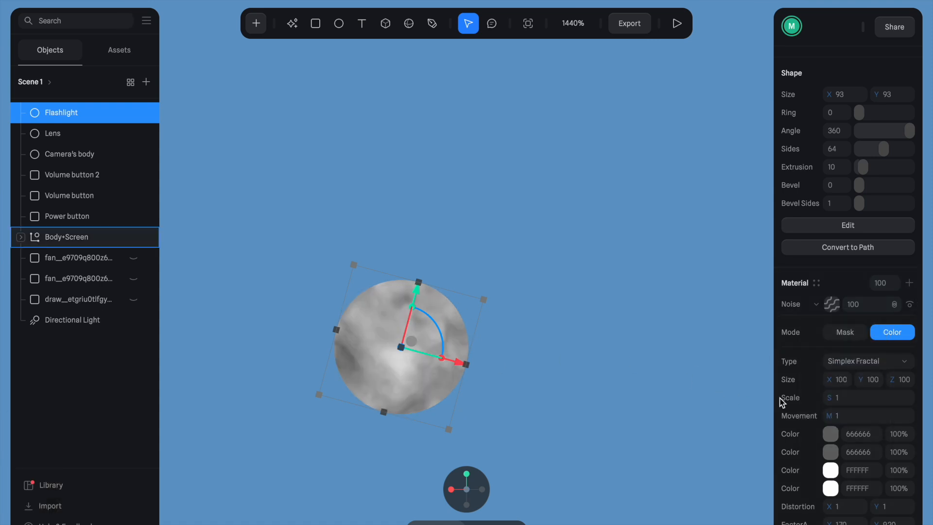
- Set the scale of the Flashlight's Noise layer to 2
click(862, 400)
scroll(862, 400, down, 1)
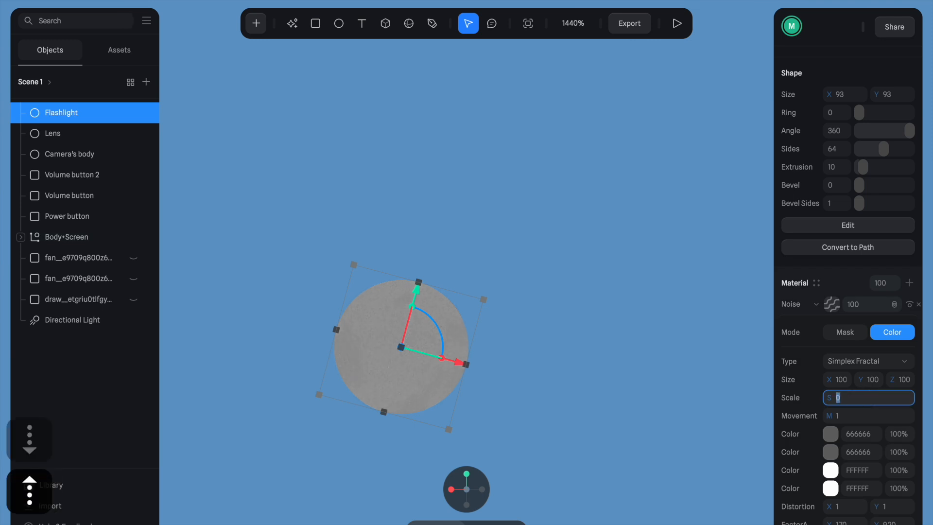
key(Up)
key(Up)
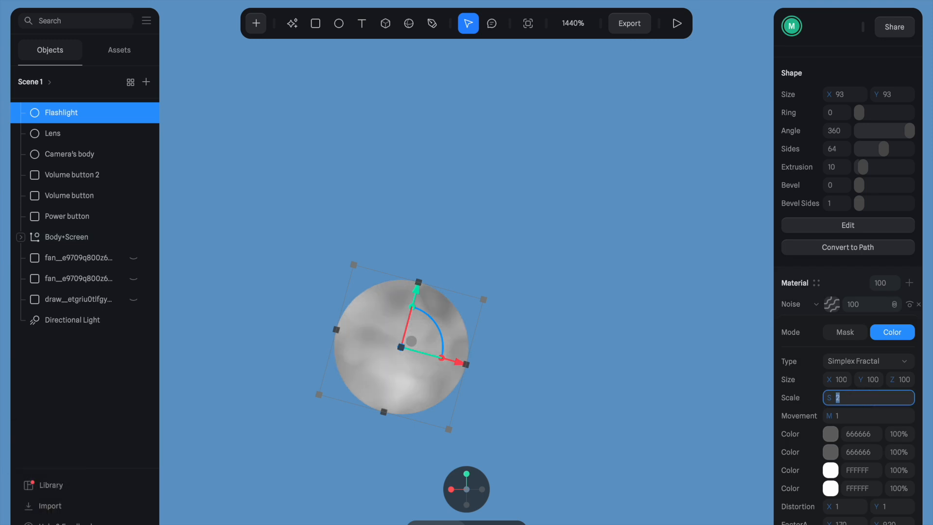
- Lighten the Noise layer's first color to 8B8B8B and its second color to CACACA
click(863, 435)
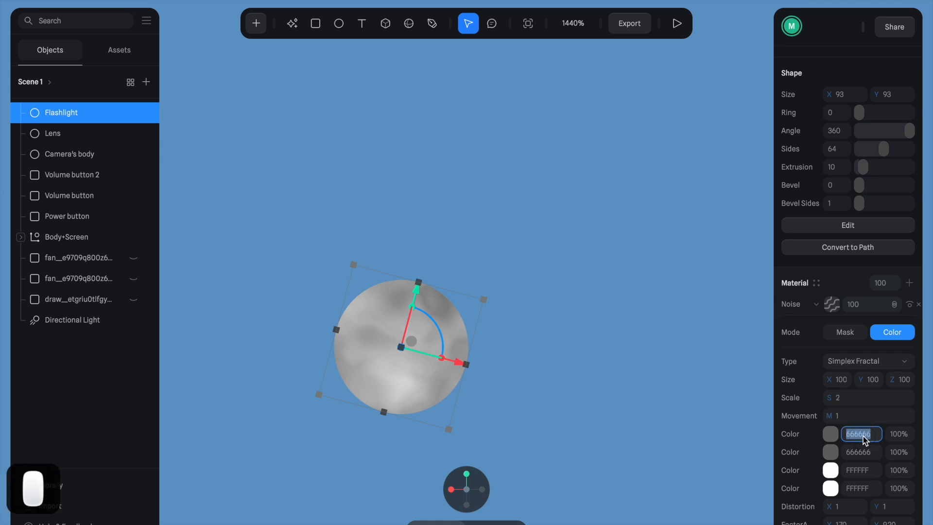
click(830, 435)
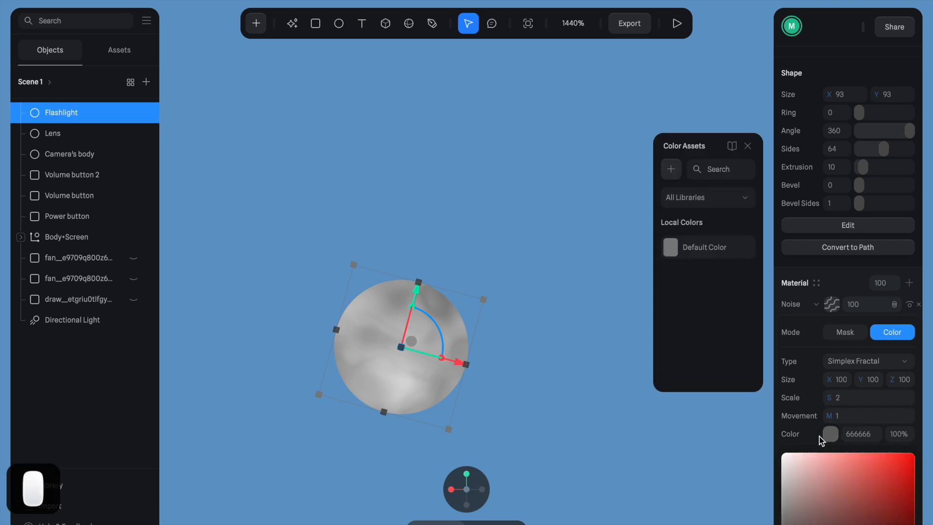
scroll(787, 395, down, 3)
drag(782, 418, 753, 389)
click(832, 325)
click(832, 338)
click(815, 321)
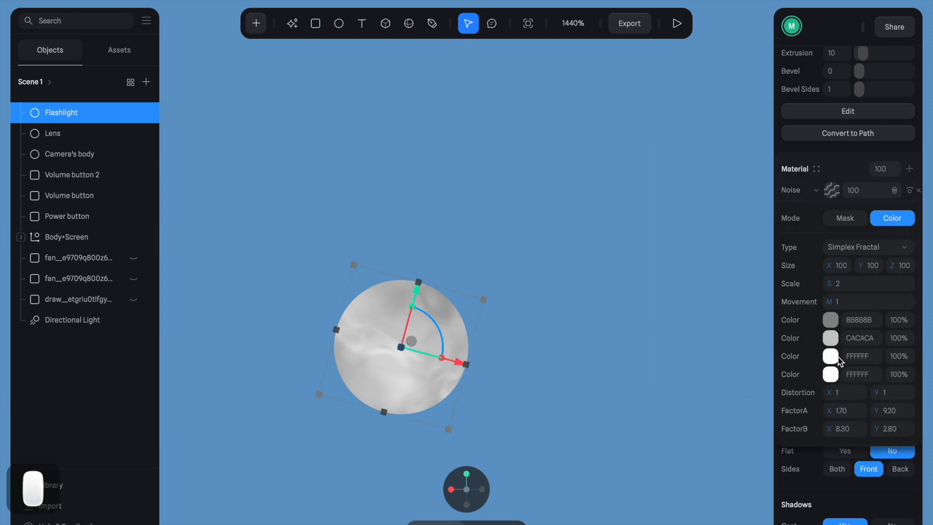
- Add a new layer above Noise in the Flashlight's material and make it a Matcap
click(820, 190)
click(821, 192)
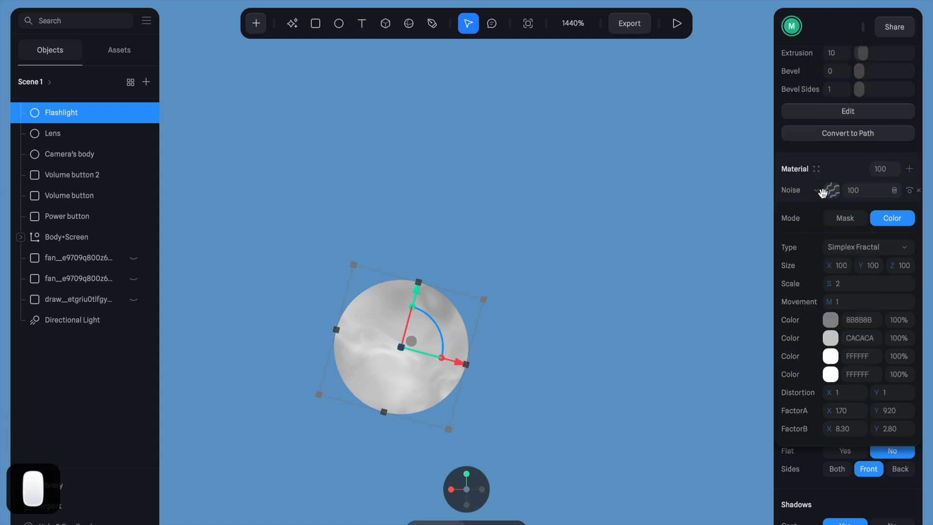
click(832, 190)
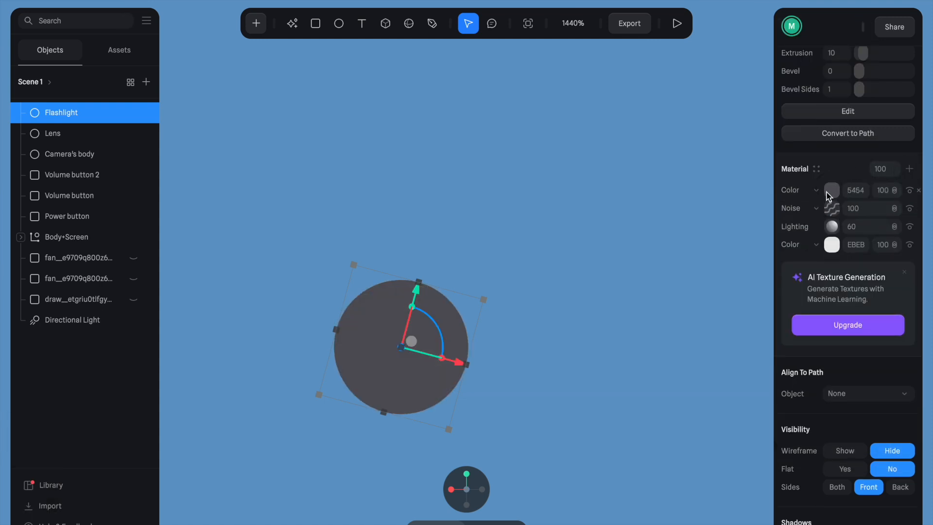
click(820, 192)
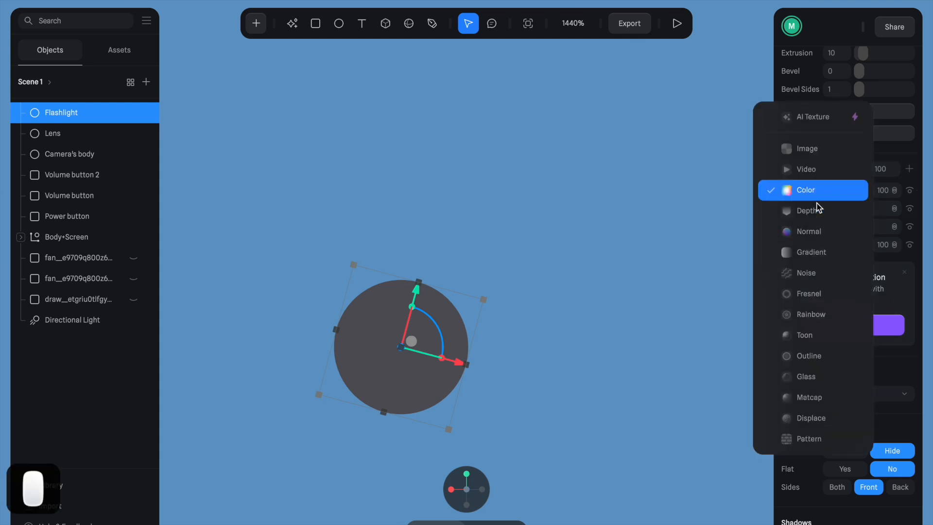
click(809, 398)
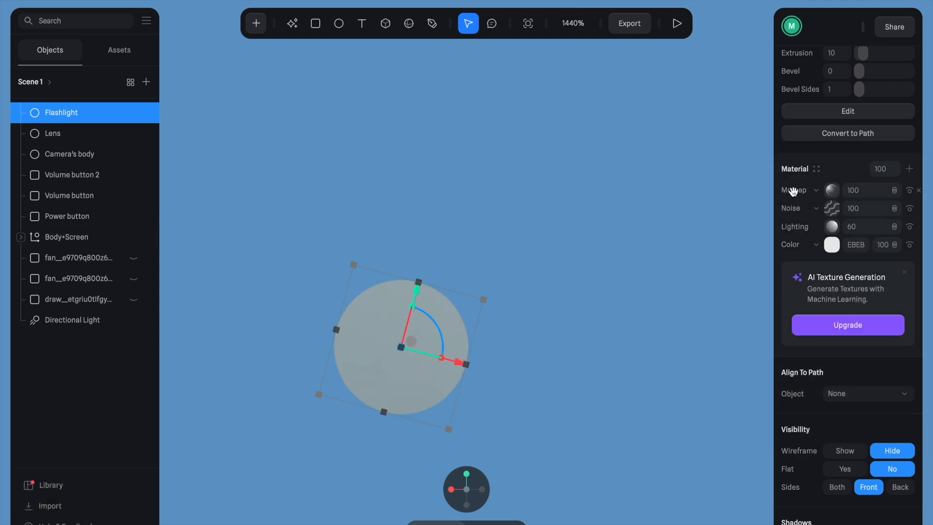
- Give the Matcap layer the black glass-sphere image with rim highlights from the Spline Library, 20 opacity and Overlay blending
click(830, 190)
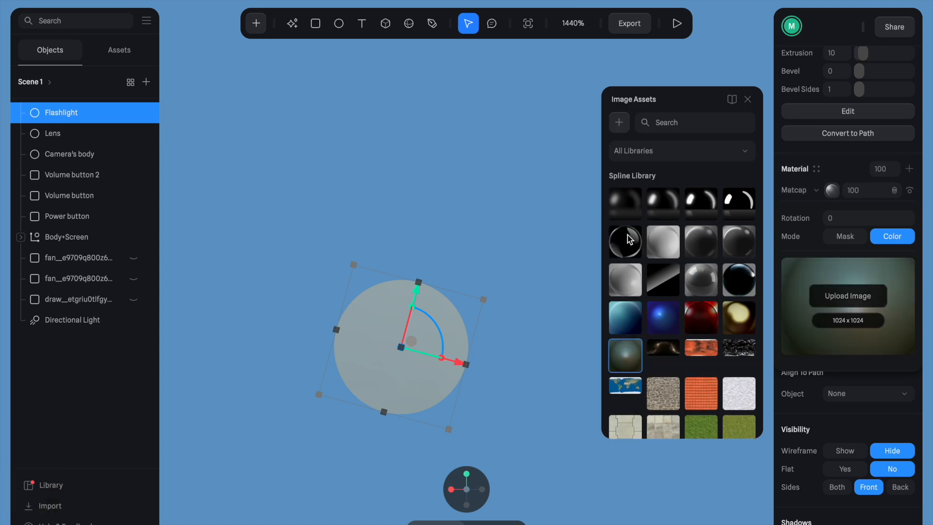
click(863, 191)
text(2)
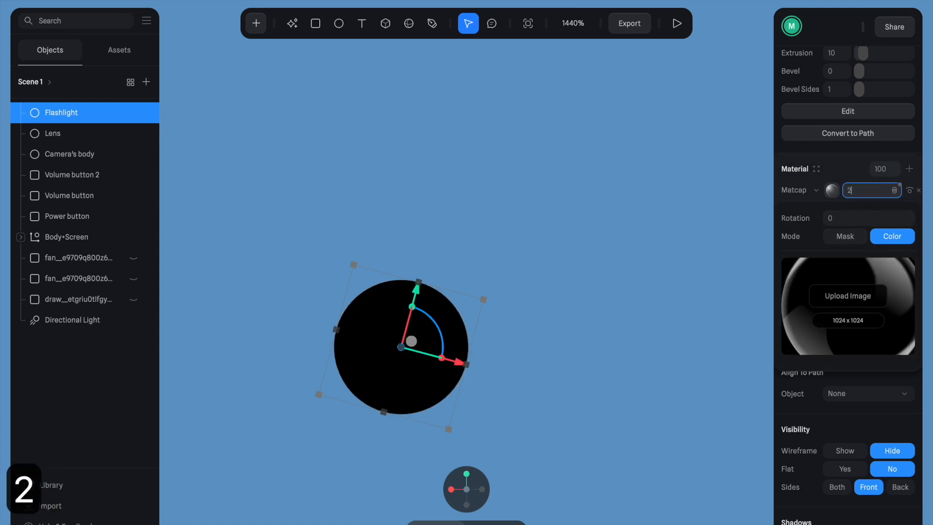
text(0)
key(Tab)
click(895, 190)
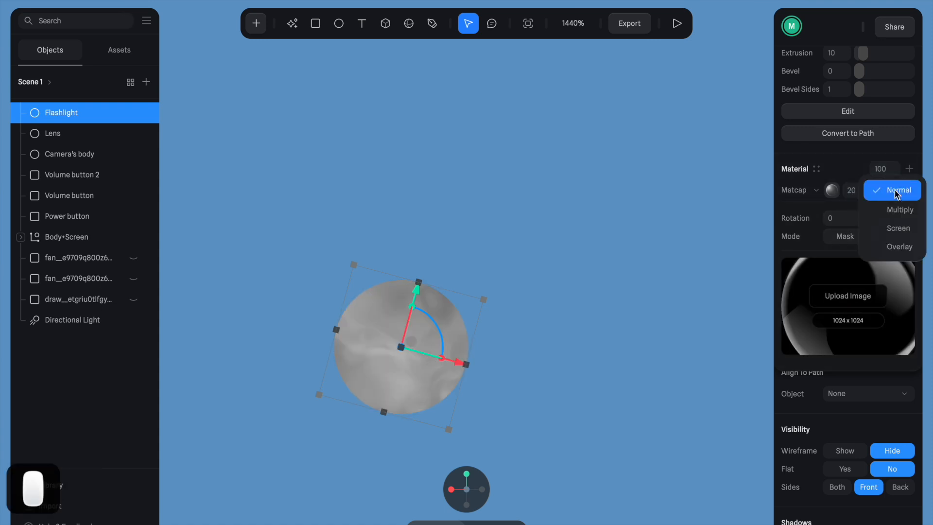
click(897, 244)
- Deselect the Flashlight and inspect the camera and flashlight on the iPad back, followed by the iPad's front
alt+drag(553, 312, 606, 314)
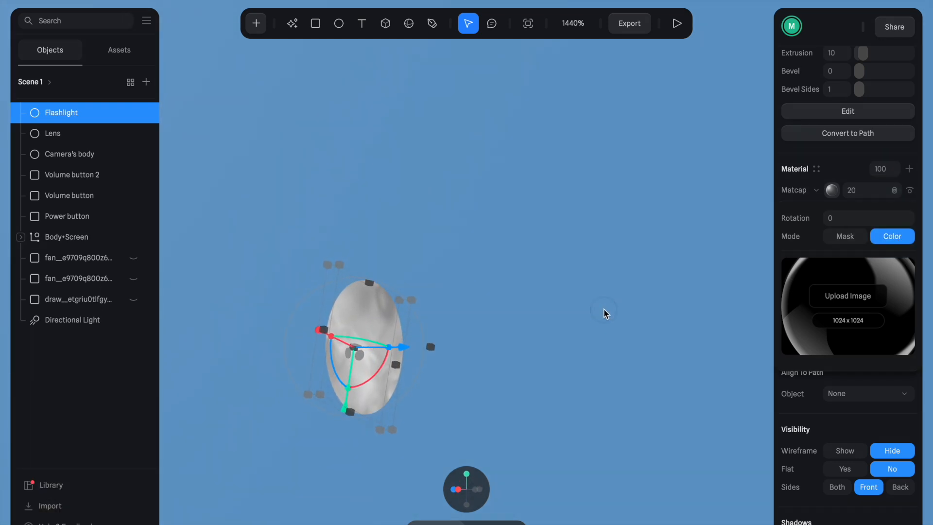
scroll(606, 315, down, 5)
scroll(605, 313, up, 3)
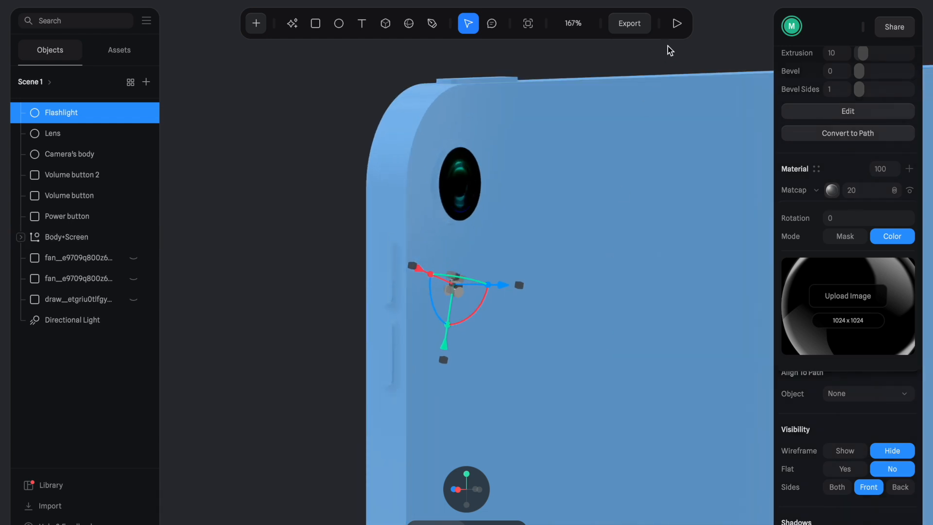
click(710, 55)
scroll(576, 196, down, 5)
alt+drag(371, 345, 333, 337)
scroll(491, 208, up, 10)
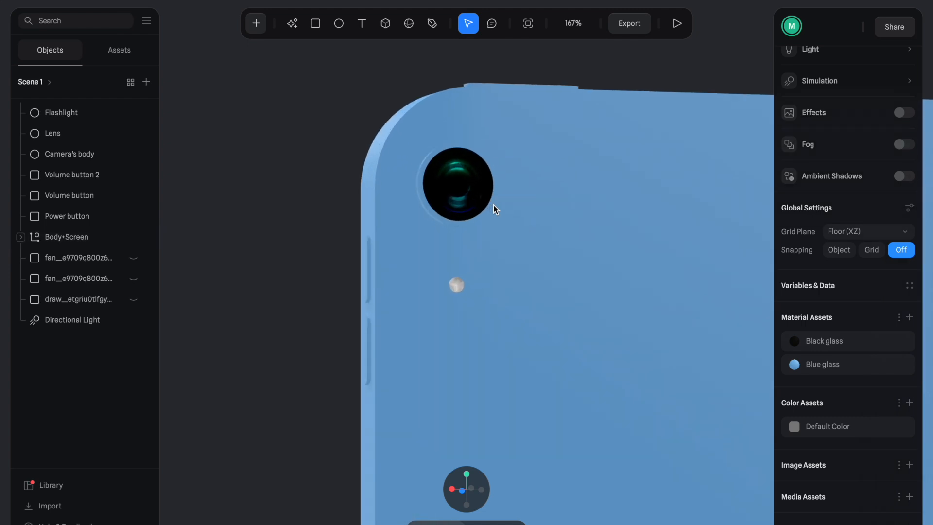
alt+drag(302, 277, 462, 285)
scroll(462, 285, down, 10)
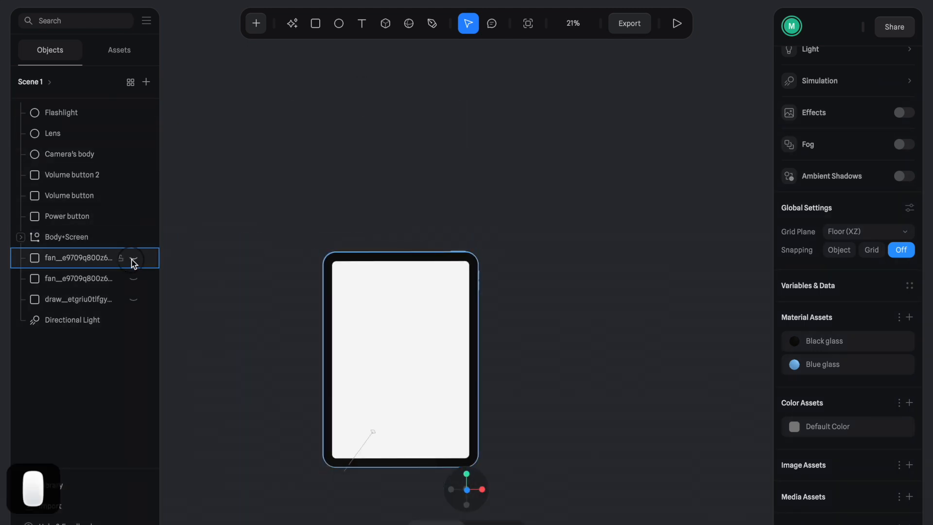
- Show the second fan reference image behind the iPad's front briefly, and hide it again
click(133, 279)
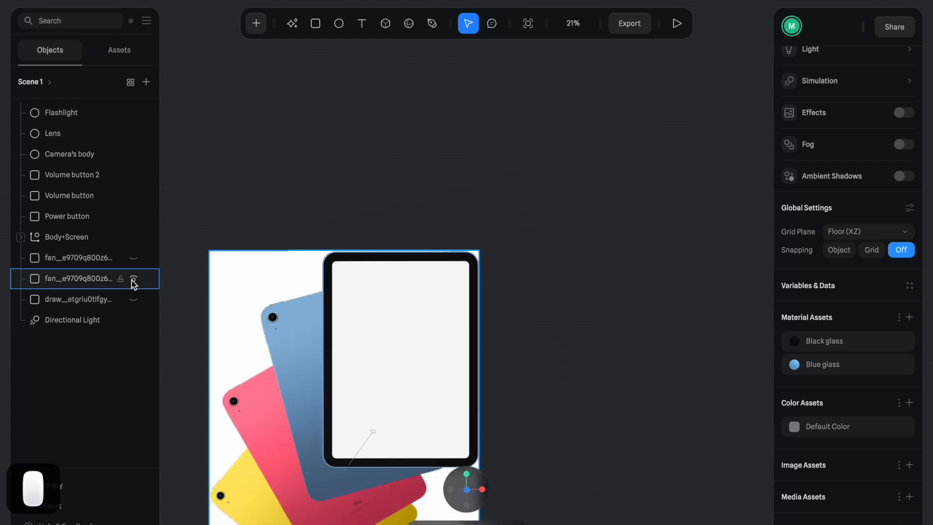
scroll(448, 208, down, 5)
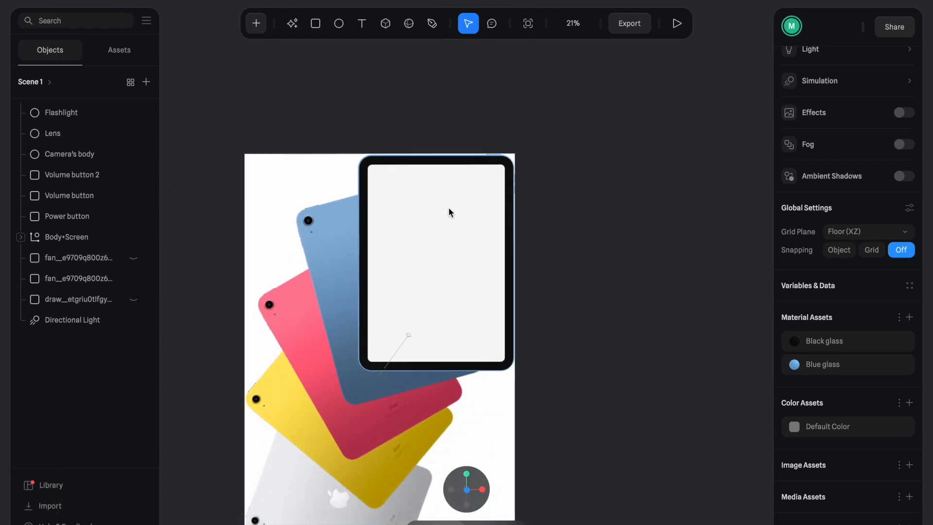
click(135, 278)
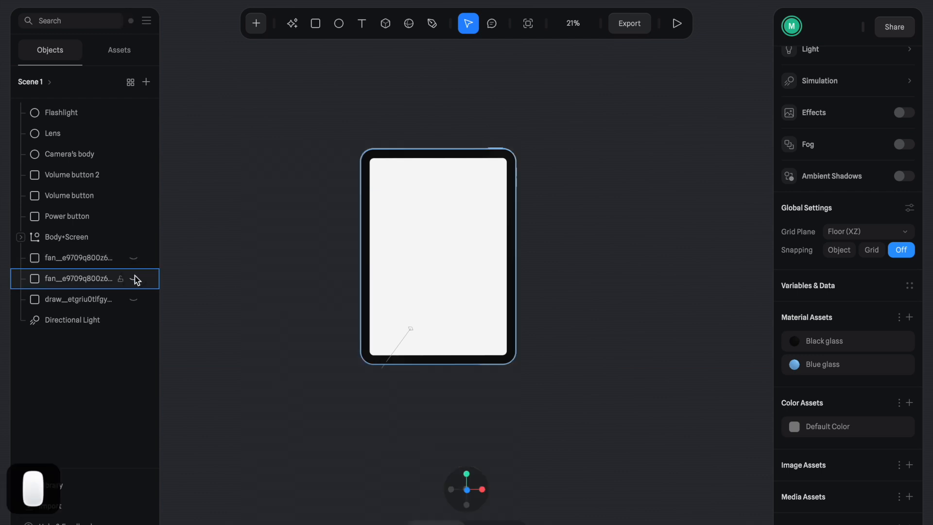
- Show the first fan reference image on the iPad's back side, set its material opacity to 100, and move it beside the iPad model
alt+drag(618, 197, 440, 194)
click(91, 257)
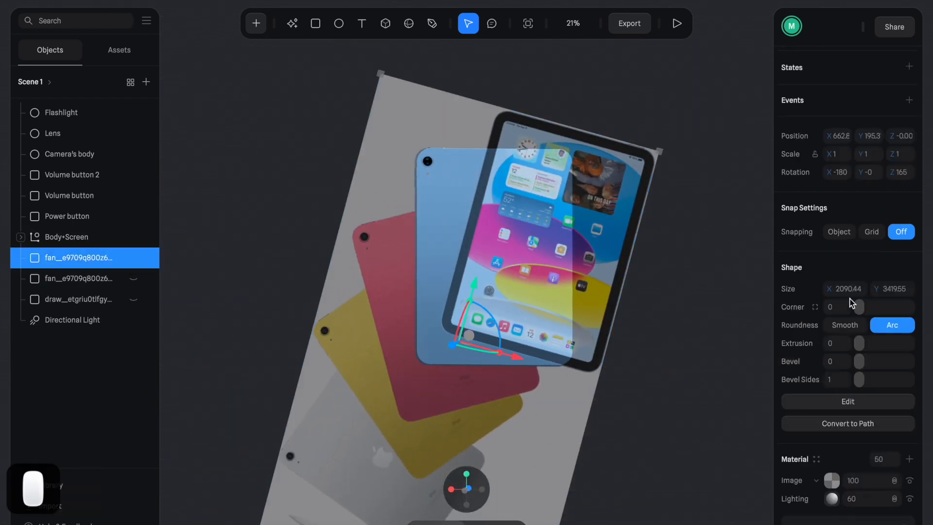
click(882, 460)
text(100)
key(Tab)
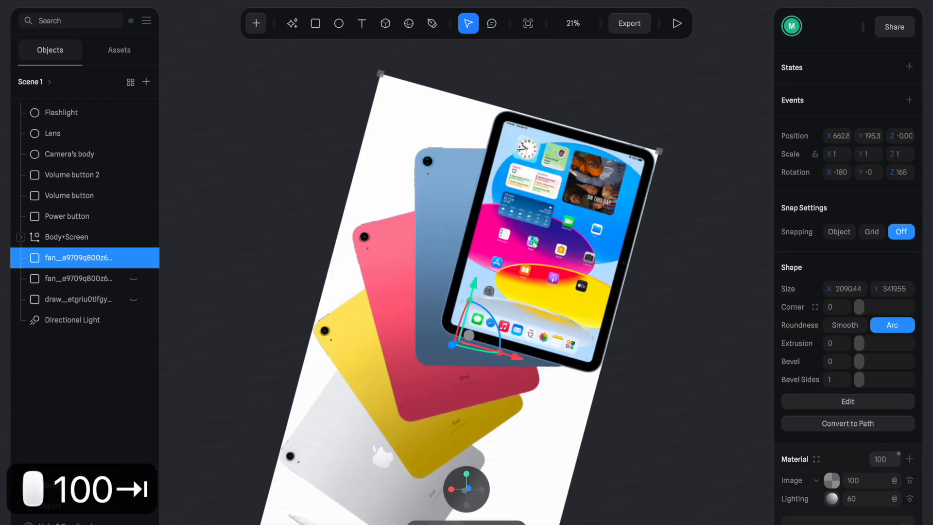
drag(521, 364, 742, 404)
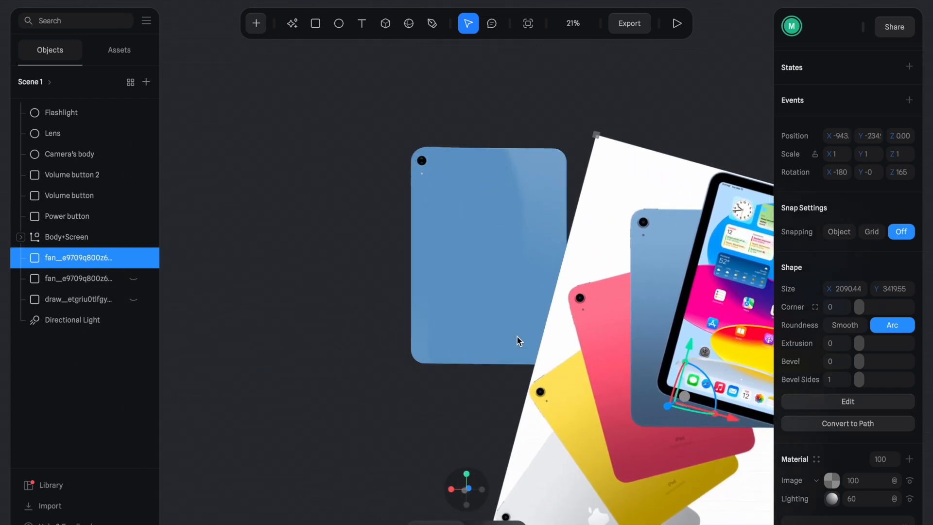
scroll(518, 339, right, 5)
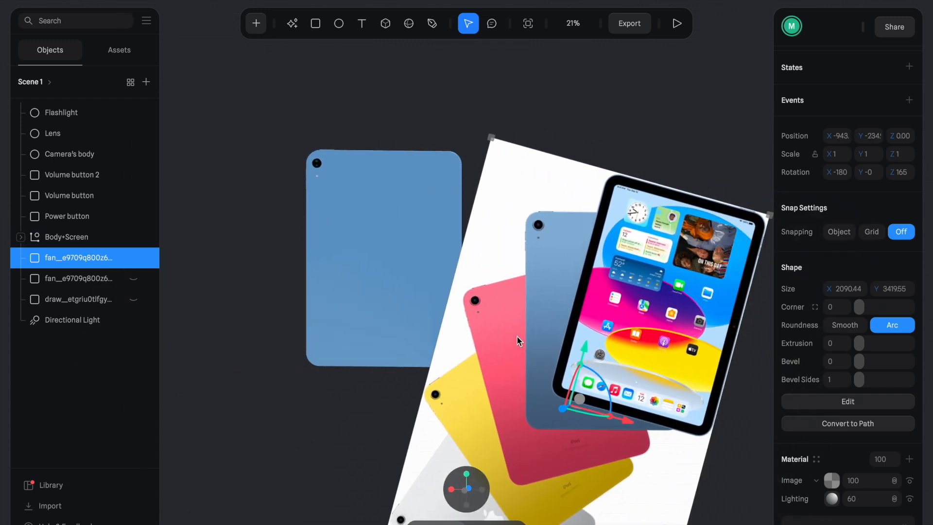
- Delete the fan reference image placed beside the iPad model
key(BackSpace)
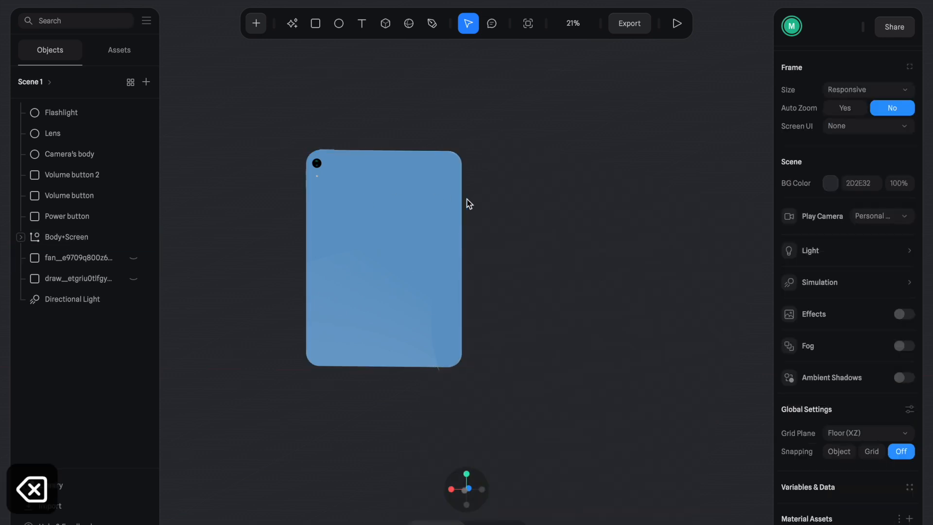
alt+drag(547, 242, 592, 306)
click(523, 251)
key(shift+2)
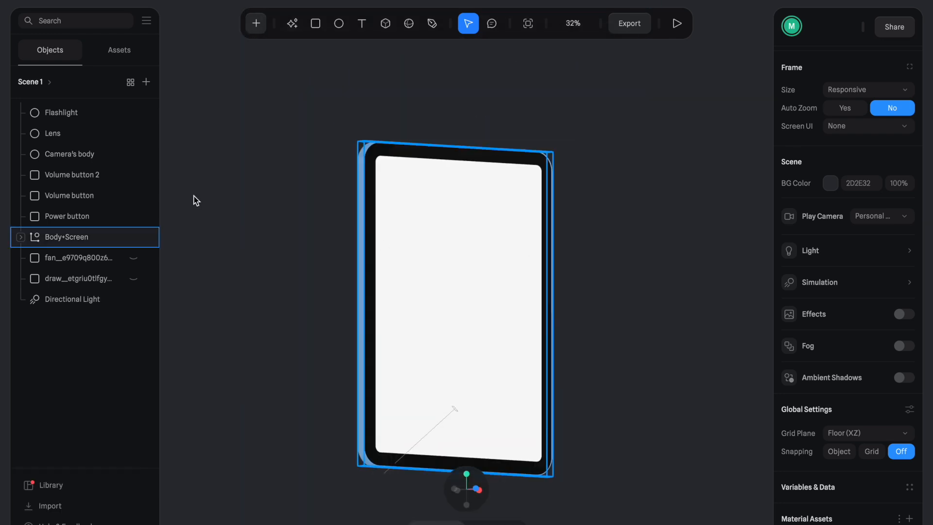
- Group the Flashlight, Lens and Camera's body, name the group "Camera & Light", and collapse it
click(100, 115)
click(100, 115)
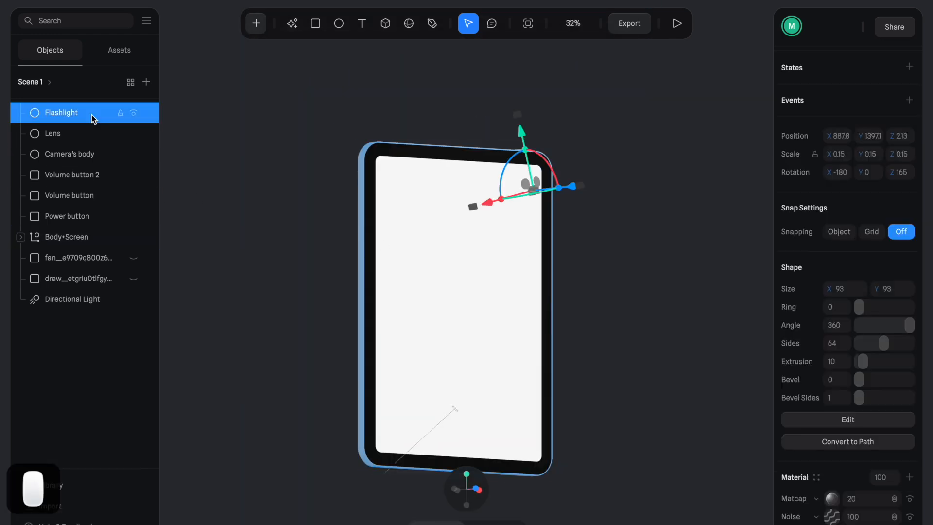
shift+click(75, 151)
key(super+g)
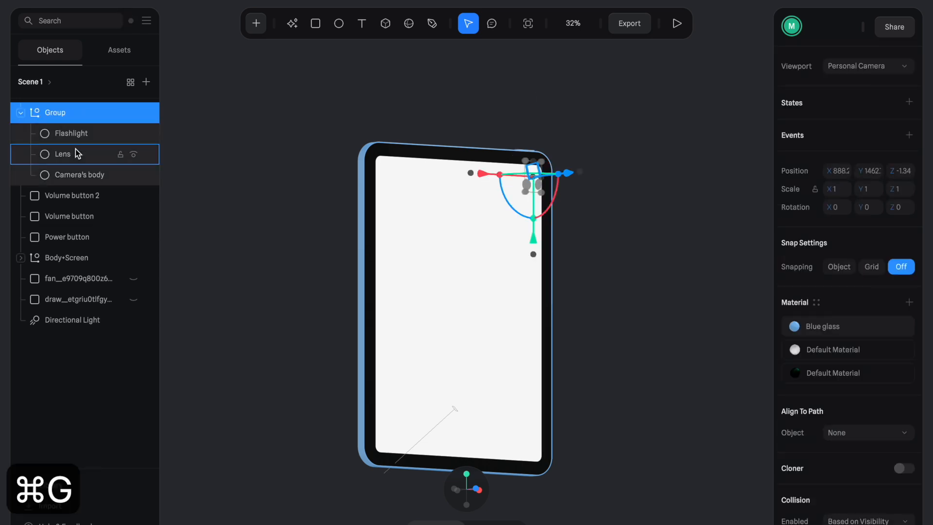
double_click(60, 113)
text(Camera &)
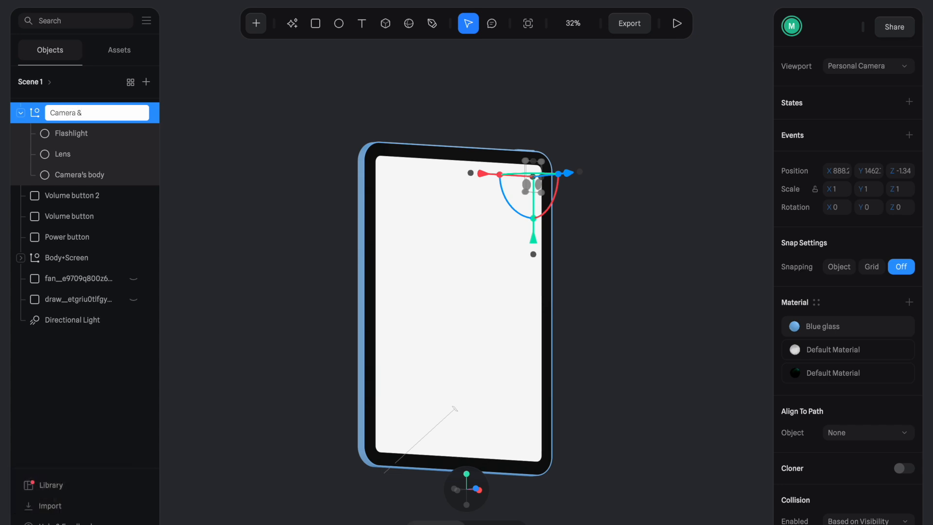
text( L)
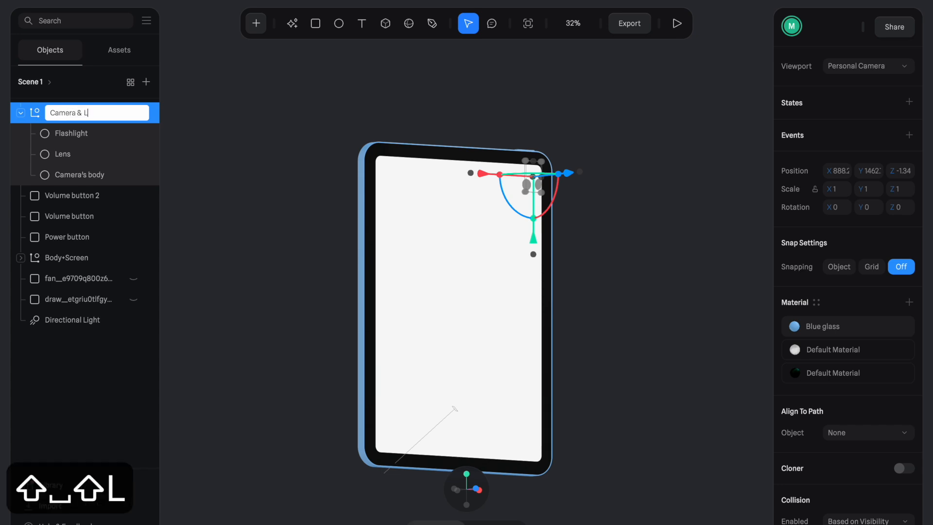
text(ight)
key(Return)
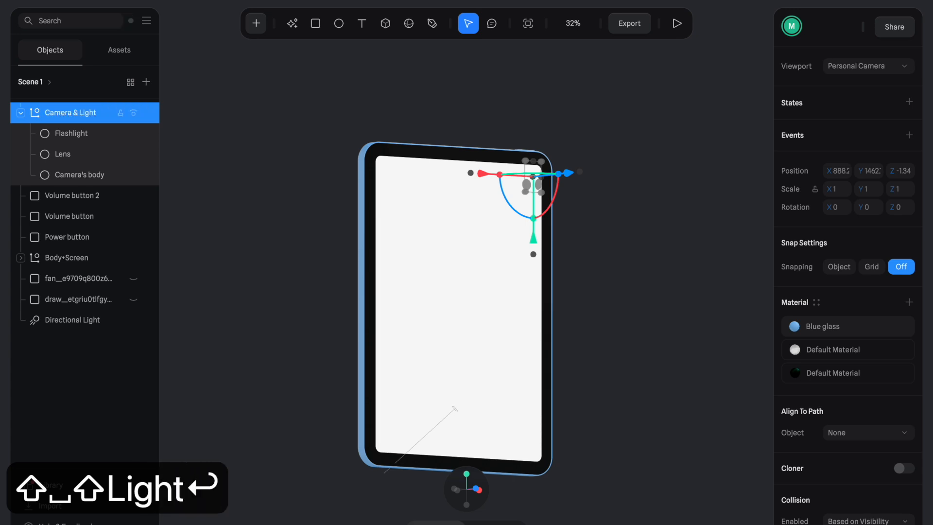
click(21, 112)
- Group Volume button 2, Volume button and Power button, name the group "Buttons", and collapse it
click(73, 134)
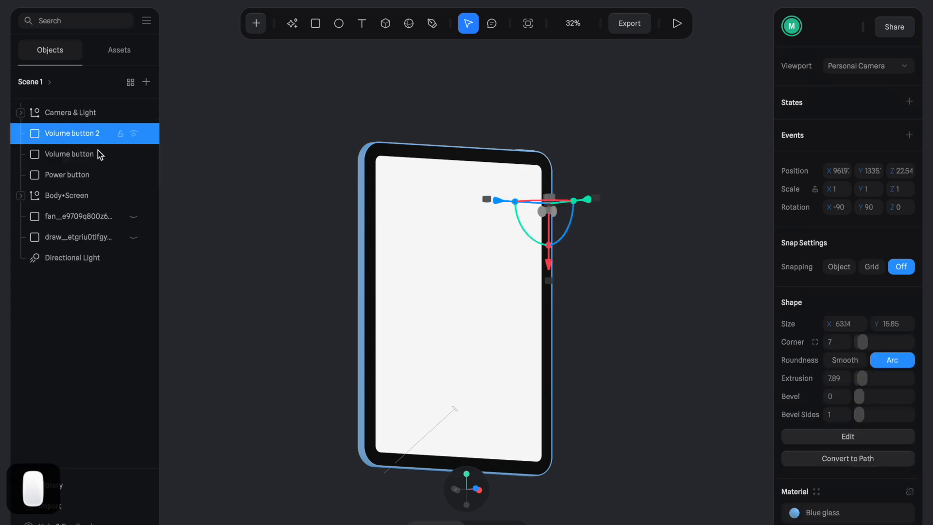
shift+click(86, 173)
key(super+g)
click(60, 136)
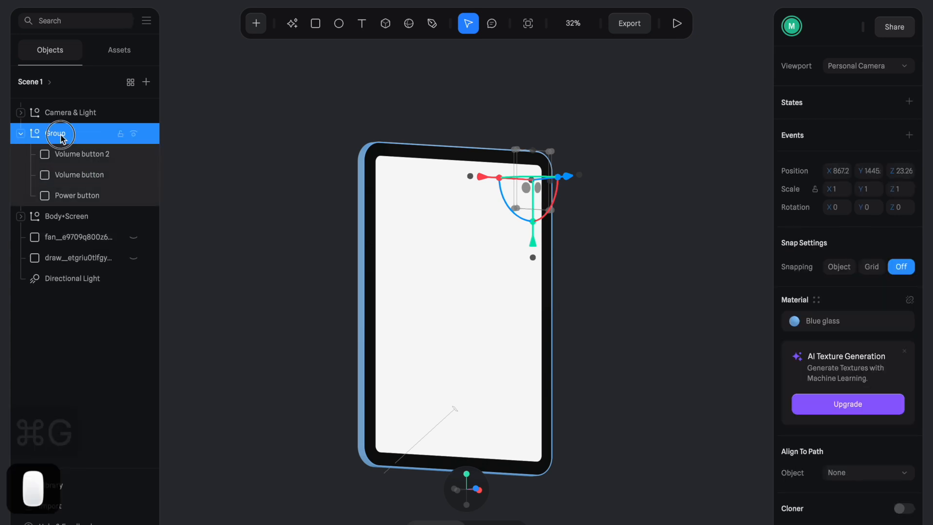
double_click(61, 136)
text(V)
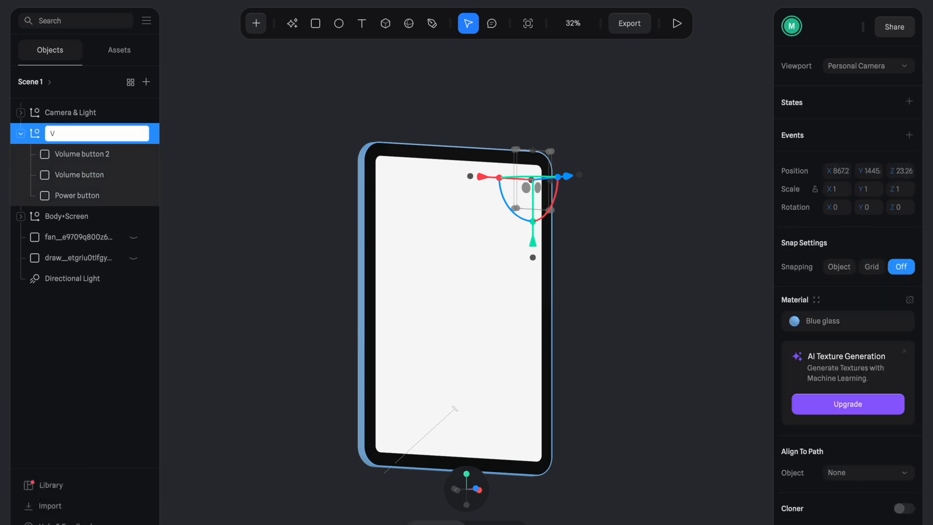
text(Buttons)
key(Return)
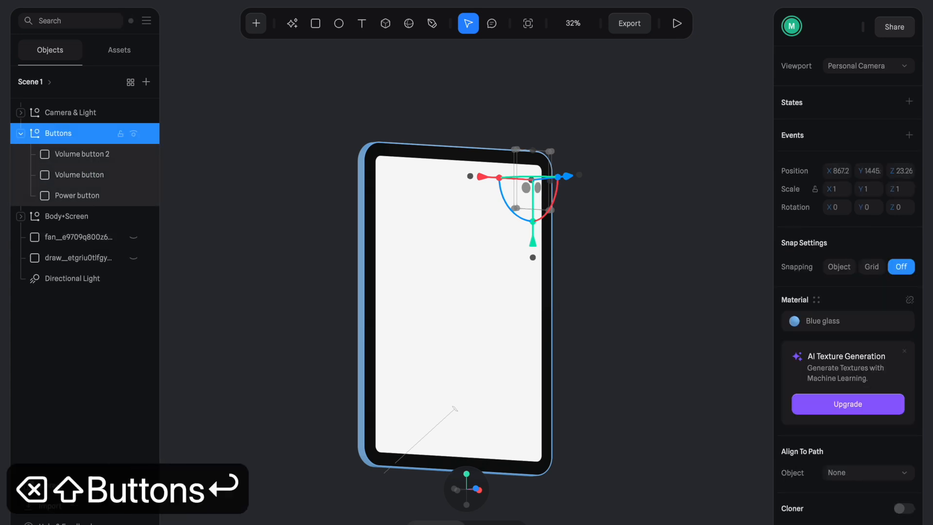
click(20, 133)
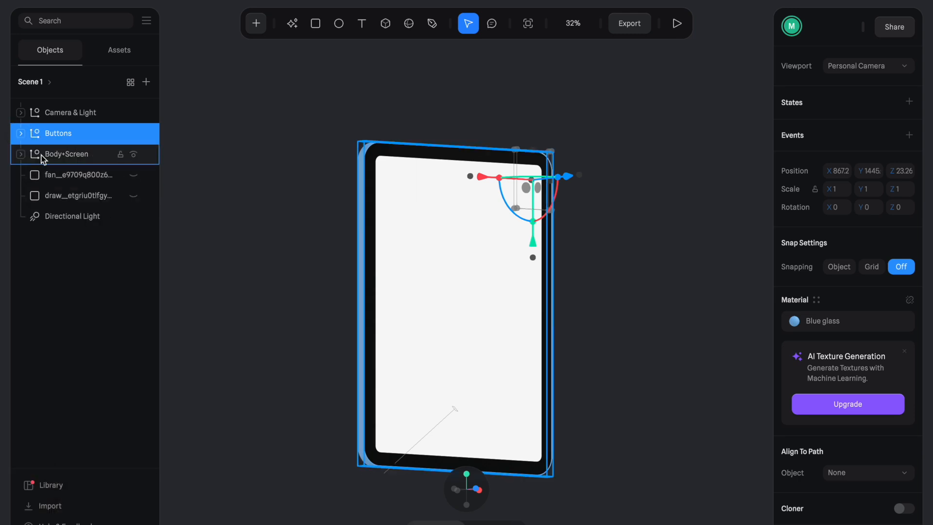
click(218, 241)
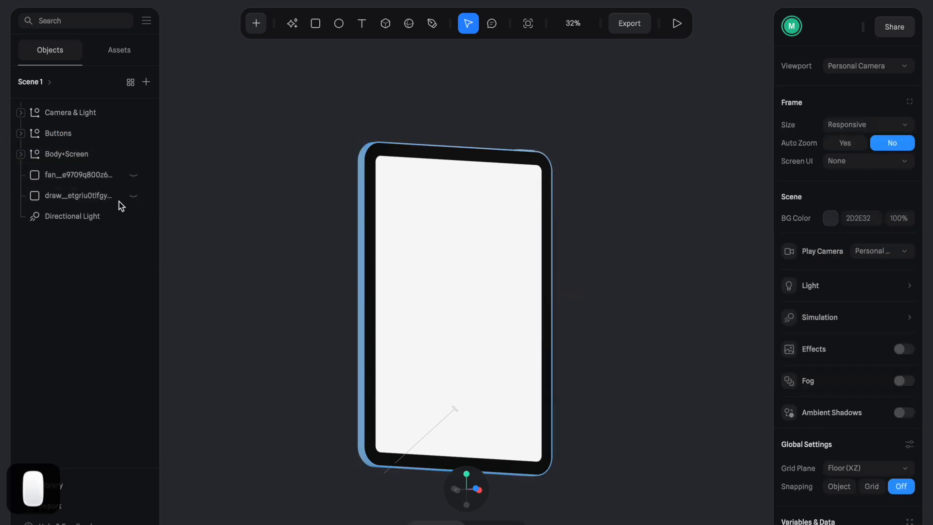
- Delete the two remaining hidden reference images, the fan and draw pictures
alt+drag(310, 223, 135, 206)
click(92, 197)
shift+click(88, 176)
key(BackSpace)
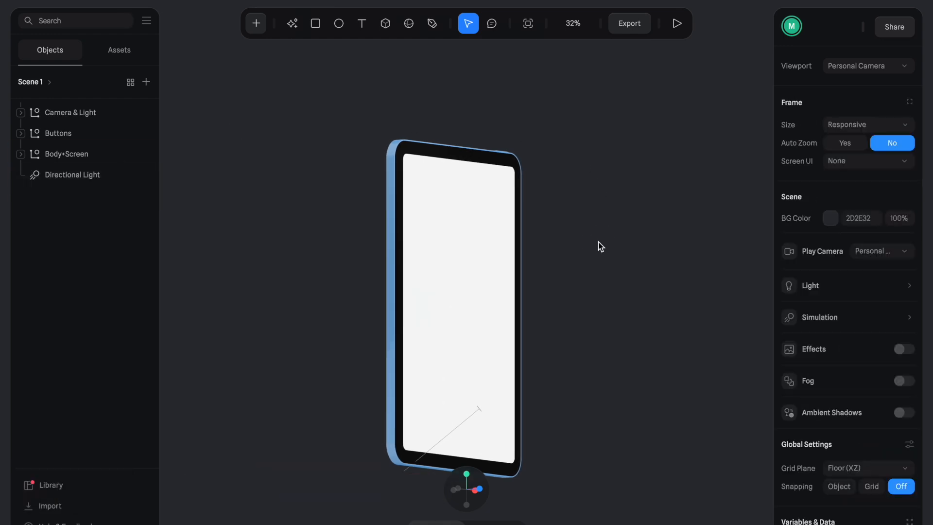
- Add a Matcap layer to the material of the Main screen inside the Body+Screen group
alt+drag(597, 246, 554, 249)
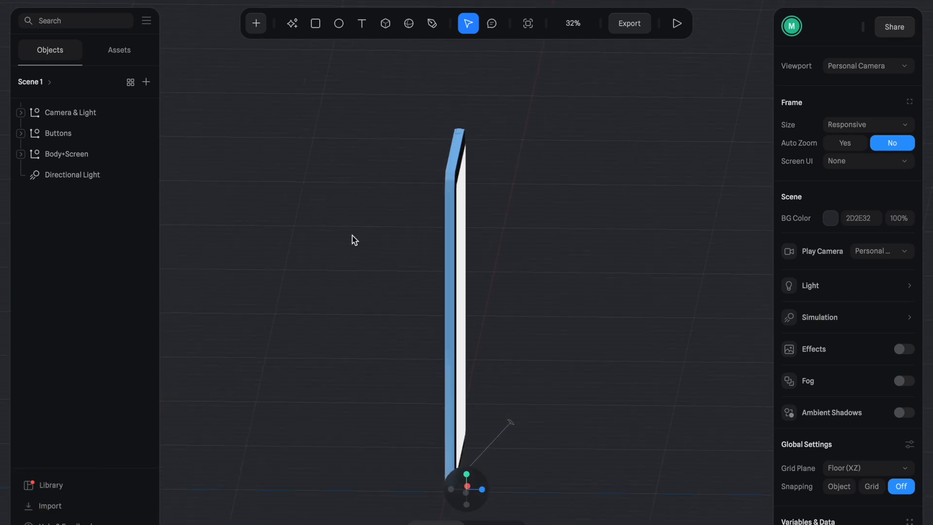
click(481, 489)
scroll(446, 238, up, 5)
scroll(445, 236, down, 2)
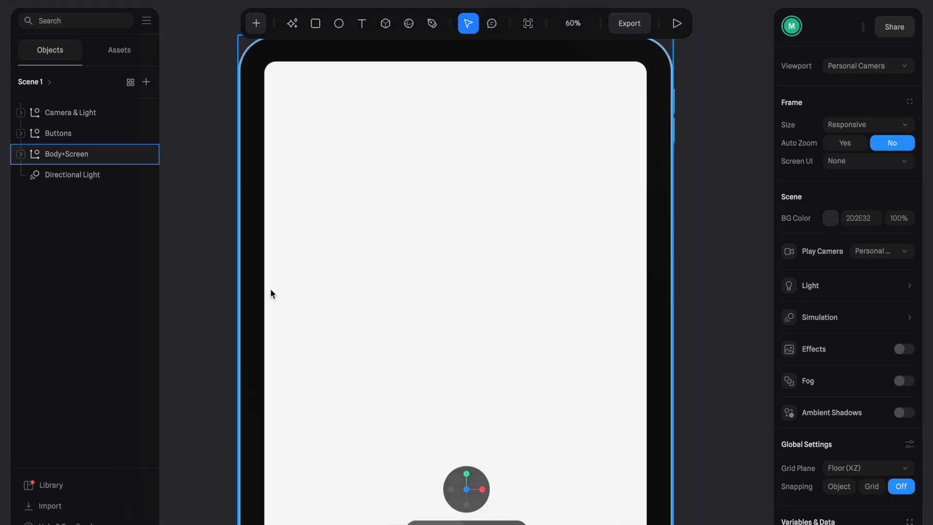
alt+drag(217, 291, 266, 295)
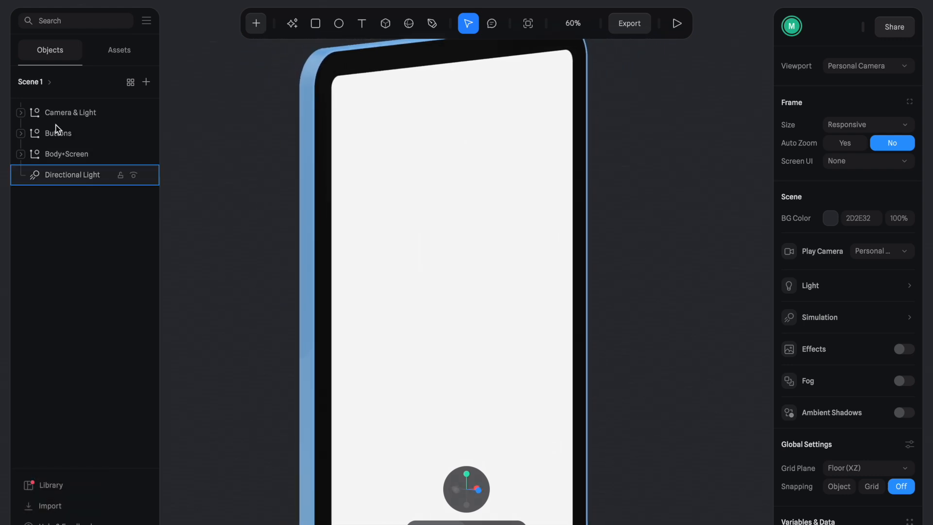
click(21, 154)
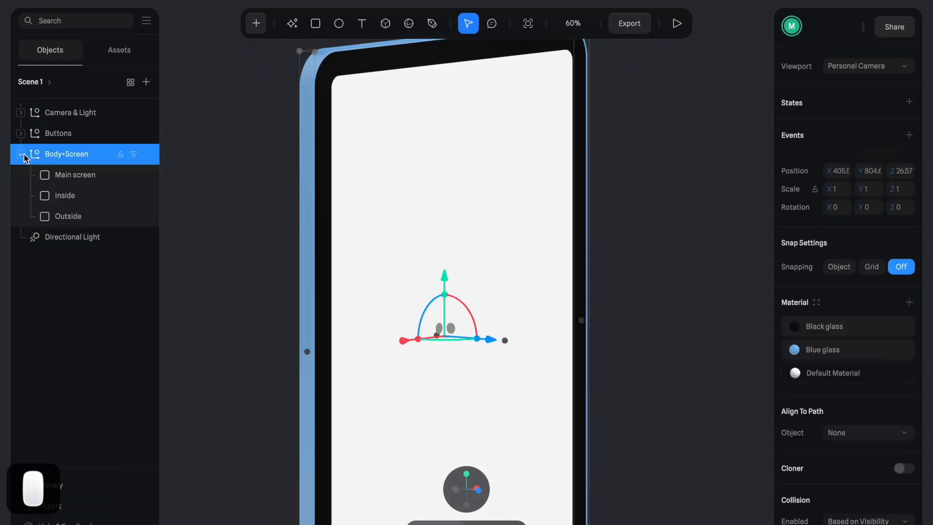
click(66, 177)
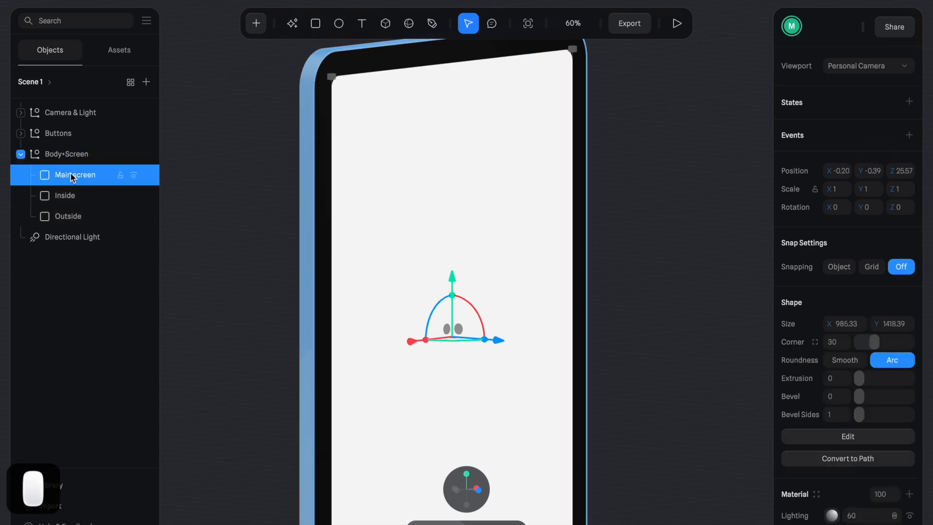
scroll(836, 341, down, 6)
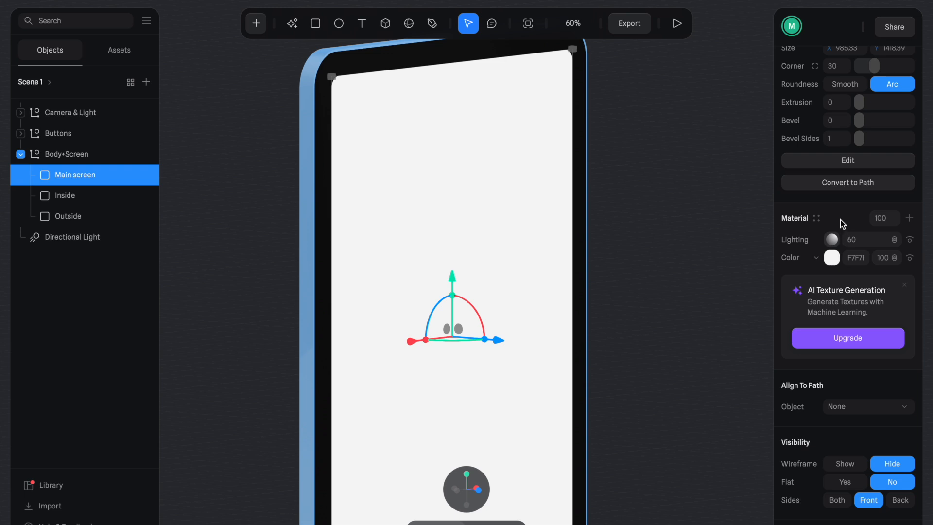
click(910, 221)
click(812, 240)
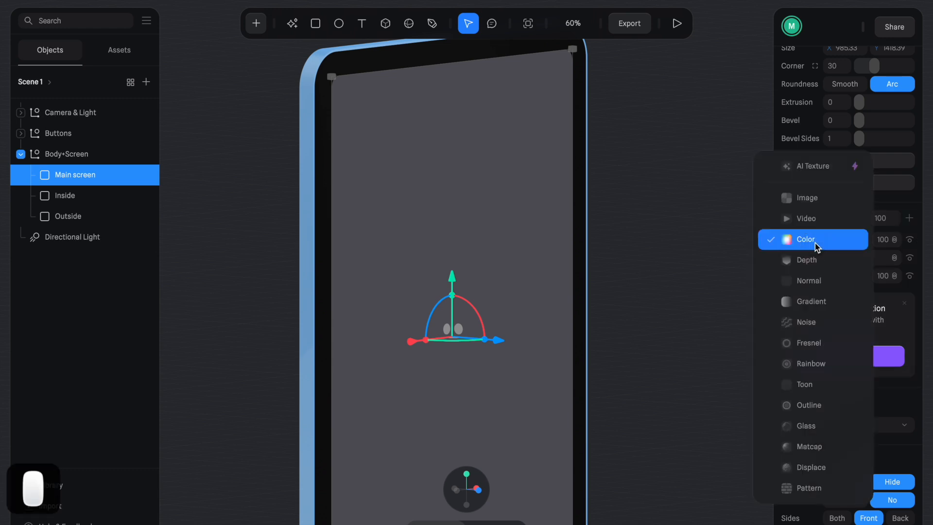
click(807, 446)
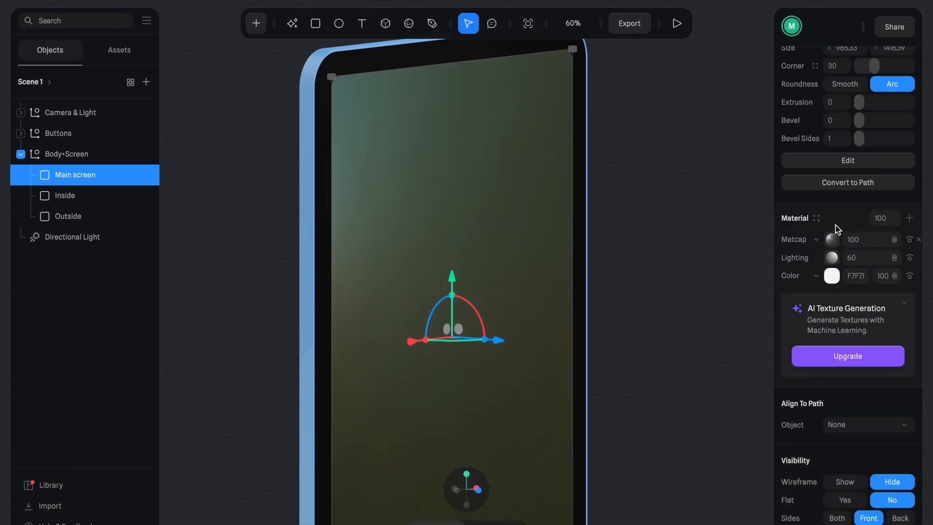
- Give the Main screen's Matcap layer the black glass-sphere image with rim highlights, set its opacity to 20, and change its blending mode
click(832, 240)
click(827, 309)
click(624, 242)
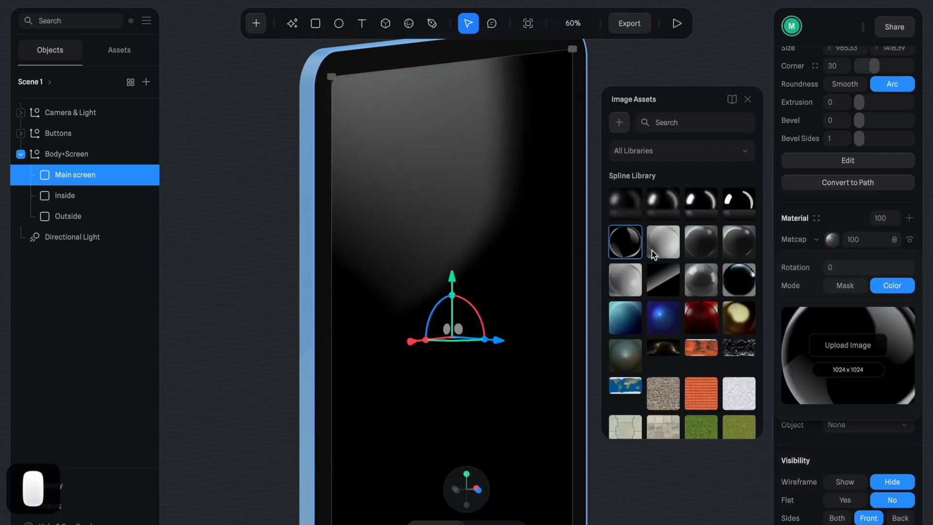
click(854, 240)
text(20)
key(Tab)
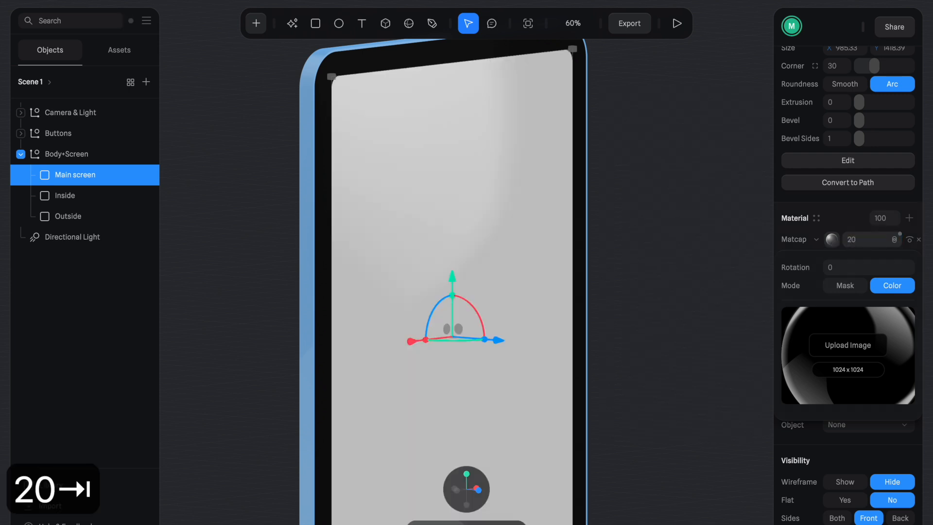
click(897, 242)
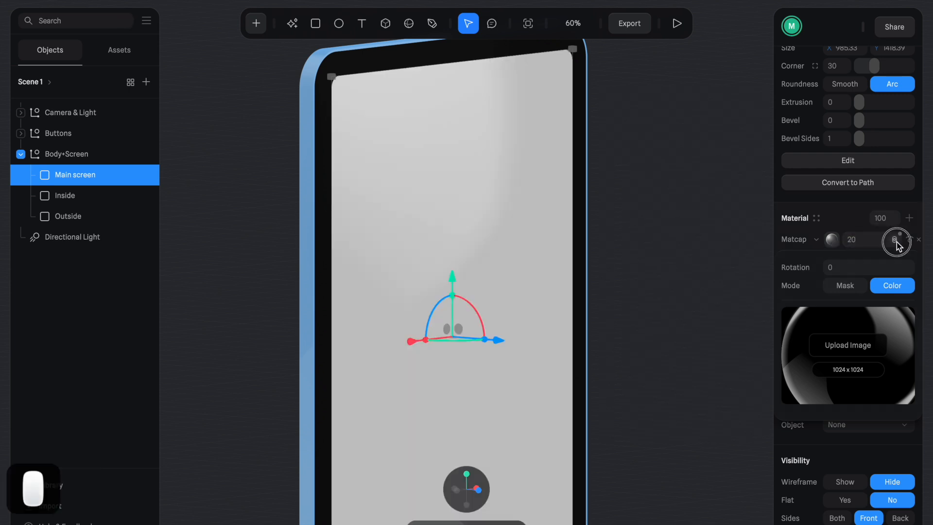
click(895, 297)
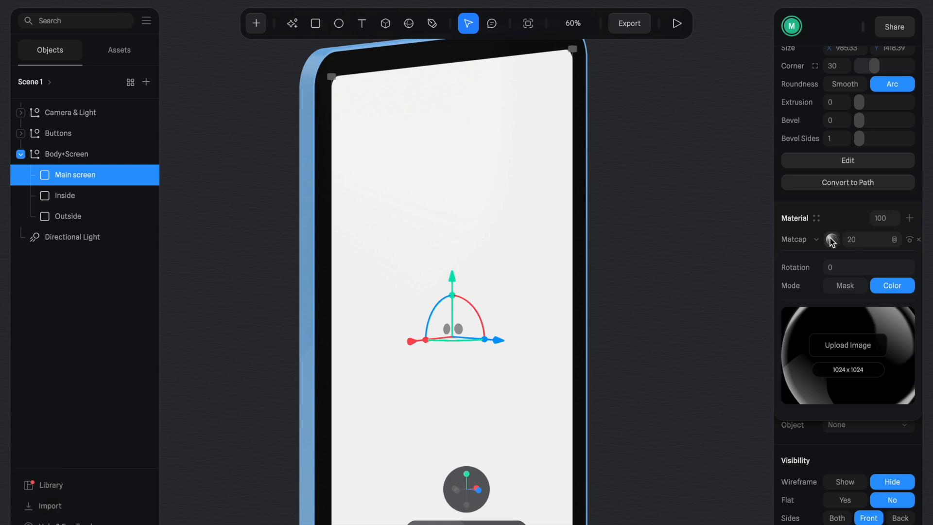
- Change the Main screen's Color layer to an Image layer
click(817, 240)
click(832, 240)
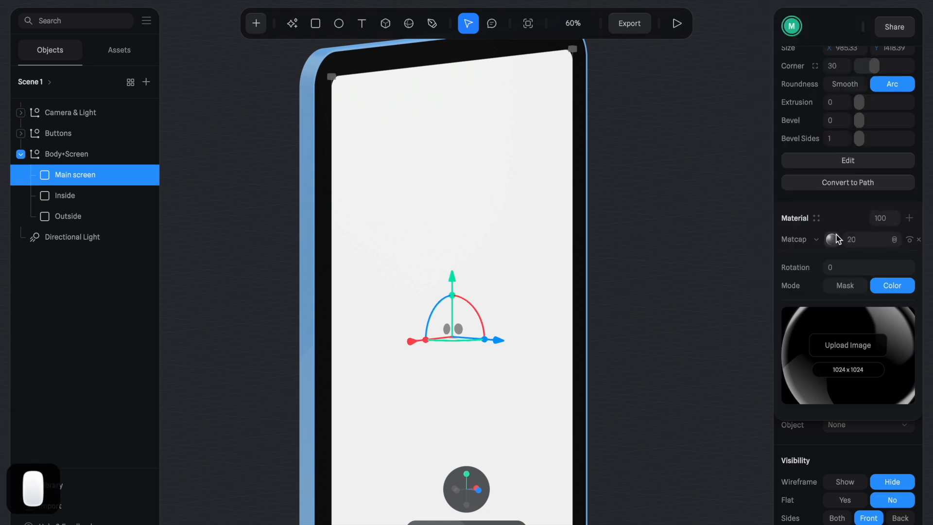
click(851, 214)
click(820, 276)
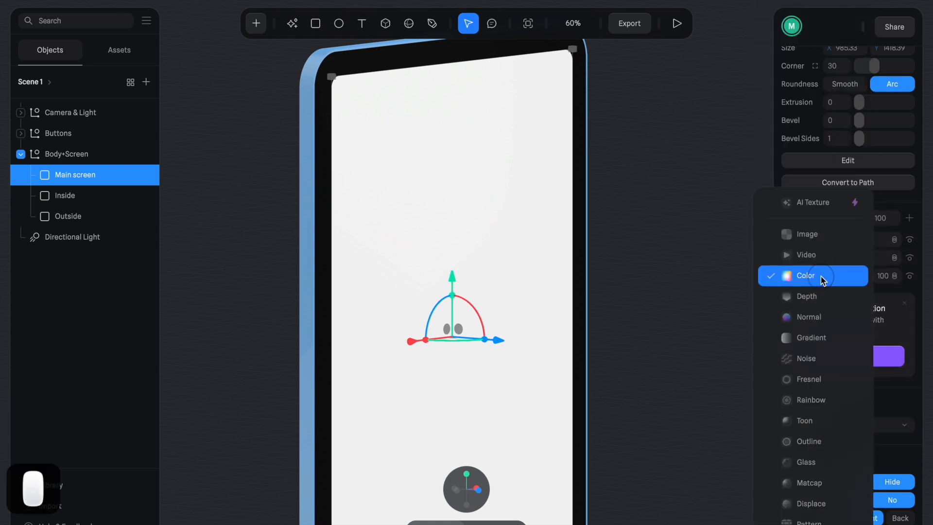
click(809, 234)
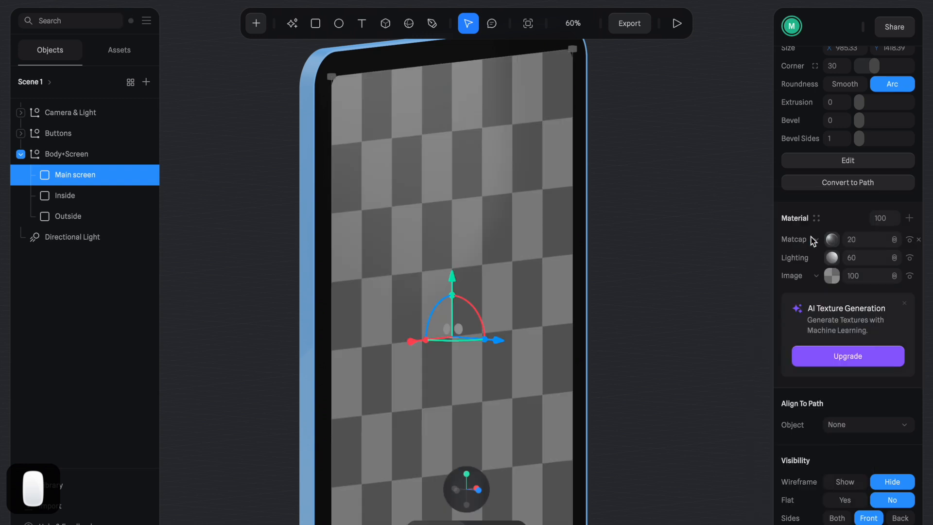
- Upload screen3.png from the iPad assets folder as the Main screen's Image layer
click(831, 275)
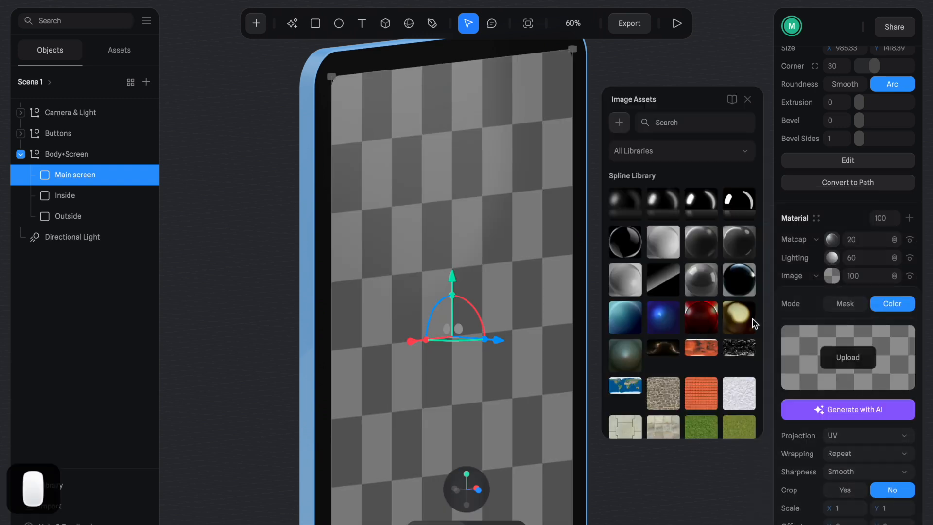
click(853, 367)
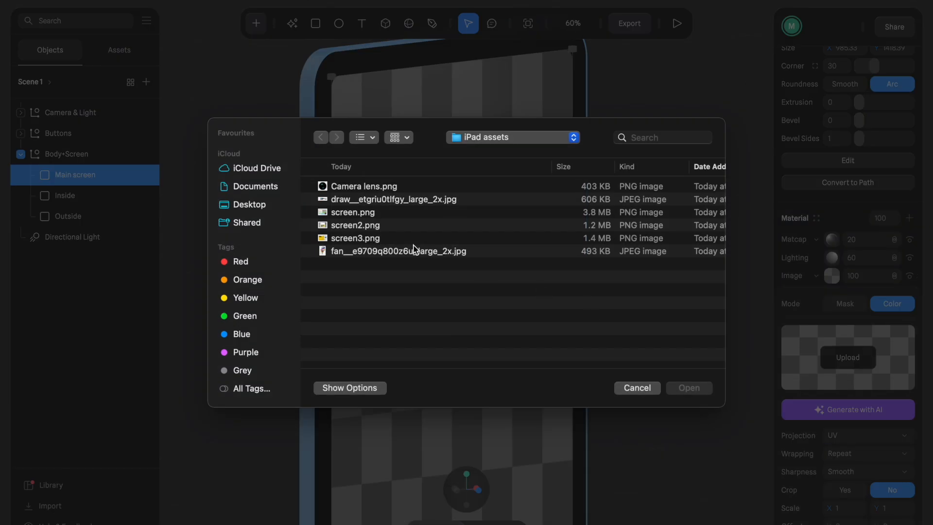
click(386, 226)
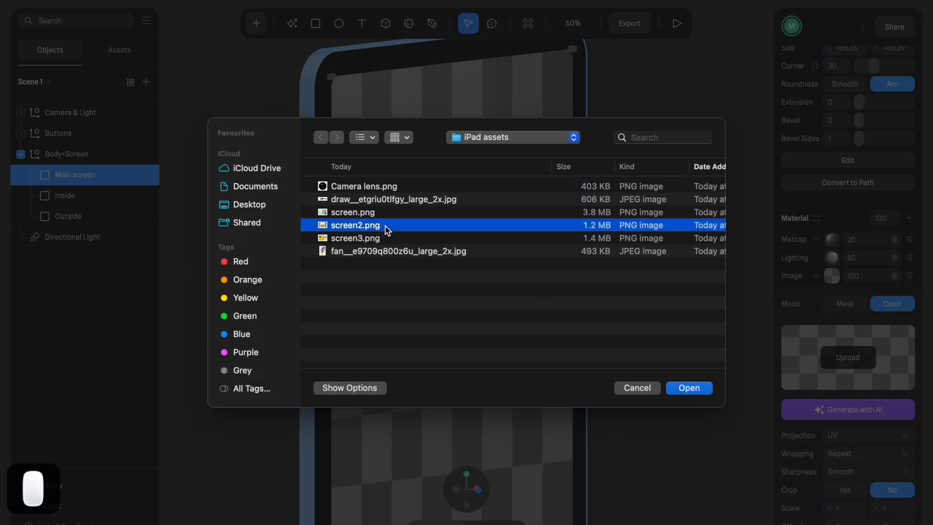
click(409, 239)
click(690, 389)
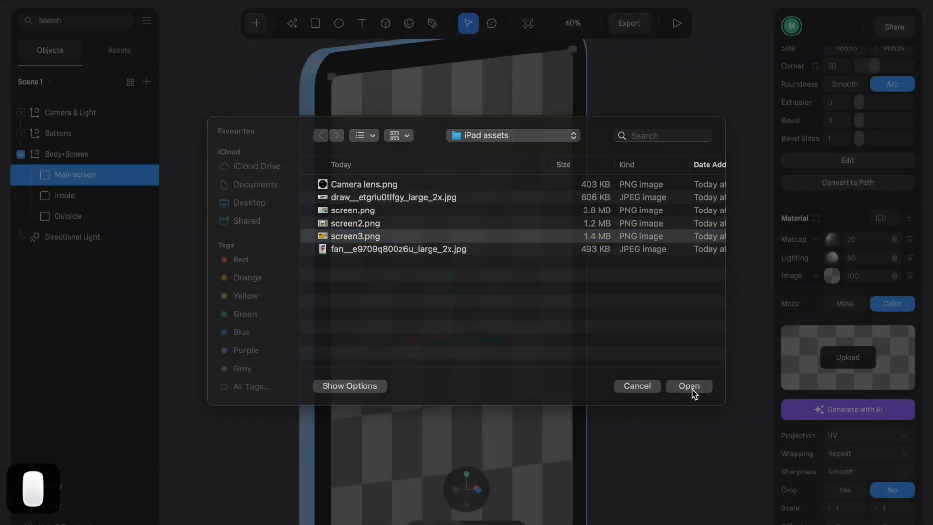
scroll(583, 255, down, 5)
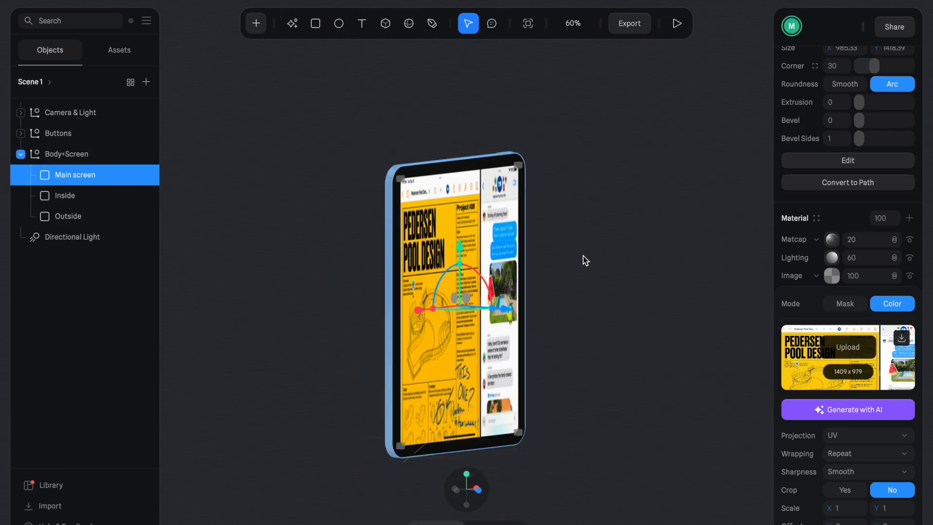
scroll(583, 256, up, 5)
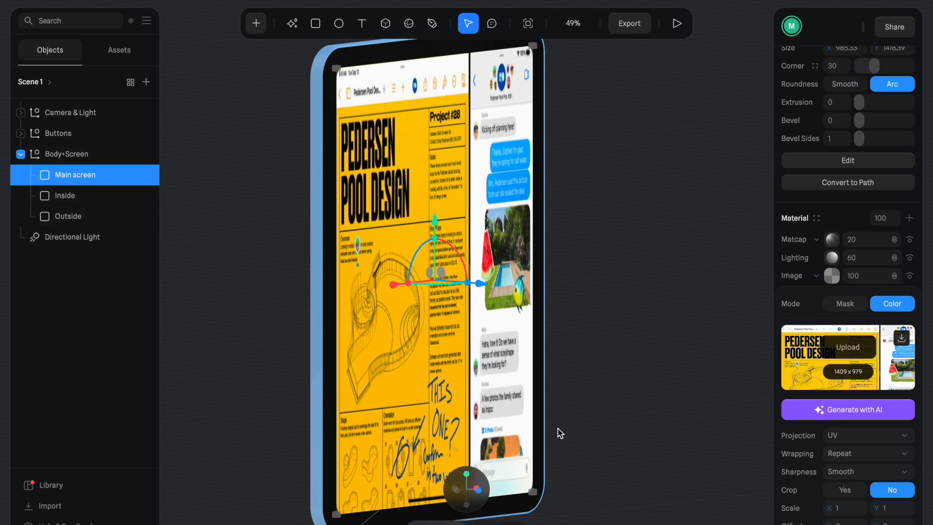
- Set the rotation of the Main screen's Image layer to 90
scroll(832, 464, down, 4)
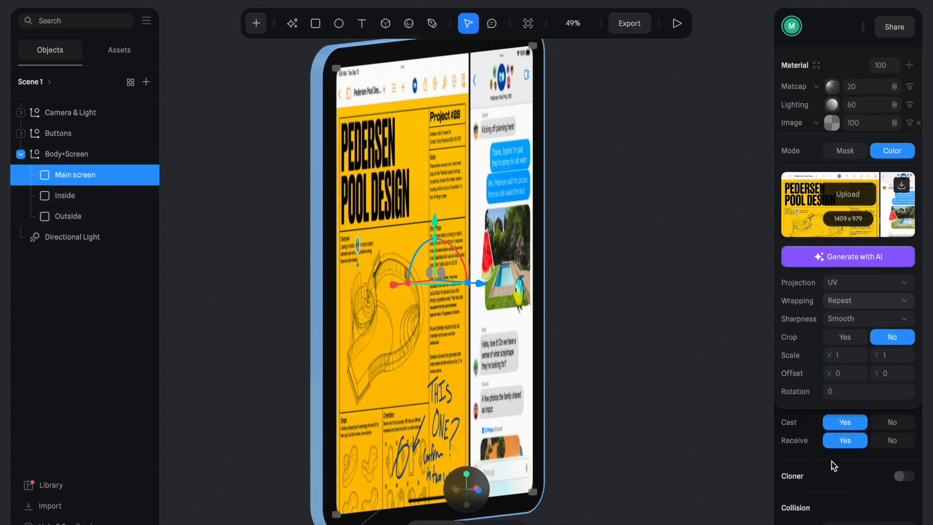
click(839, 388)
text(90)
key(Tab)
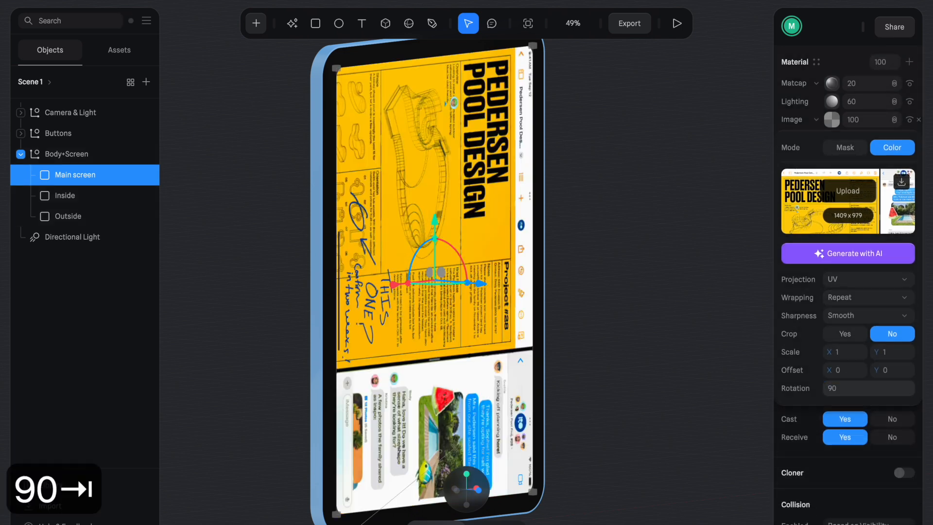
- Group the Camera & Light, Buttons and Body+Screen groups together into one parent group
alt+drag(624, 377, 697, 346)
alt+drag(656, 343, 481, 355)
click(476, 345)
scroll(476, 346, down, 5)
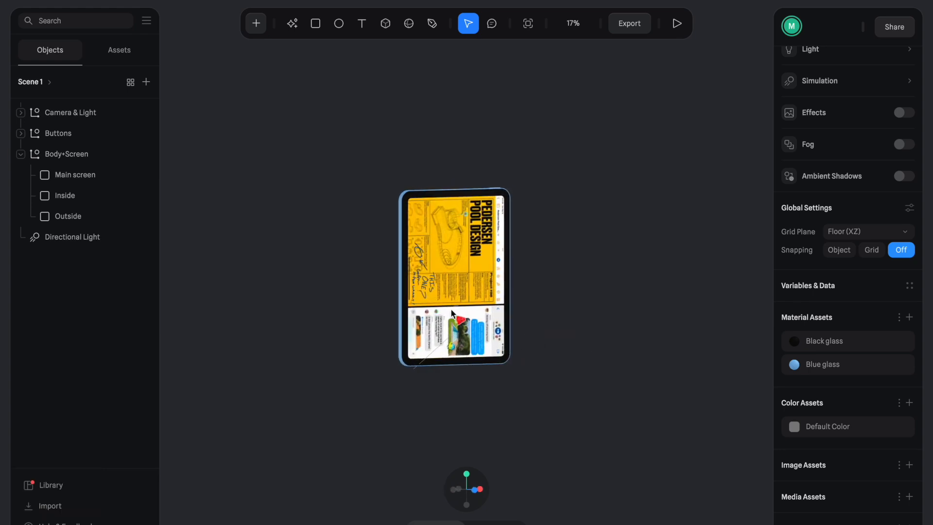
click(46, 154)
click(22, 156)
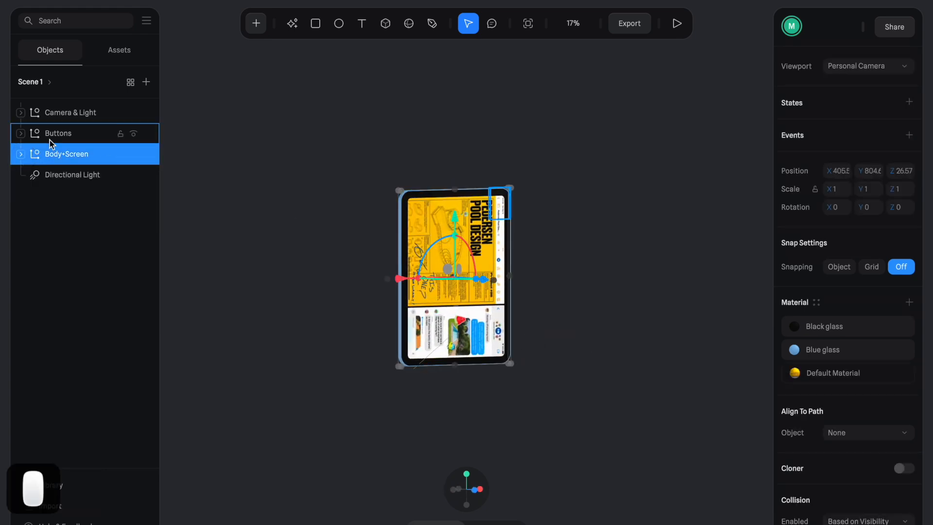
shift+click(76, 112)
key(super+g)
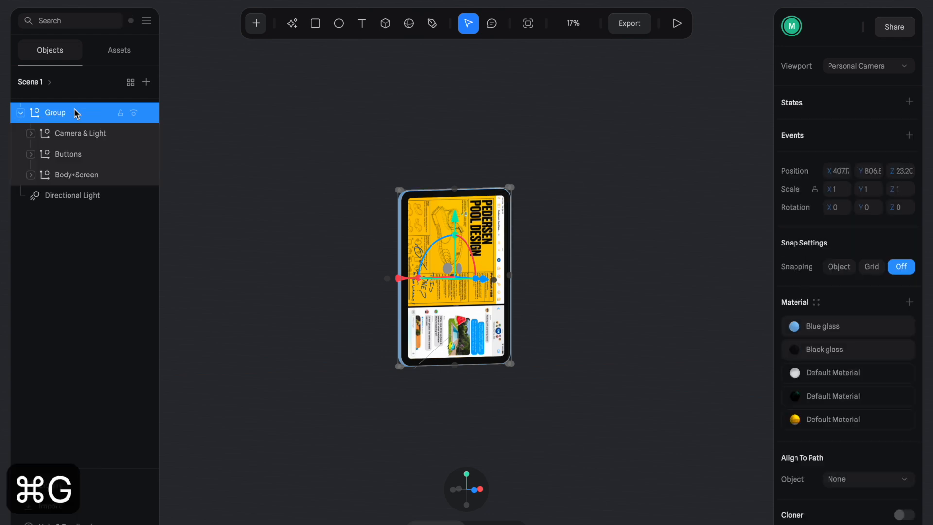
- Rename the new parent group to "iPad M3 - blue" and collapse it in the object list
double_click(50, 114)
text(iPad M)
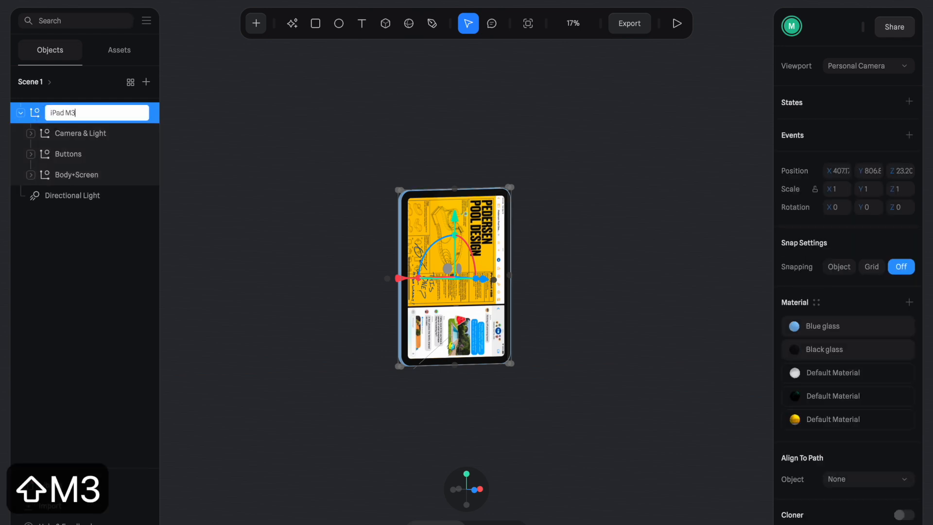
text(3)
key(Return)
double_click(76, 114)
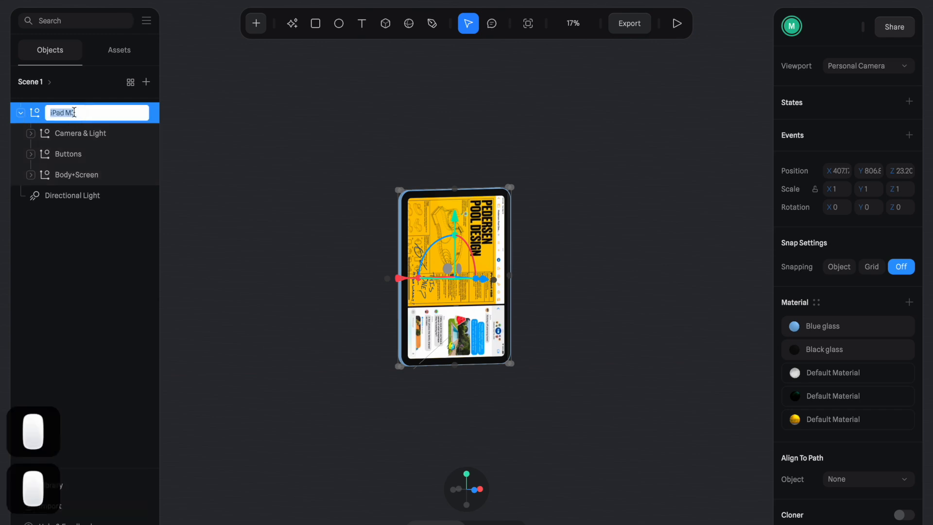
key(Down)
key(Down)
key(Right)
text(- blue)
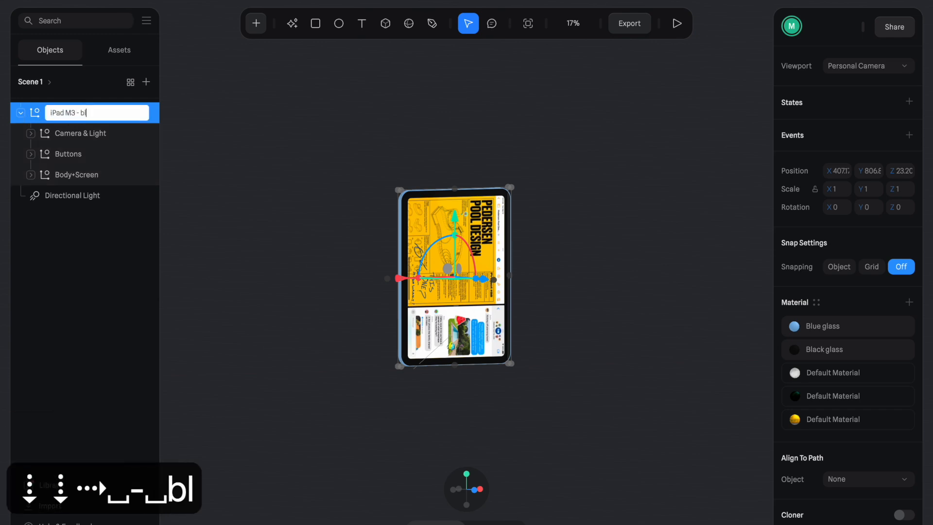
key(Return)
click(20, 112)
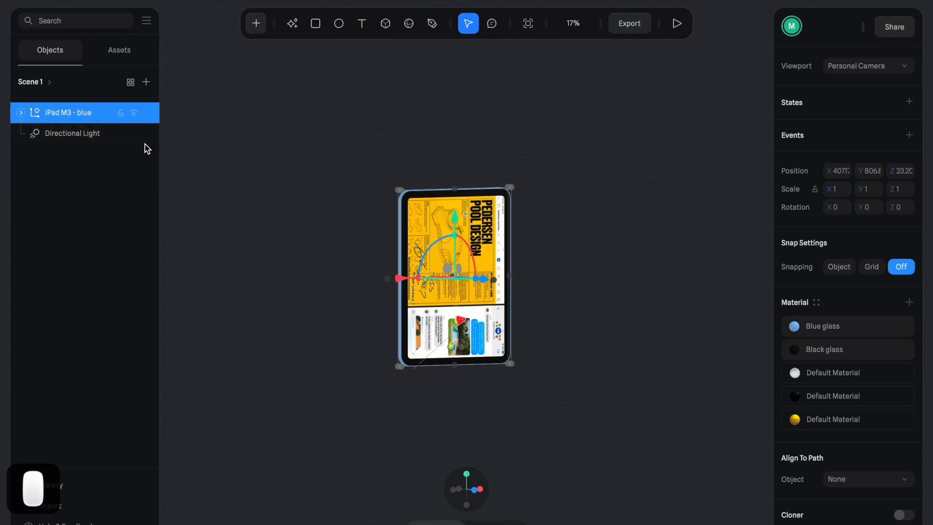
- Duplicate the iPad M3 - blue group and move the copy beside the original, to about 1725 on the X axis
key(super+d)
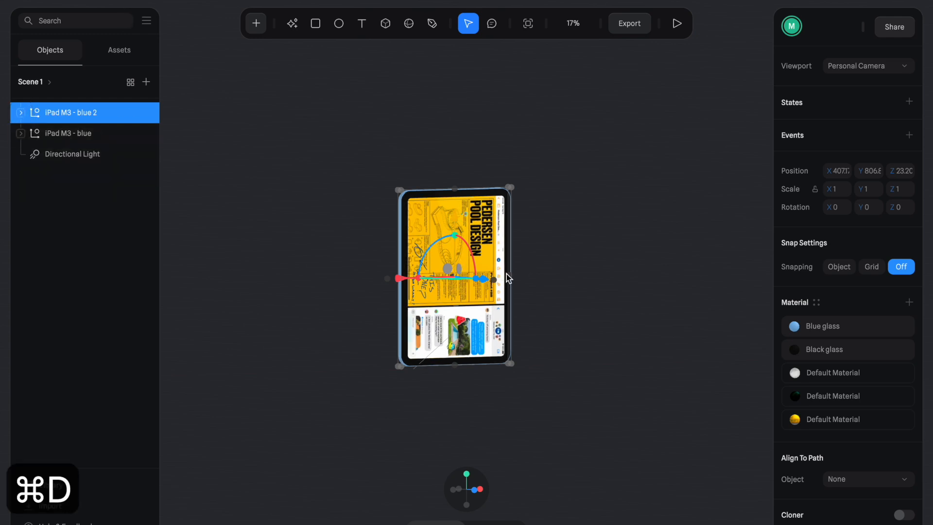
alt+drag(603, 284, 666, 275)
alt+drag(471, 390, 633, 369)
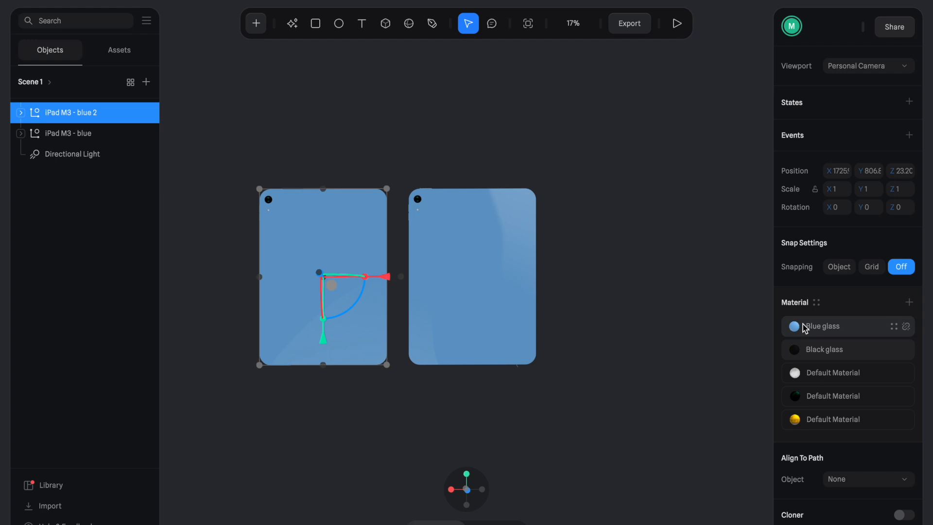
- Duplicate the Blue glass material asset and assign the duplicate, Blue glass 2, to the copied iPad
click(894, 326)
right_click(678, 235)
click(703, 246)
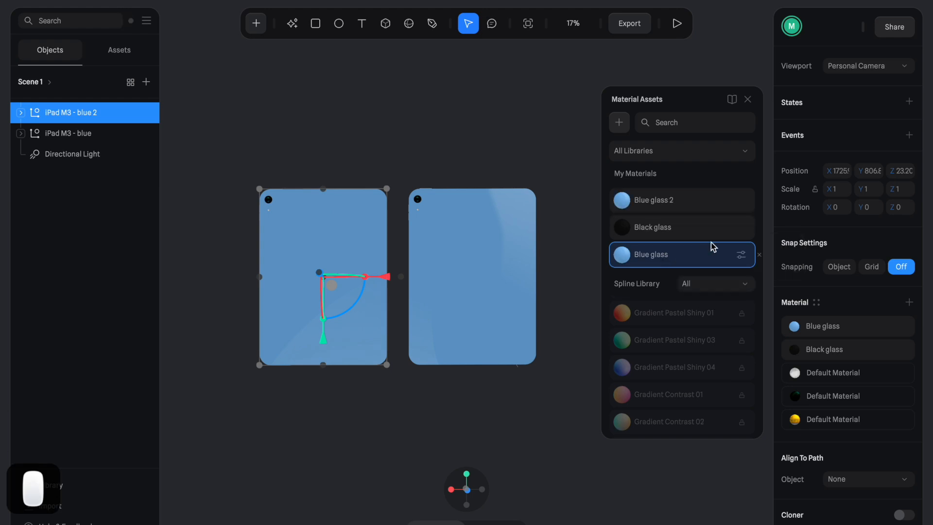
click(653, 204)
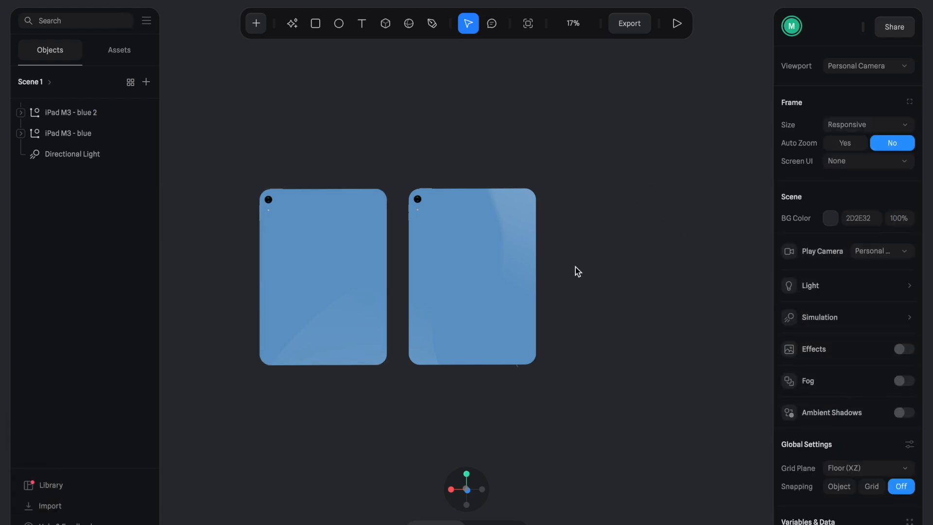
- Rename the copied iPad's Blue glass 2 material asset to "Yellow glass"
click(372, 279)
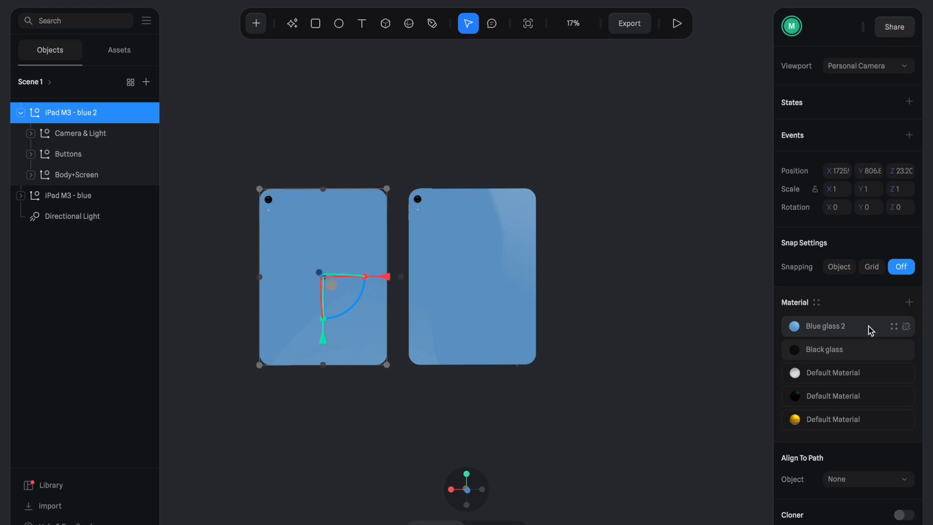
click(893, 327)
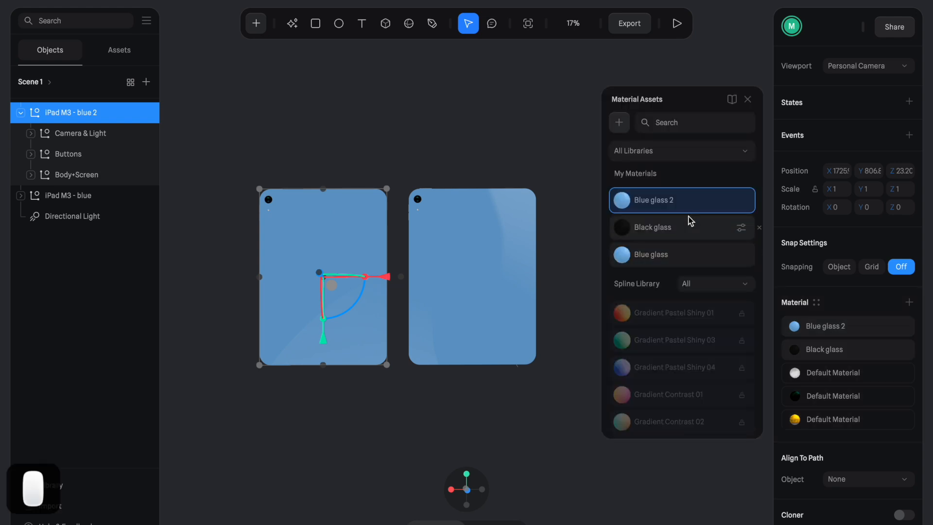
click(741, 201)
click(464, 127)
key(super+a)
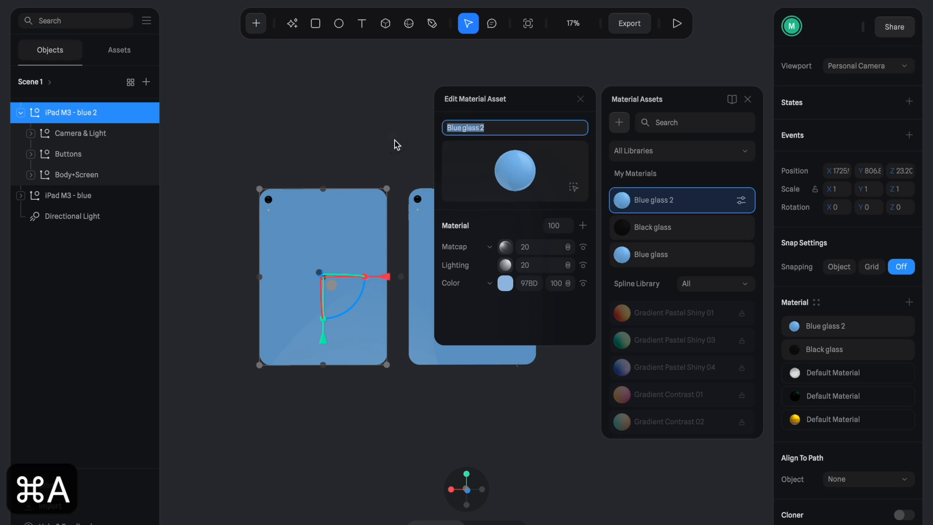
text(Yellow glass)
key(Return)
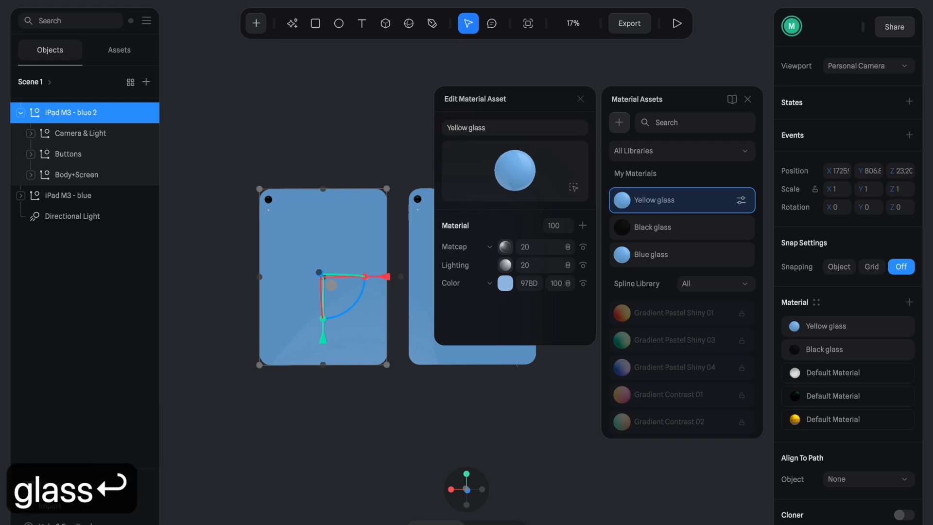
- Change the Yellow glass material's Color layer to a bright, warm yellow by adjusting its hue, saturation and brightness
click(505, 283)
scroll(470, 281, down, 5)
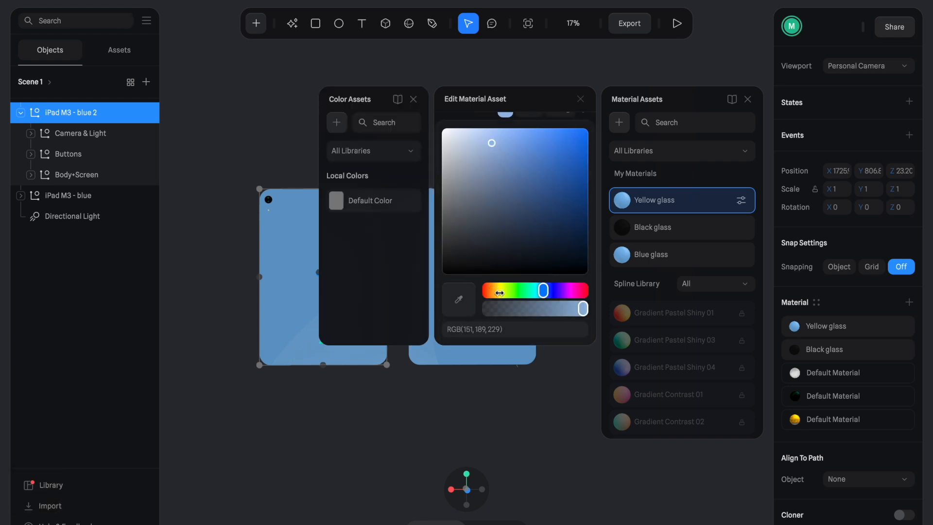
click(499, 292)
mouse_move(500, 145)
mouse_down()
mouse_move(504, 130)
mouse_move(496, 136)
mouse_up()
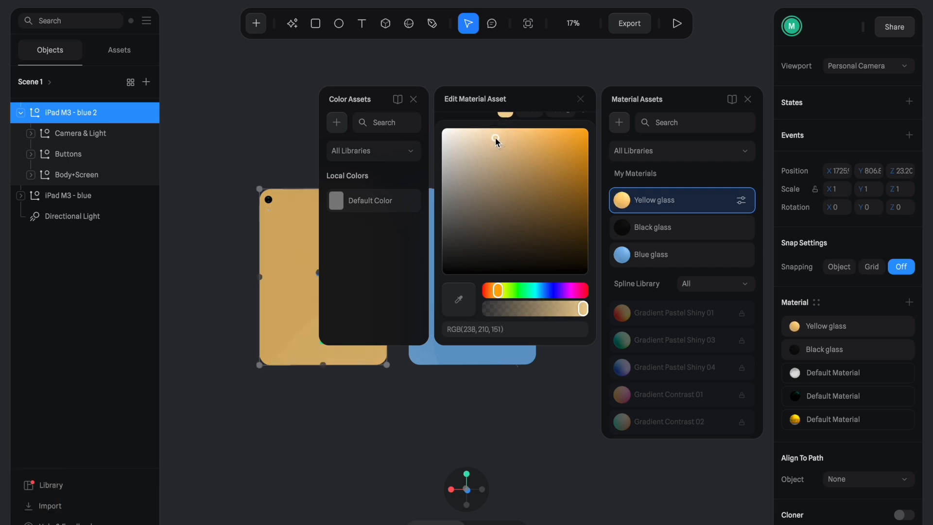
scroll(497, 200, up, 2)
scroll(497, 215, down, 1)
drag(501, 325, 507, 321)
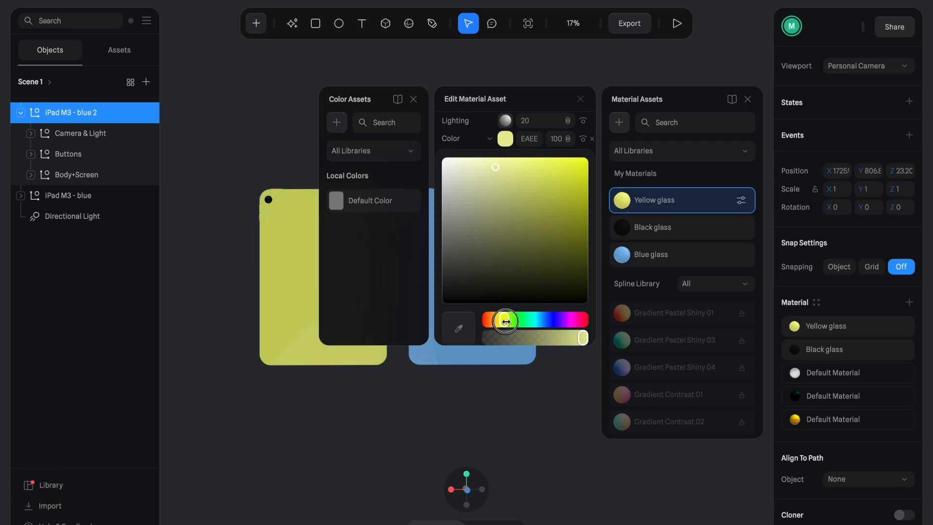
drag(505, 320, 501, 319)
drag(497, 169, 513, 165)
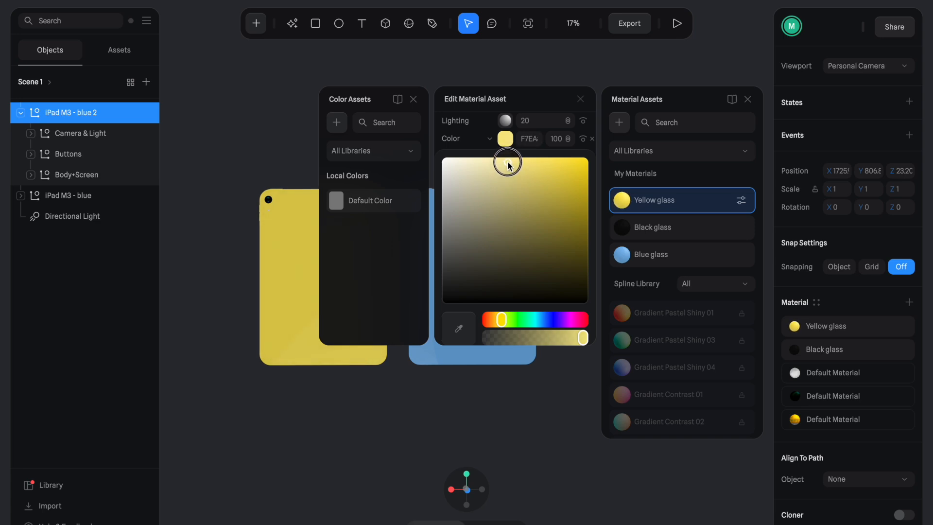
drag(502, 320, 503, 320)
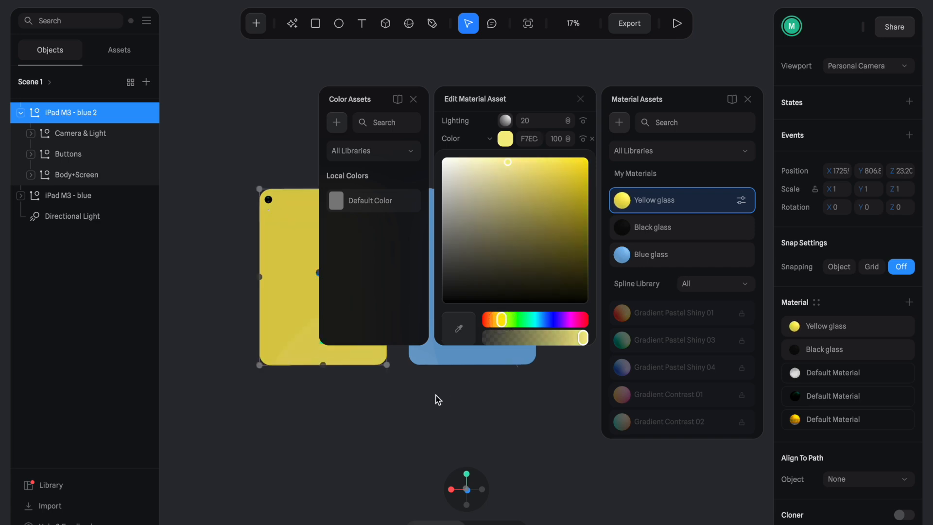
- Examine the back and side edges of the yellow iPad next to the blue one
click(445, 389)
alt+drag(452, 396, 428, 391)
ctrl+scroll(489, 194, up, 8)
scroll(488, 194, left, 2)
scroll(489, 194, up, 4)
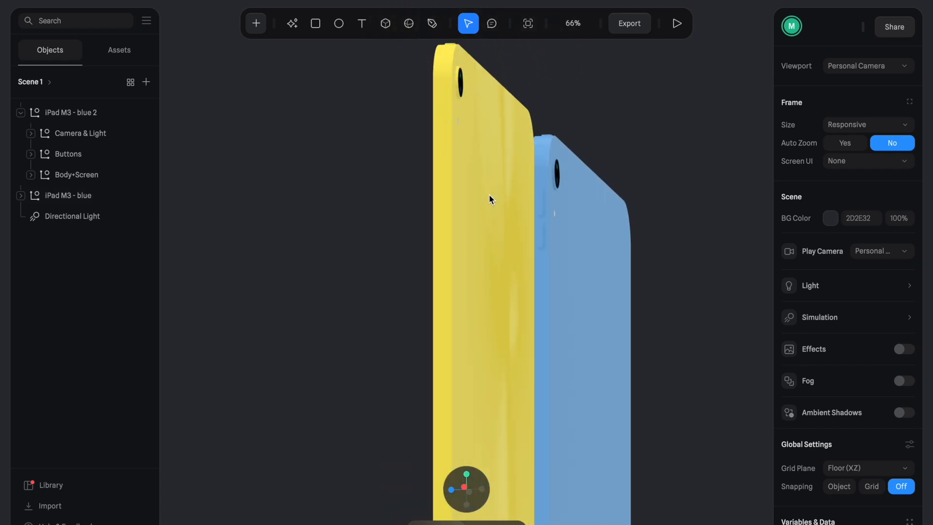
click(489, 193)
alt+drag(514, 129, 598, 140)
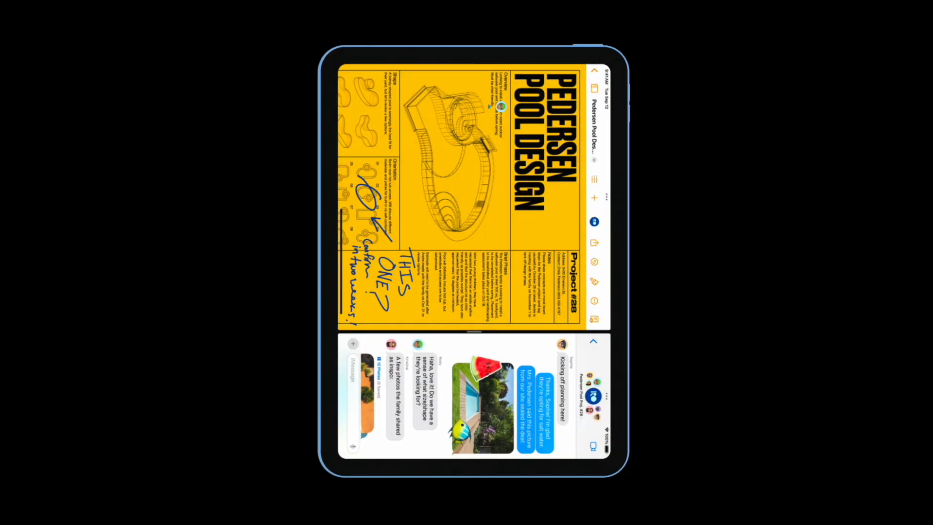